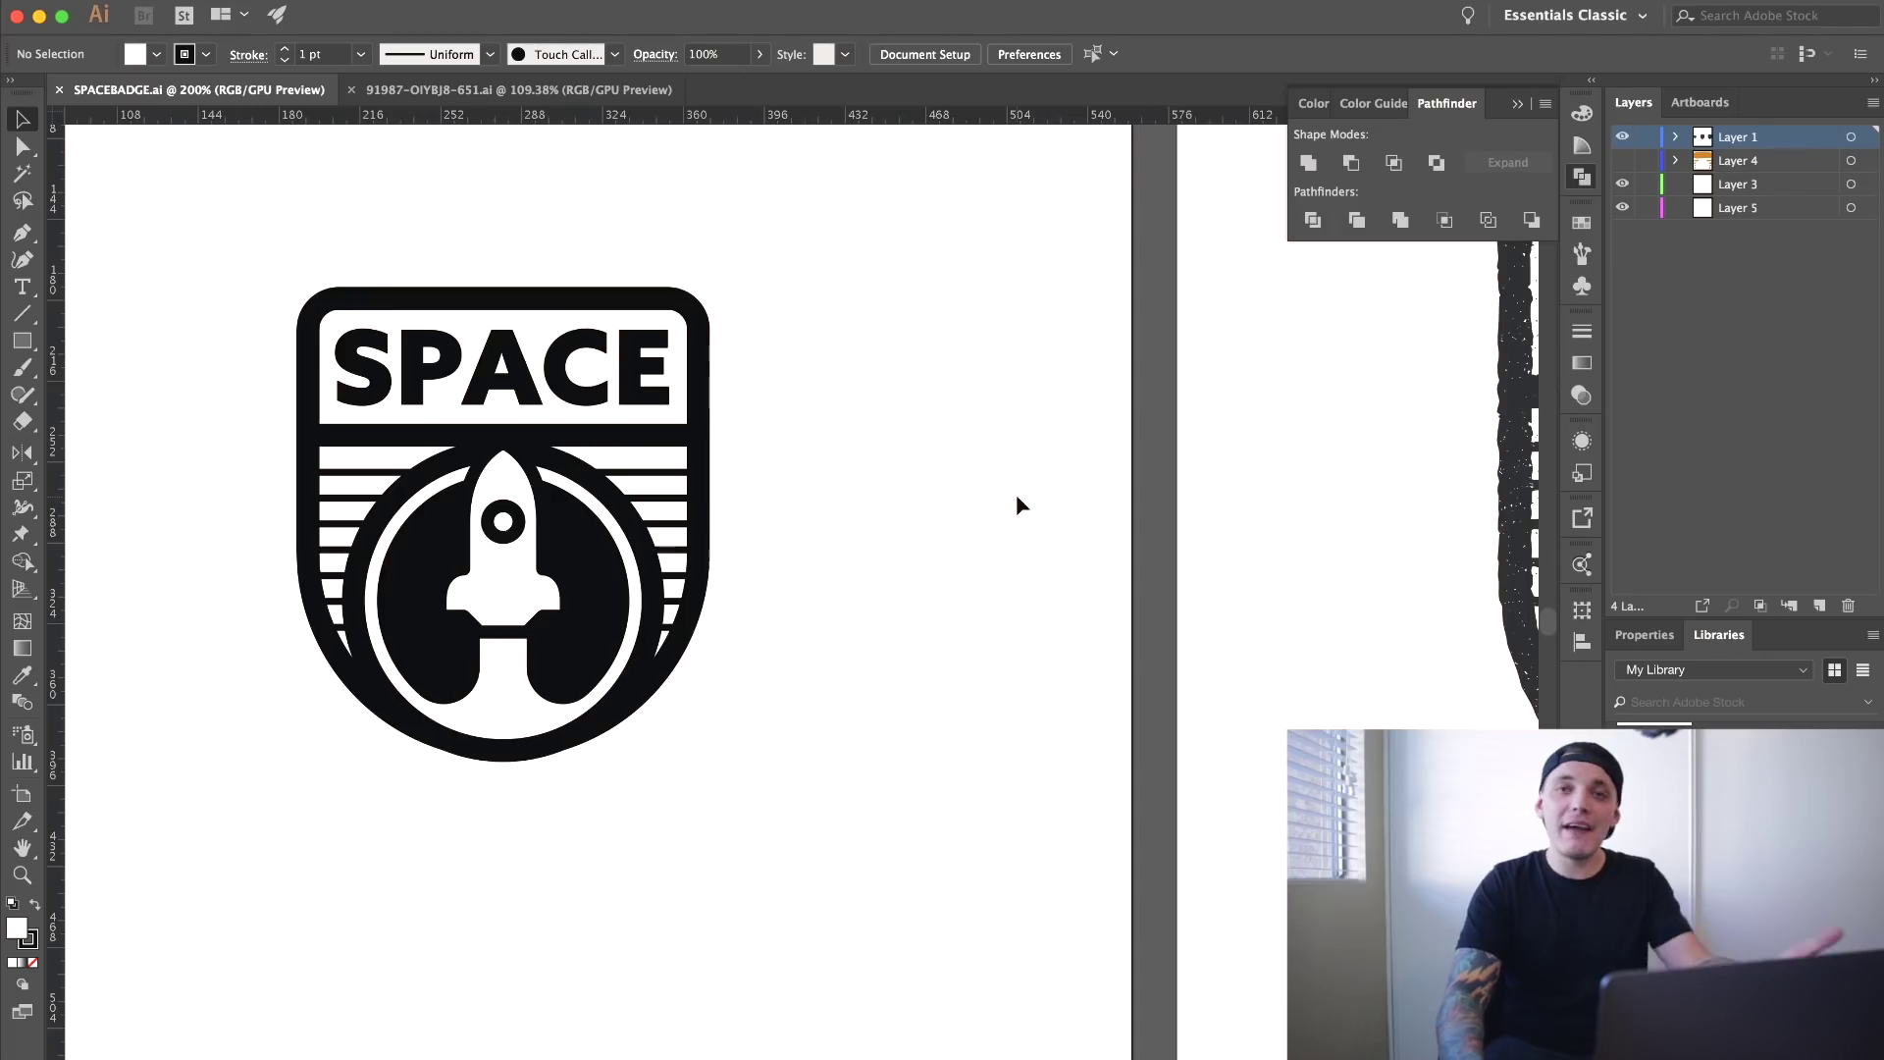
- Examine the finished SPACE badge up close and compare it with the textured version on the neighbouring artboard
left_click_drag(1109, 468, 1071, 465)
scroll(1071, 465, "right", 10)
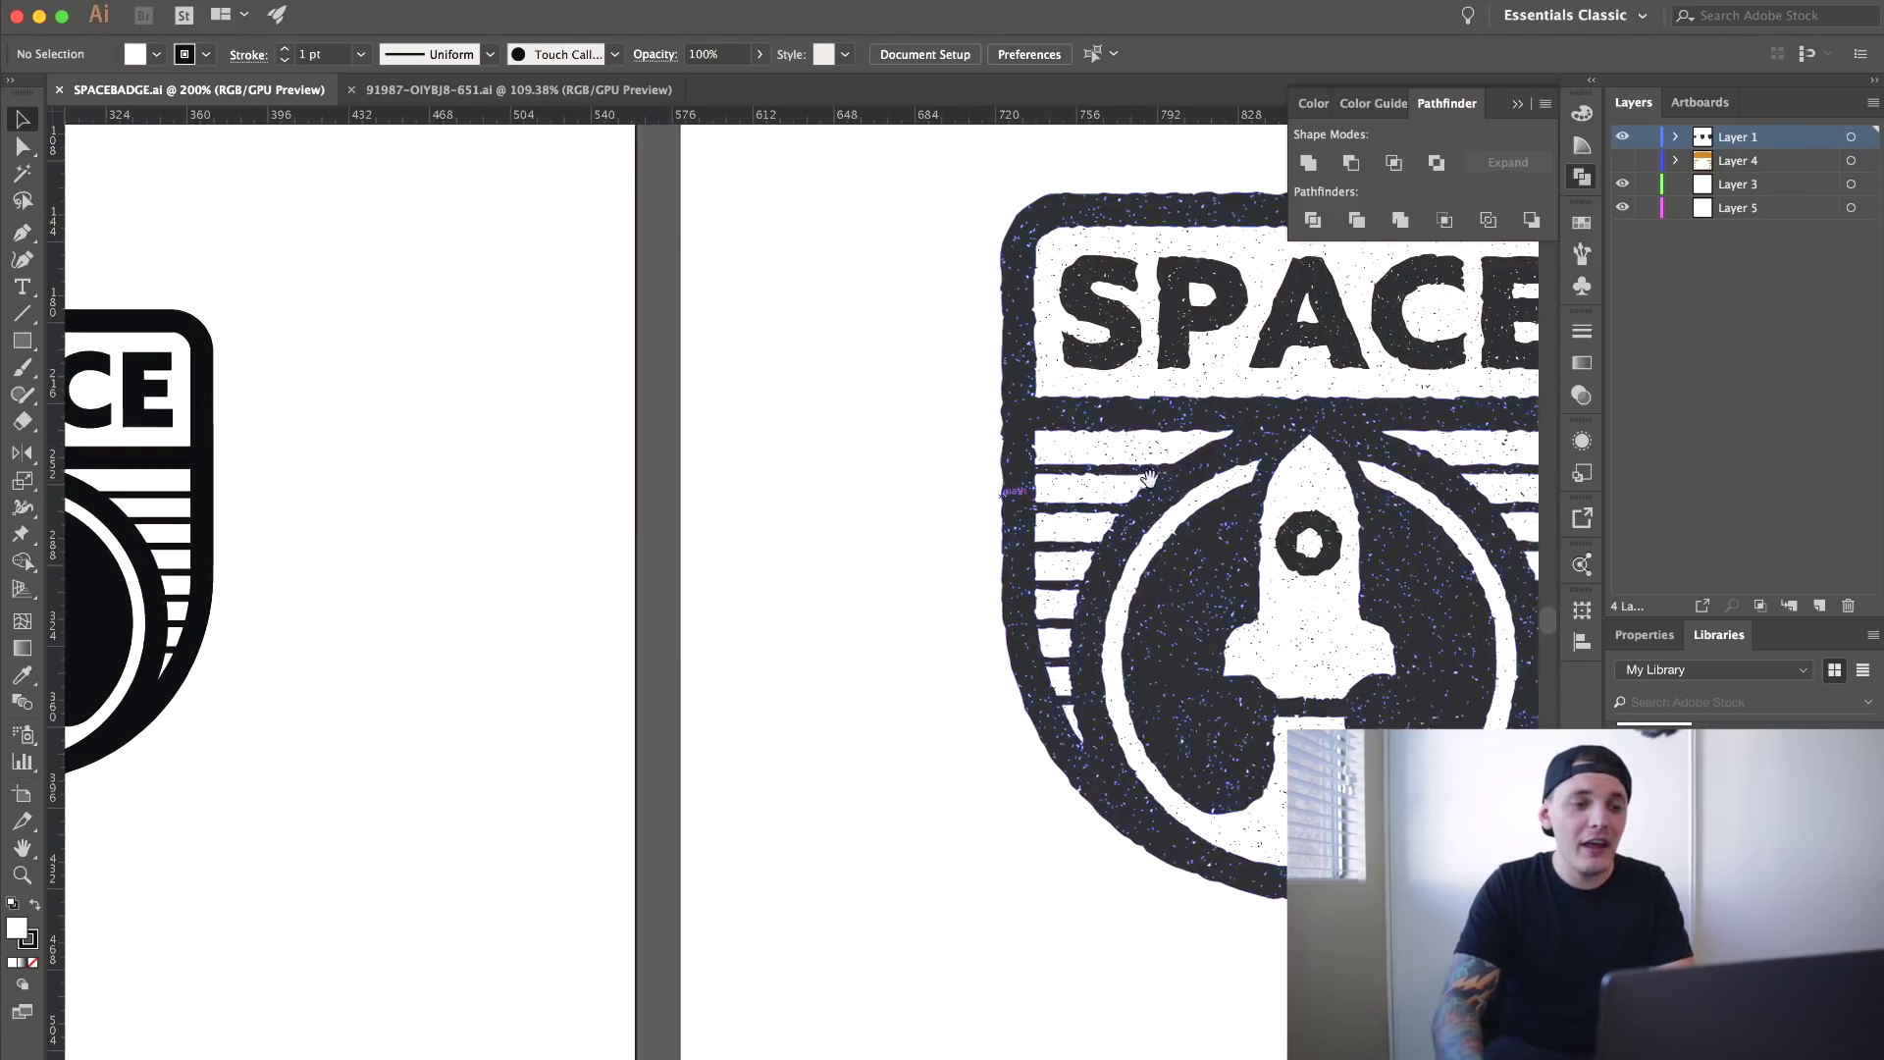
left_click_drag(1346, 404, 568, 454)
scroll(1157, 417, "right", 4)
scroll(560, 425, "right", 3)
scroll(560, 425, "right", 1)
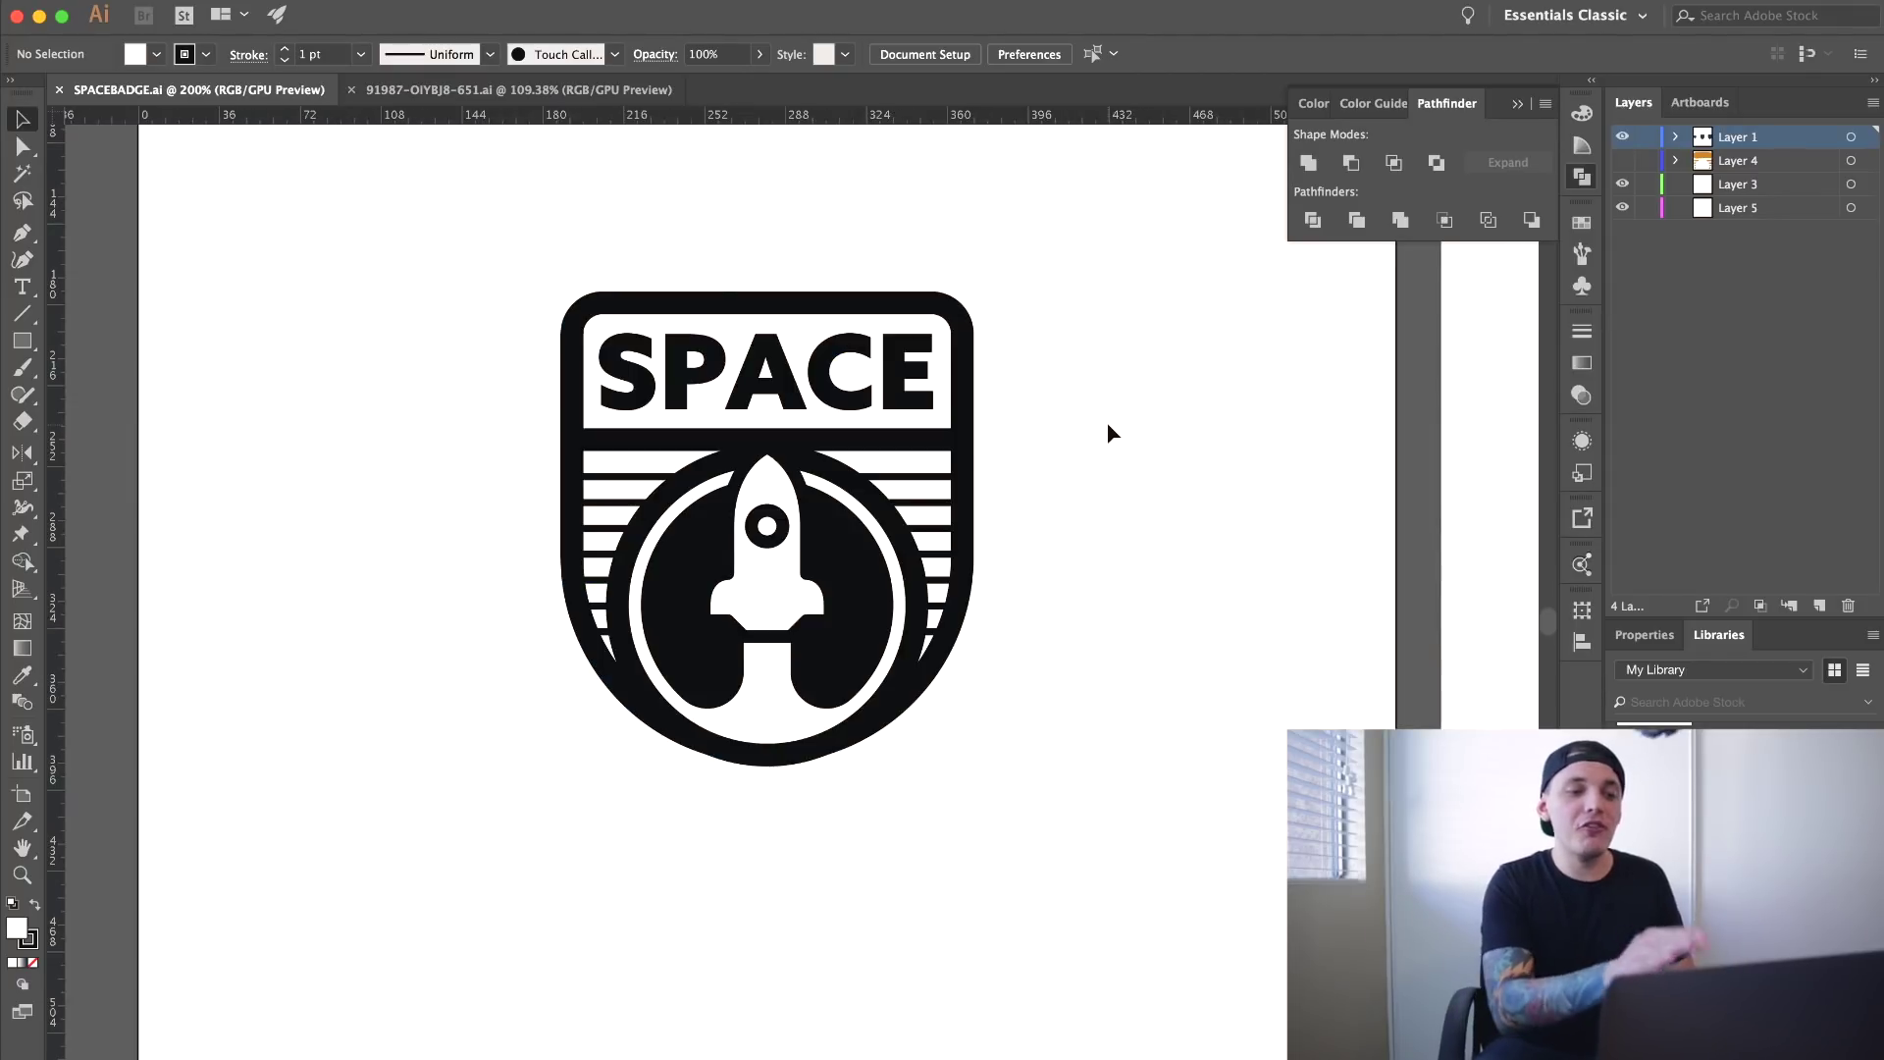
left_click(22, 874)
left_click(765, 496)
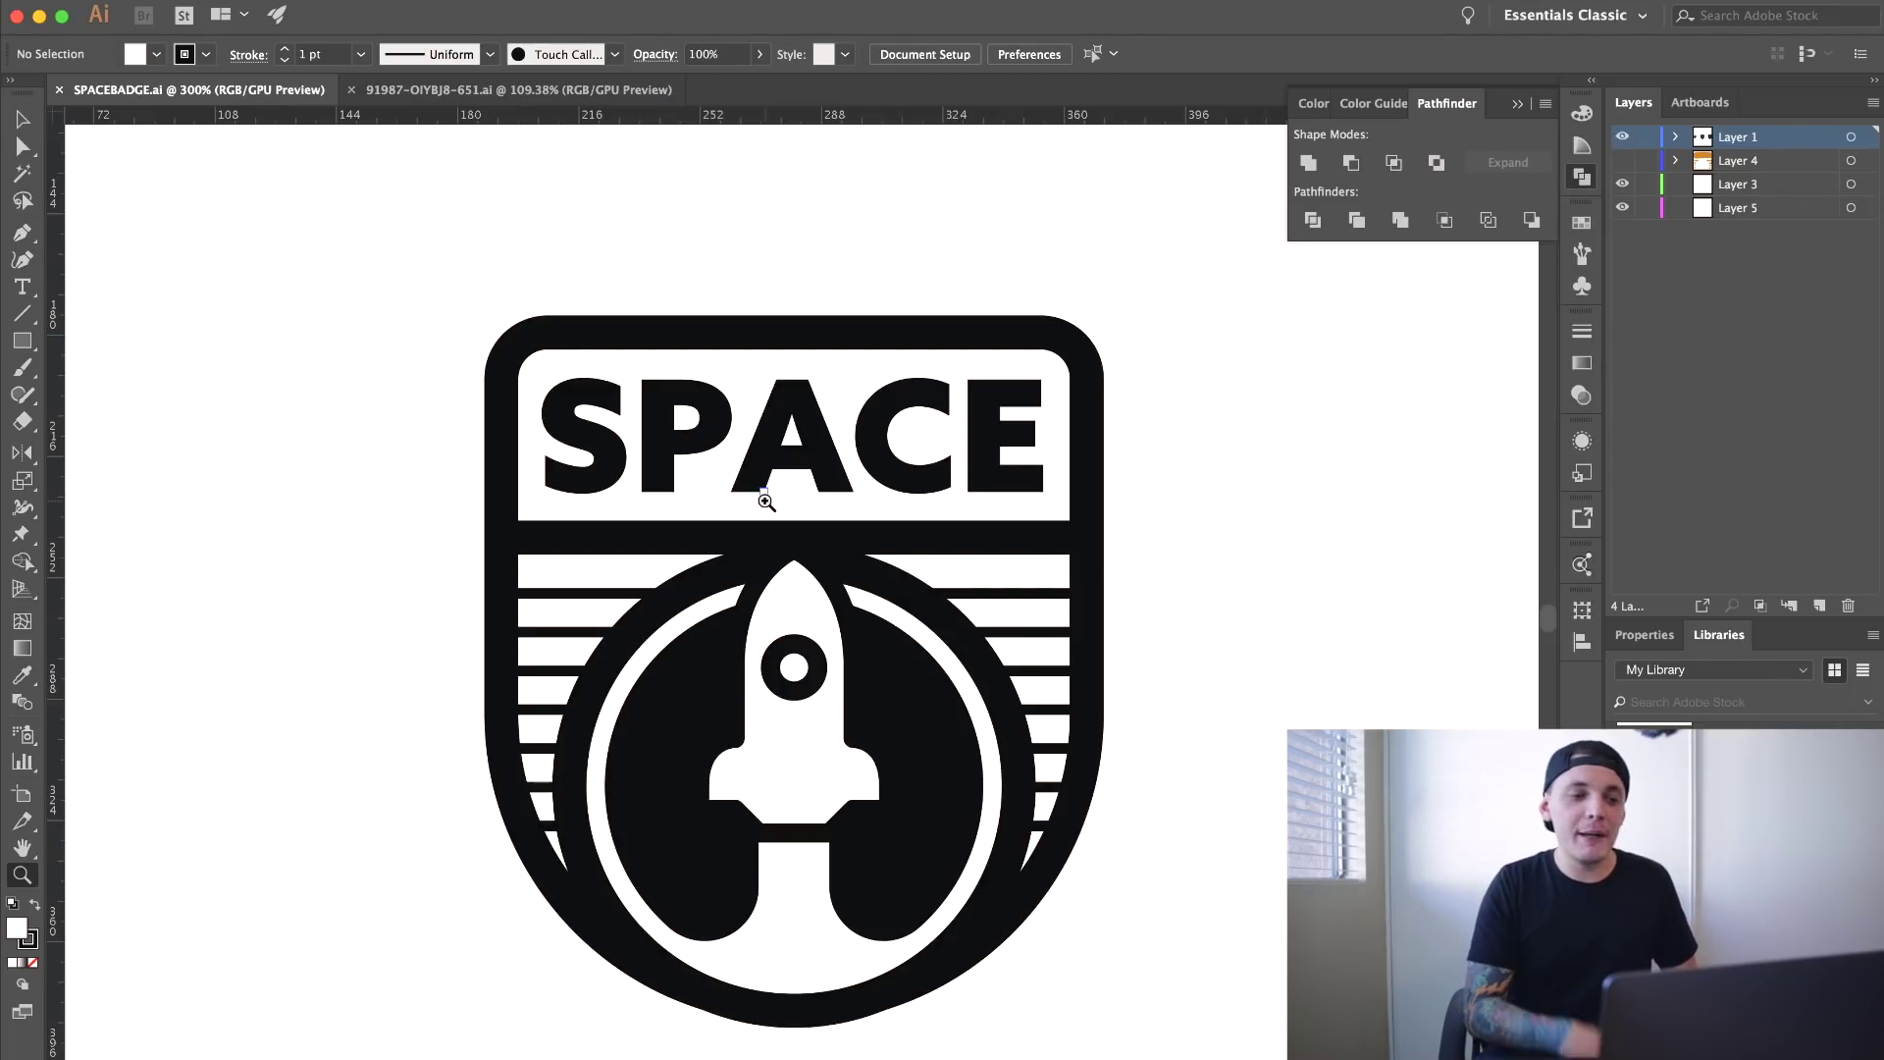
left_click(19, 120)
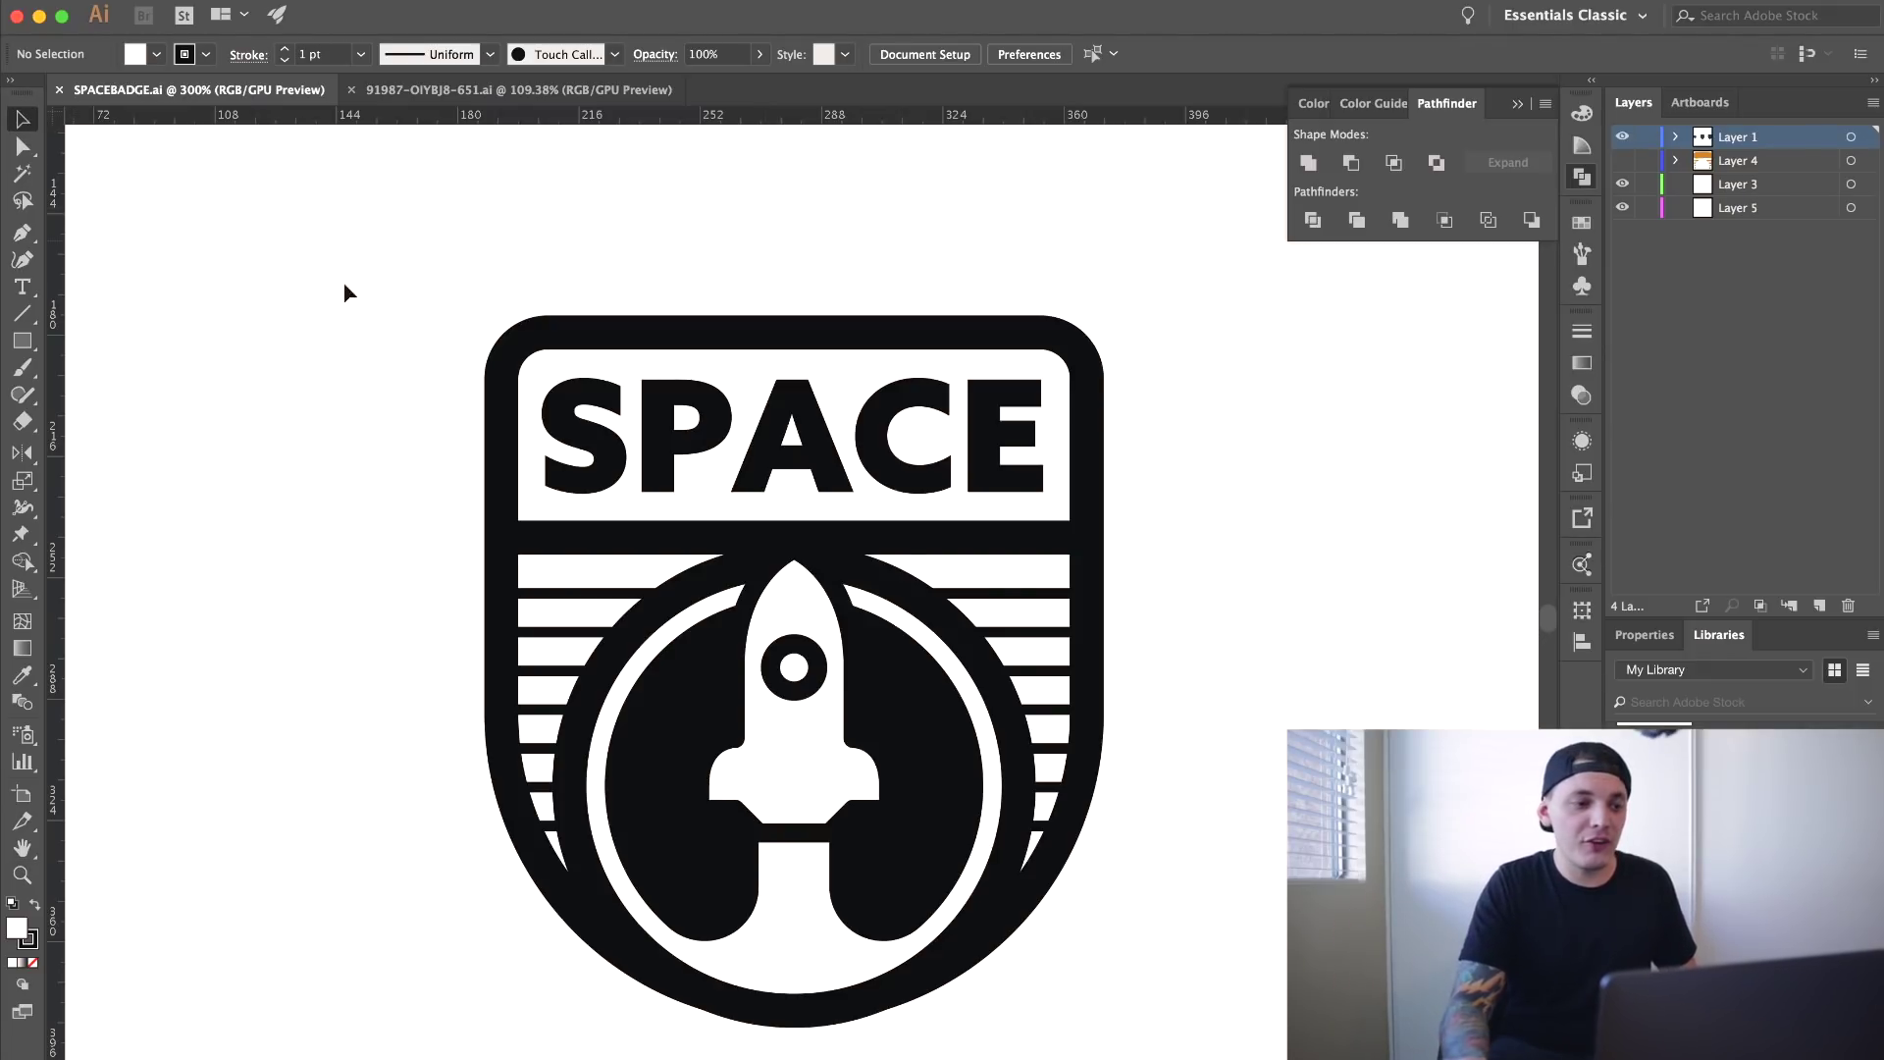
left_click_drag(705, 378, 466, 384)
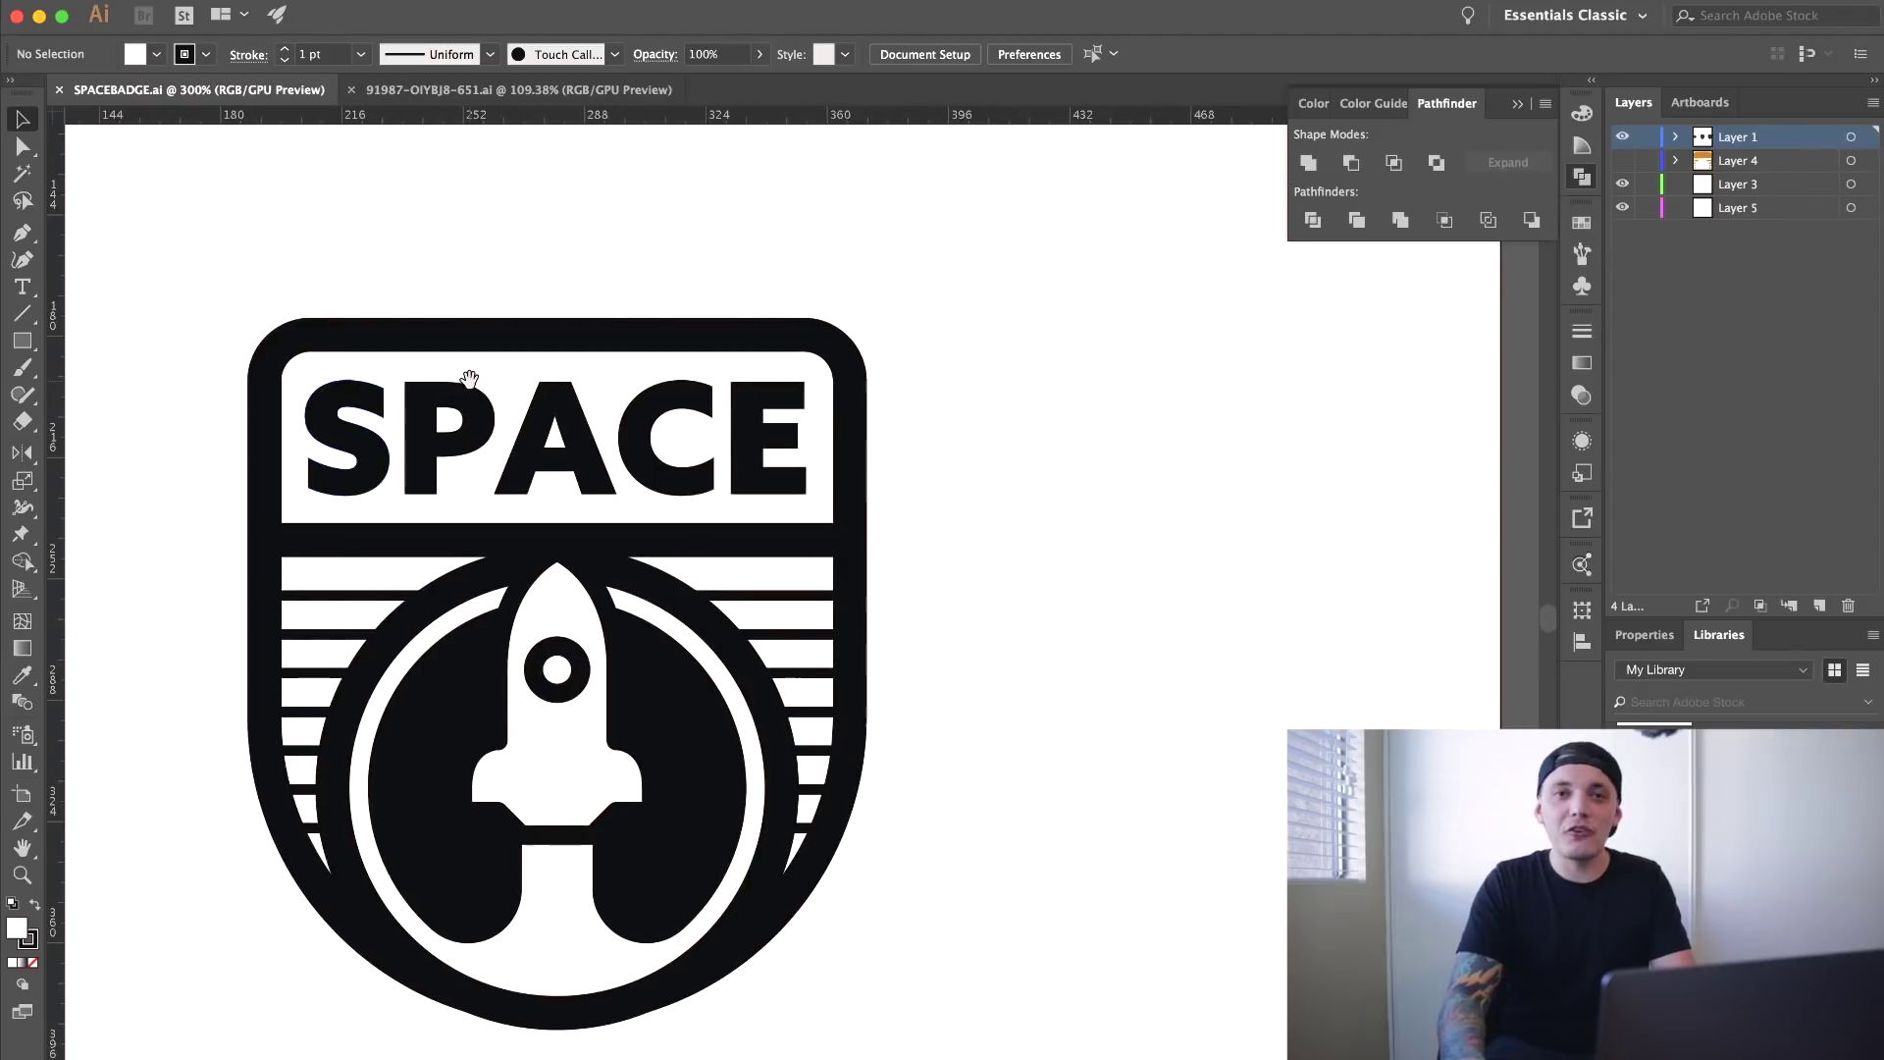
scroll(1190, 706, "left", 5)
scroll(1190, 706, "down", 2)
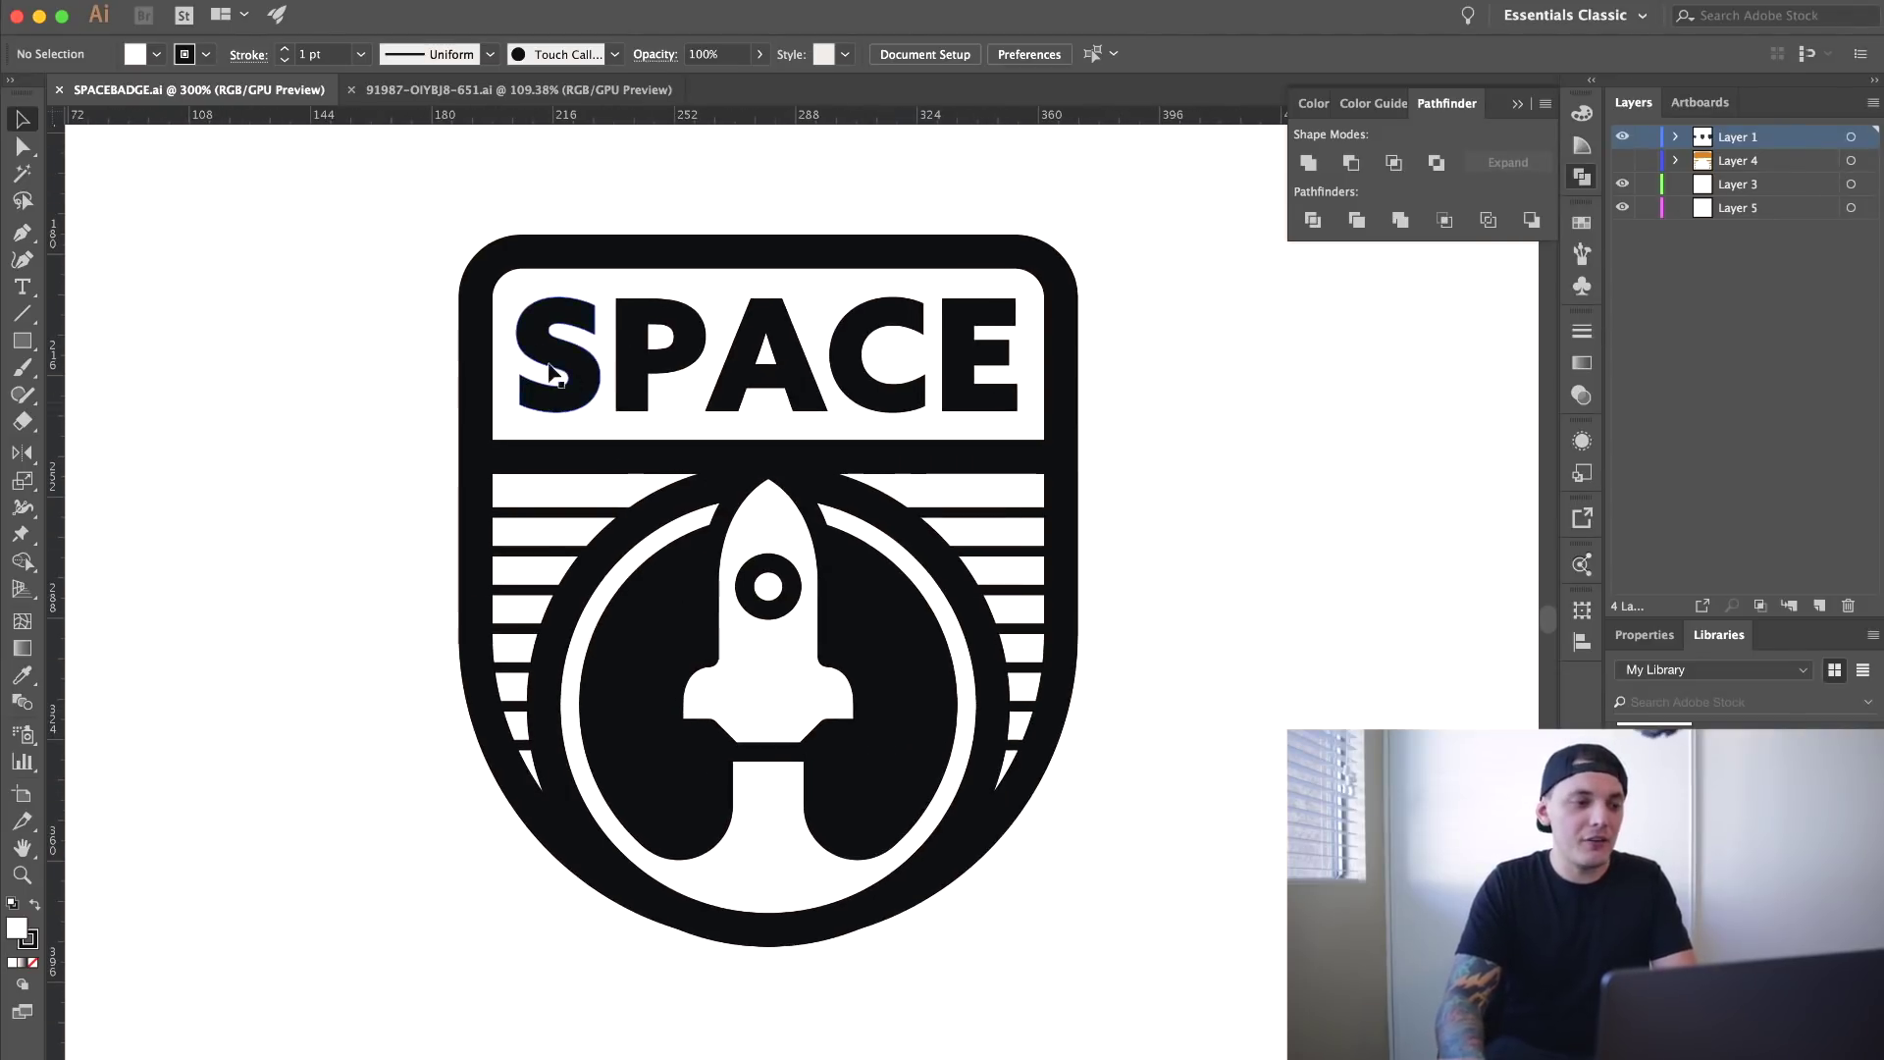
- Select the whole flat black SPACE badge and add a new artboard to the document
left_click_drag(389, 178, 1256, 966)
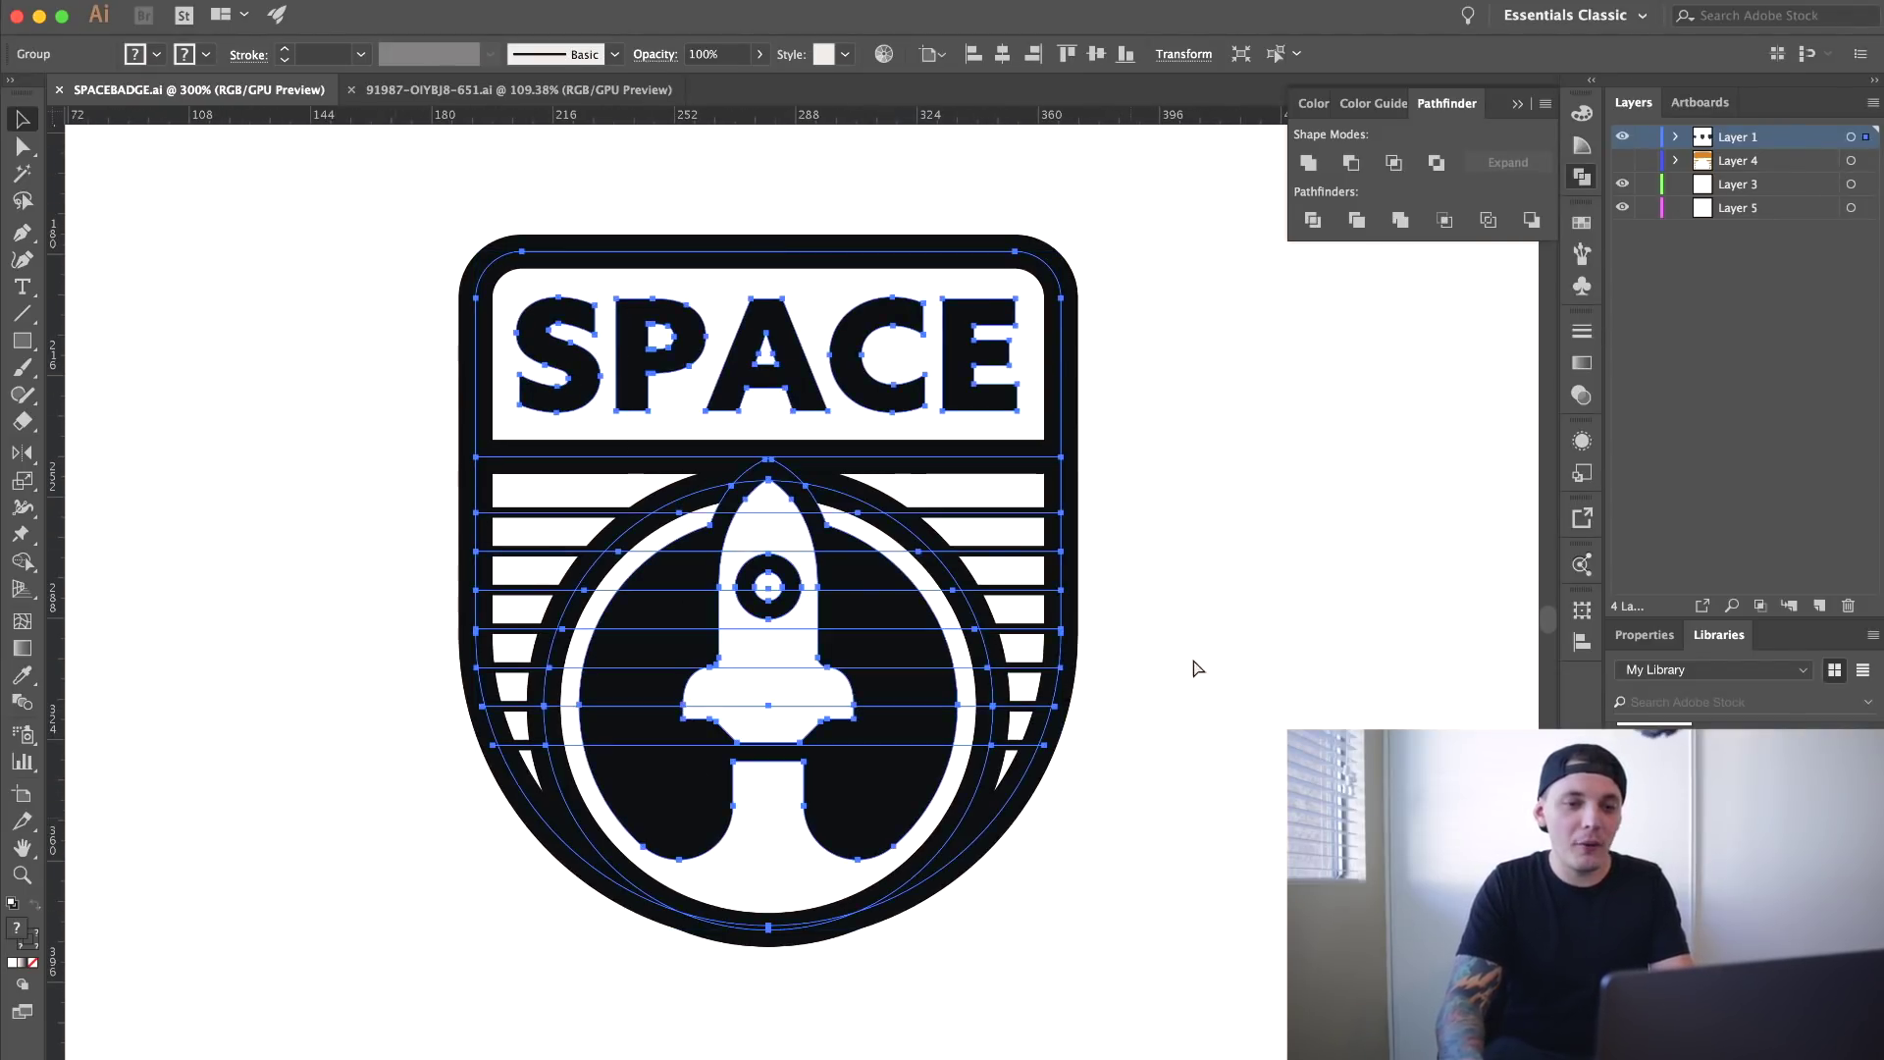
left_click(1700, 102)
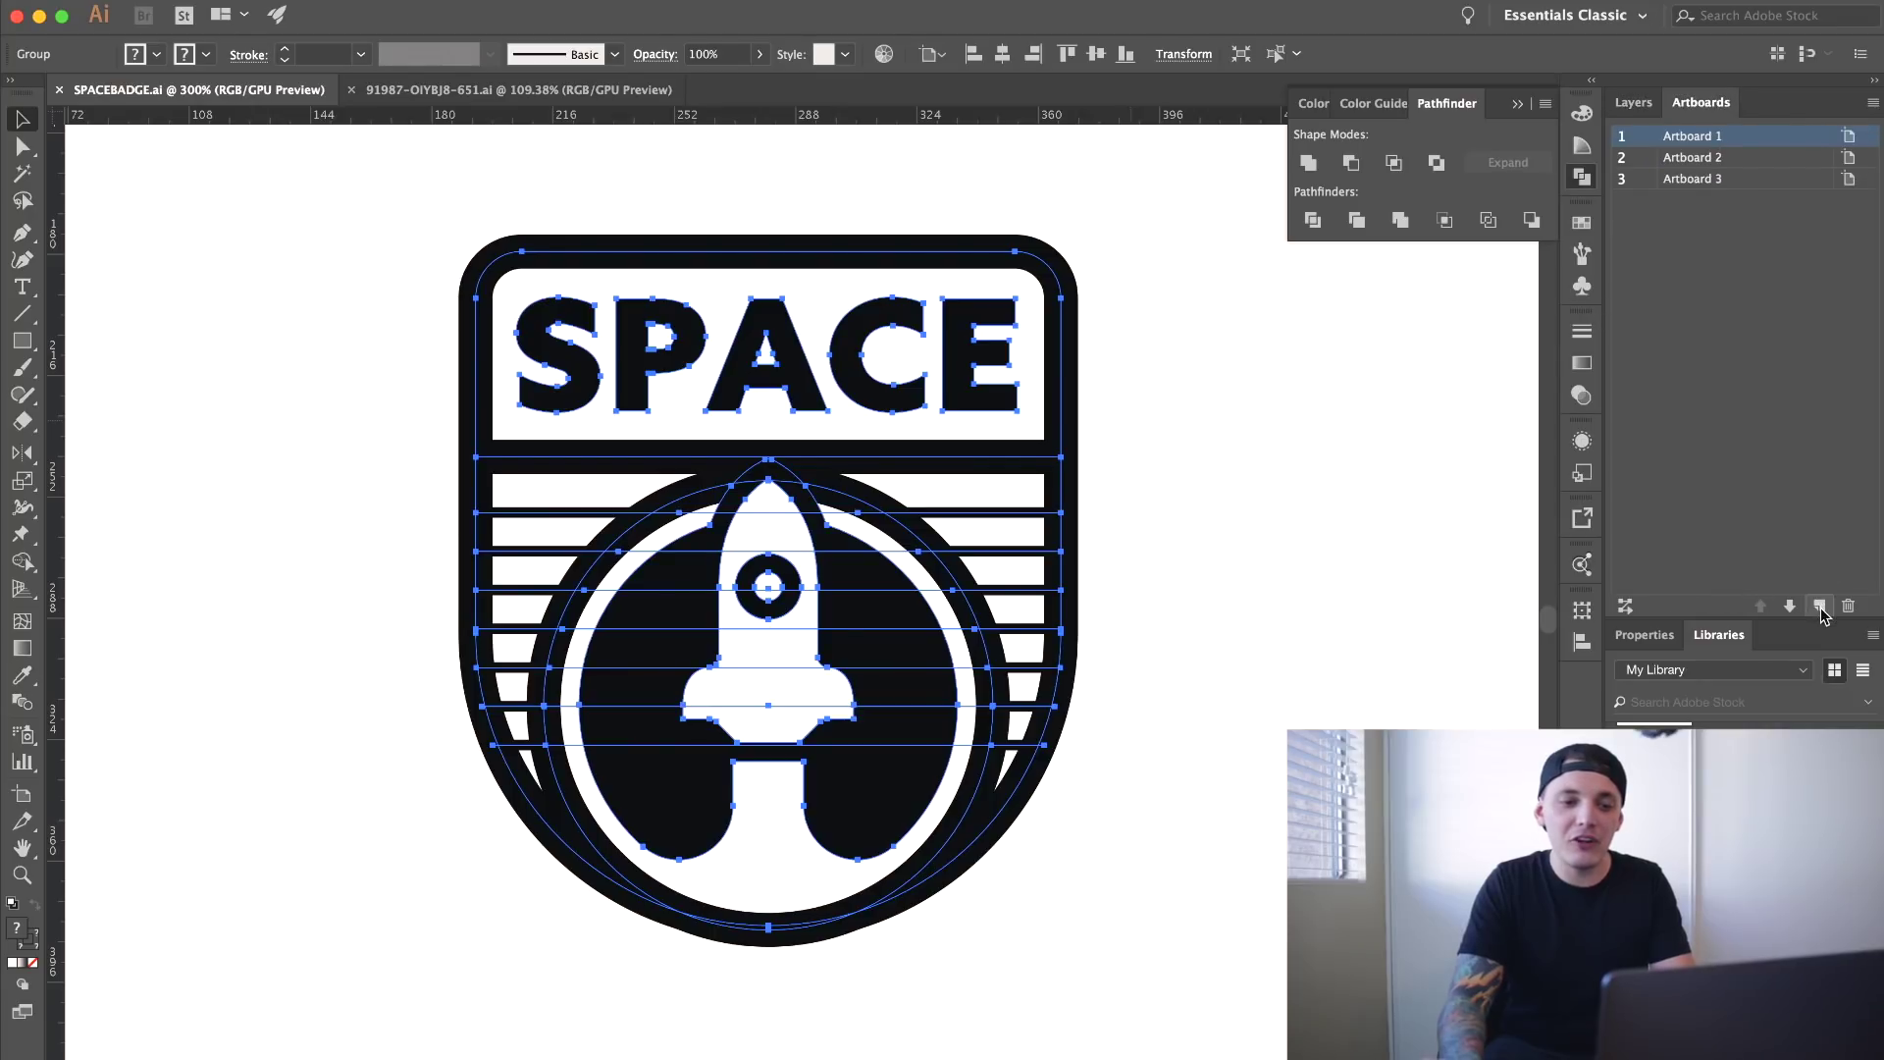
key("shift+Page_Down")
scroll(1295, 471, "right", 3)
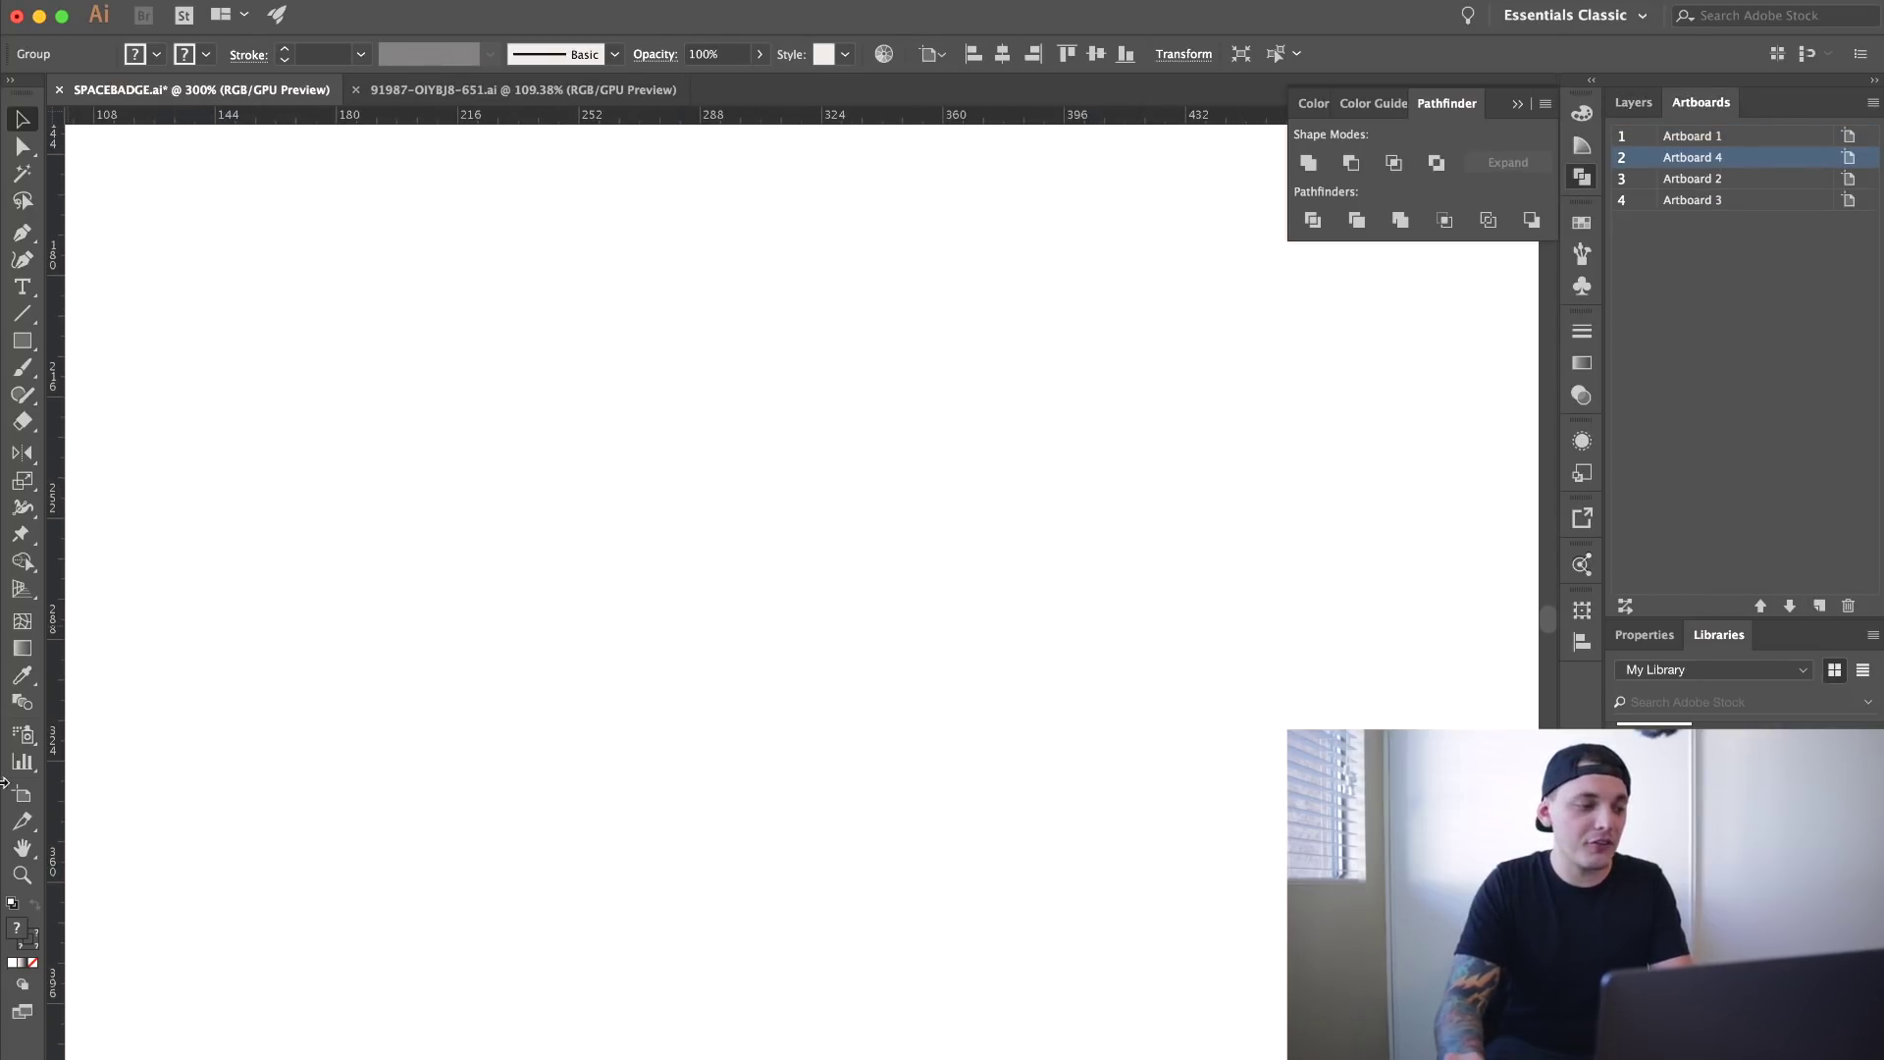
- Place a reduced copy of the SPACE badge in the upper-left corner of the new artboard as a reference
left_click(22, 874)
left_click(816, 598, "alt")
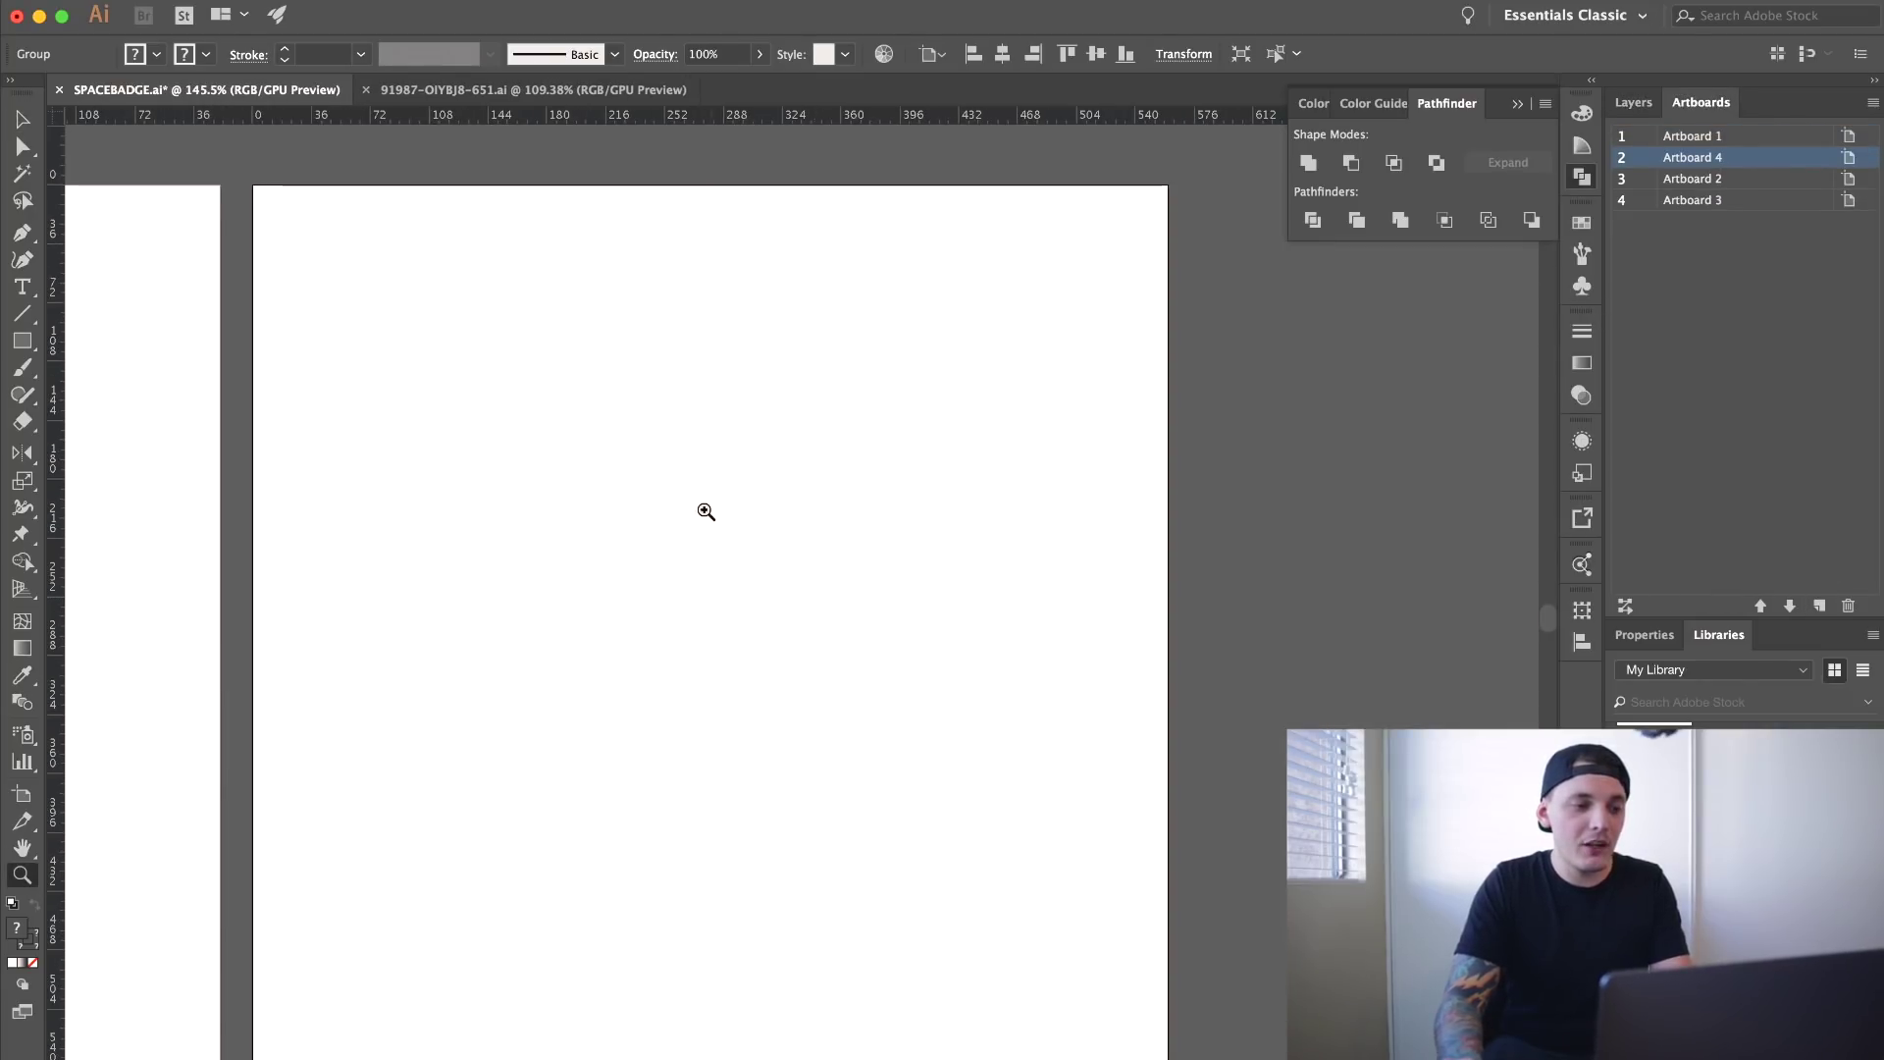
left_click(723, 526, "alt")
left_click_drag(794, 595, 777, 498)
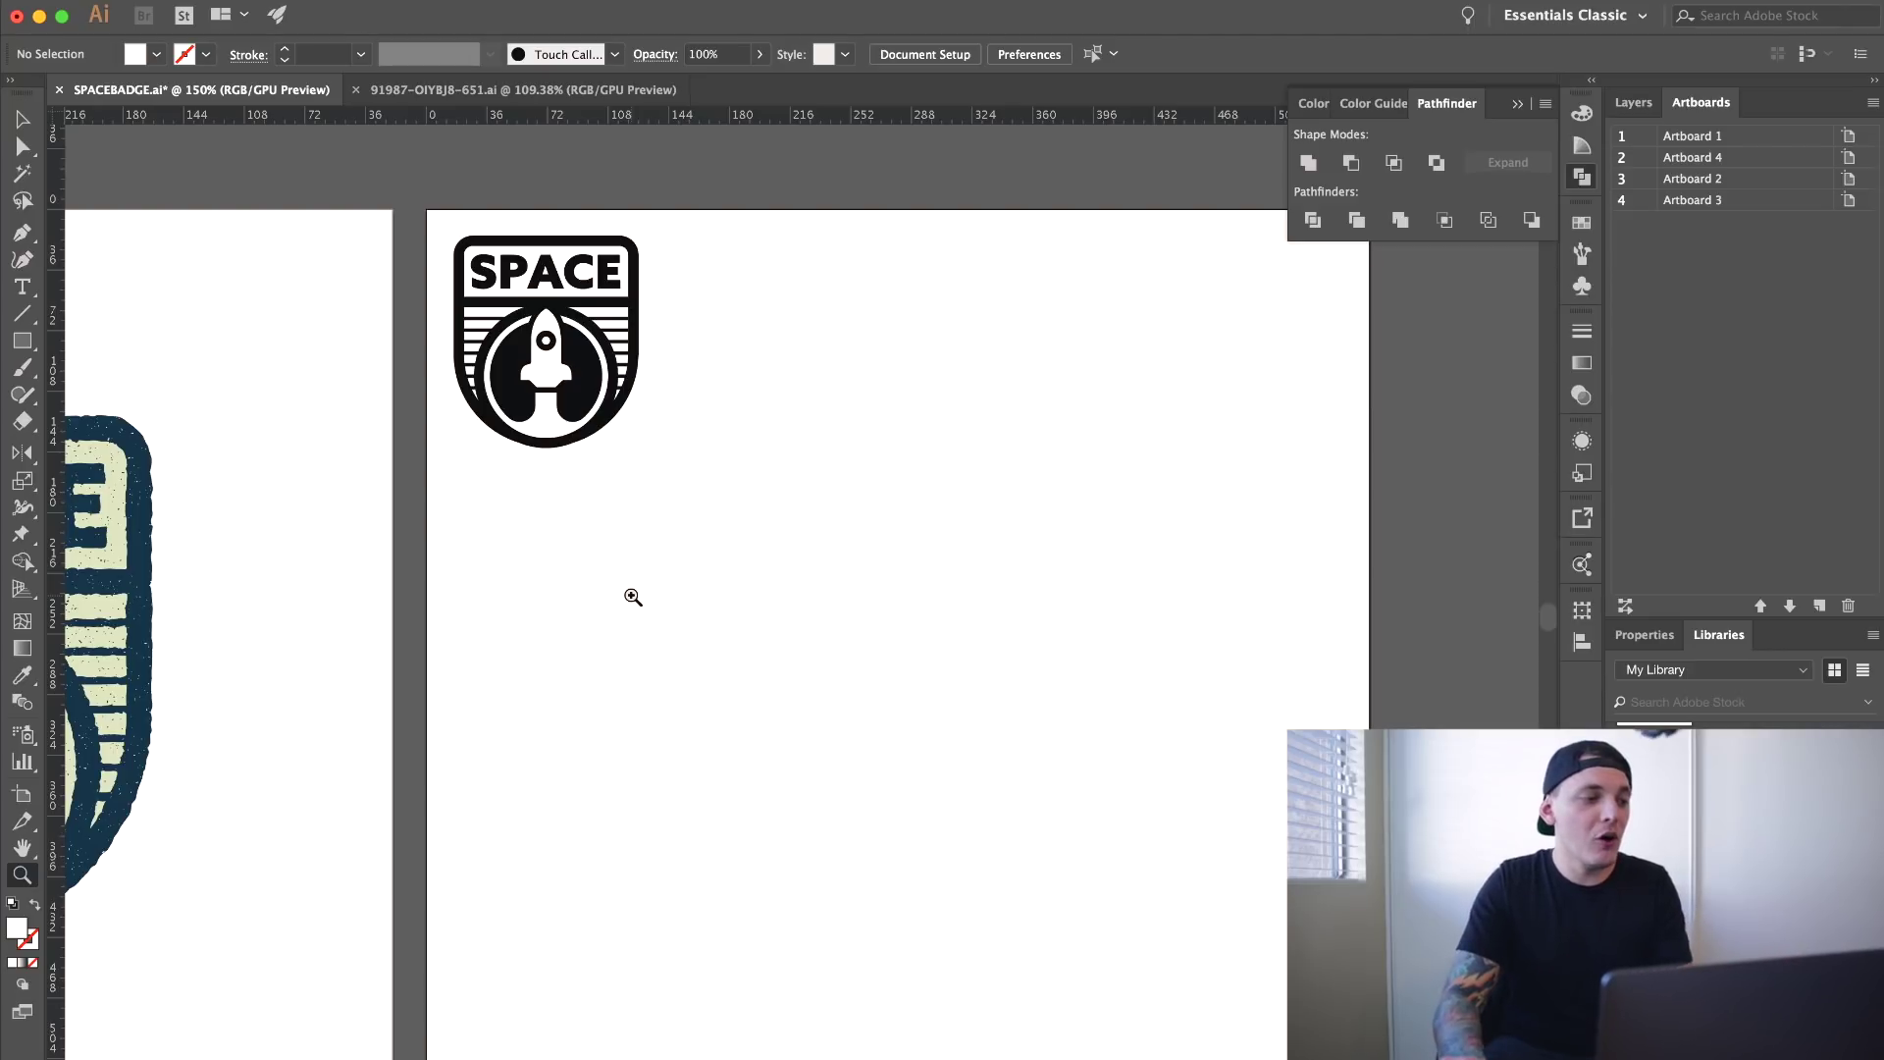
- Draw a rectangle about 185 by 215 pt in the empty area beside the reference badge and fill it black
left_click(859, 634)
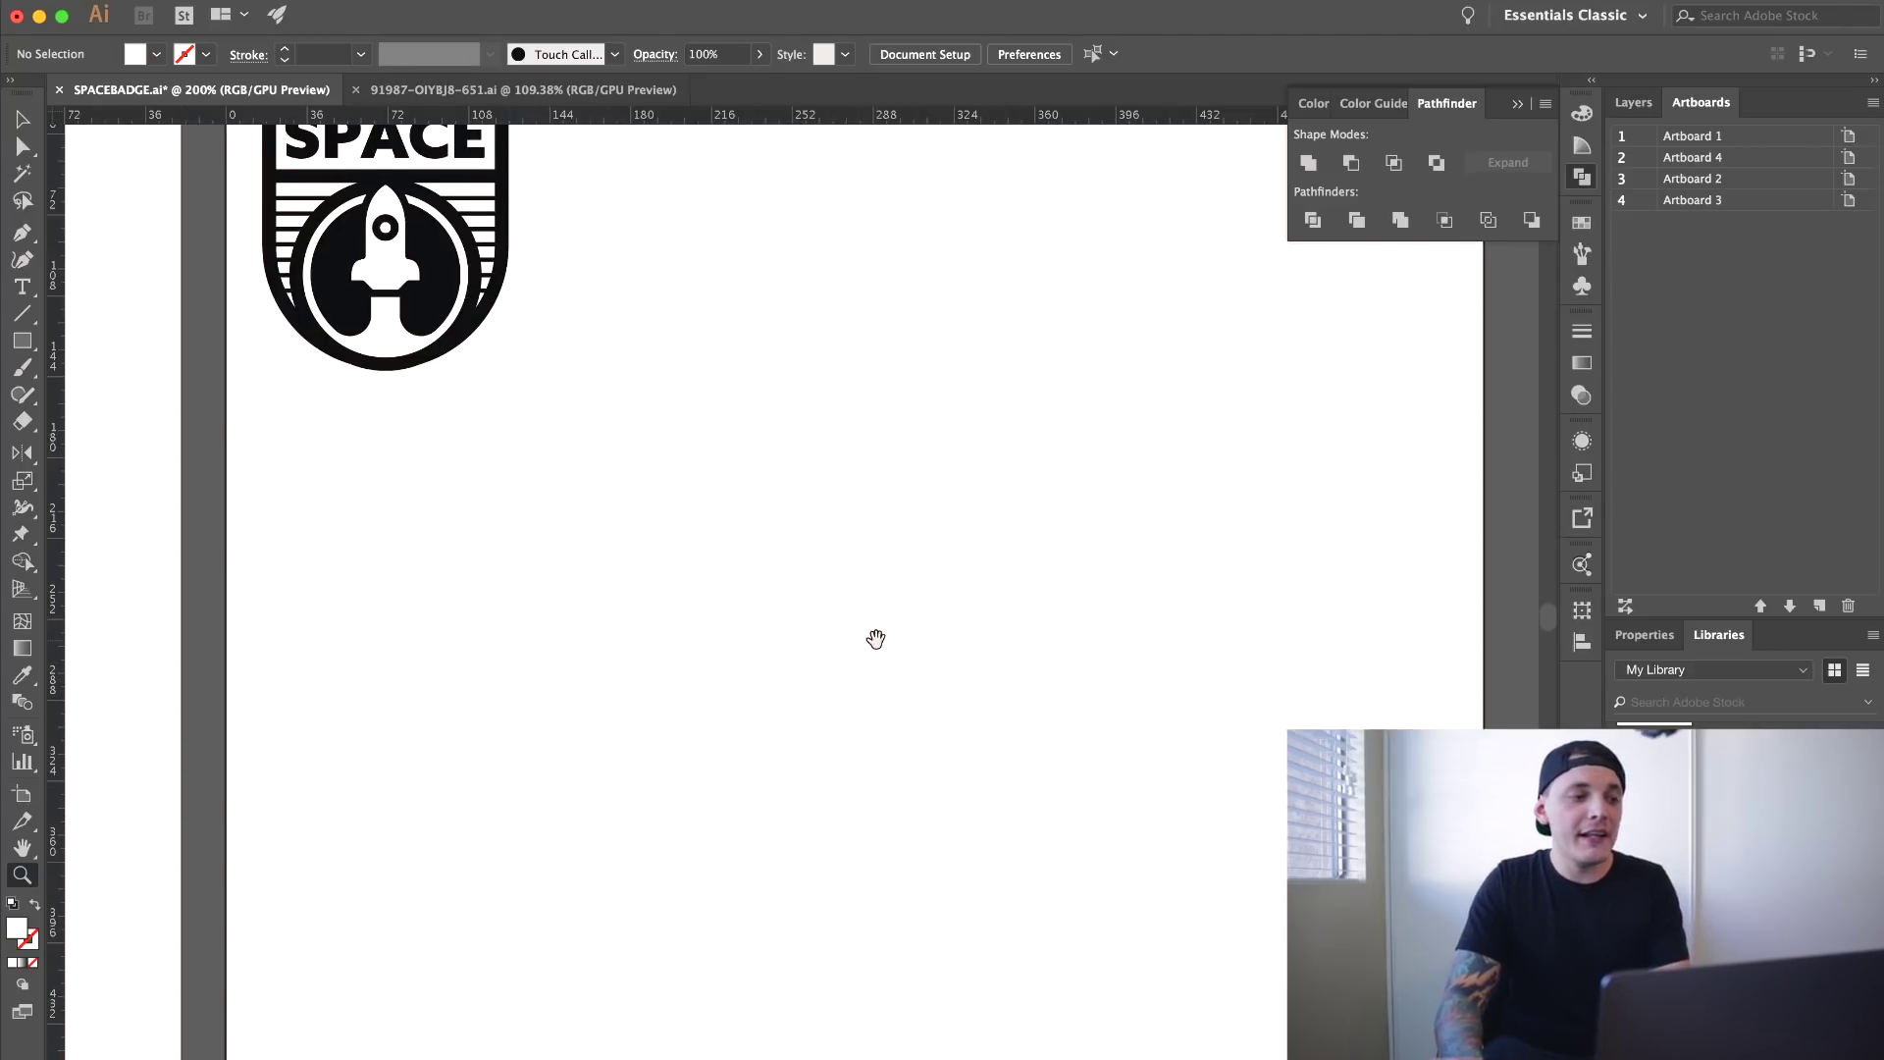
left_click(872, 637)
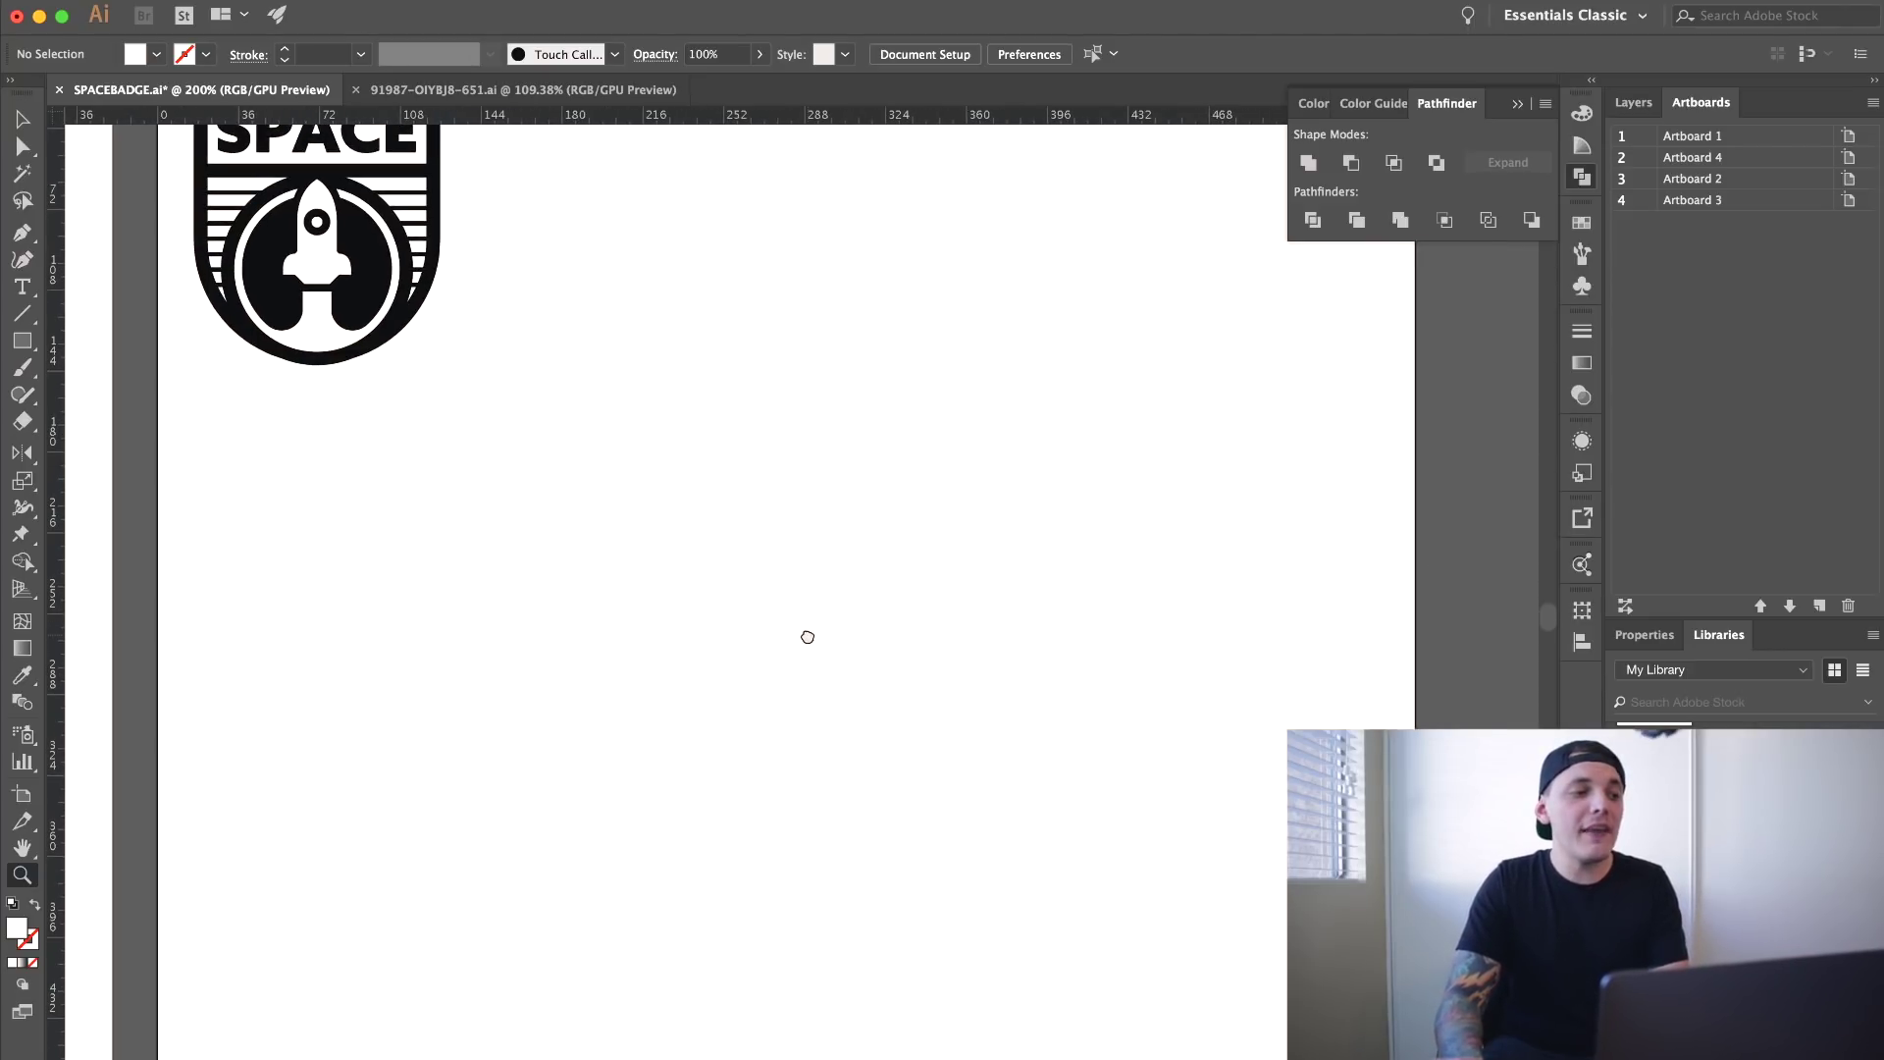
left_click(23, 343)
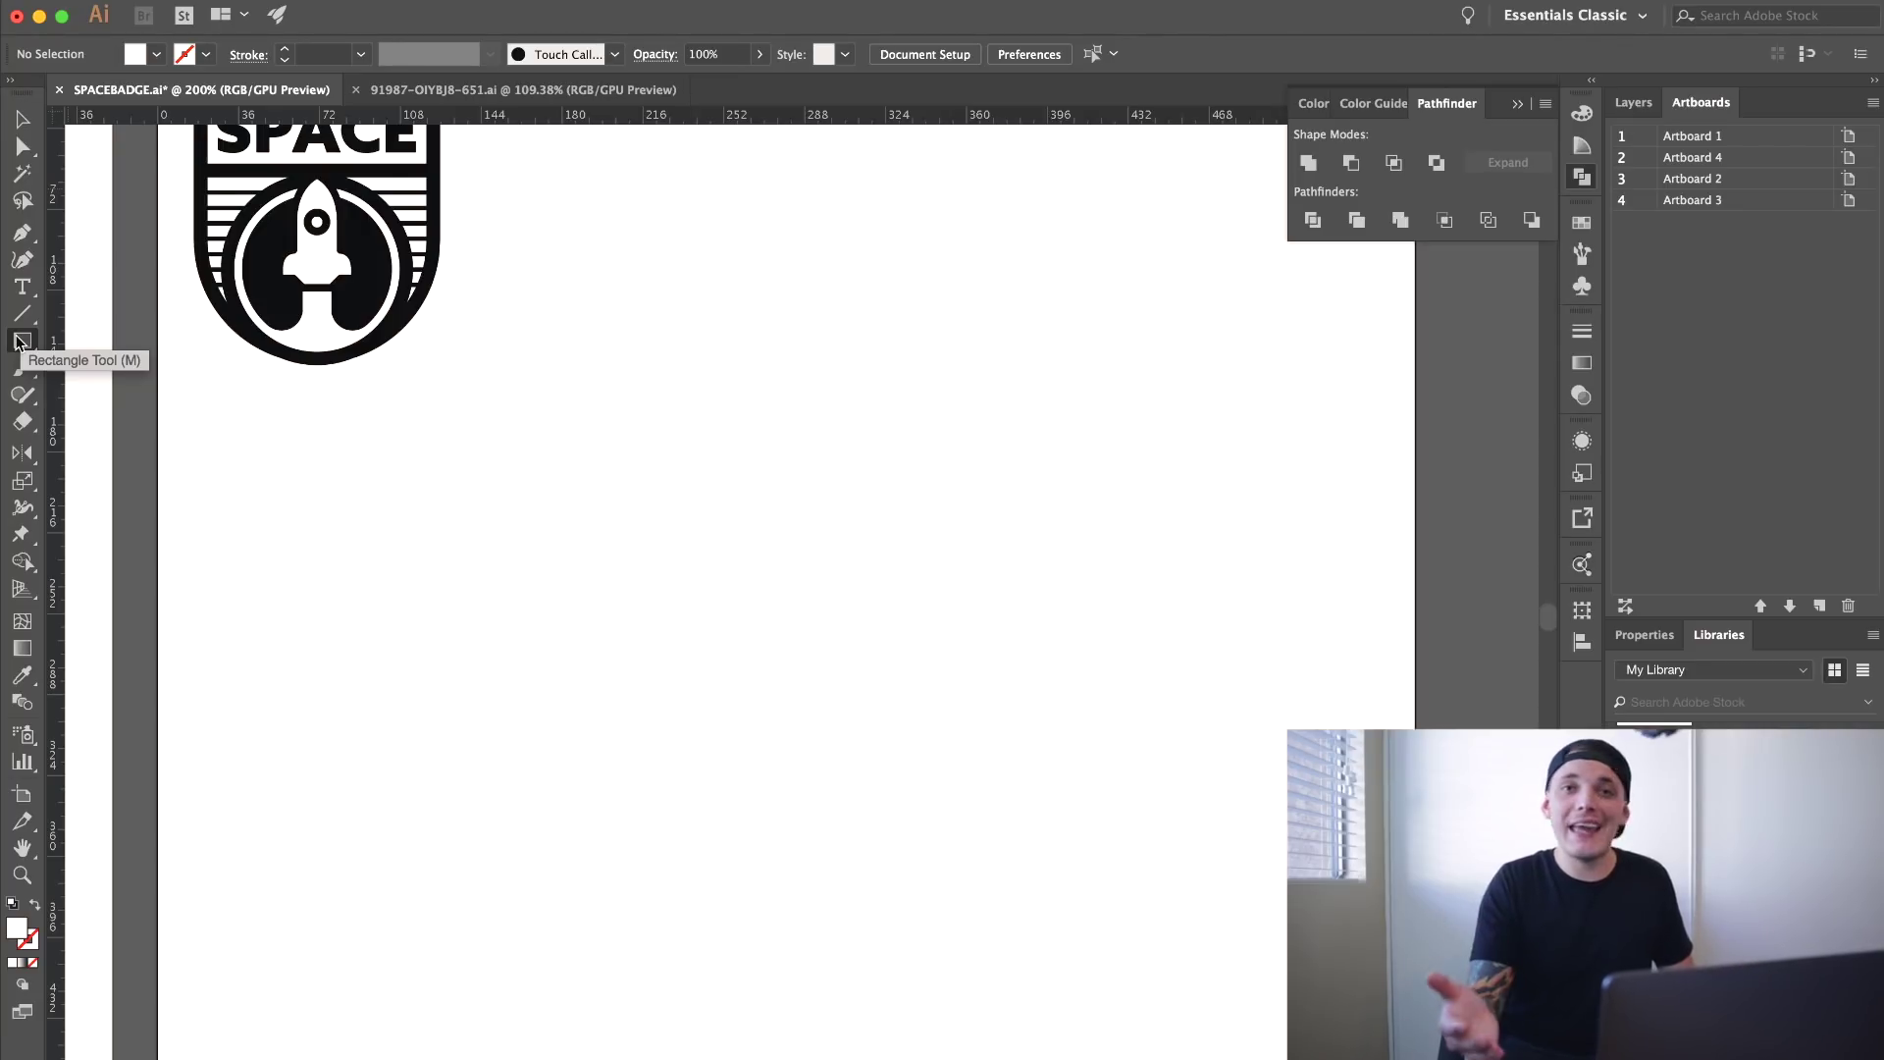
left_click(19, 340)
left_click_drag(579, 365, 996, 848)
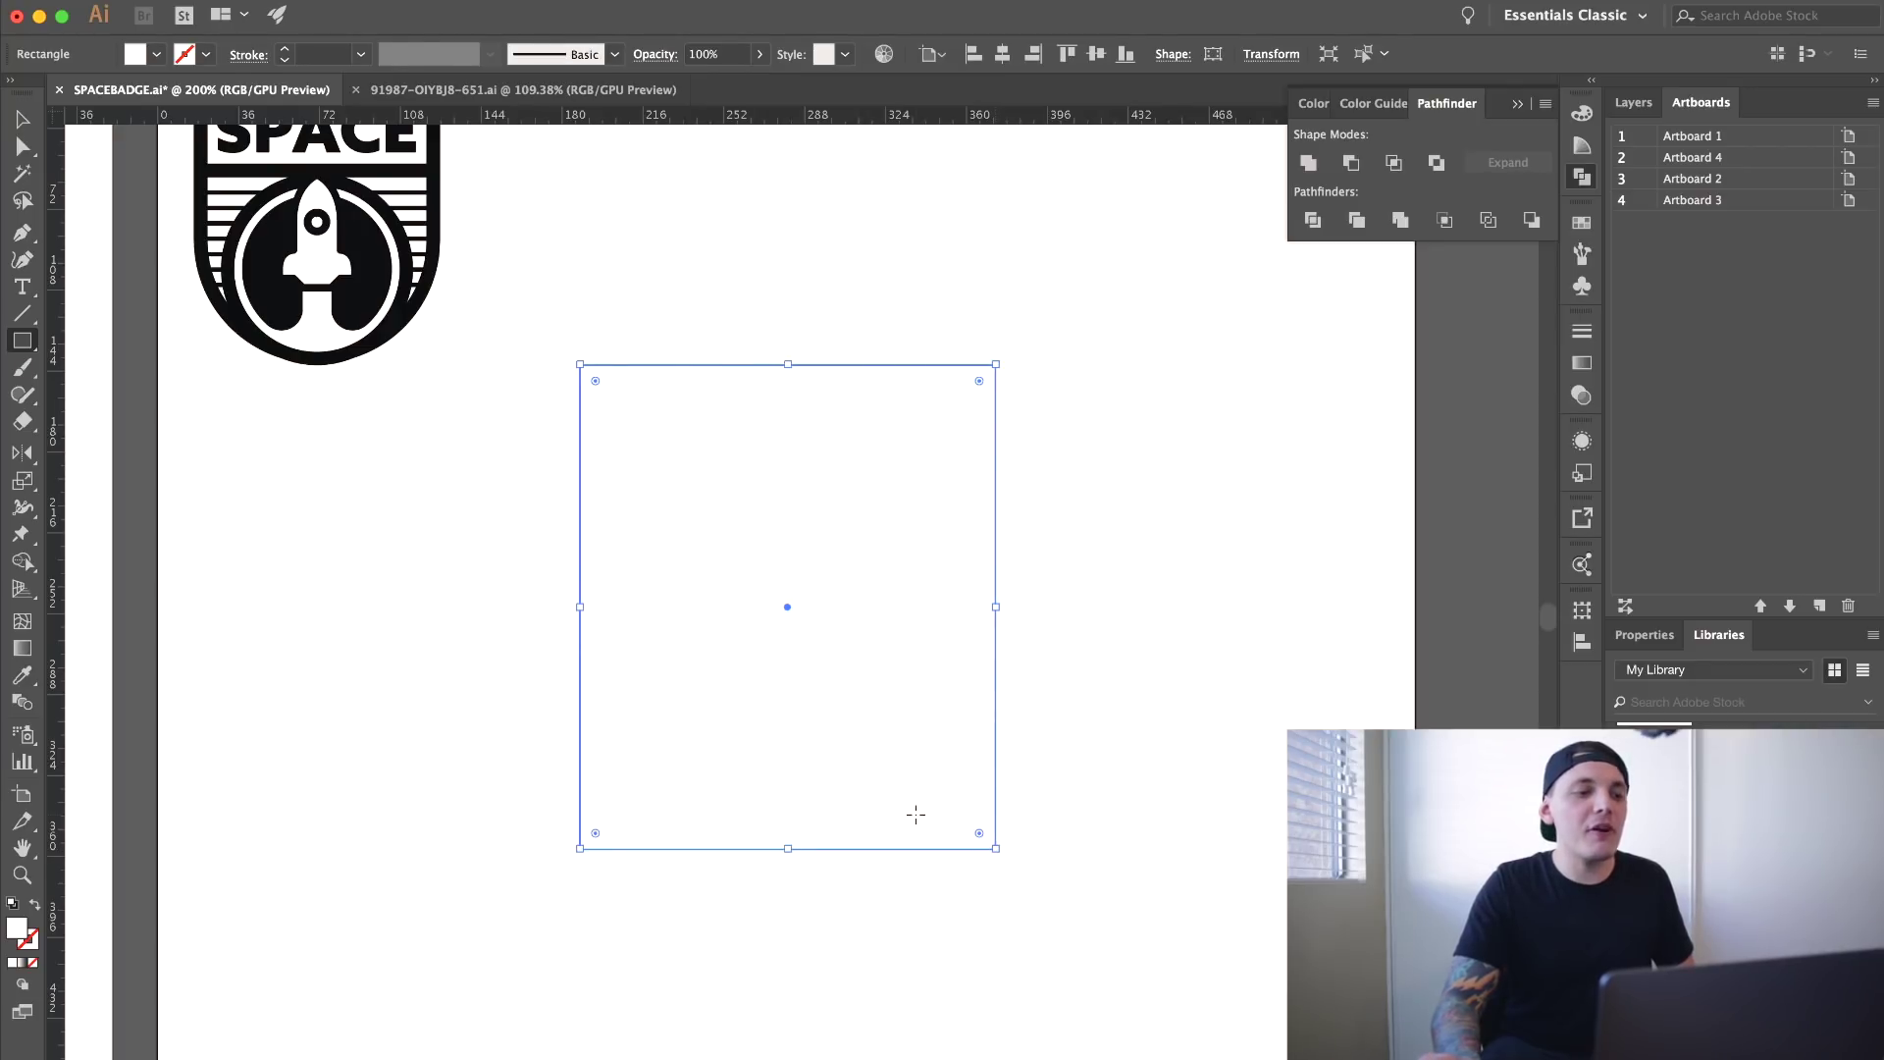
left_click(148, 57)
left_click(62, 93)
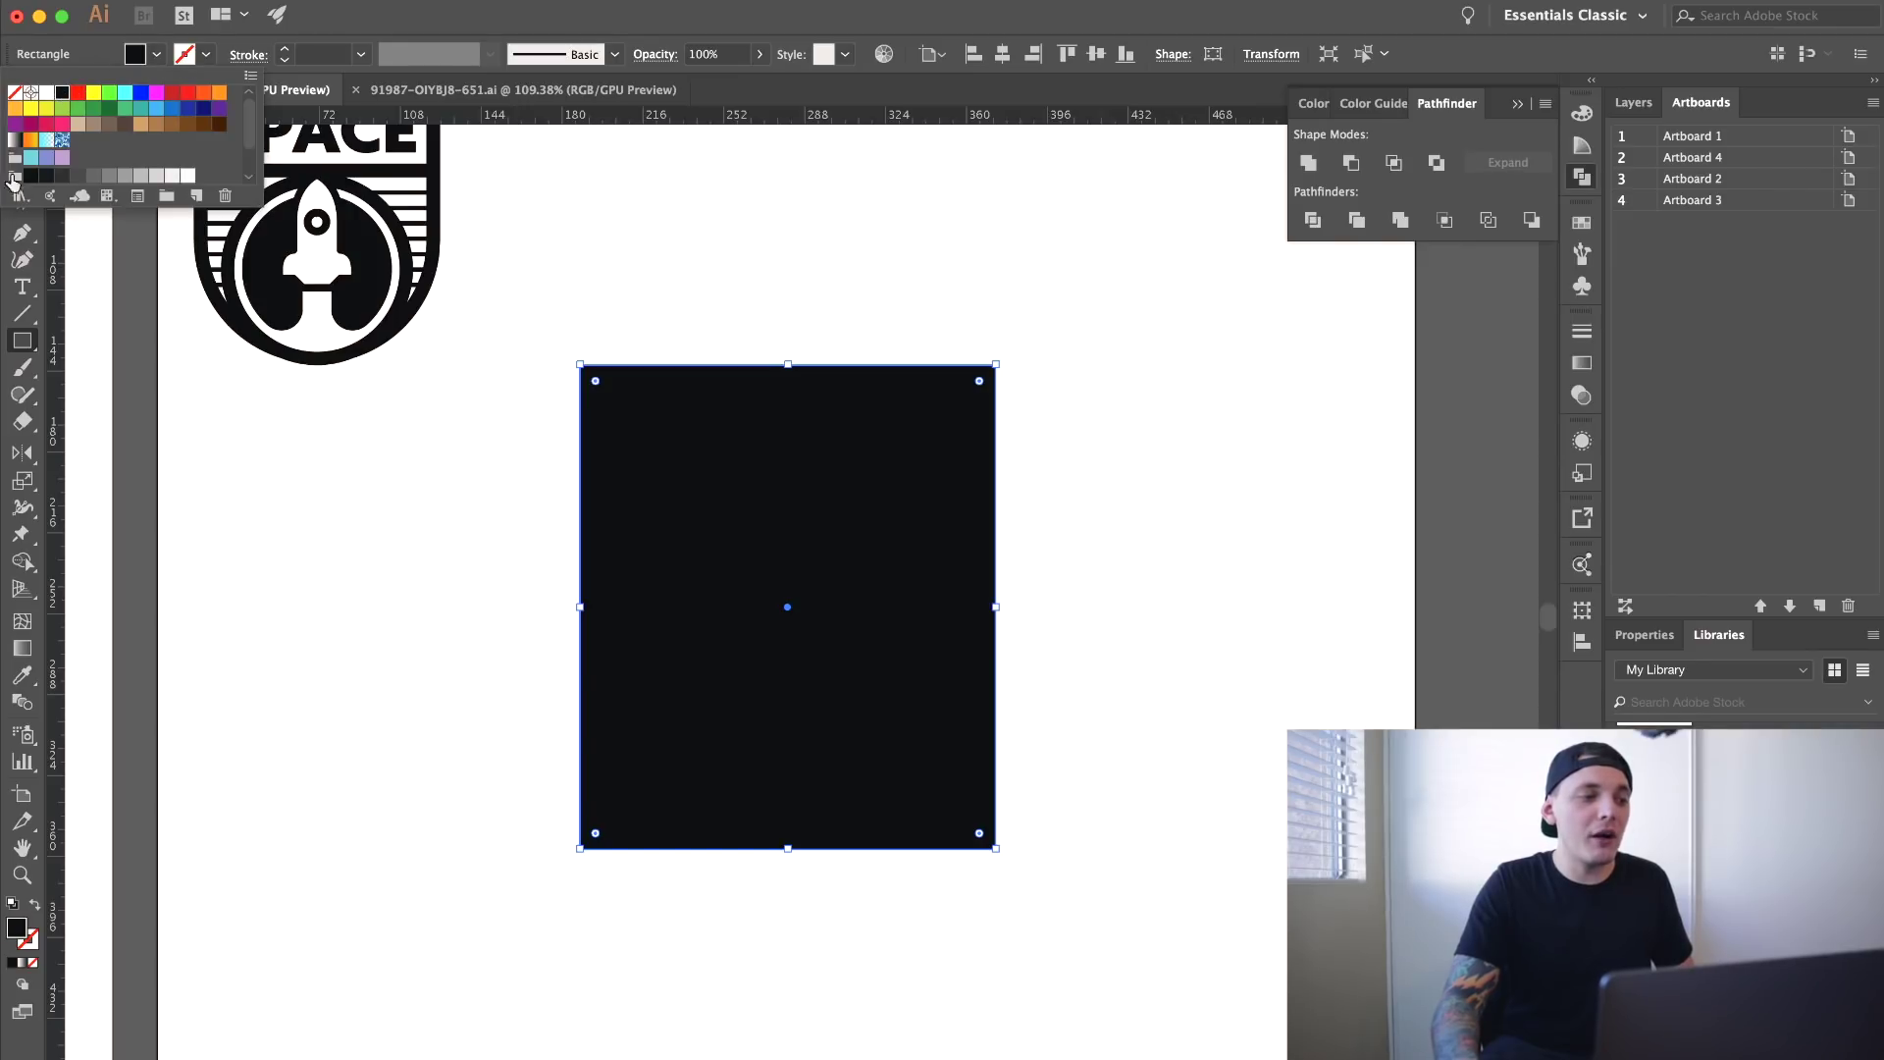
- Try selecting the rectangle's two bottom corner anchor points individually and clear the selection
left_click(22, 118)
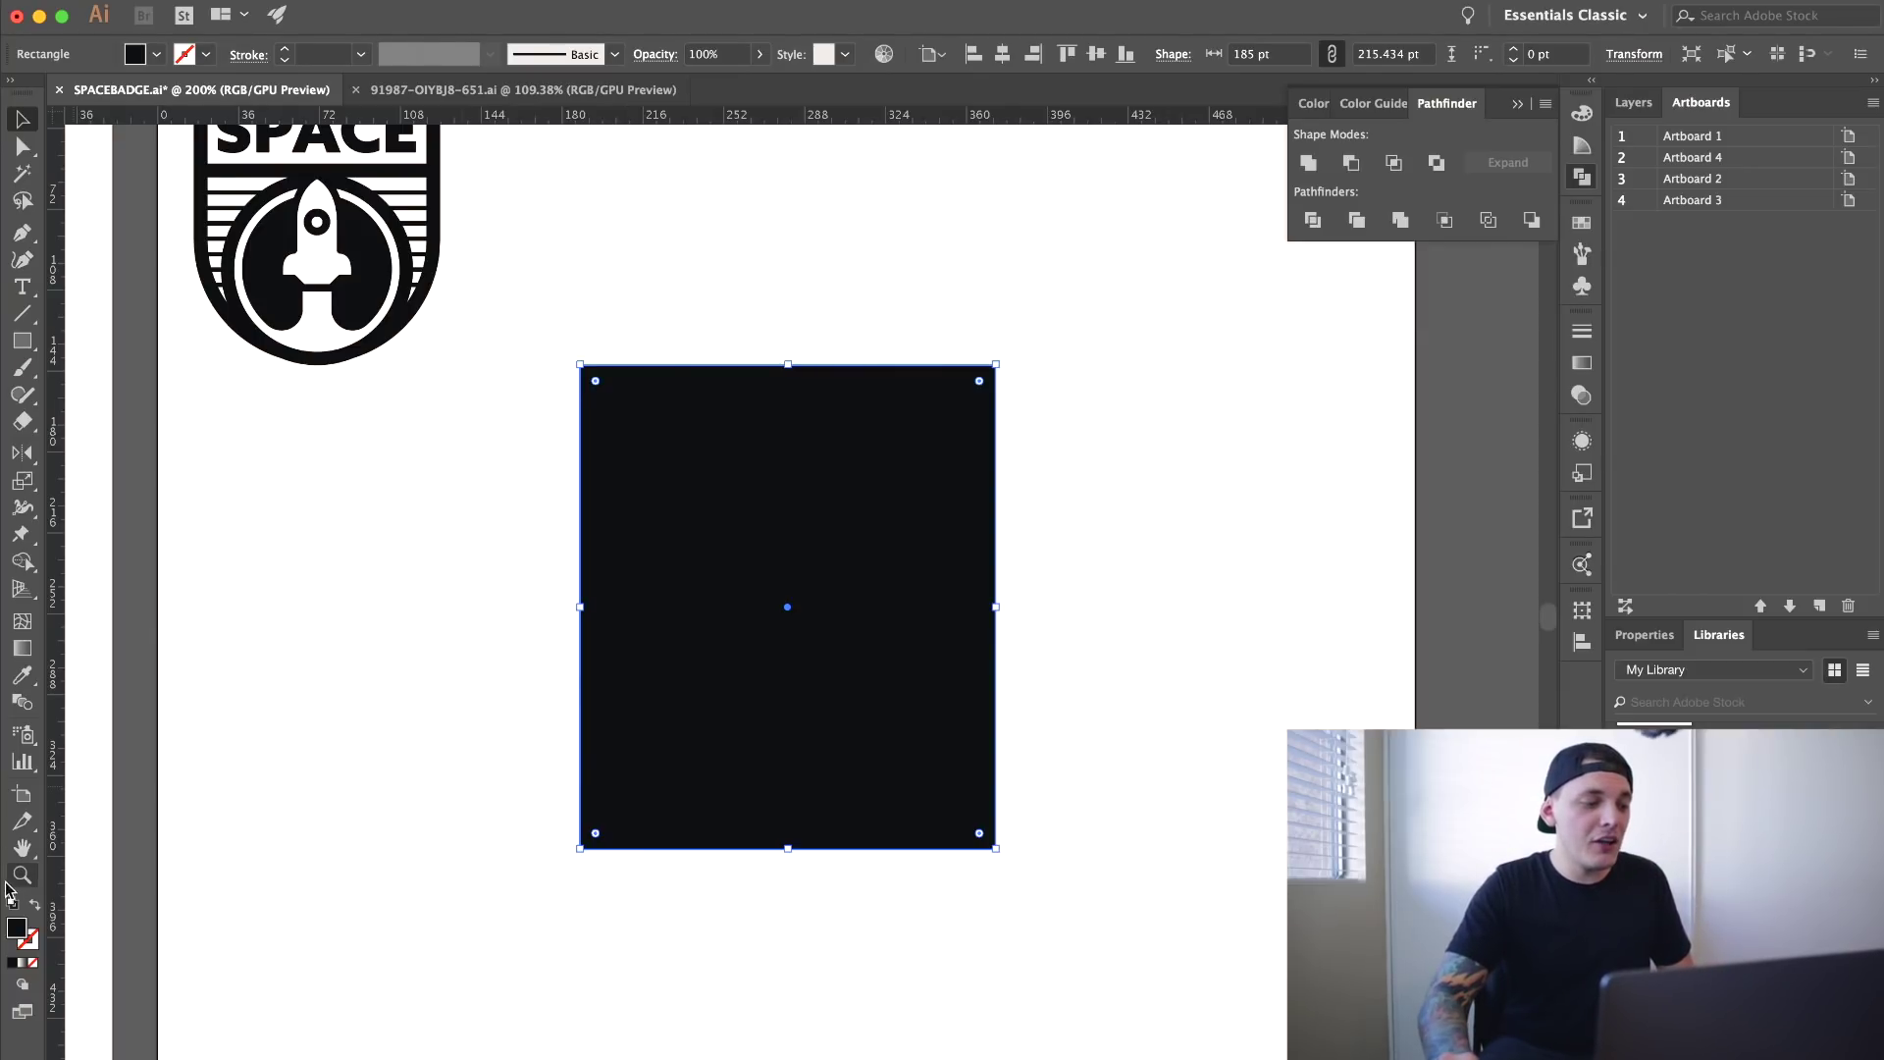
key("a")
scroll(601, 782, "up", 2)
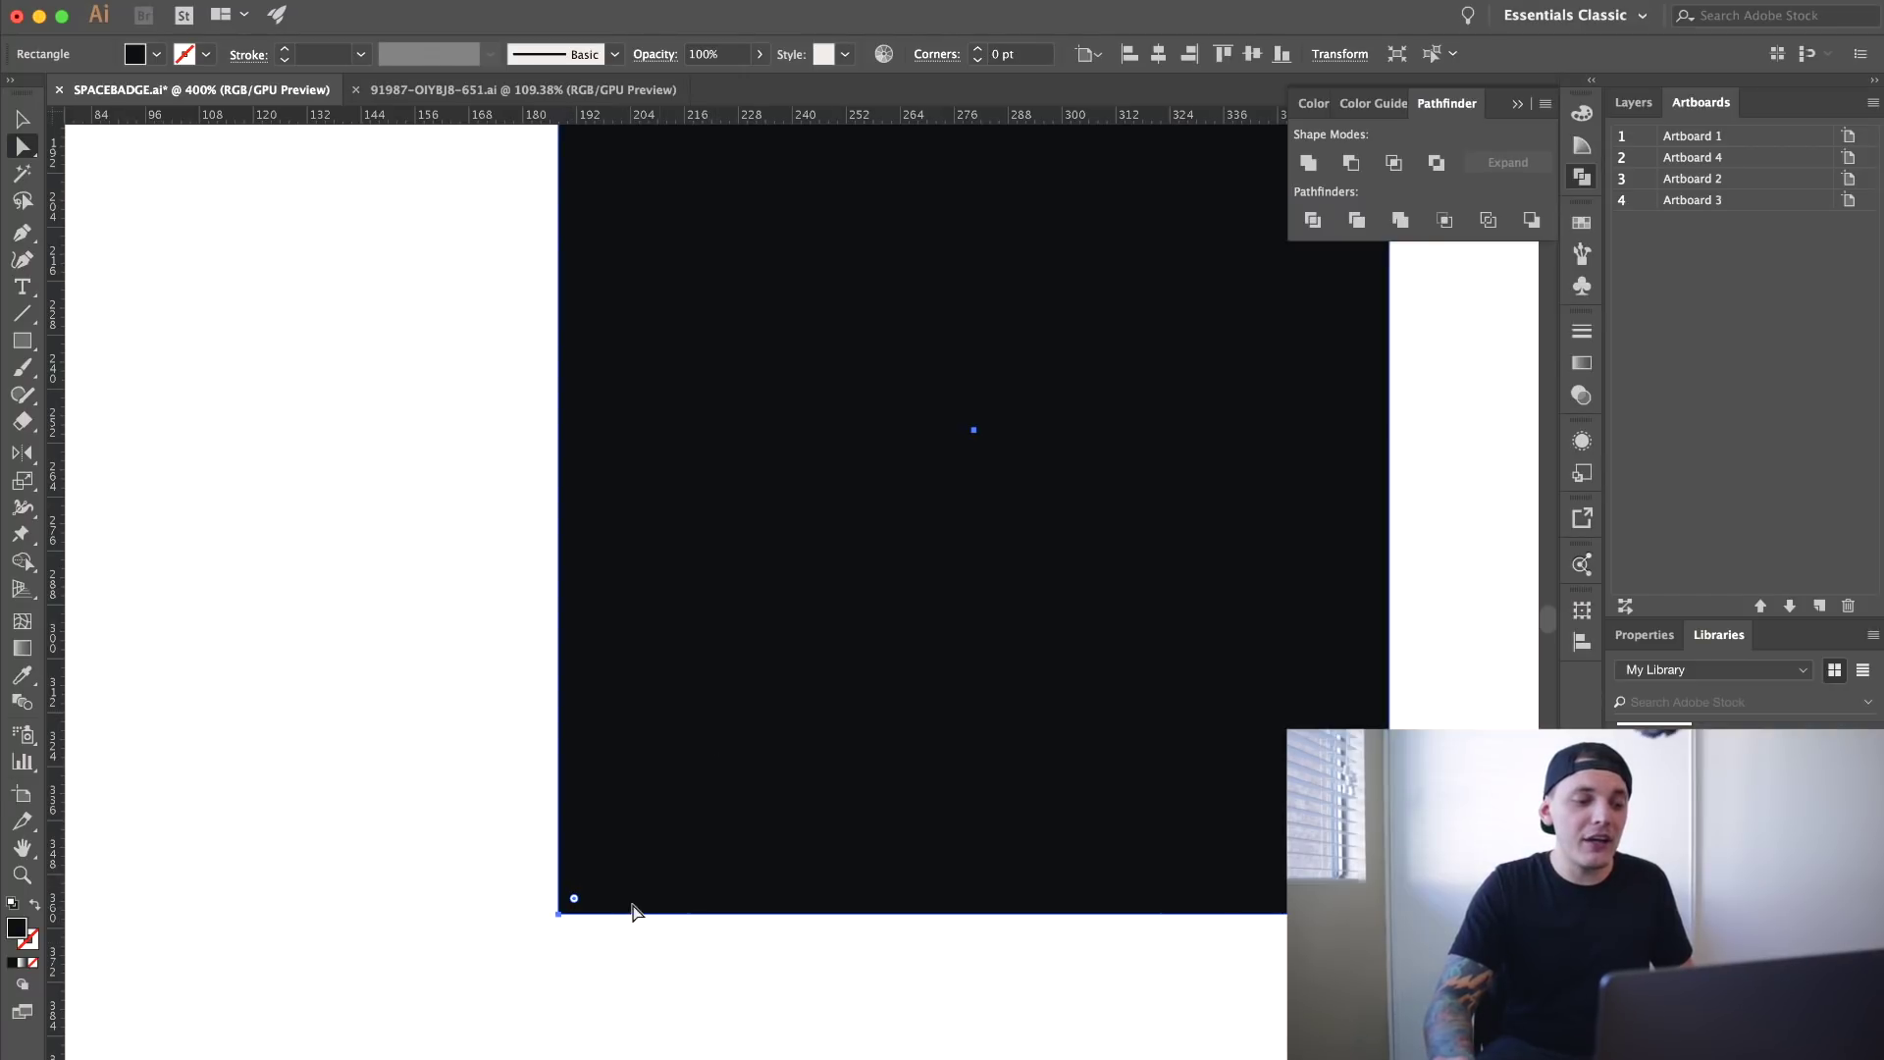
key("v")
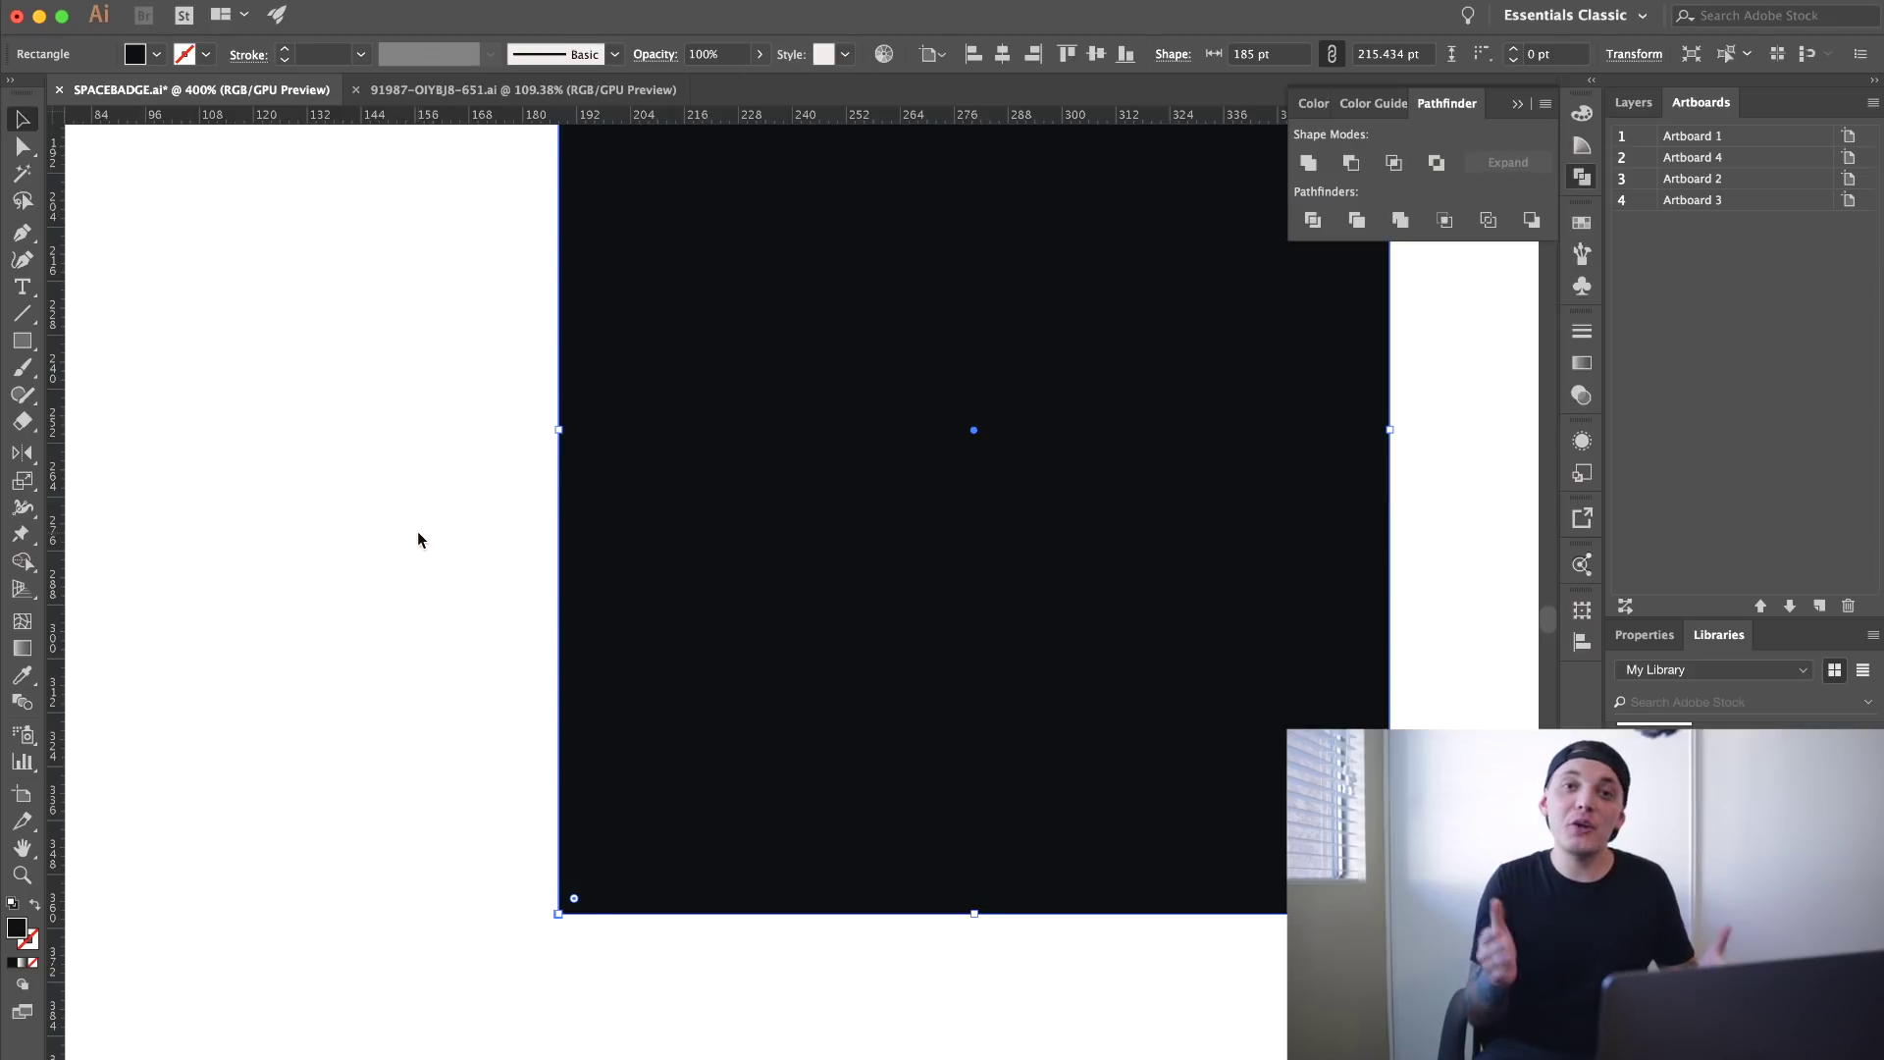
left_click(417, 538)
key("a")
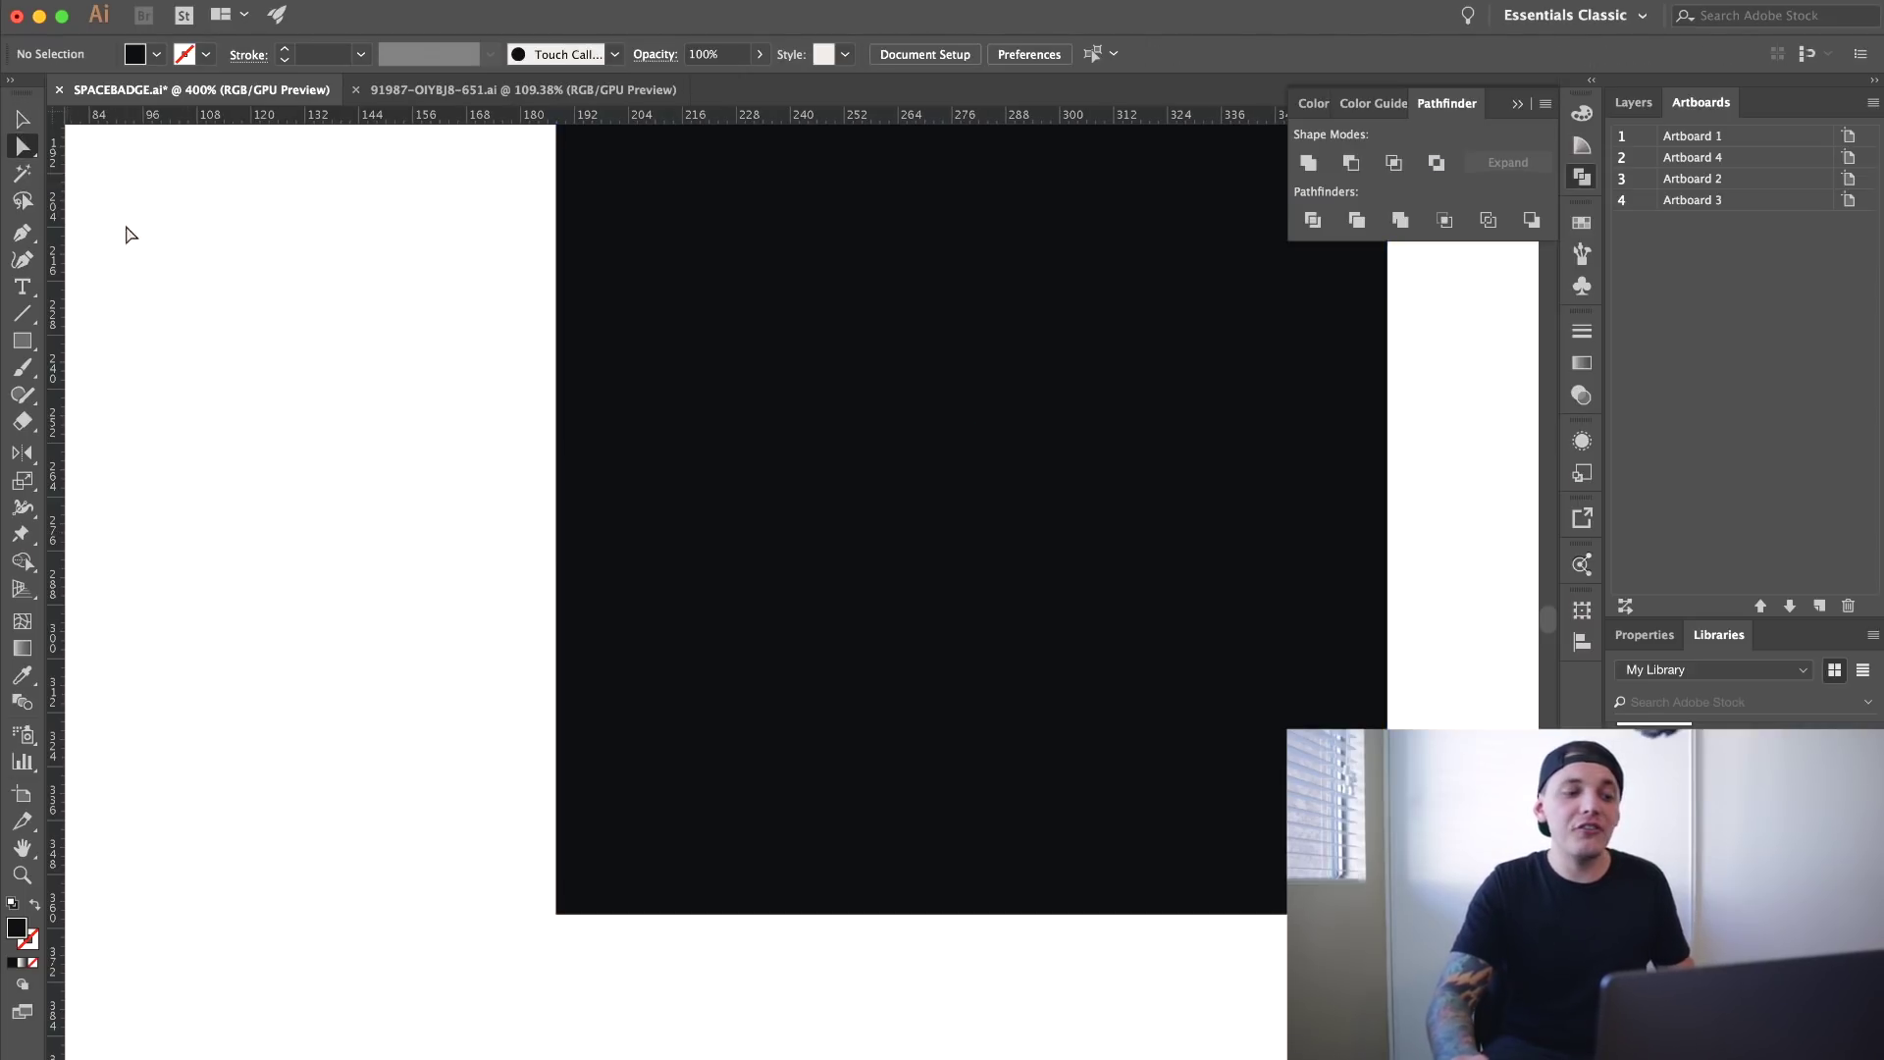
left_click(556, 914)
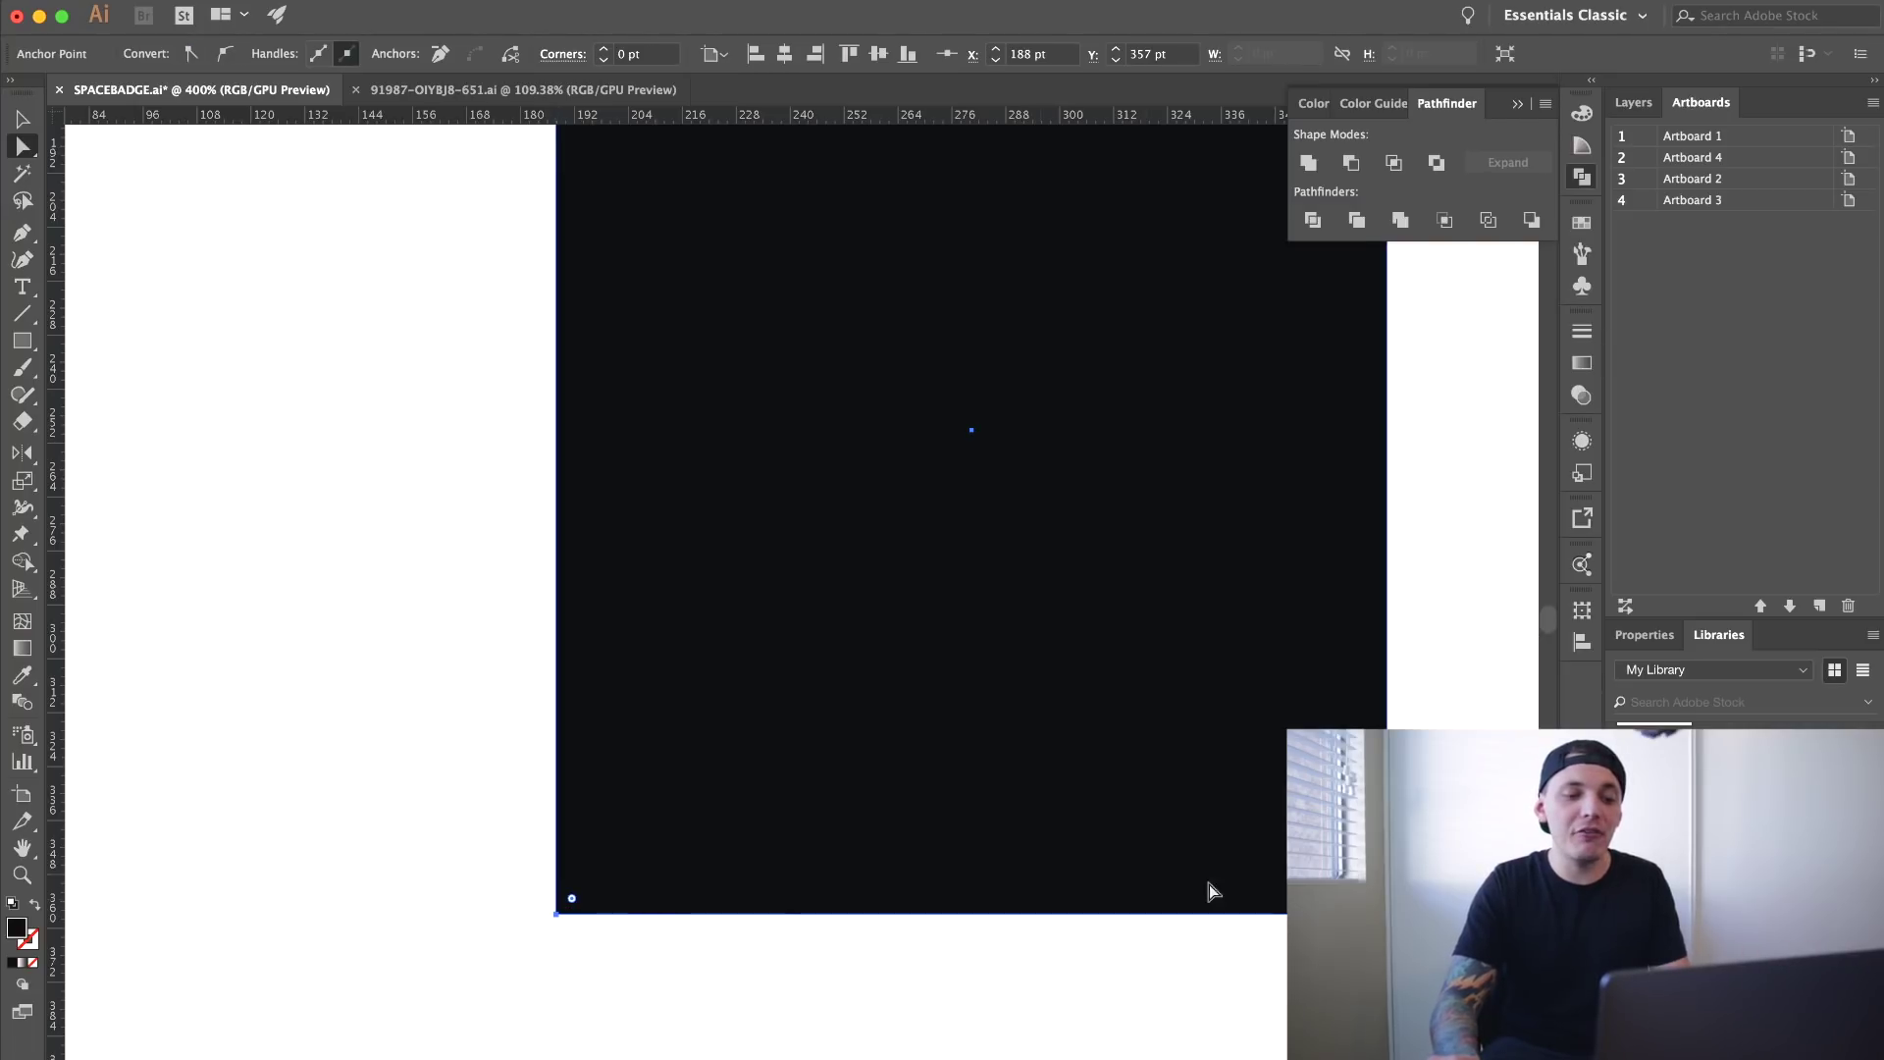
key("super+shift+a")
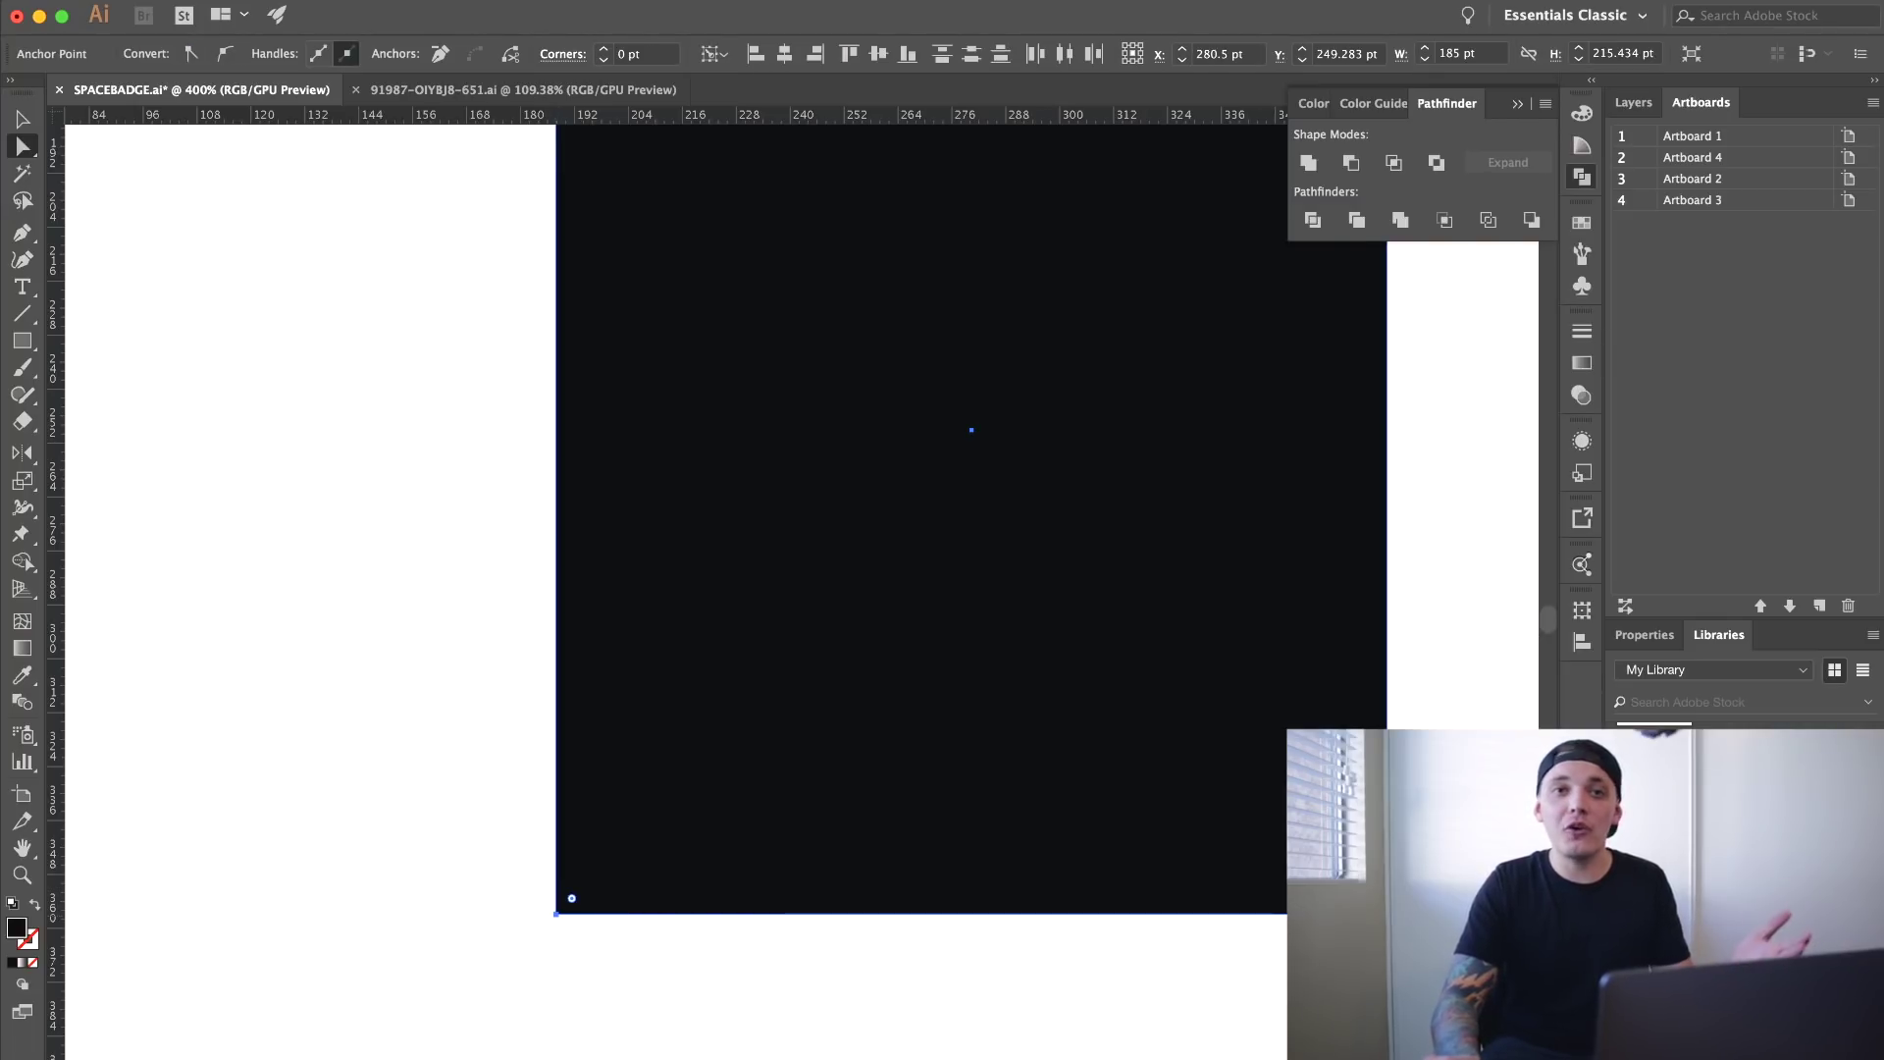
key("super+minus")
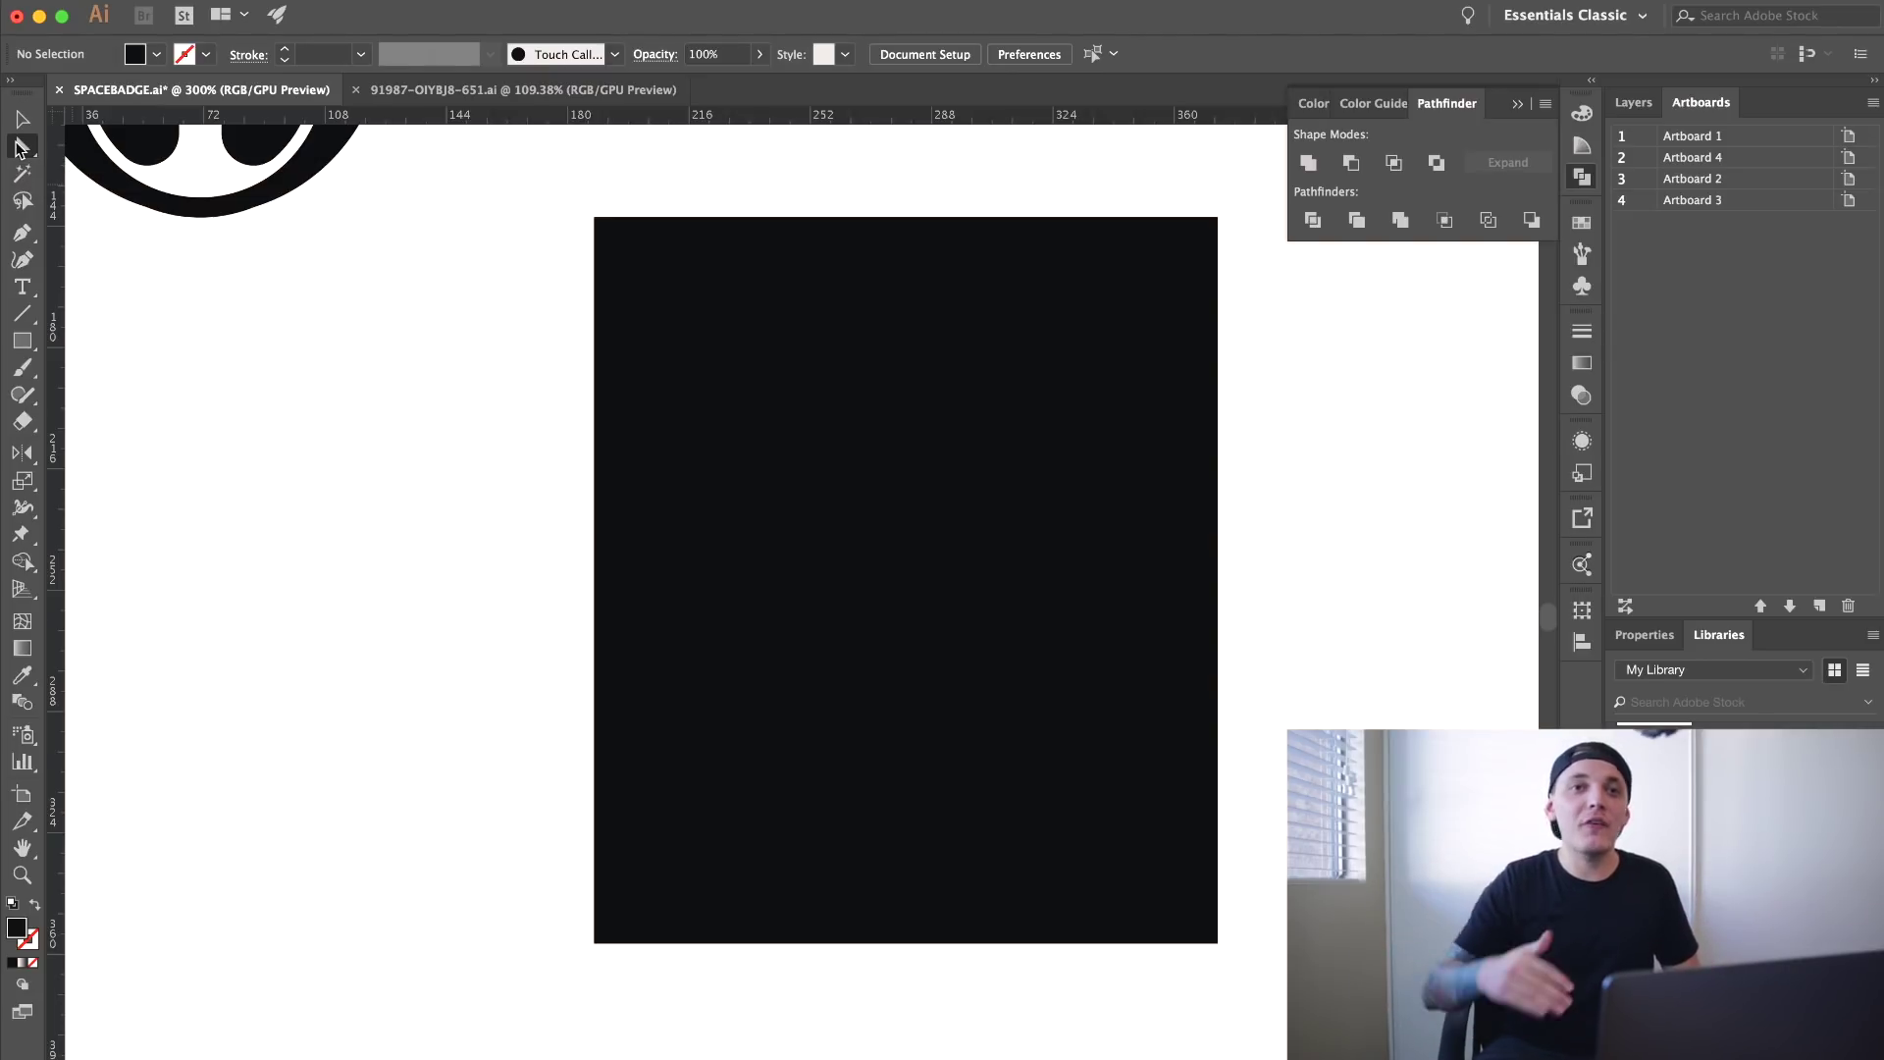
- Try rounding all four corners of the black rectangle to a 92.5 pt radius and undo it
left_click(23, 122)
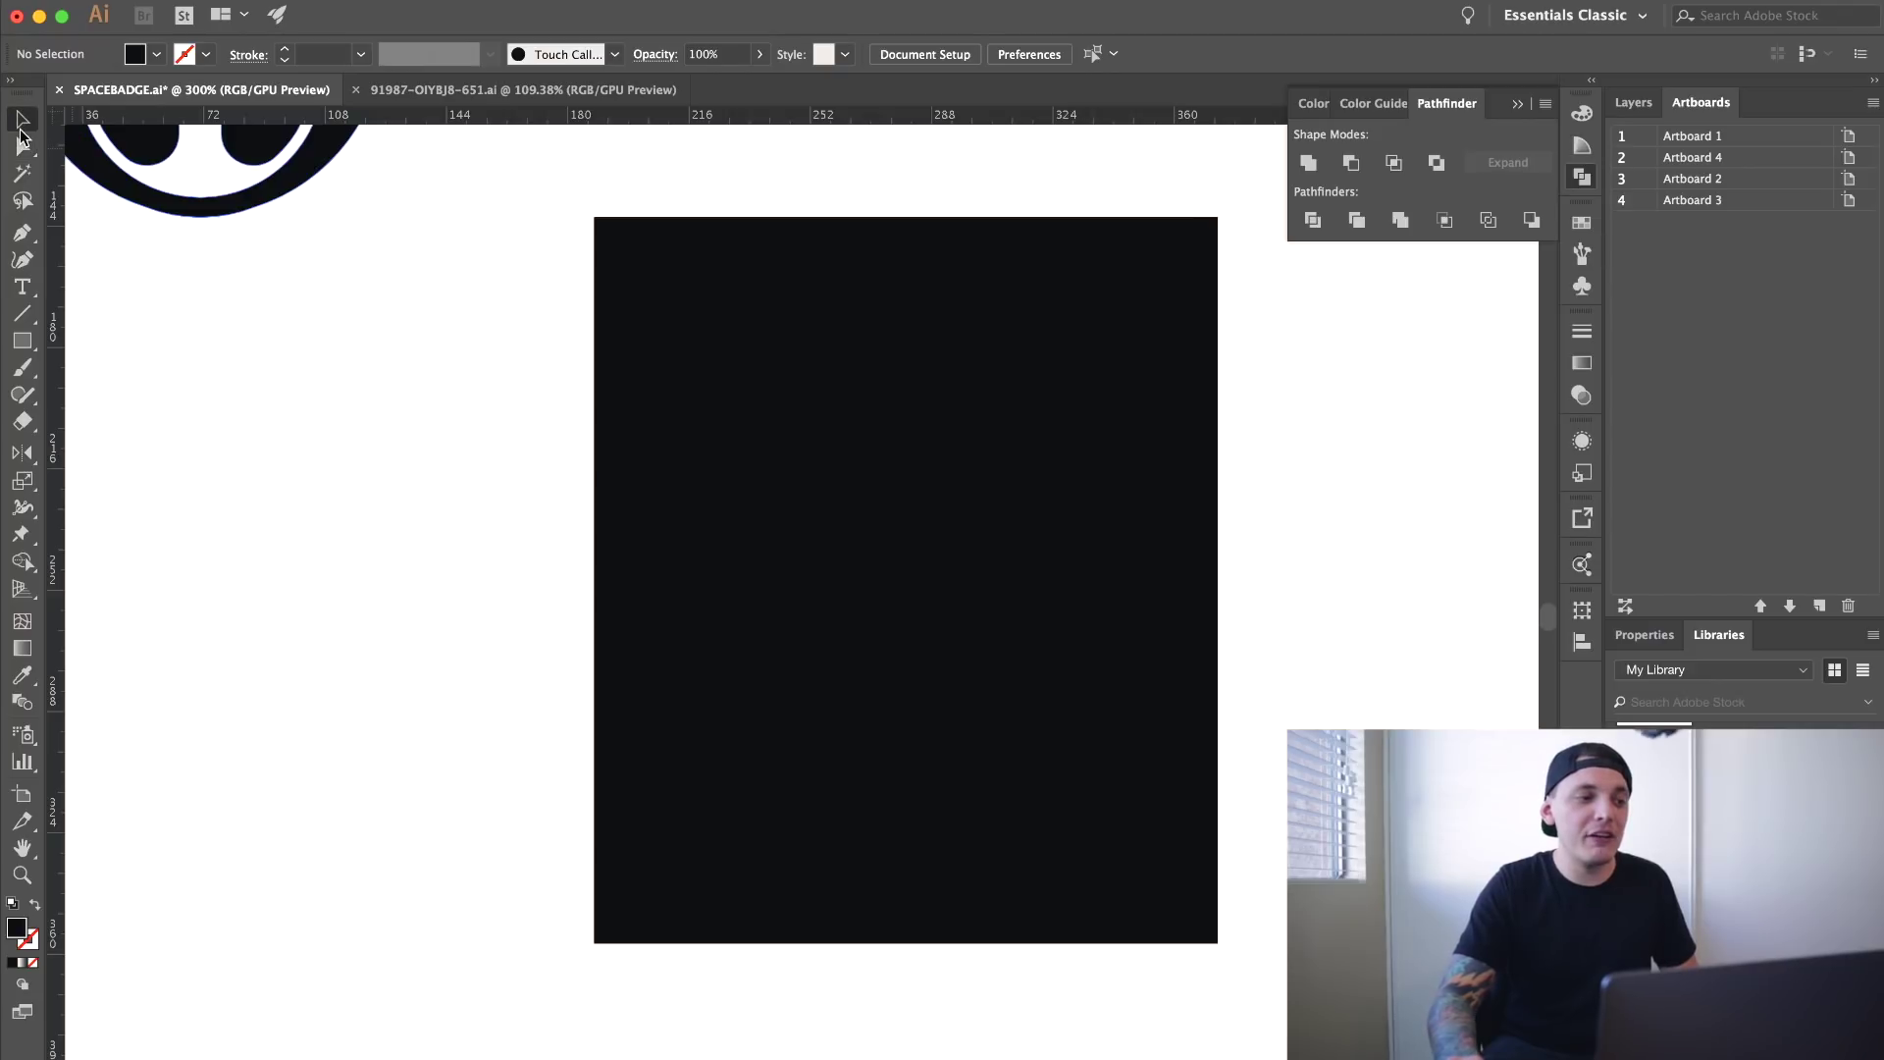
left_click(820, 450)
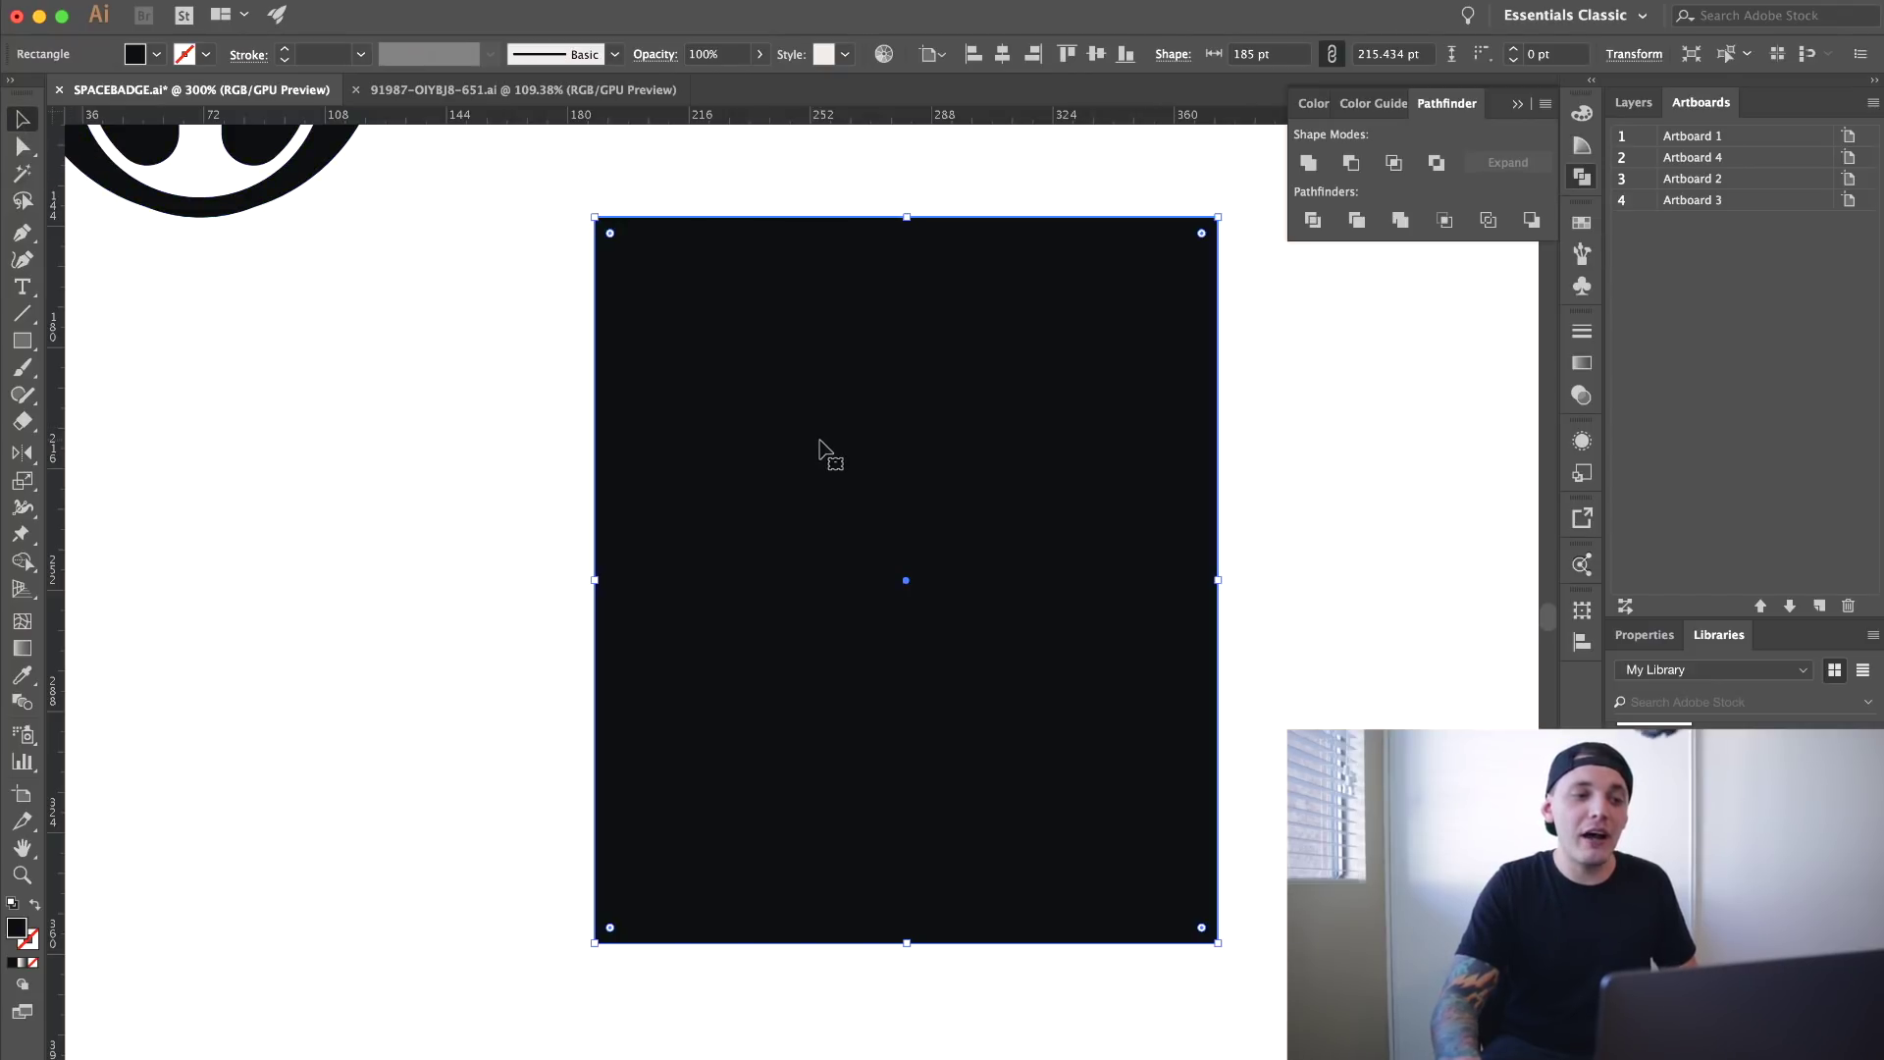
left_click_drag(609, 233, 906, 529)
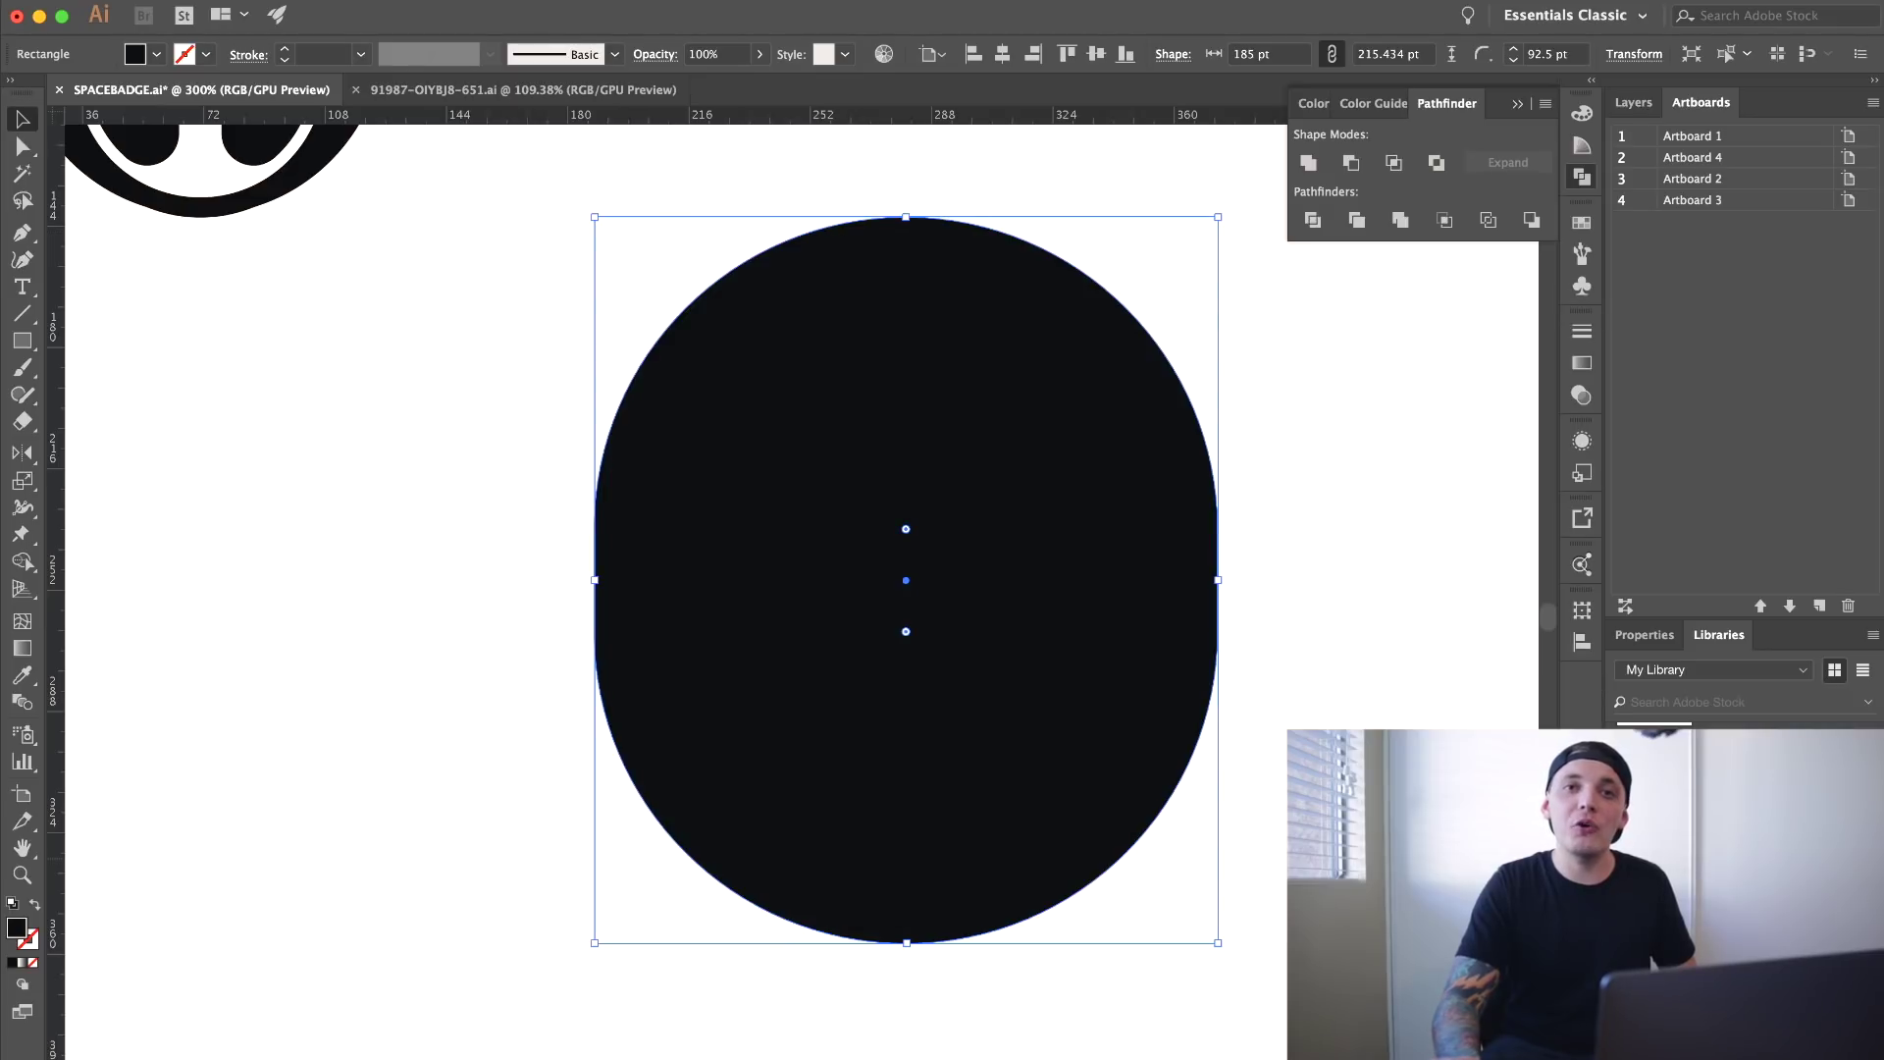
key("super+z")
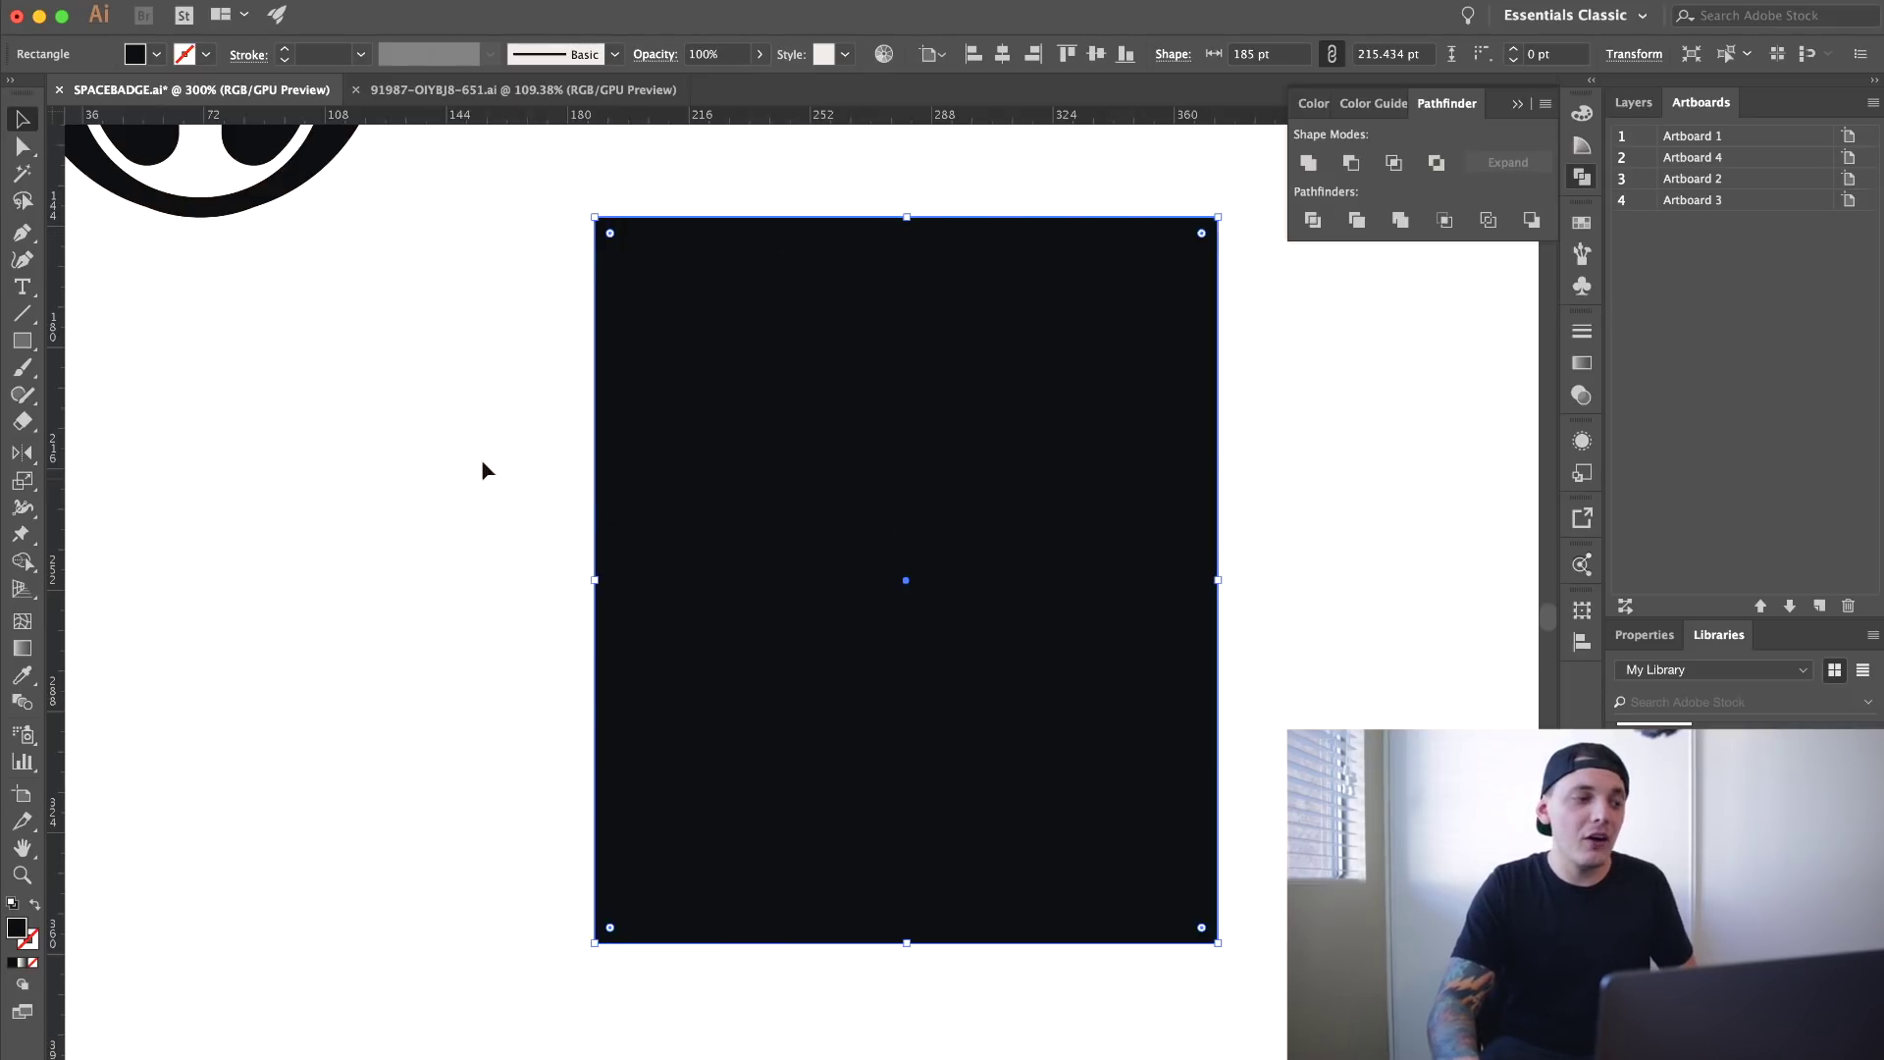
- Round only the two bottom corners of the rectangle to a 92.5 pt radius, forming a shield shape, and deselect it
left_click(21, 146)
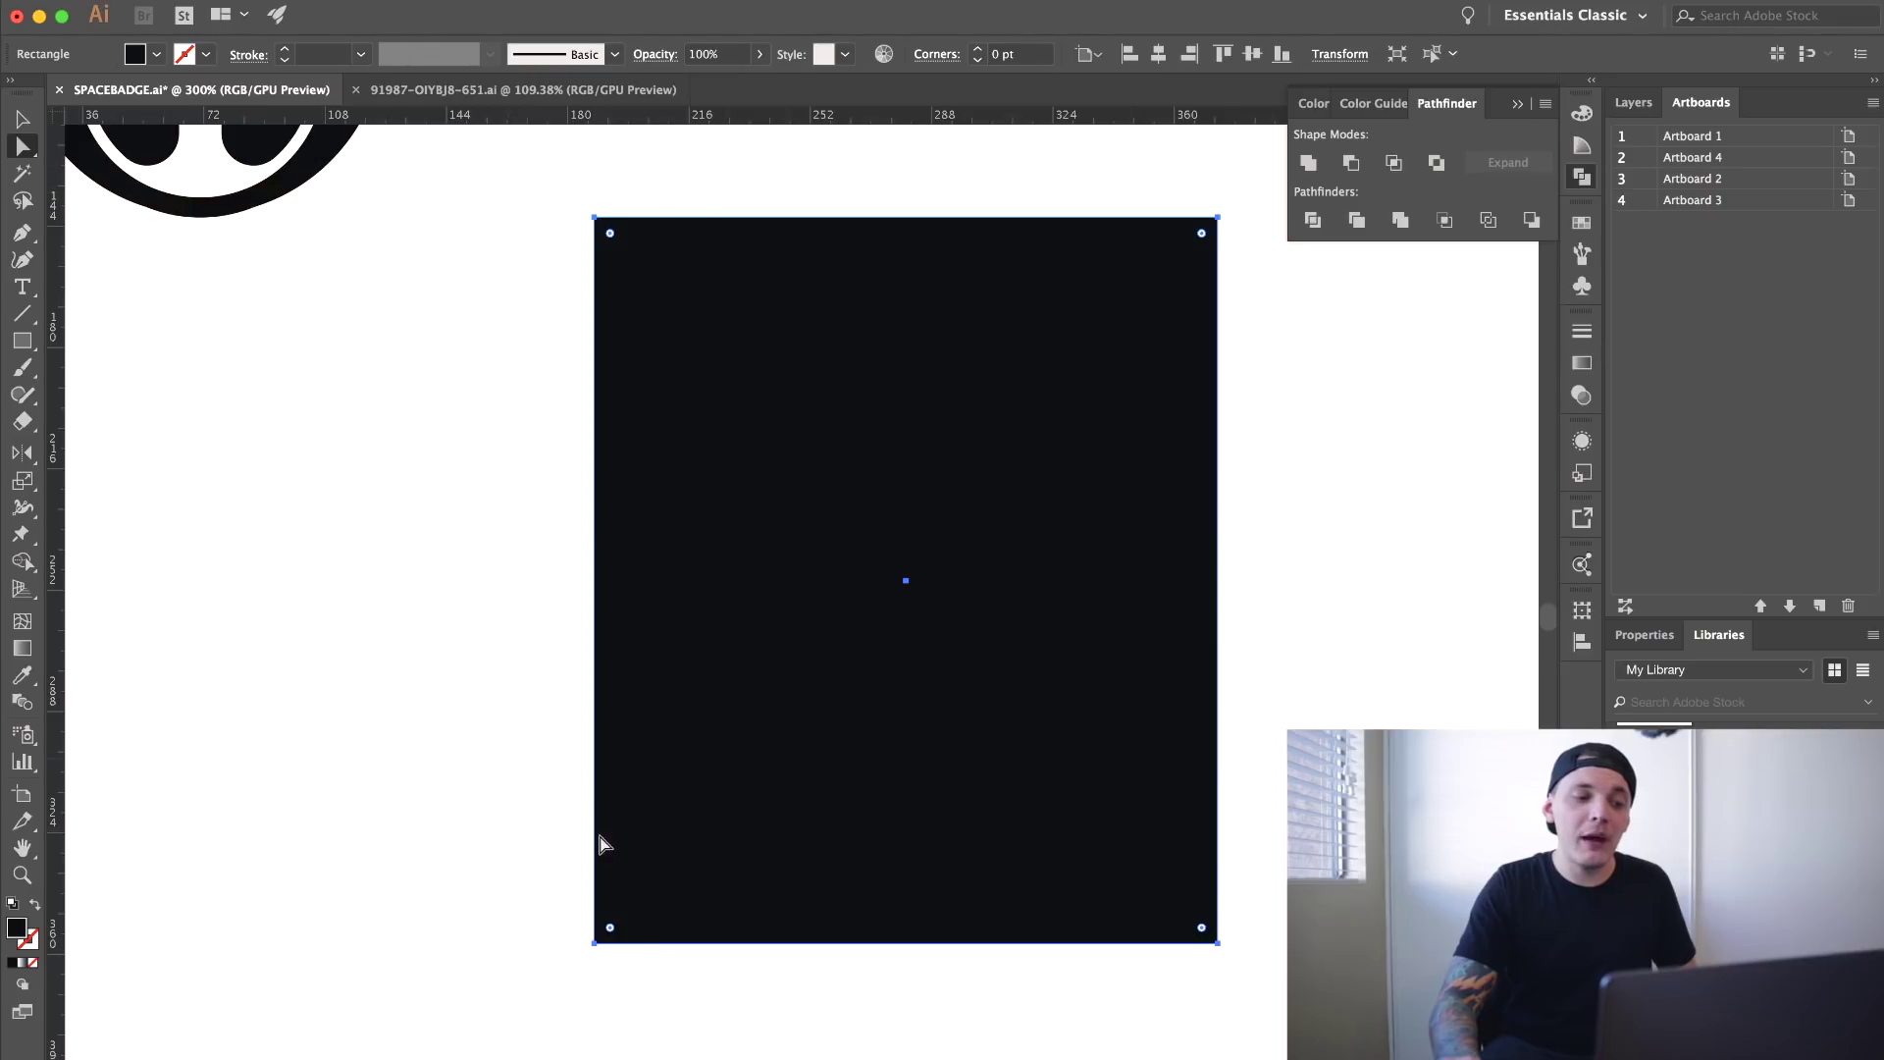
left_click(558, 916)
left_click(594, 942)
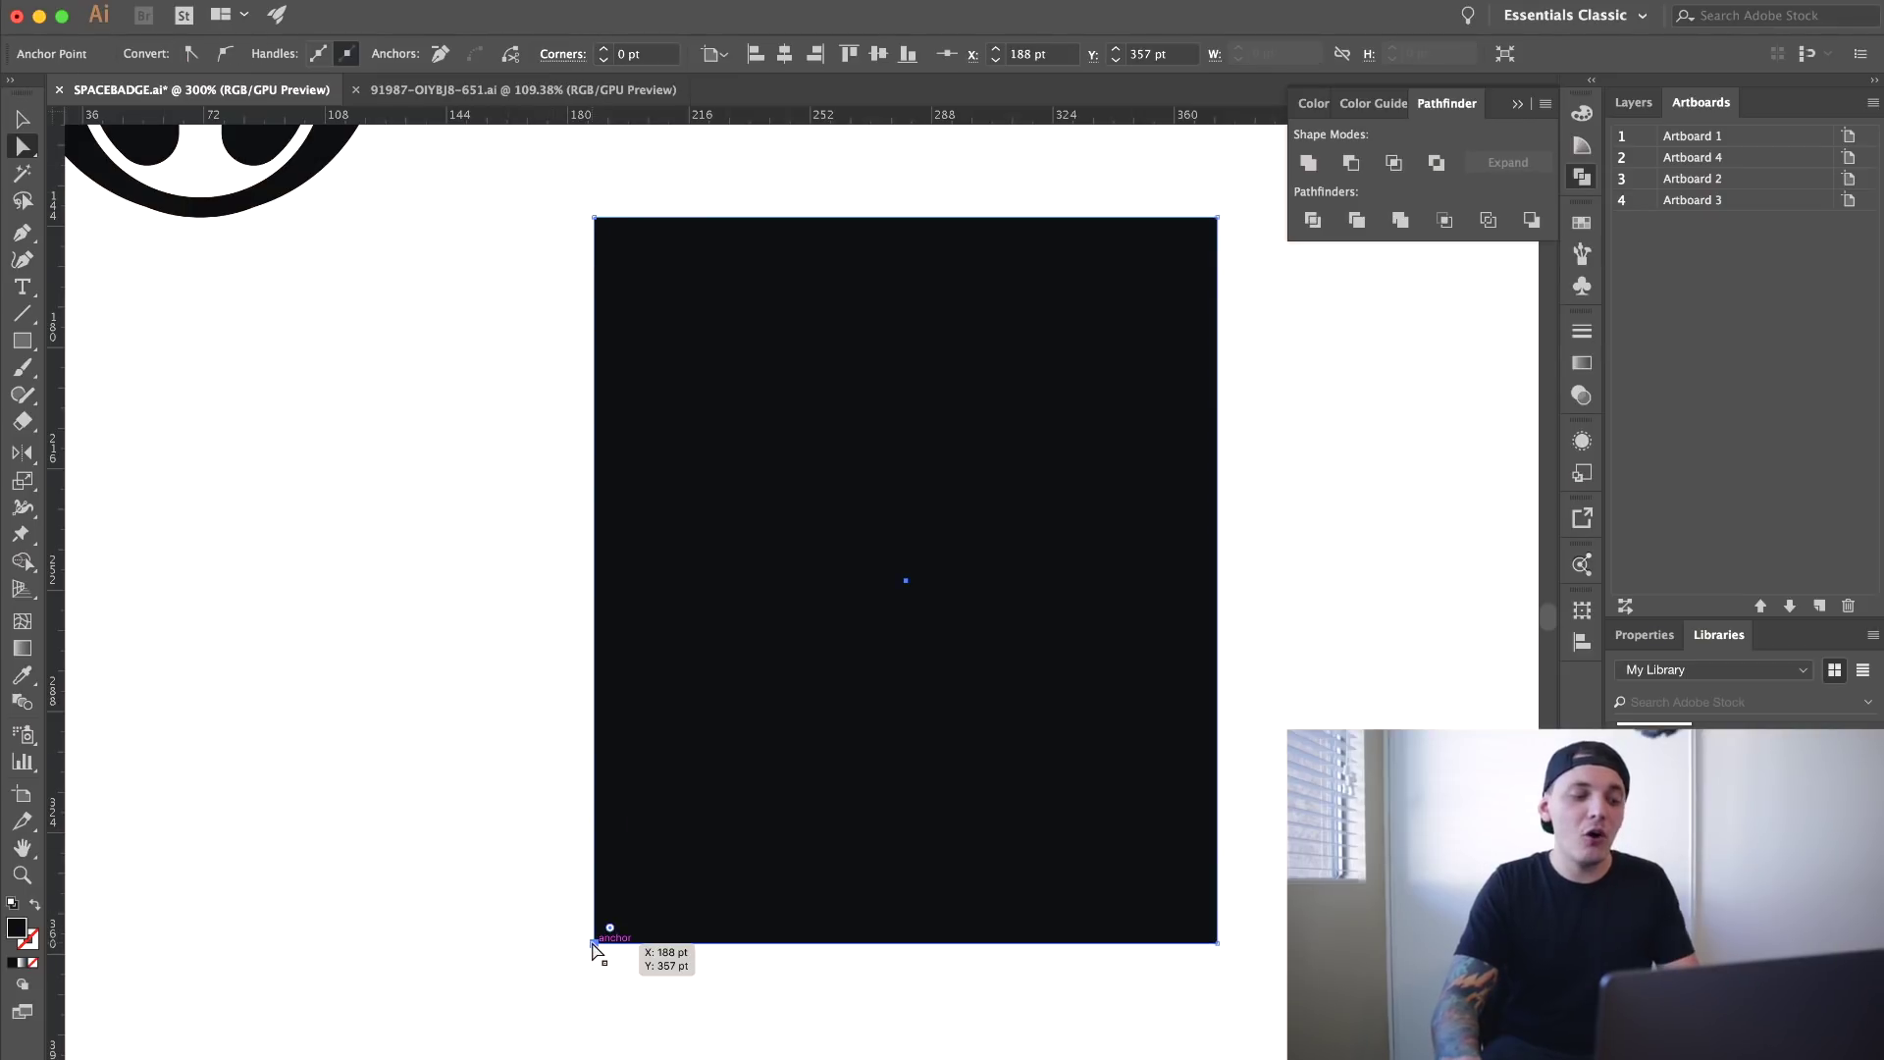
left_click(1217, 942, "shift")
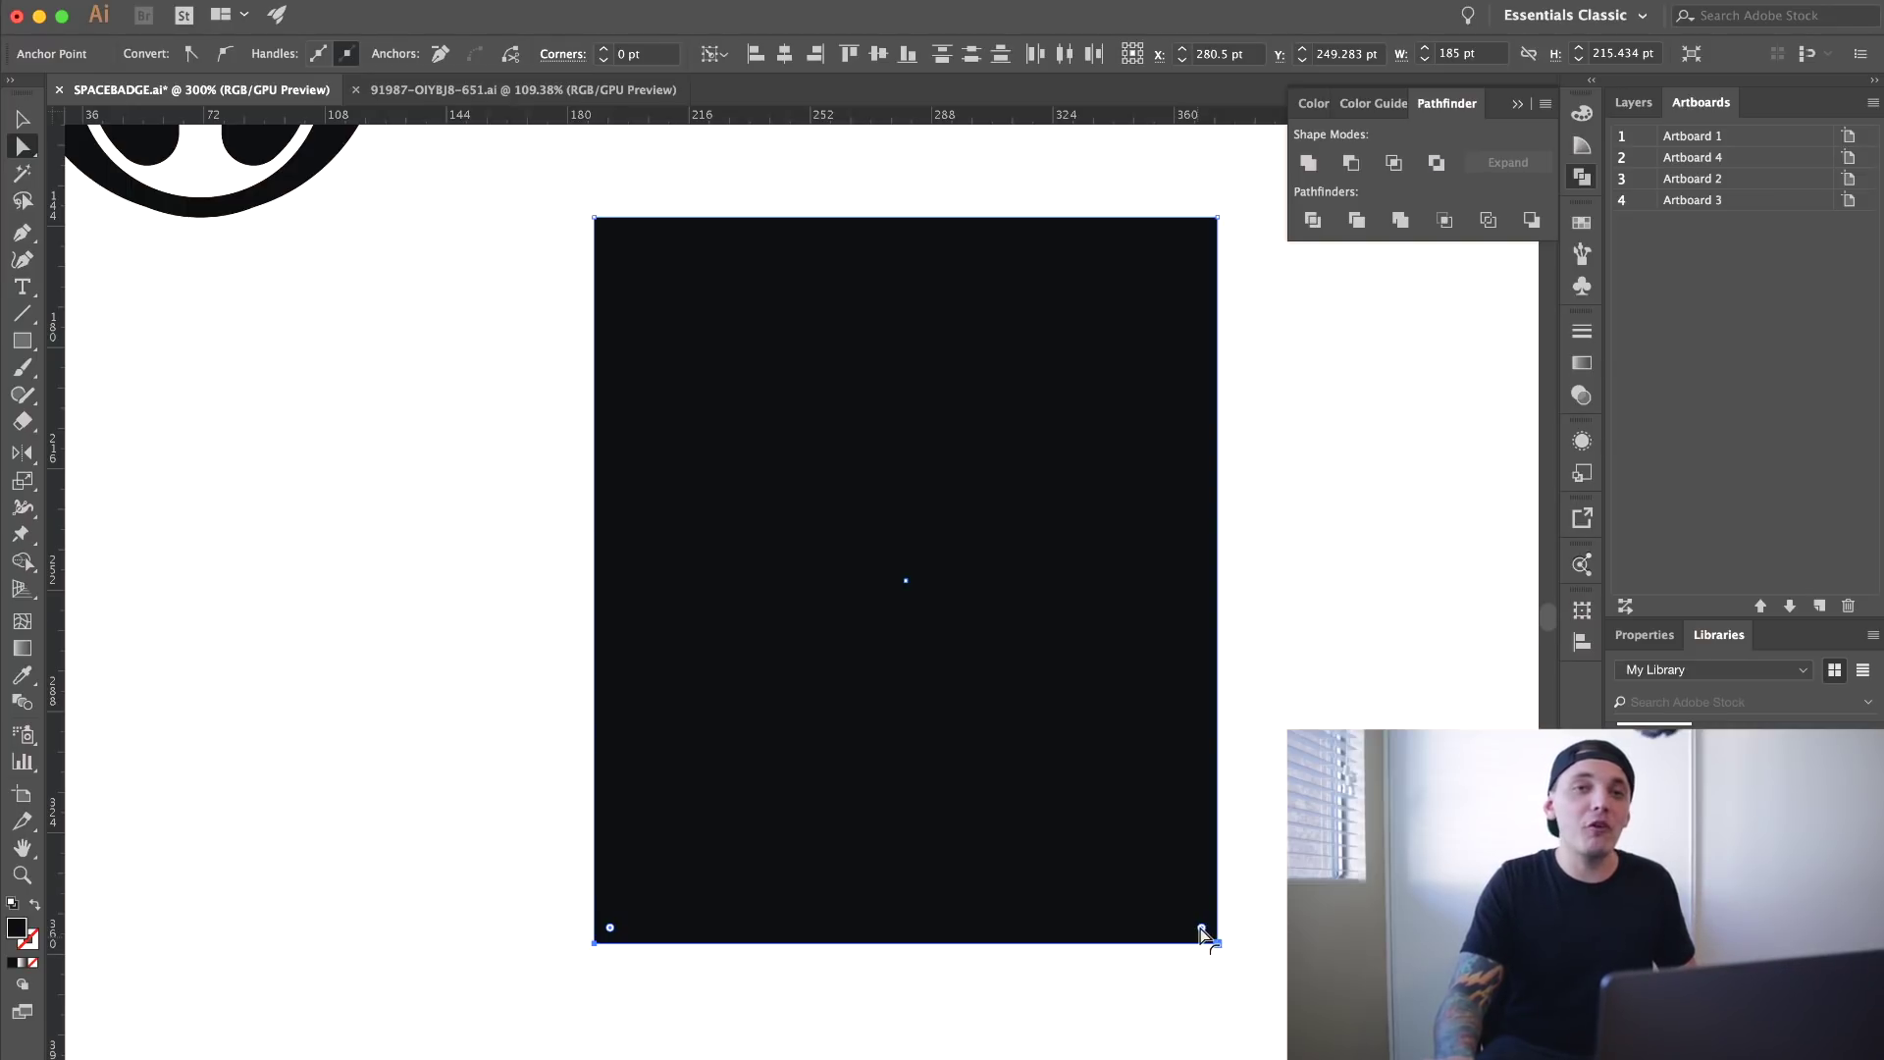
left_click_drag(1201, 929, 564, 560)
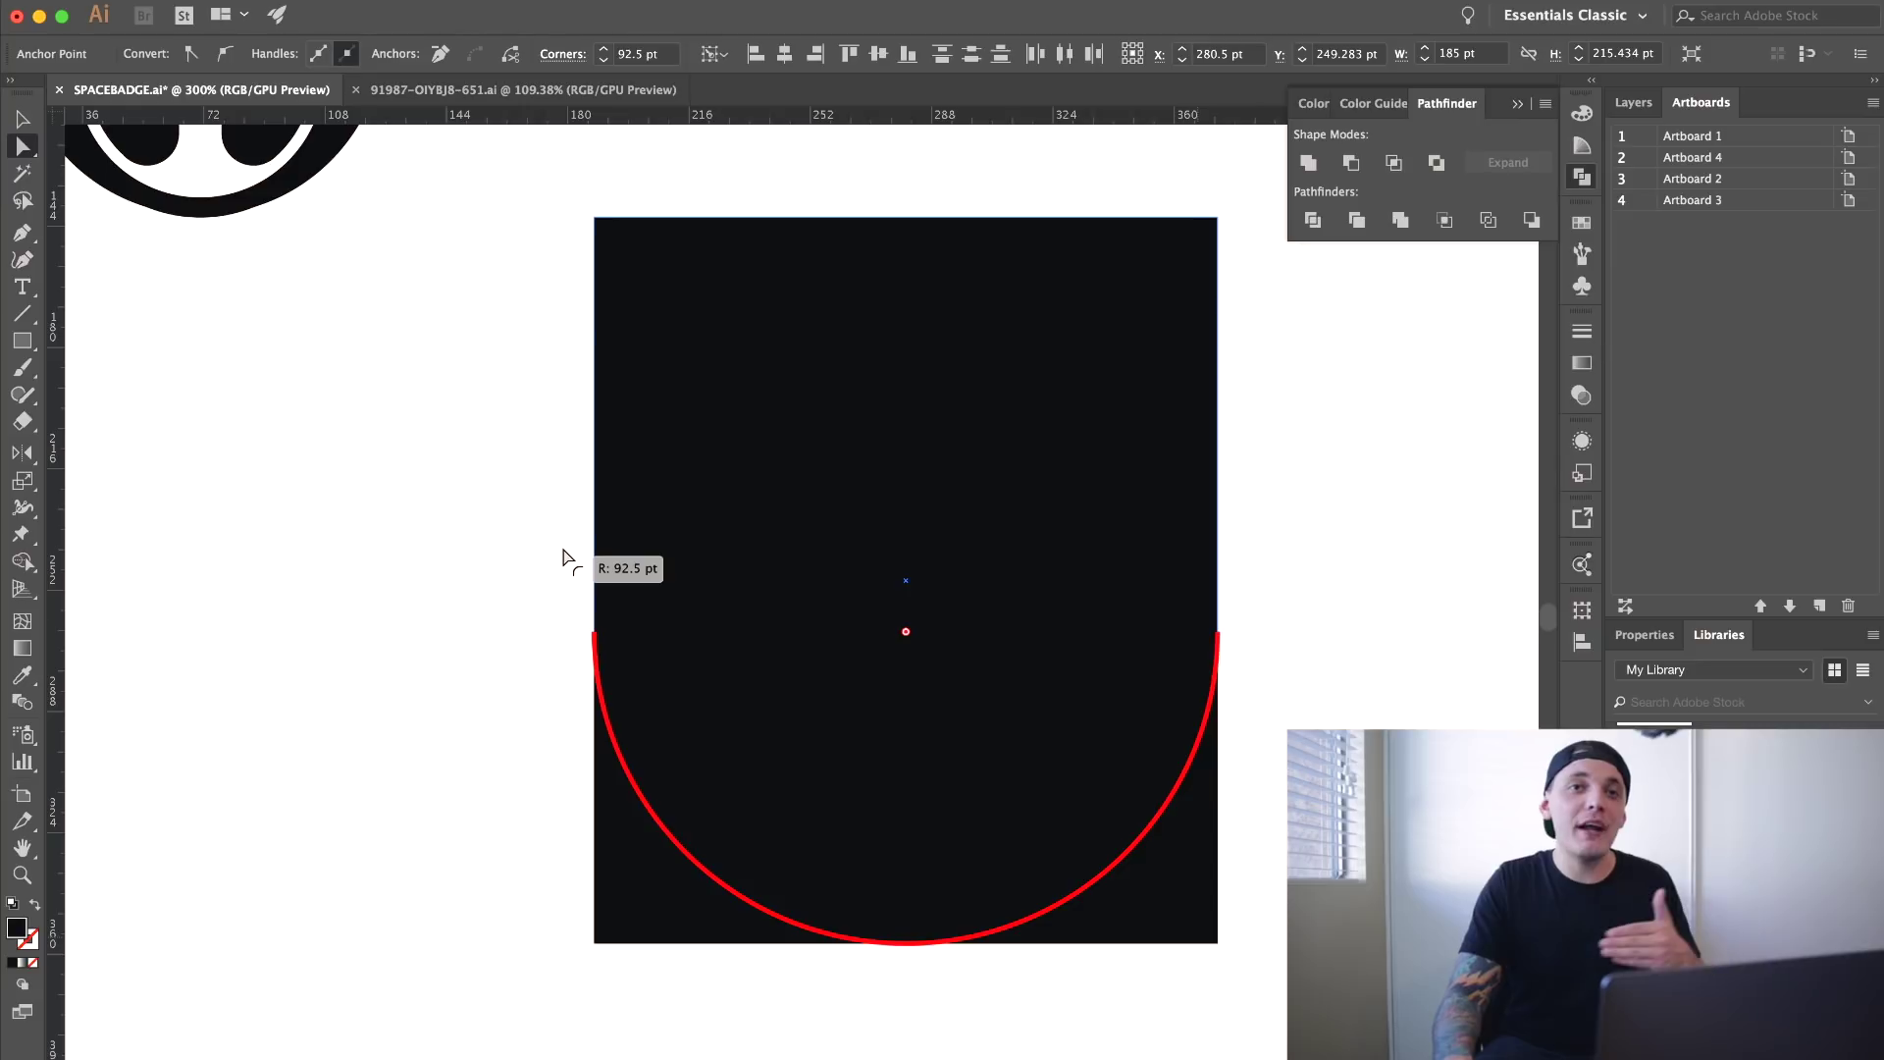
left_click_drag(566, 557, 565, 556)
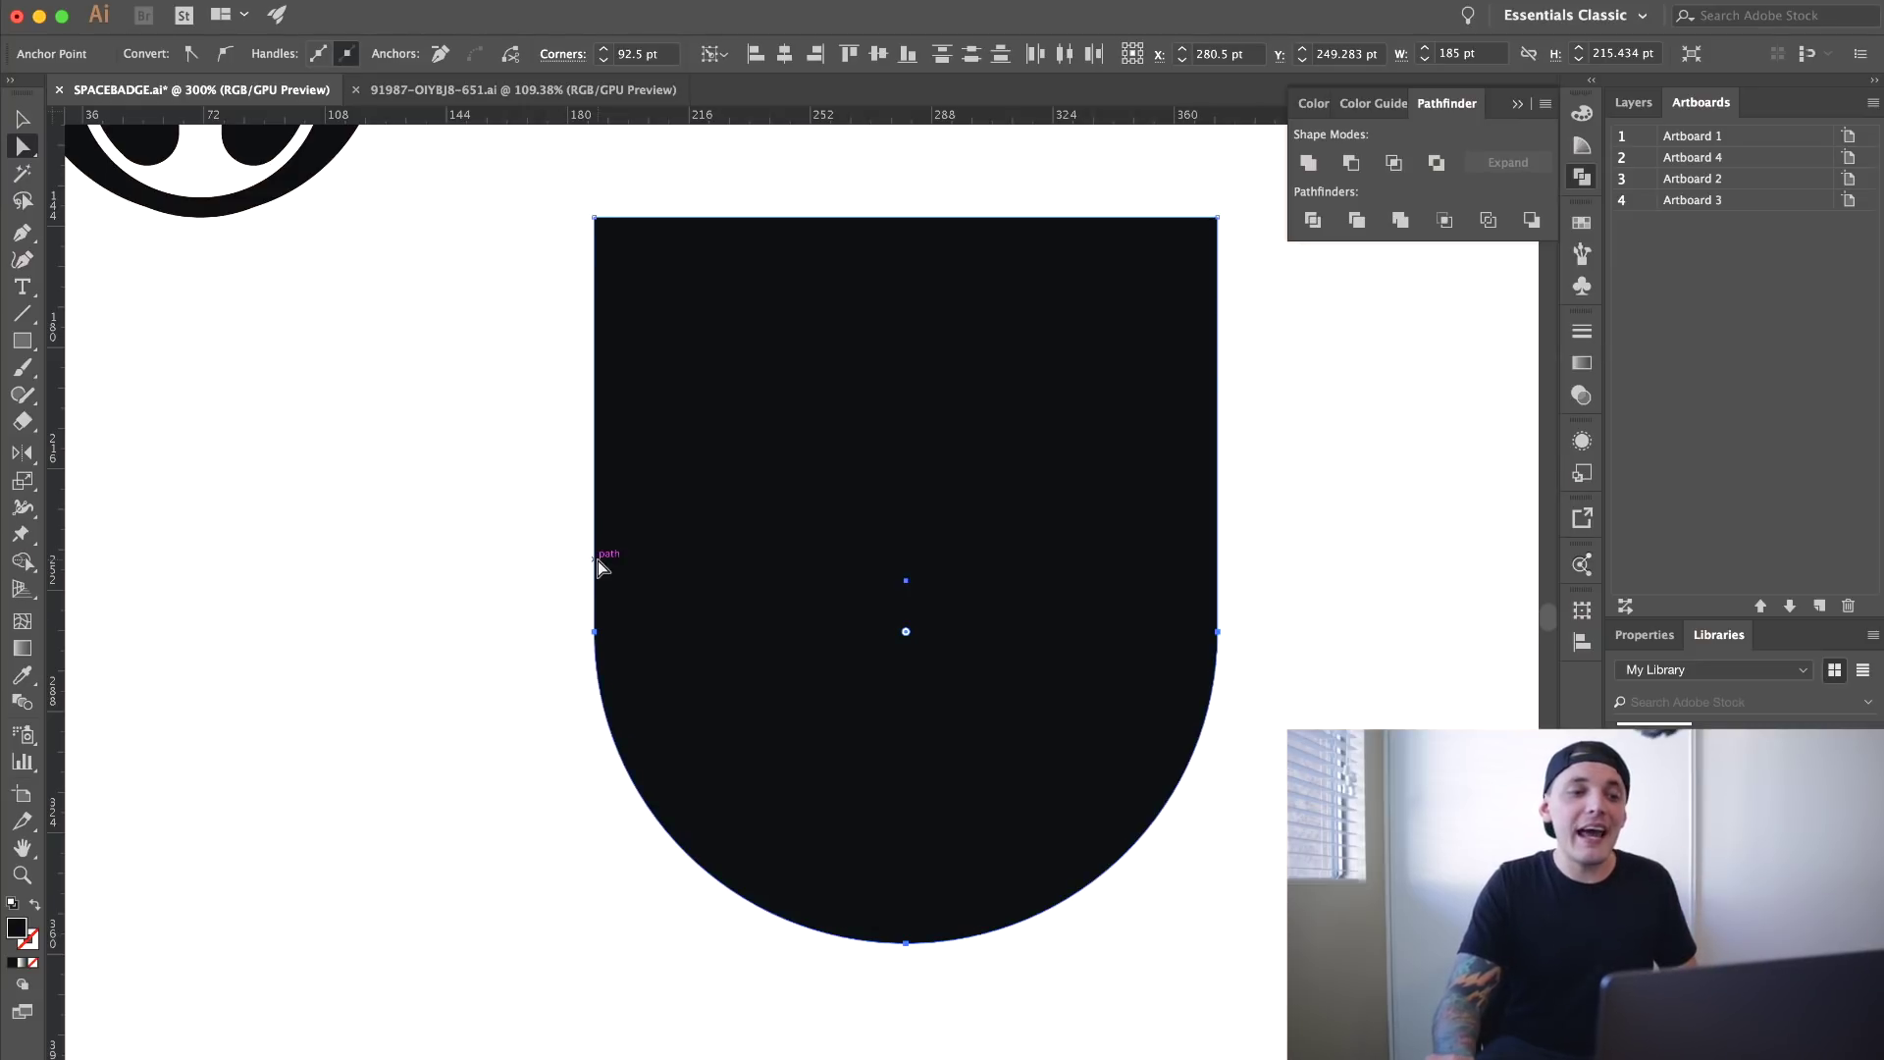
left_click(370, 404)
- Swap the fill and stroke of the shield shape so it has a black outline and no fill
key("v")
scroll(421, 392, "up", 3)
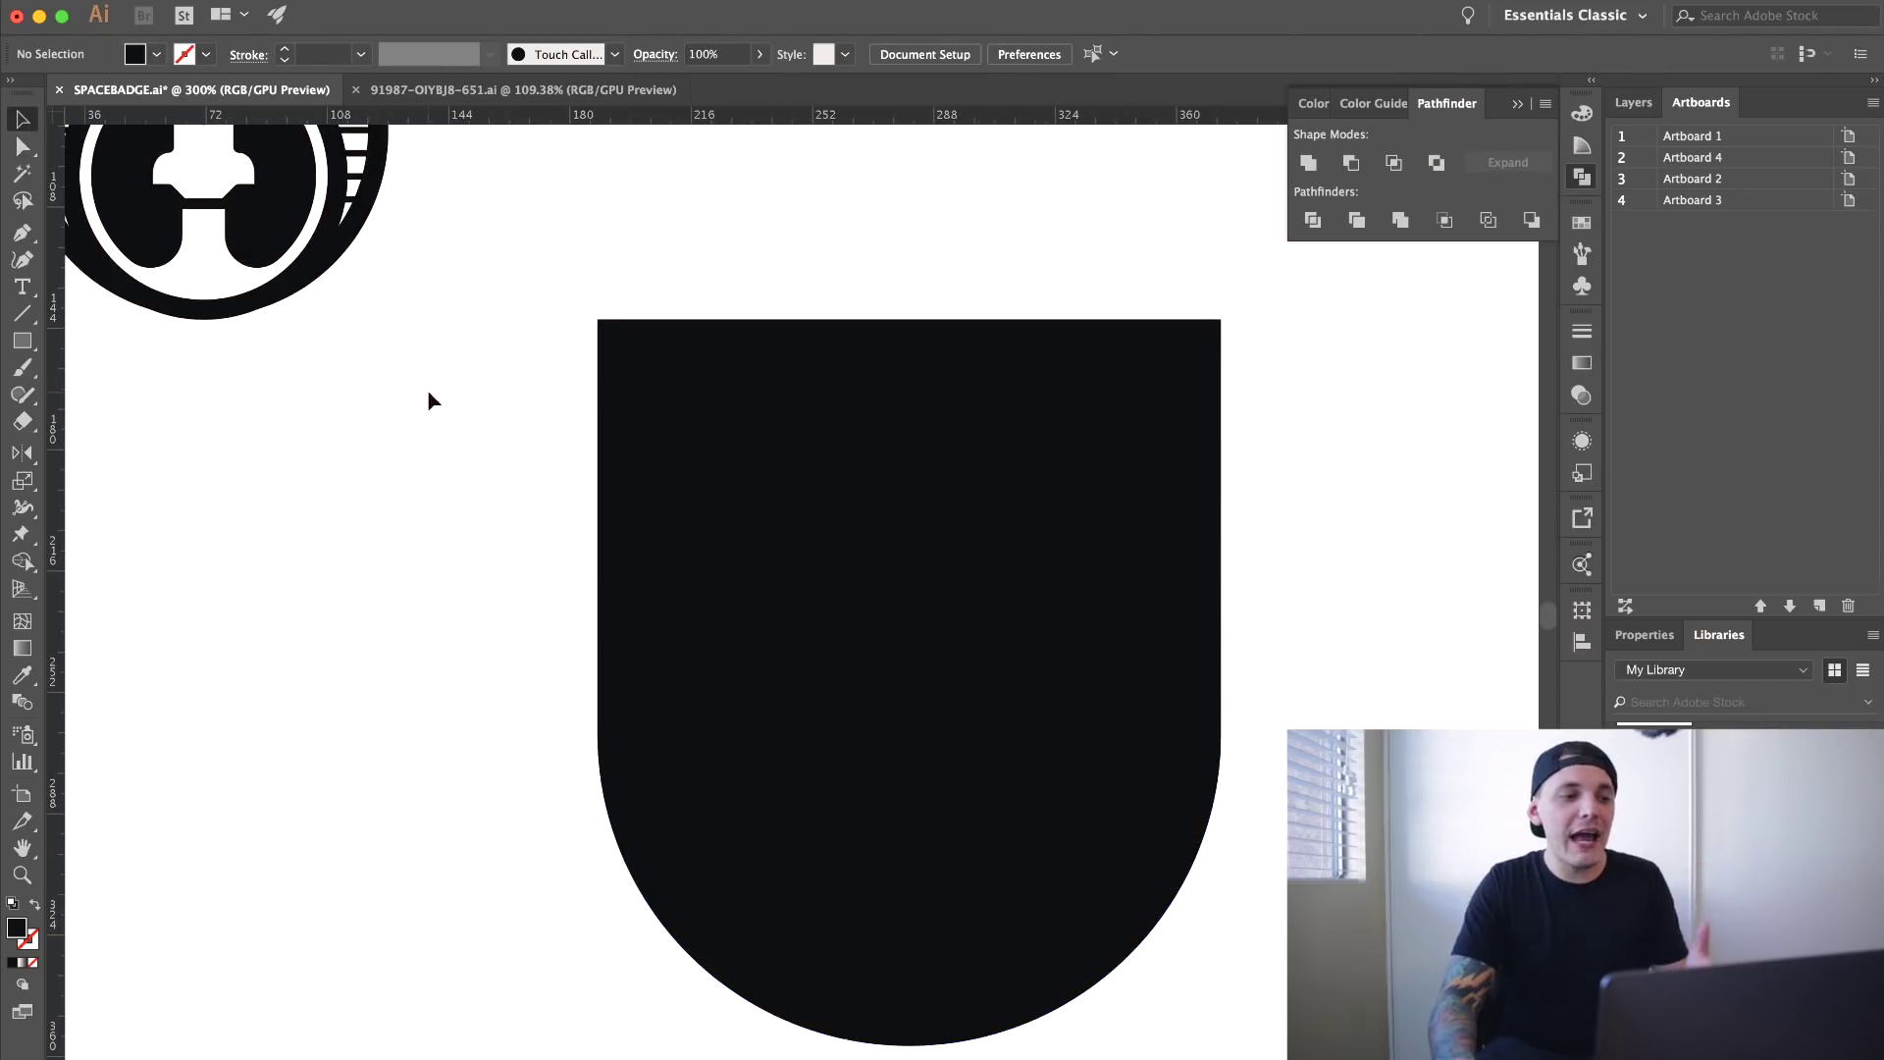
left_click(662, 478)
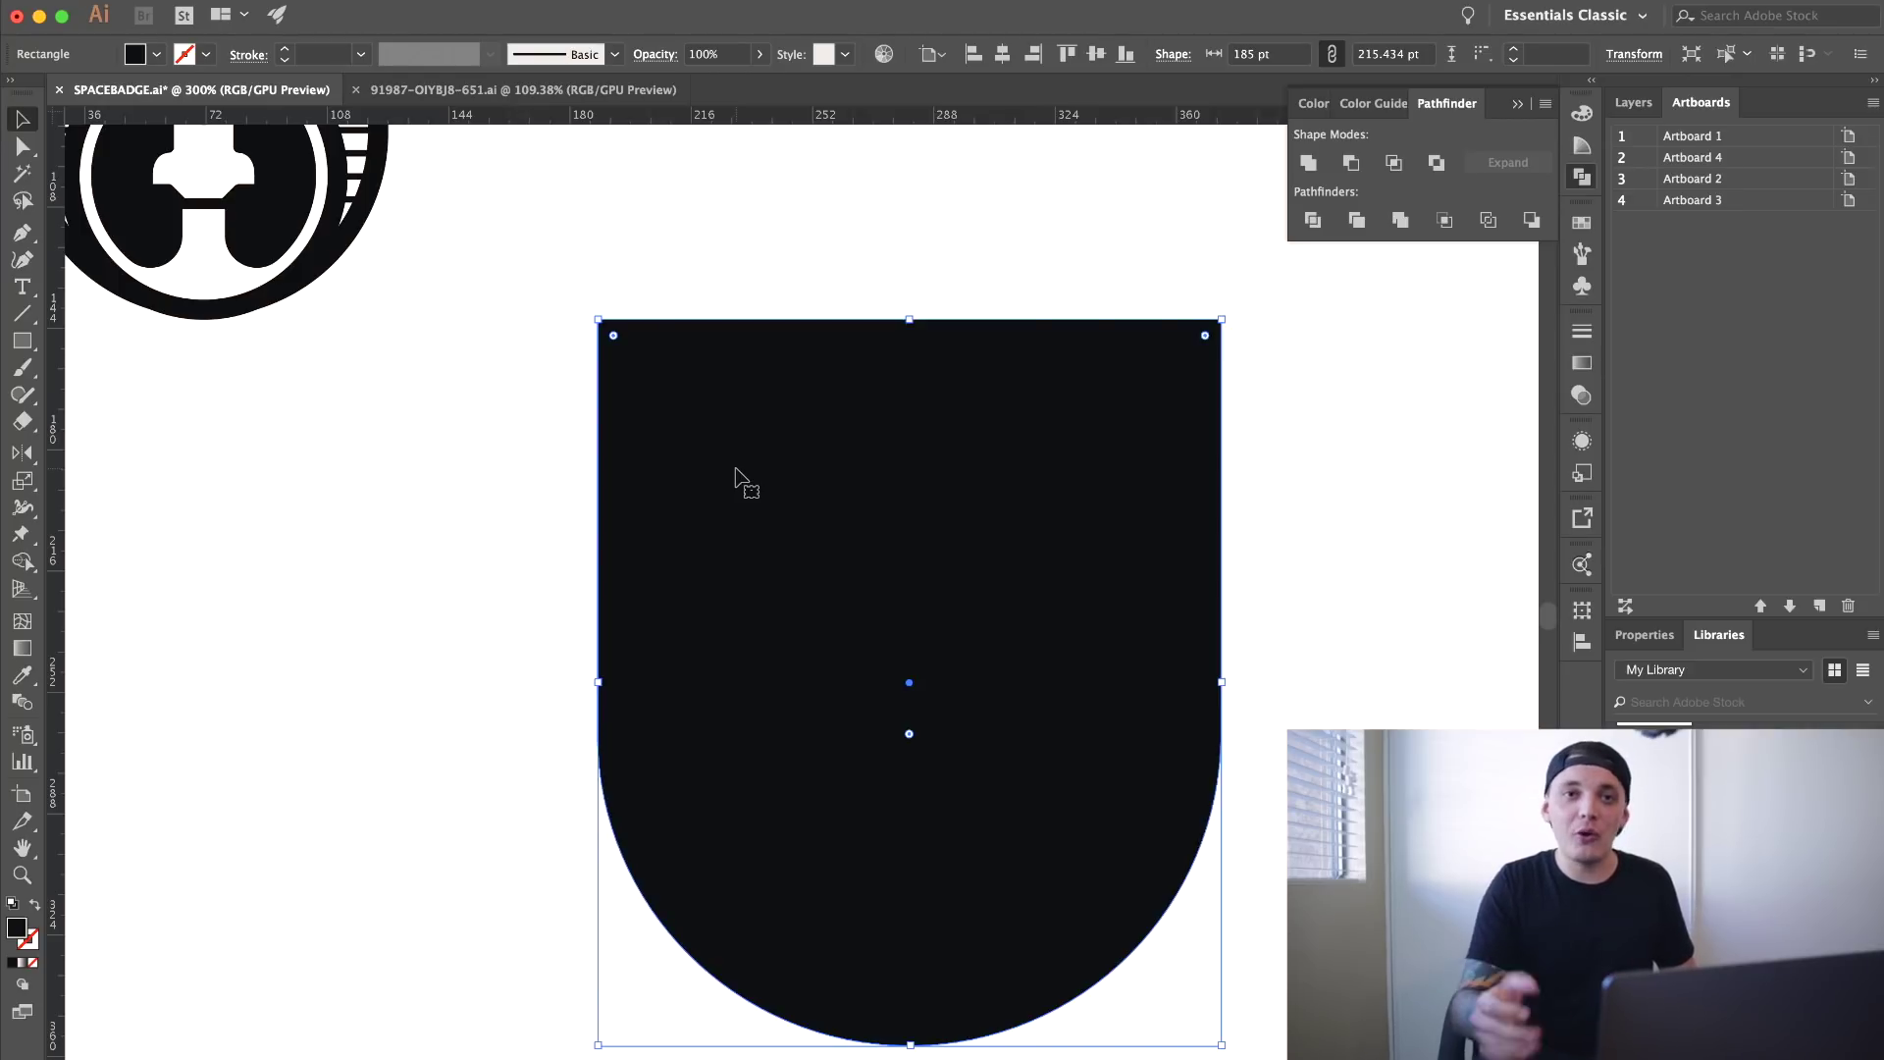
left_click(35, 907)
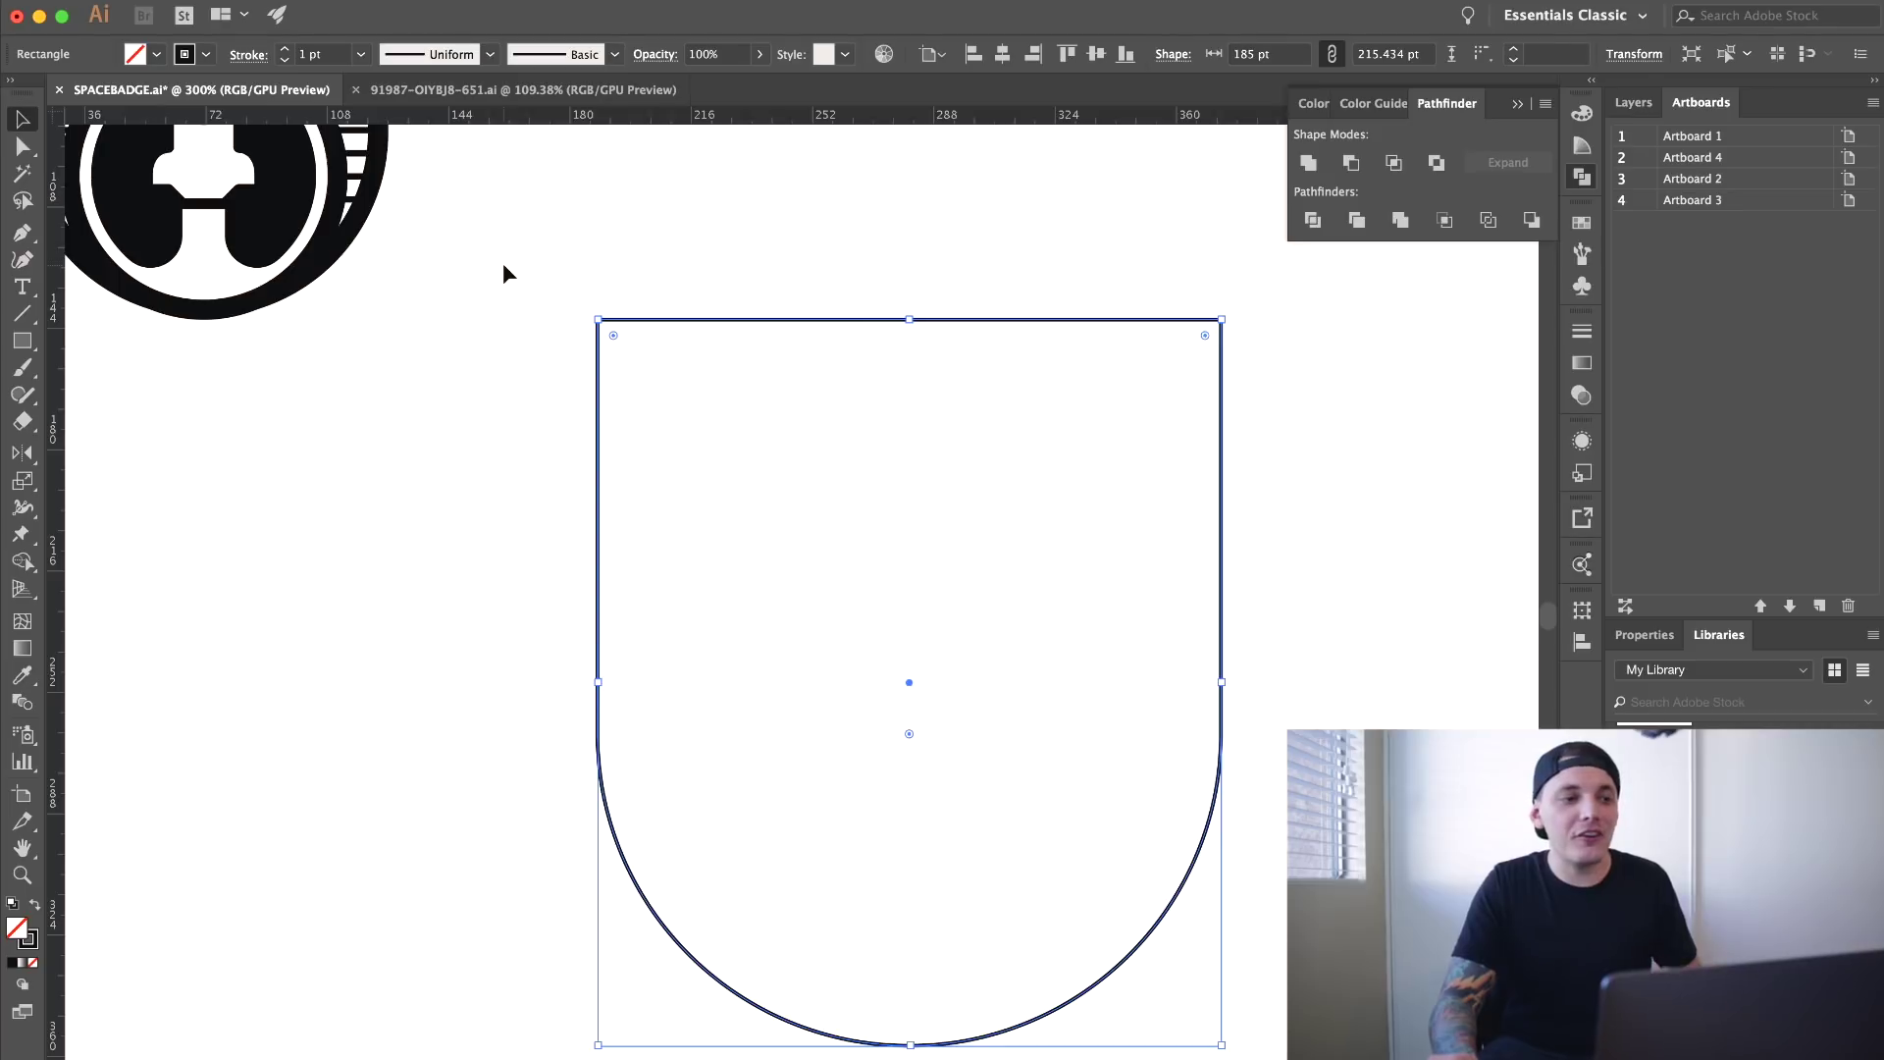
- Set the shield outline's stroke weight to 6 pt
left_click(284, 50)
left_click(285, 50)
left_click(285, 50)
left_click(285, 50)
left_click(284, 50)
left_click(284, 50)
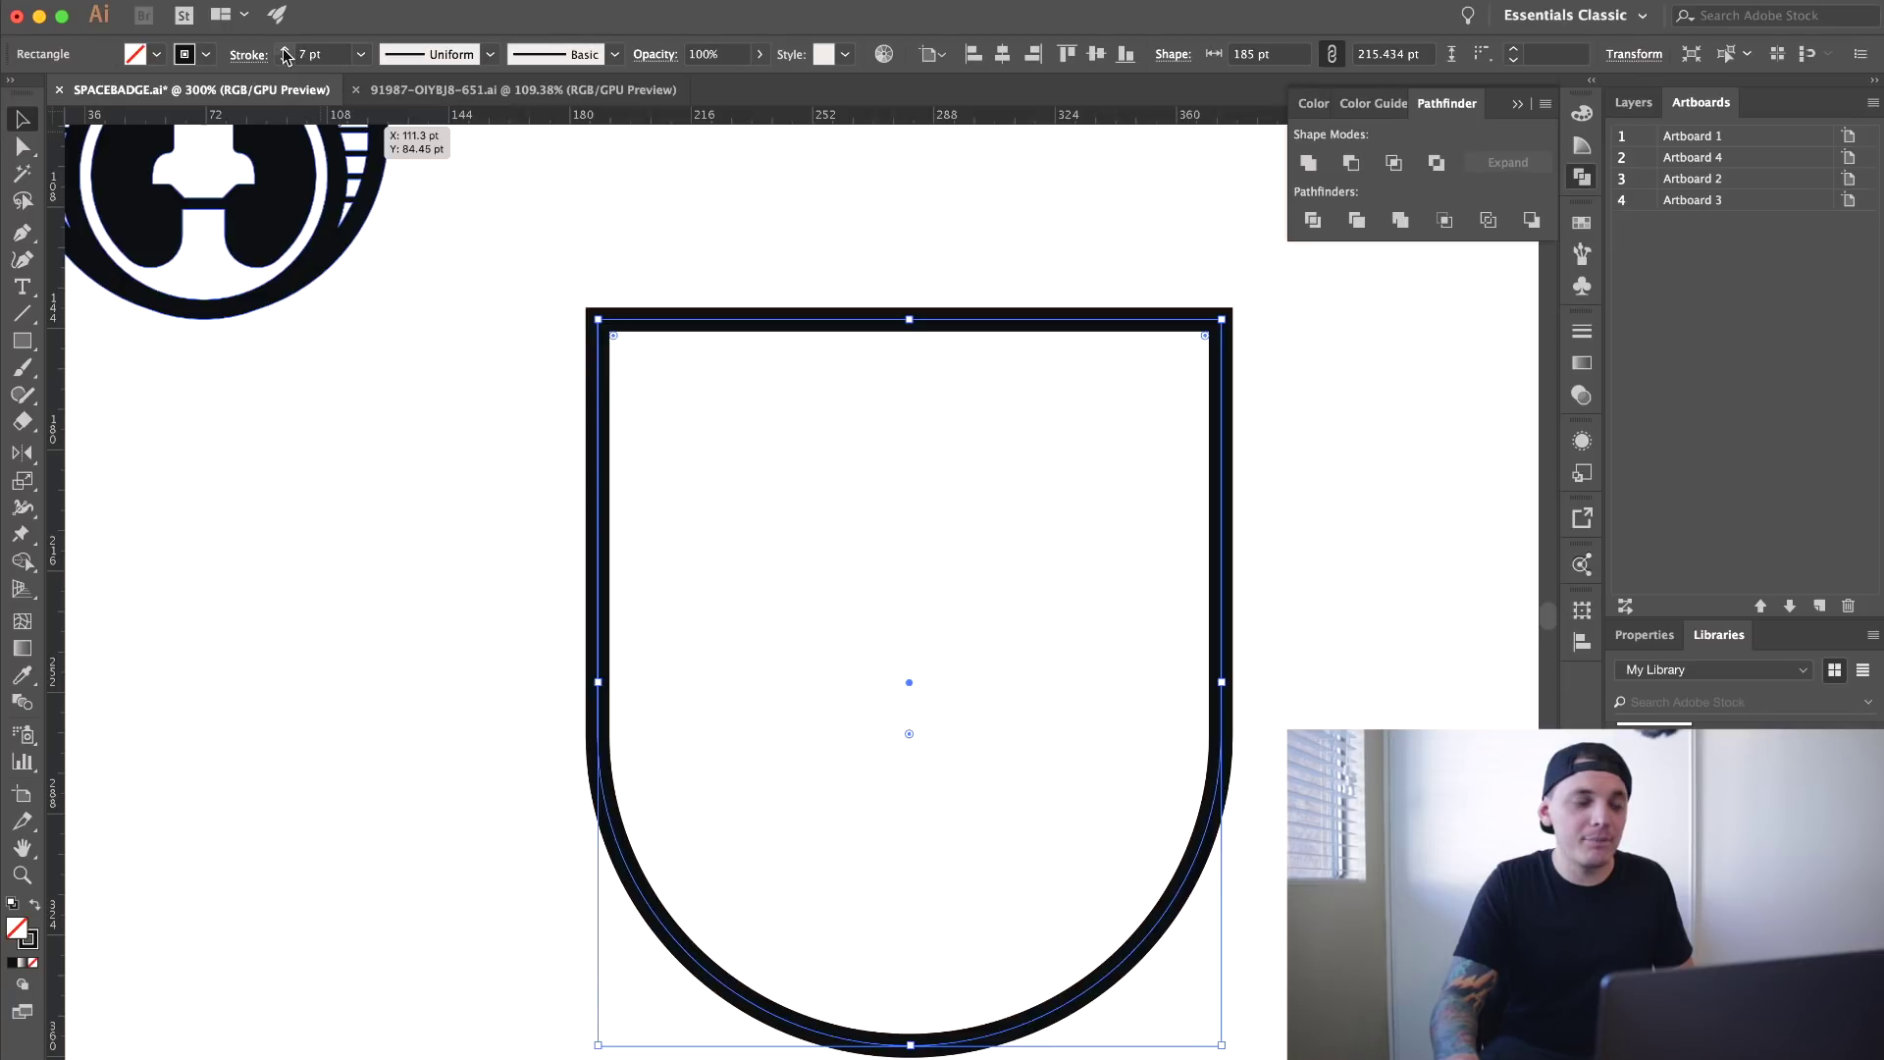
left_click(285, 59)
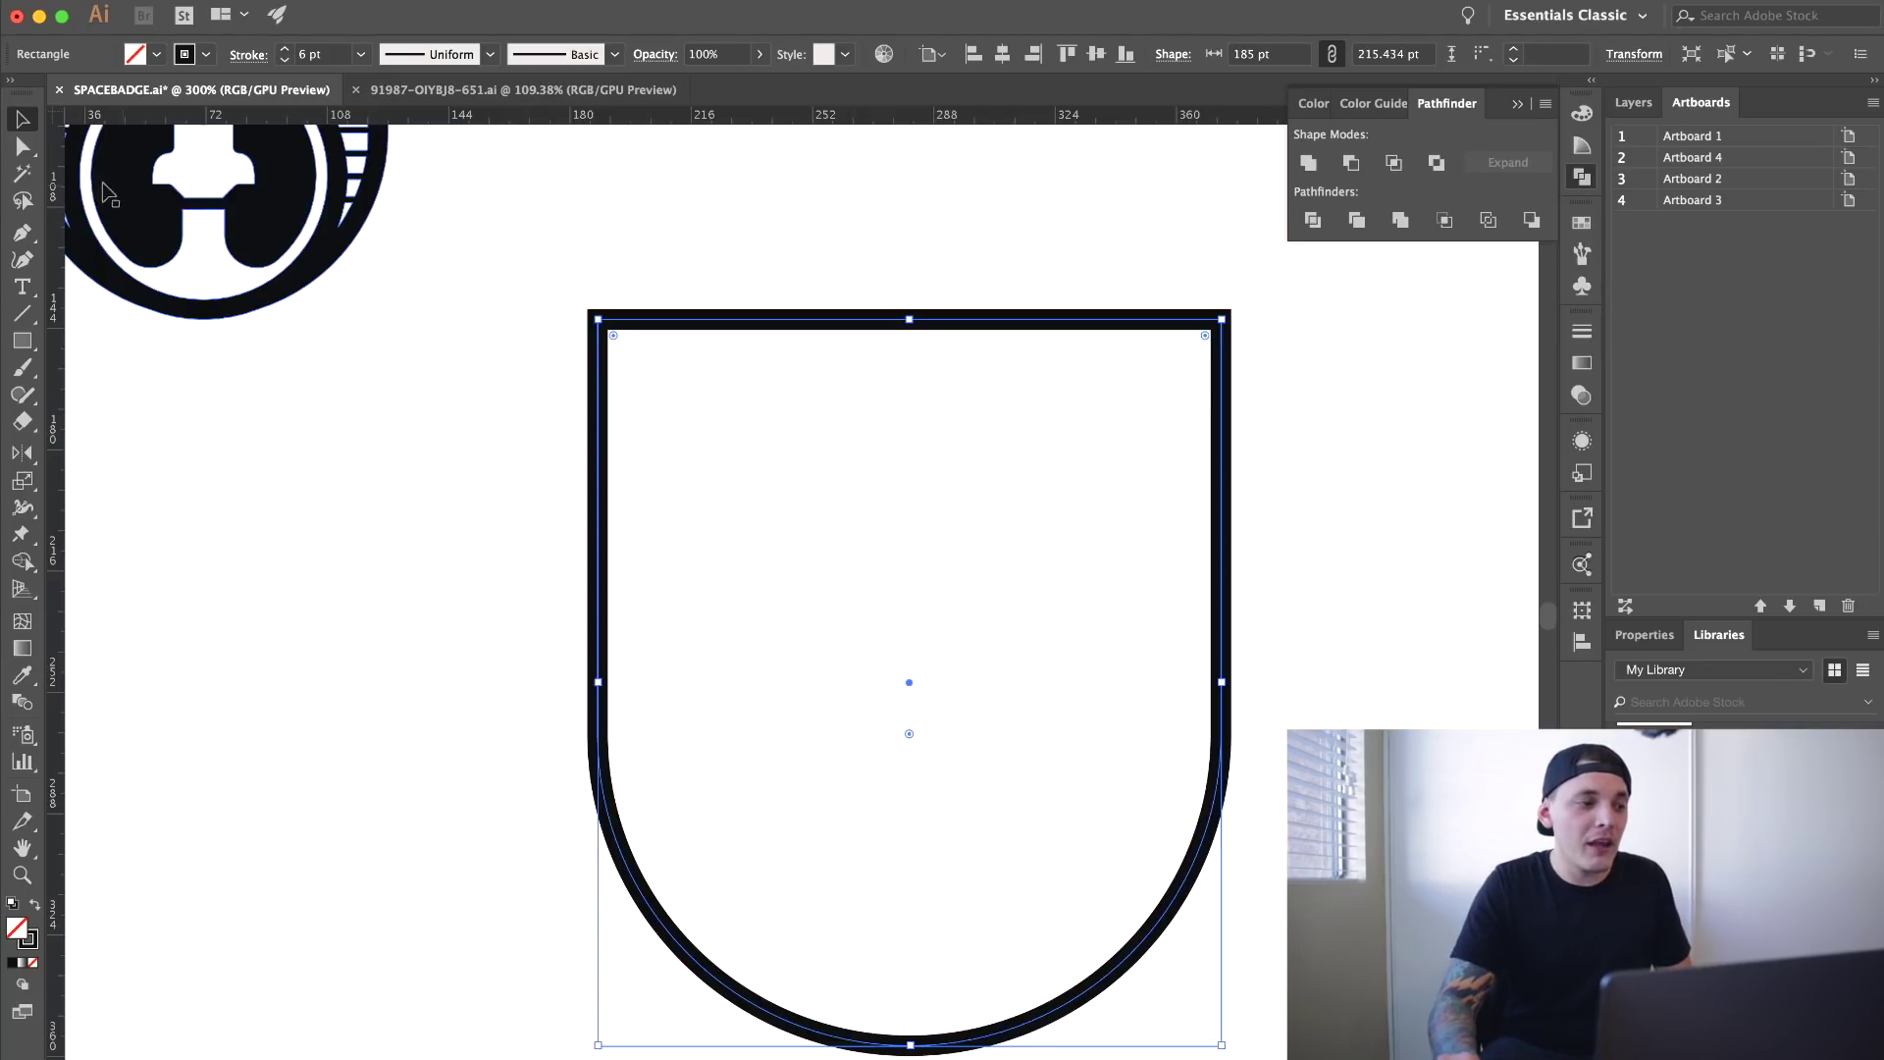
- Draw a straight horizontal line across the shield's upper part, running from its left edge to its right edge
left_click_drag(425, 193, 725, 299)
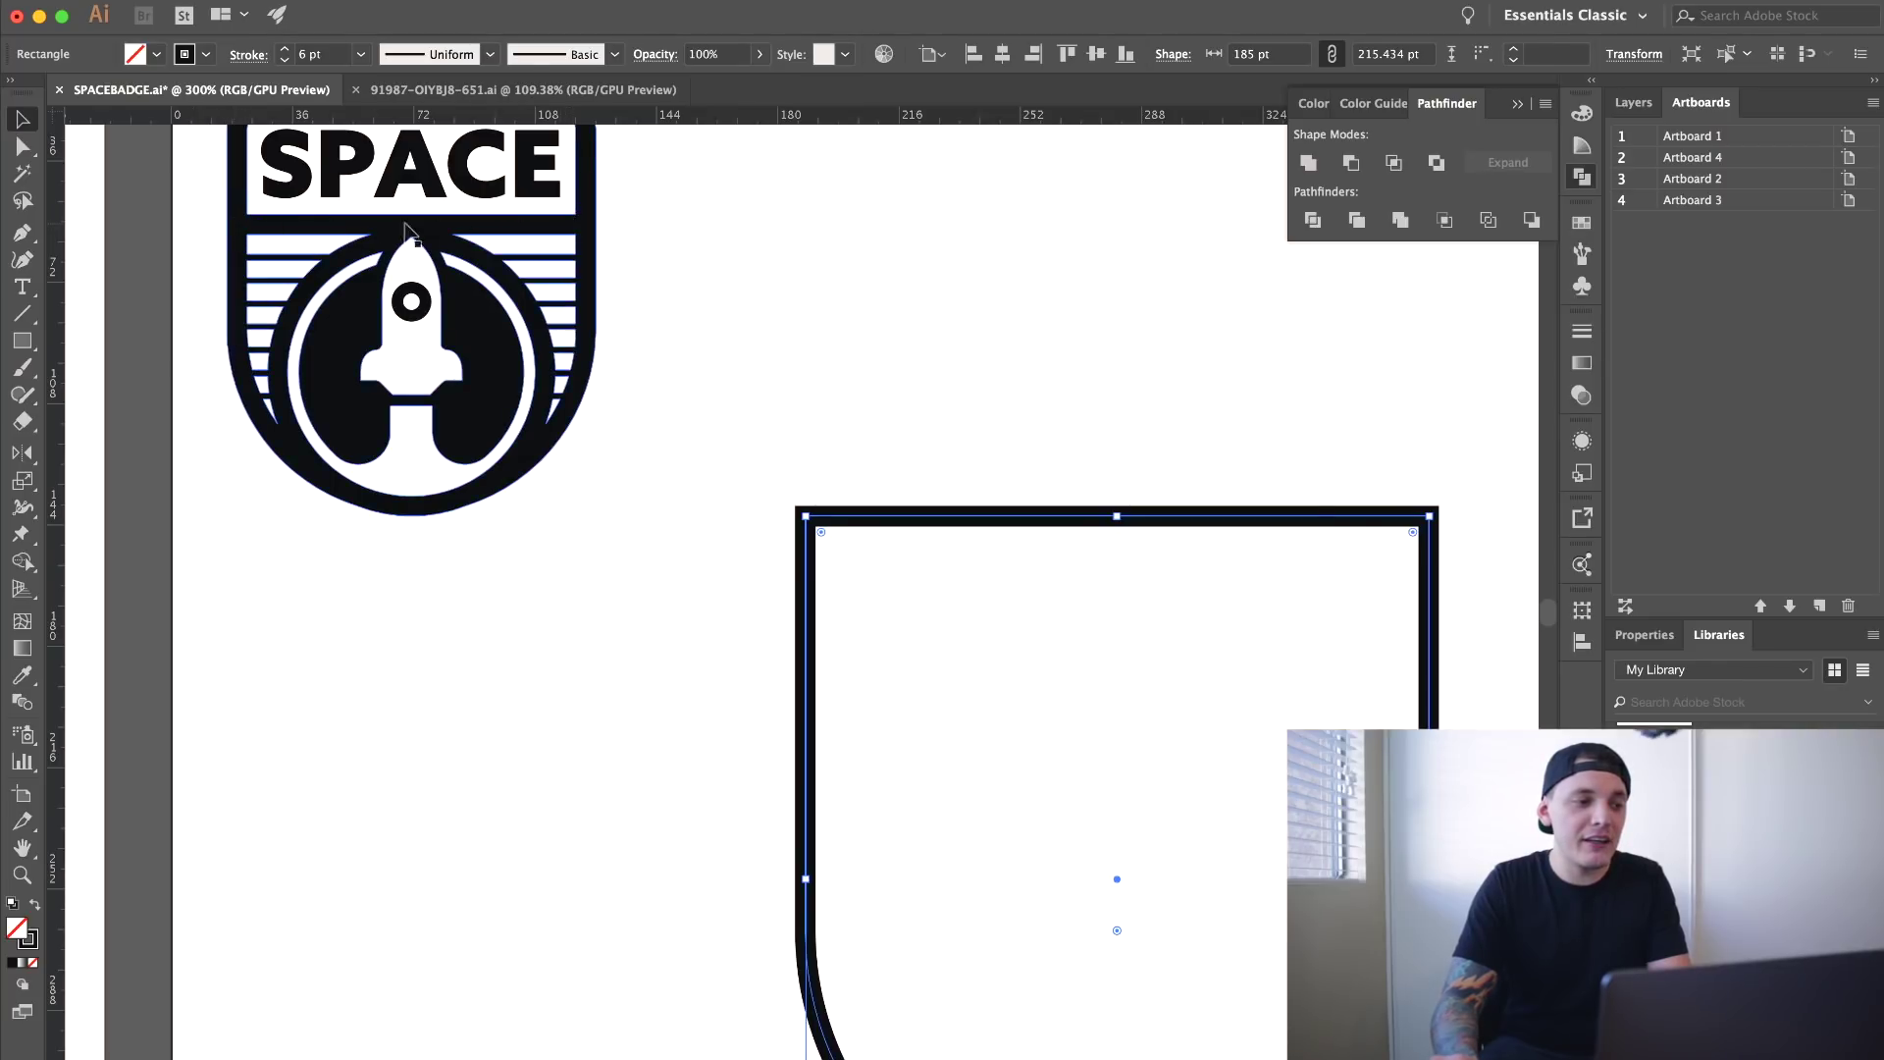
left_click_drag(726, 428, 574, 285)
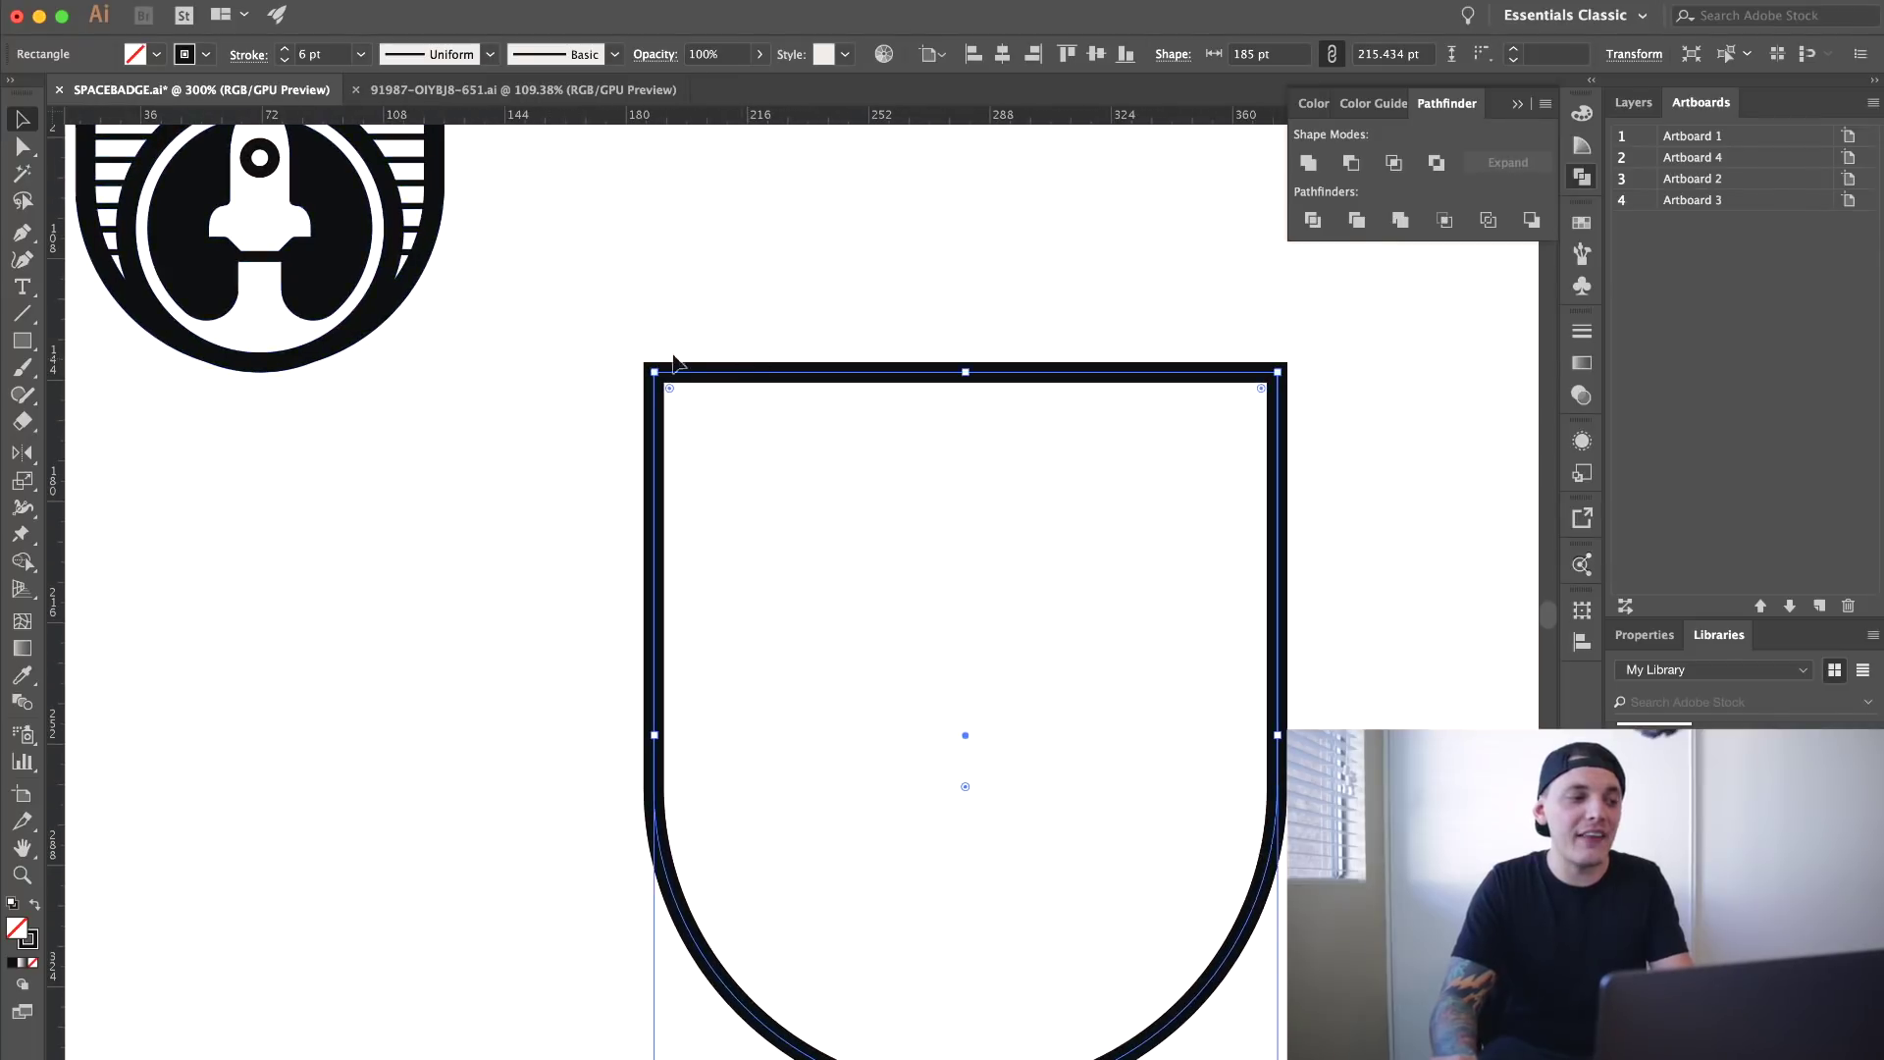
left_click(14, 328)
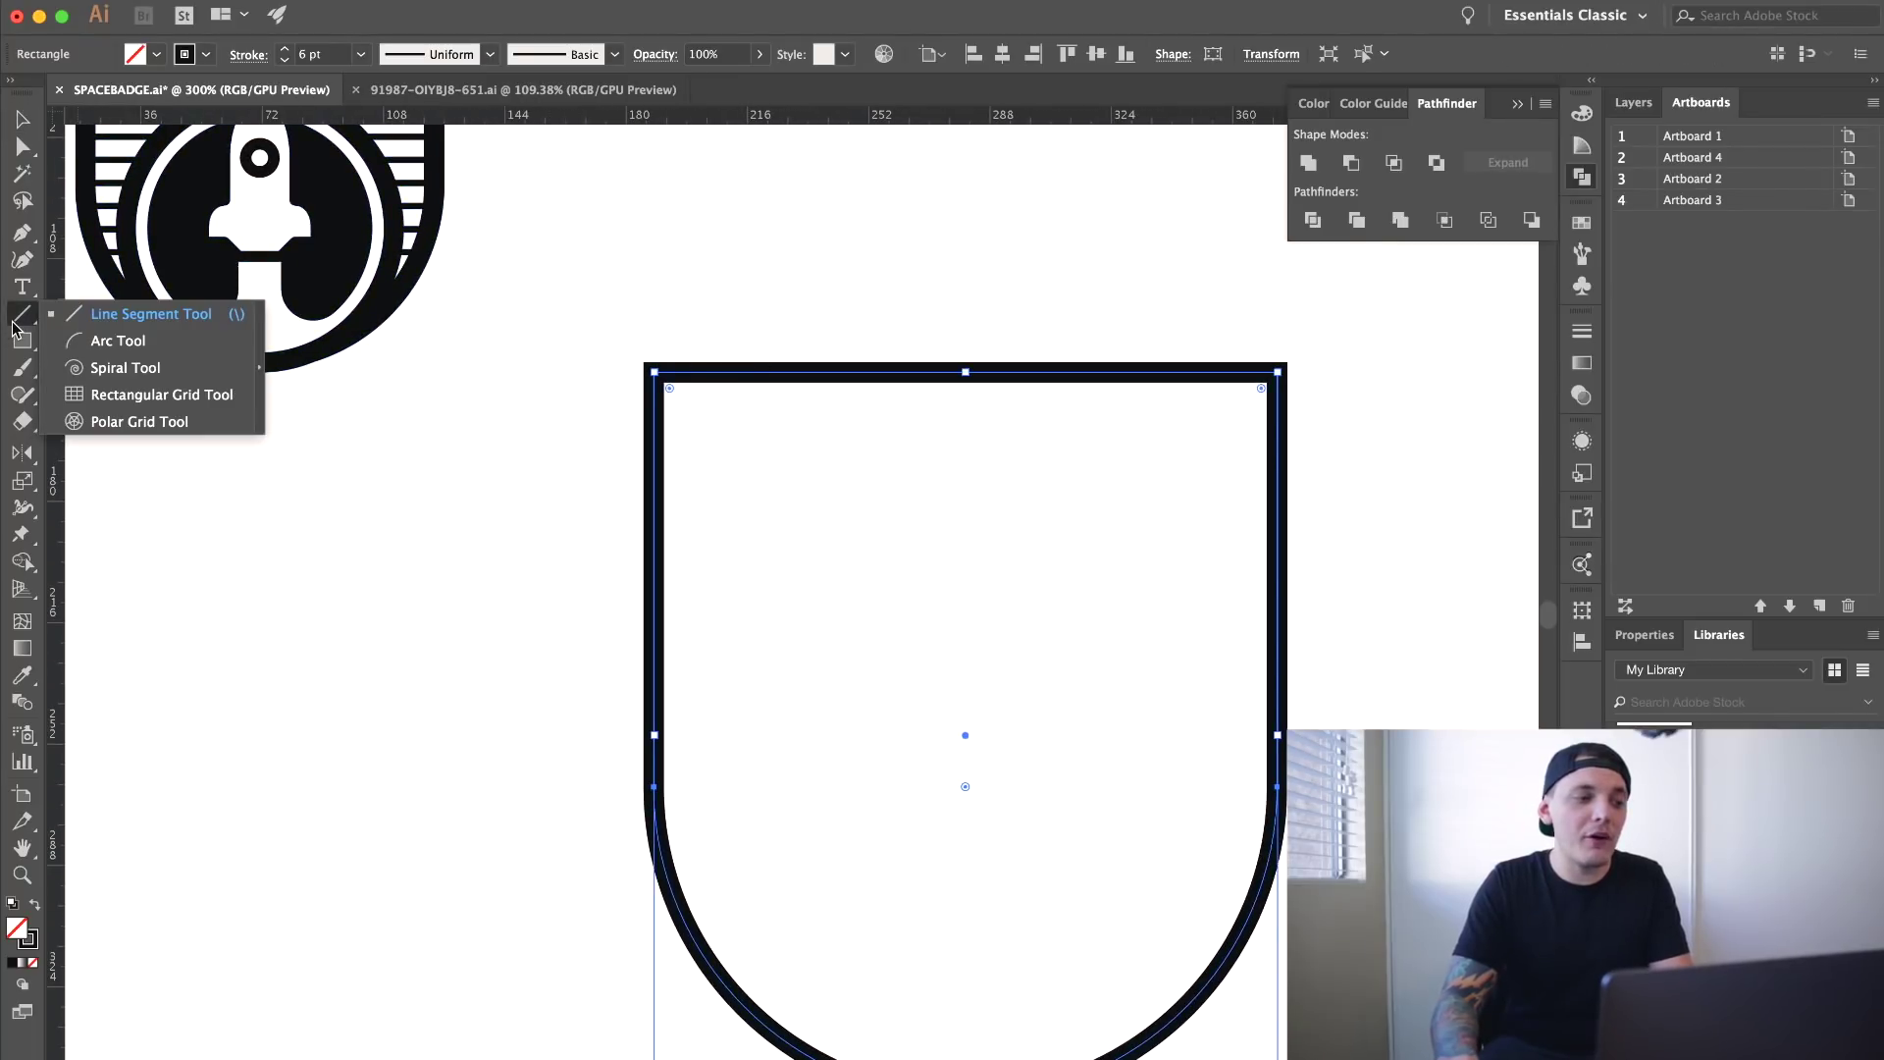
left_click(128, 315)
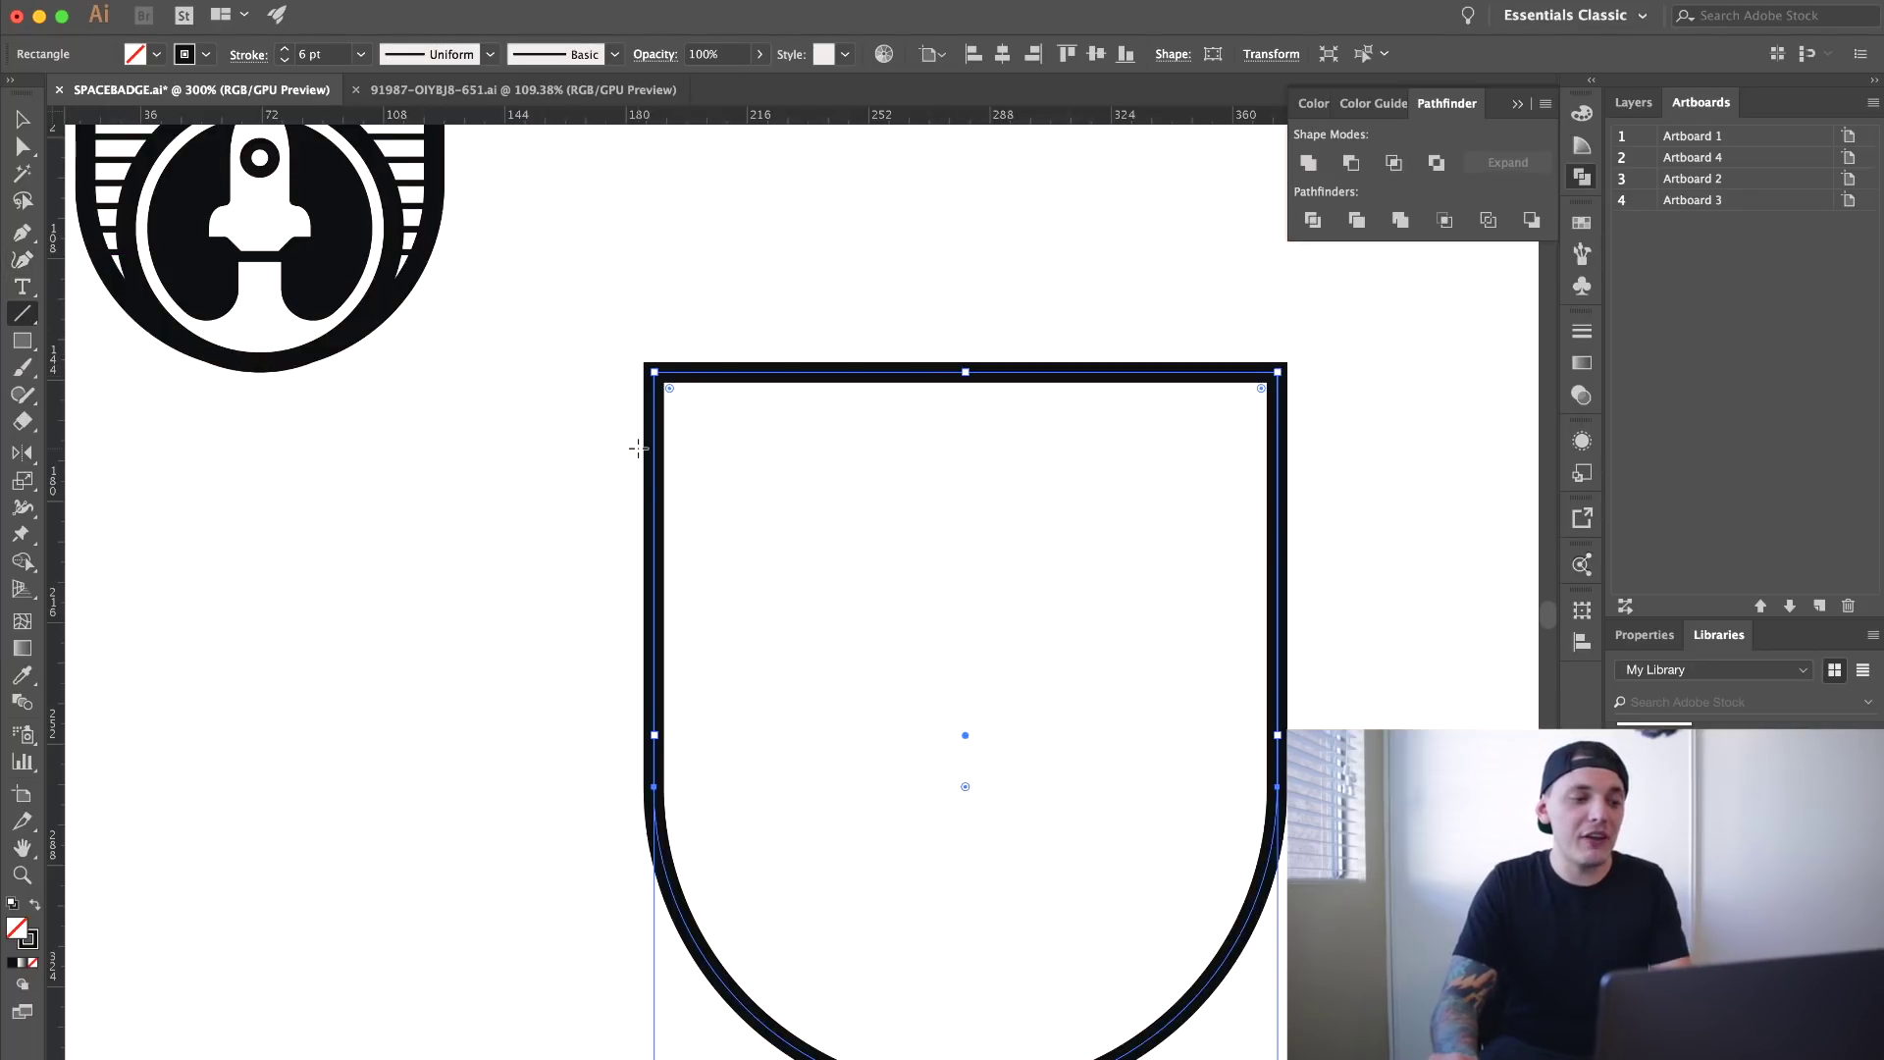
left_click_drag(653, 546, 1276, 548)
key("v")
- Move the shield's two top corner points straight down together, shortening the shield to about 198.7 pt high
left_click_drag(837, 429, 778, 307)
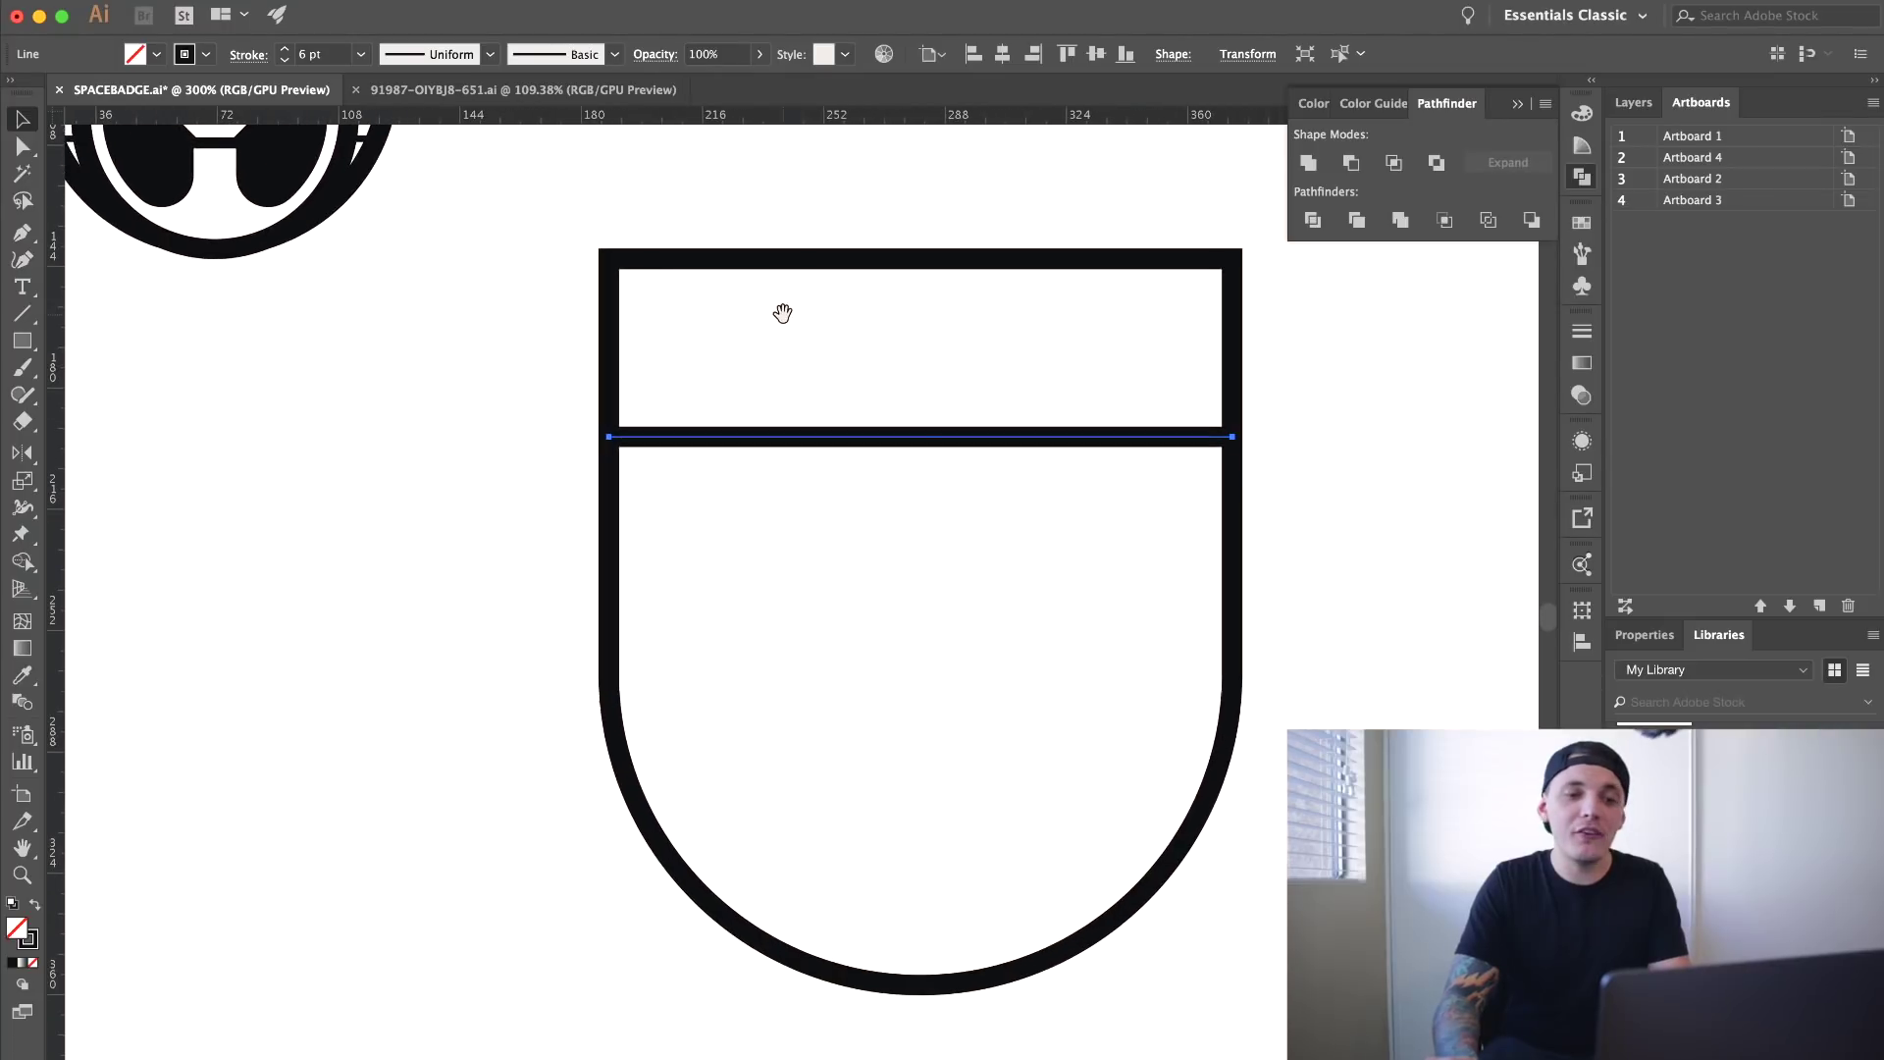
left_click(21, 146)
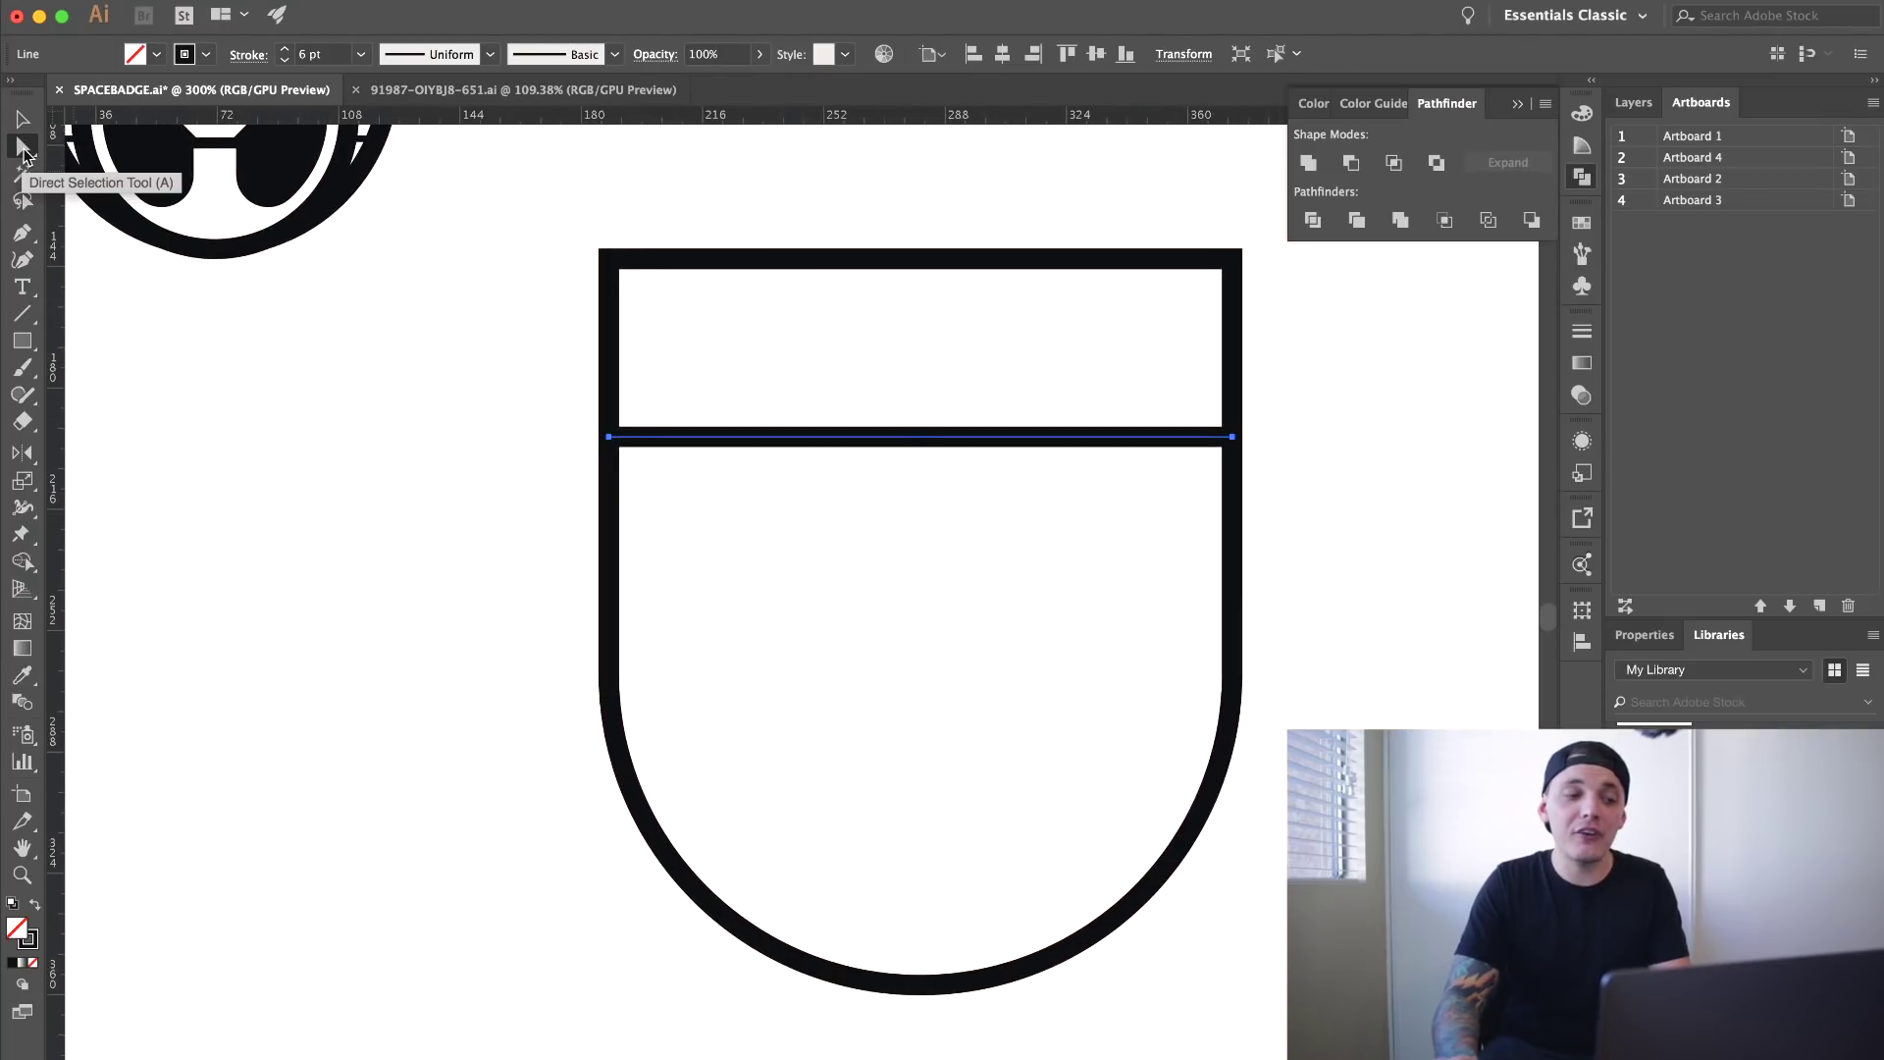
left_click(609, 262)
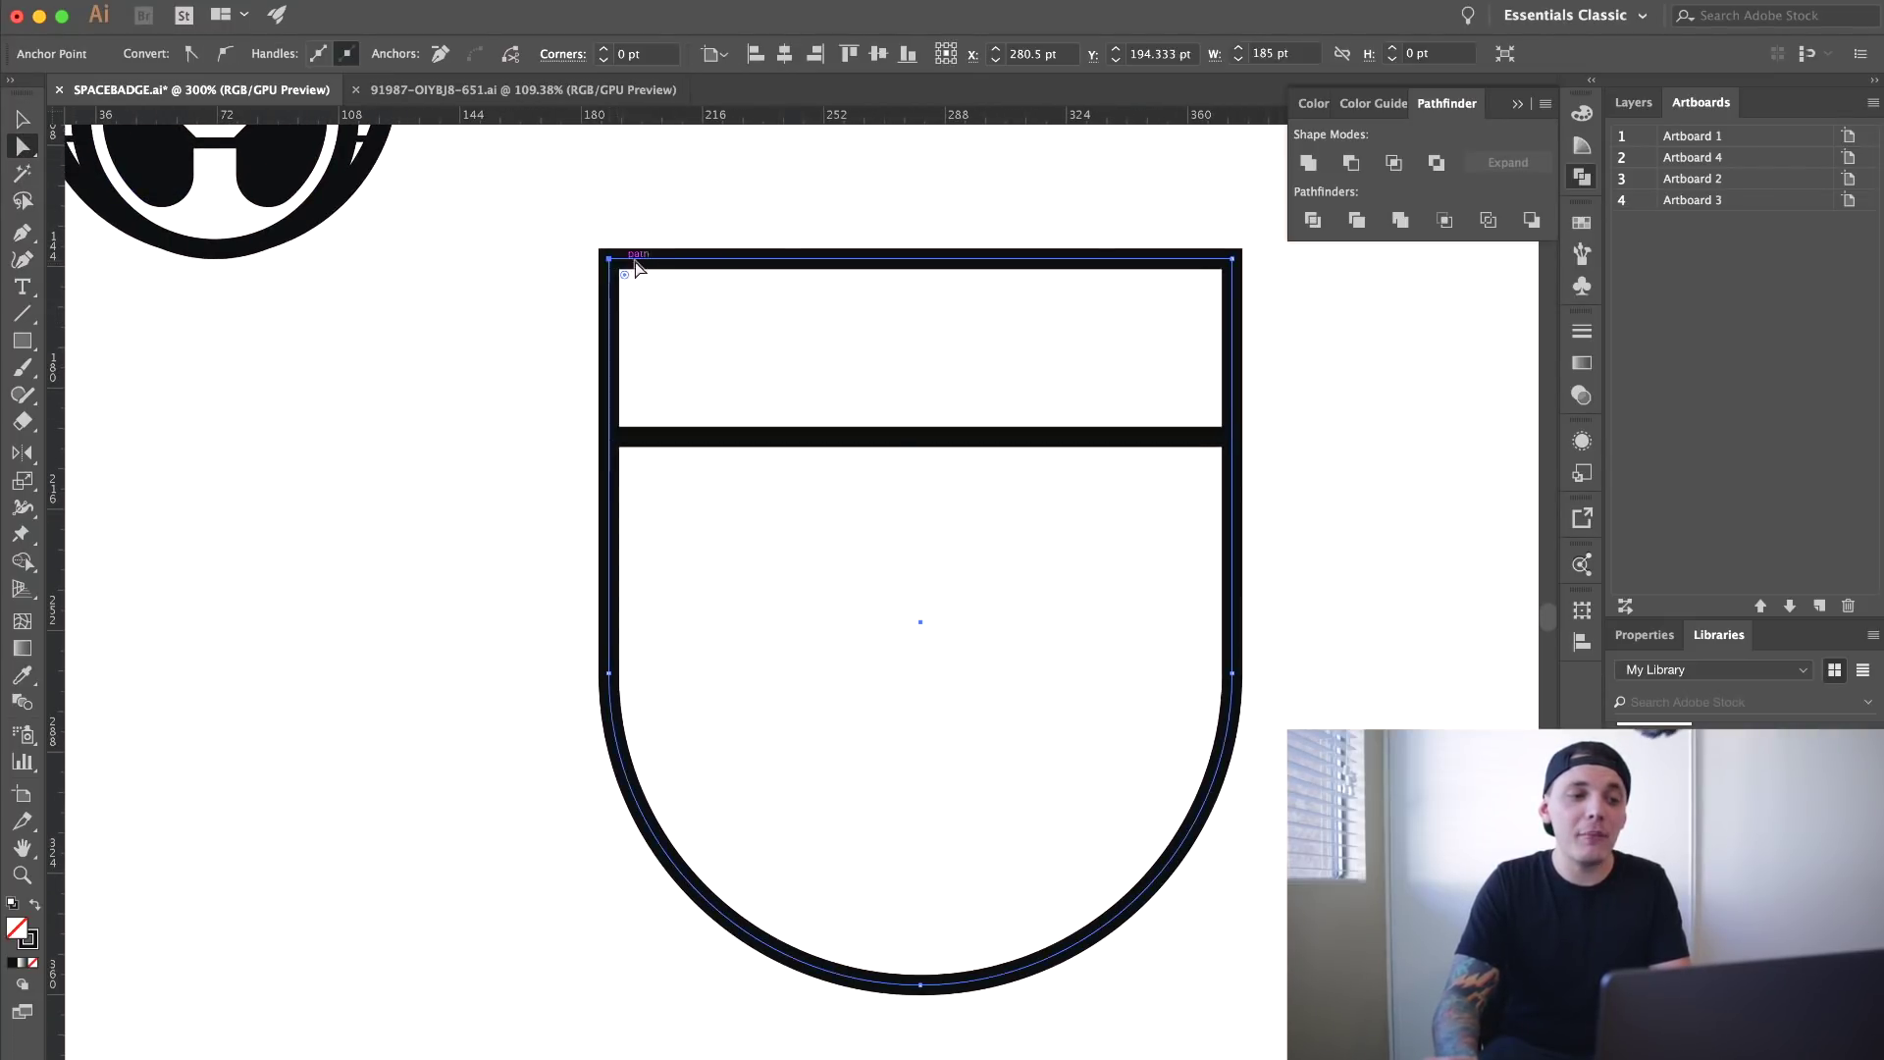
left_click(1233, 261, "shift")
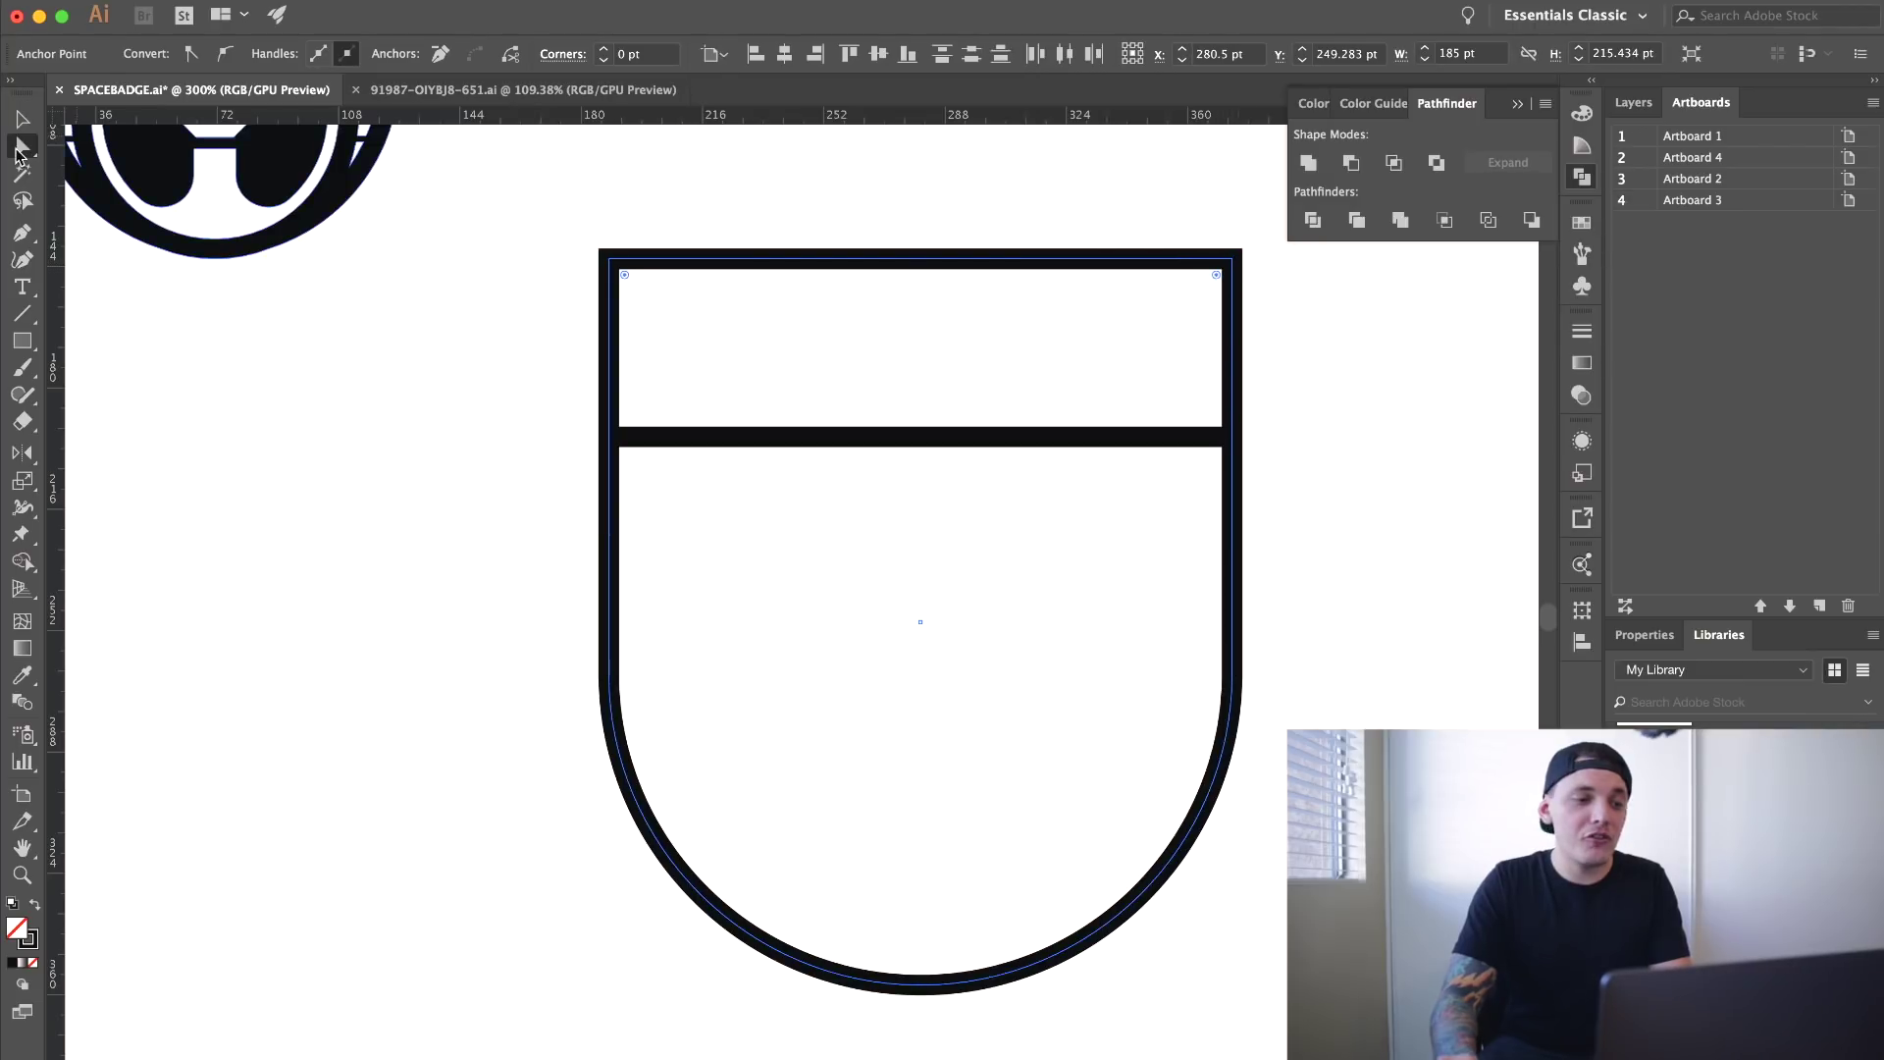
left_click_drag(1238, 267, 1235, 318)
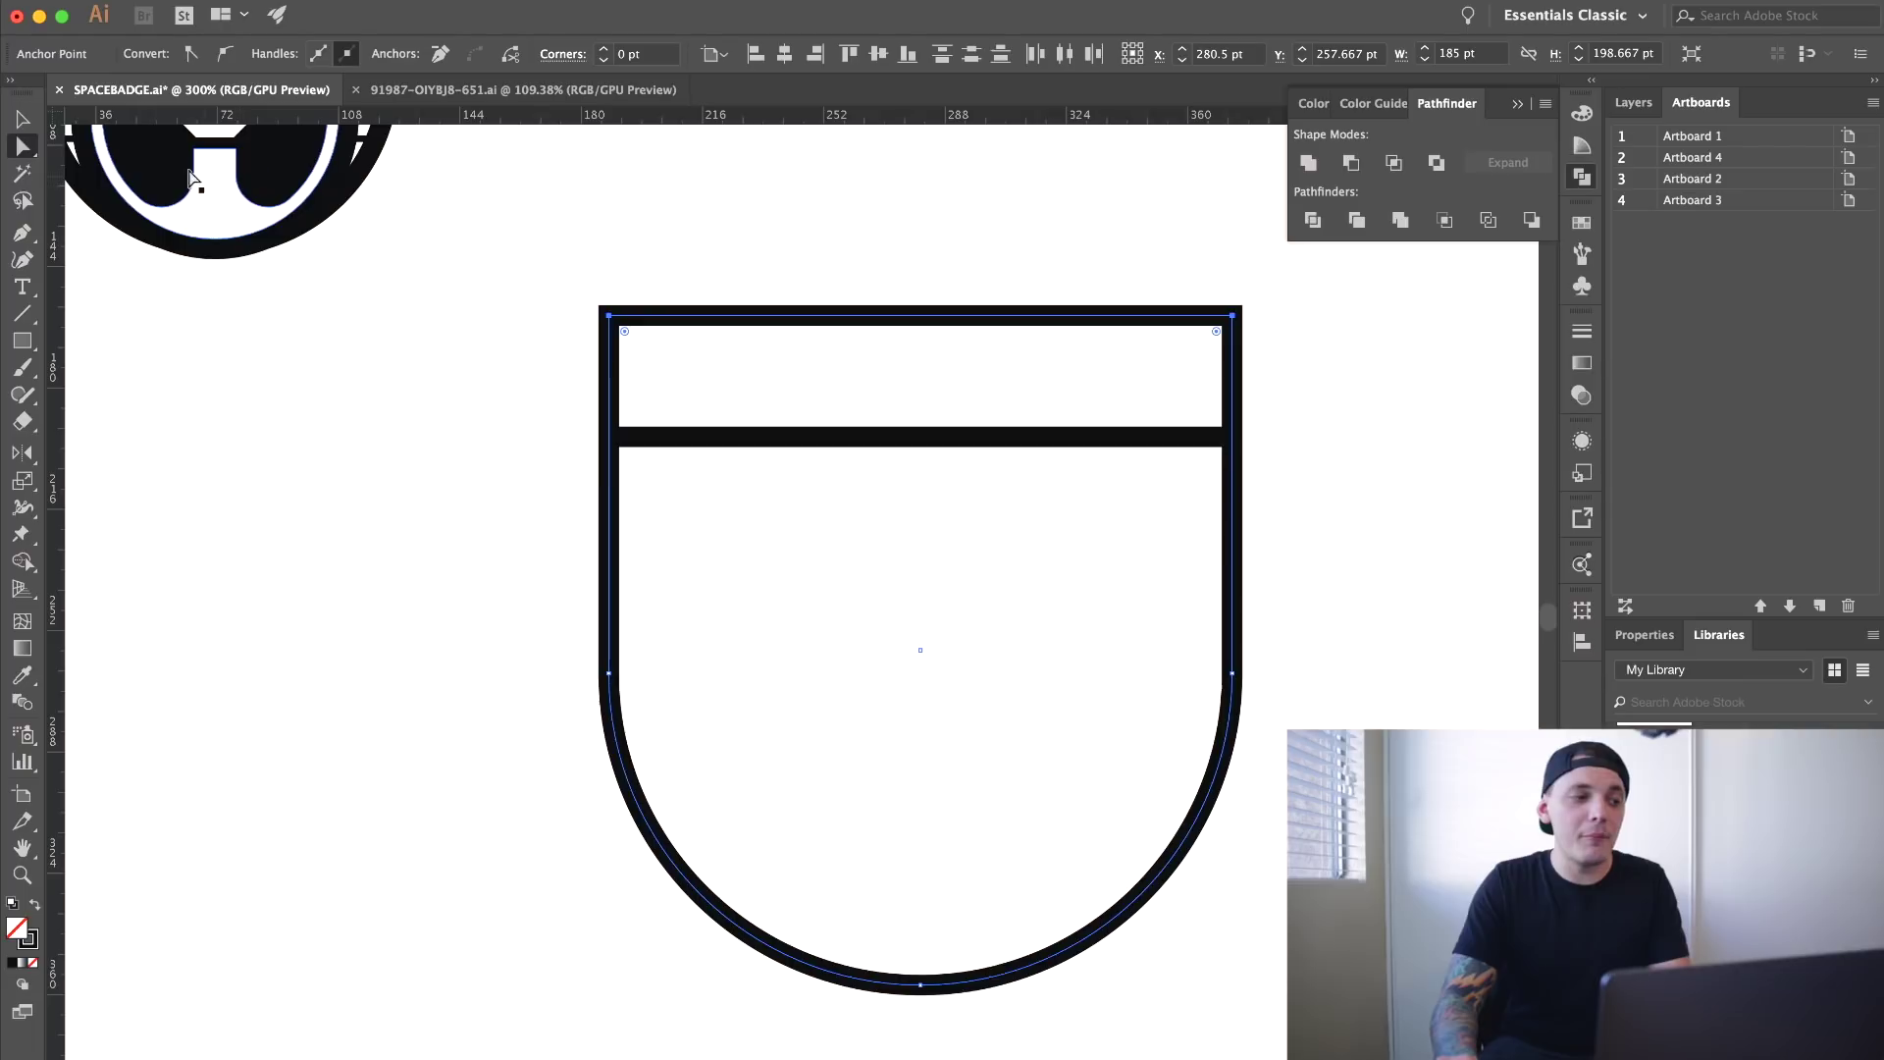
- Nudge the horizontal divider line down to make the shield's upper band taller, and deselect it
left_click(21, 119)
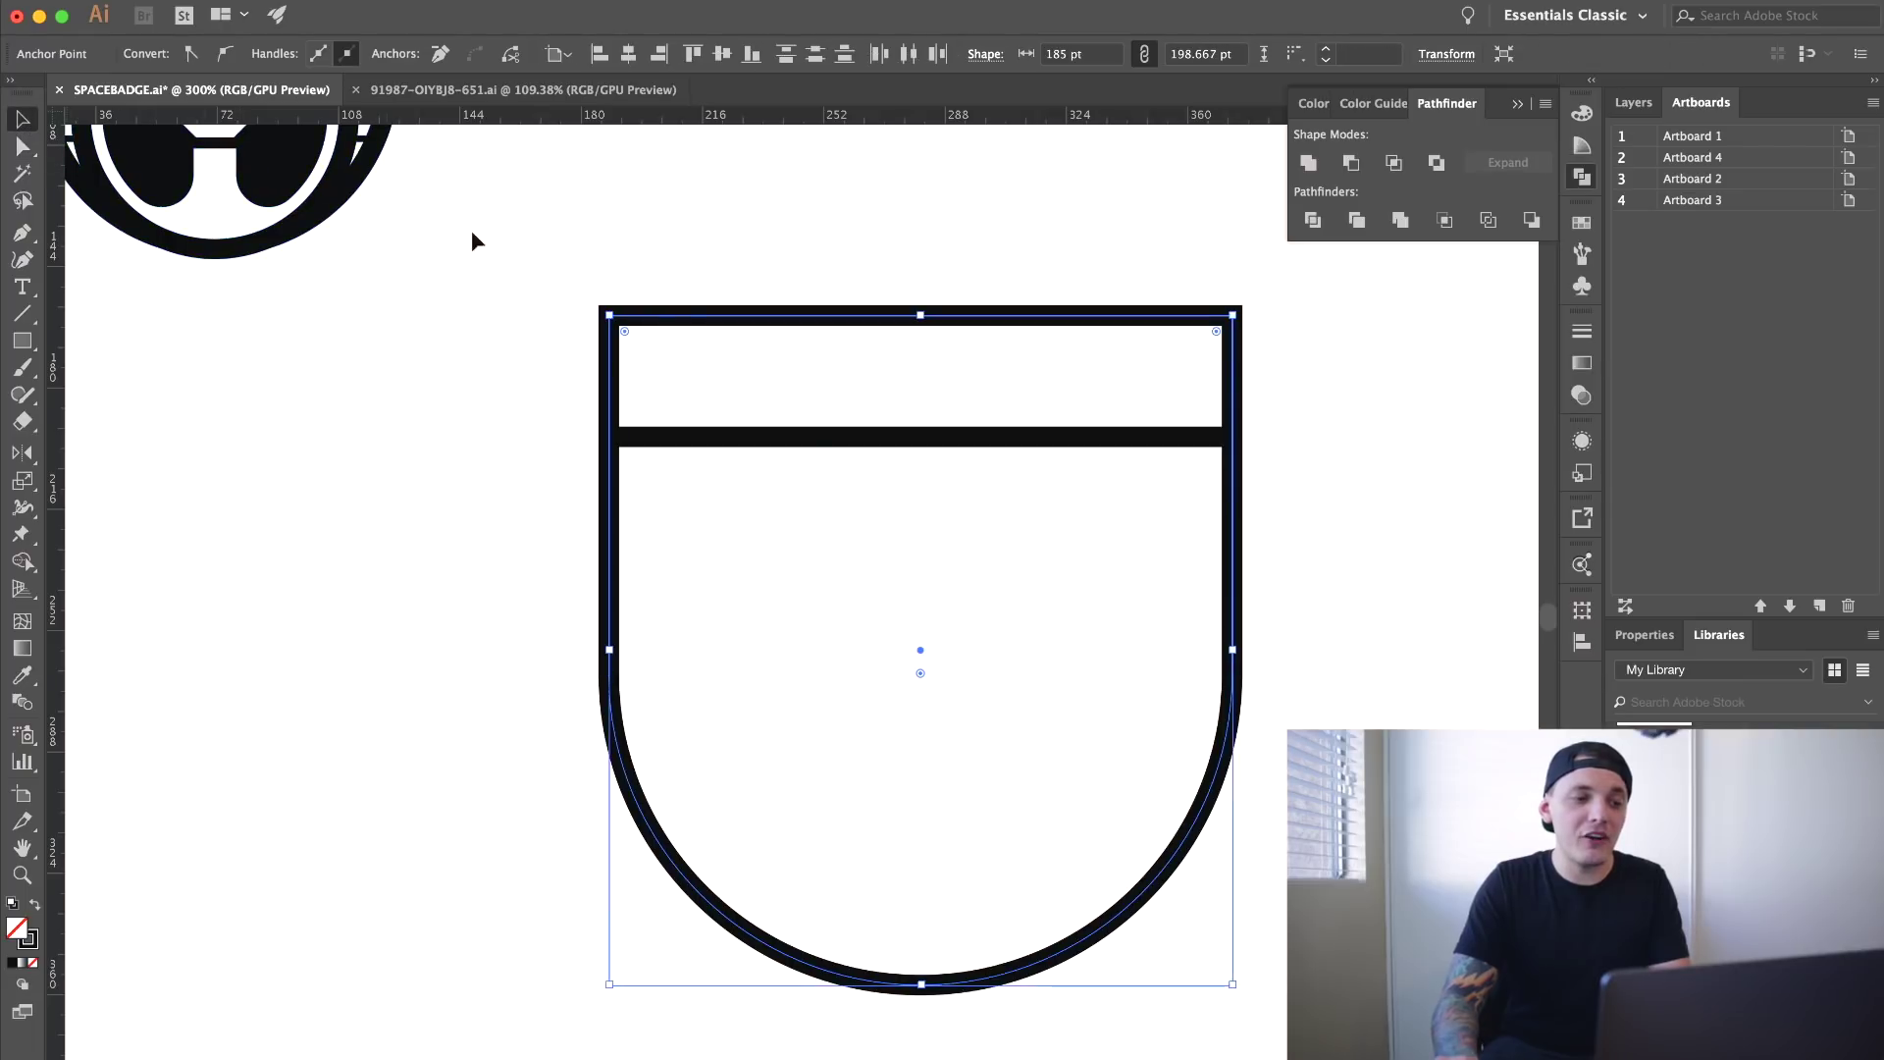
left_click(813, 440)
key("Down")
key("Down")
key("Down")
key("Down")
key("Down")
key("Down")
key("Down")
key("Down")
key("Down")
key("Down")
key("Down")
key("Down")
key("Down")
key("Down")
key("Down")
key("Down")
key("Down")
key("Down")
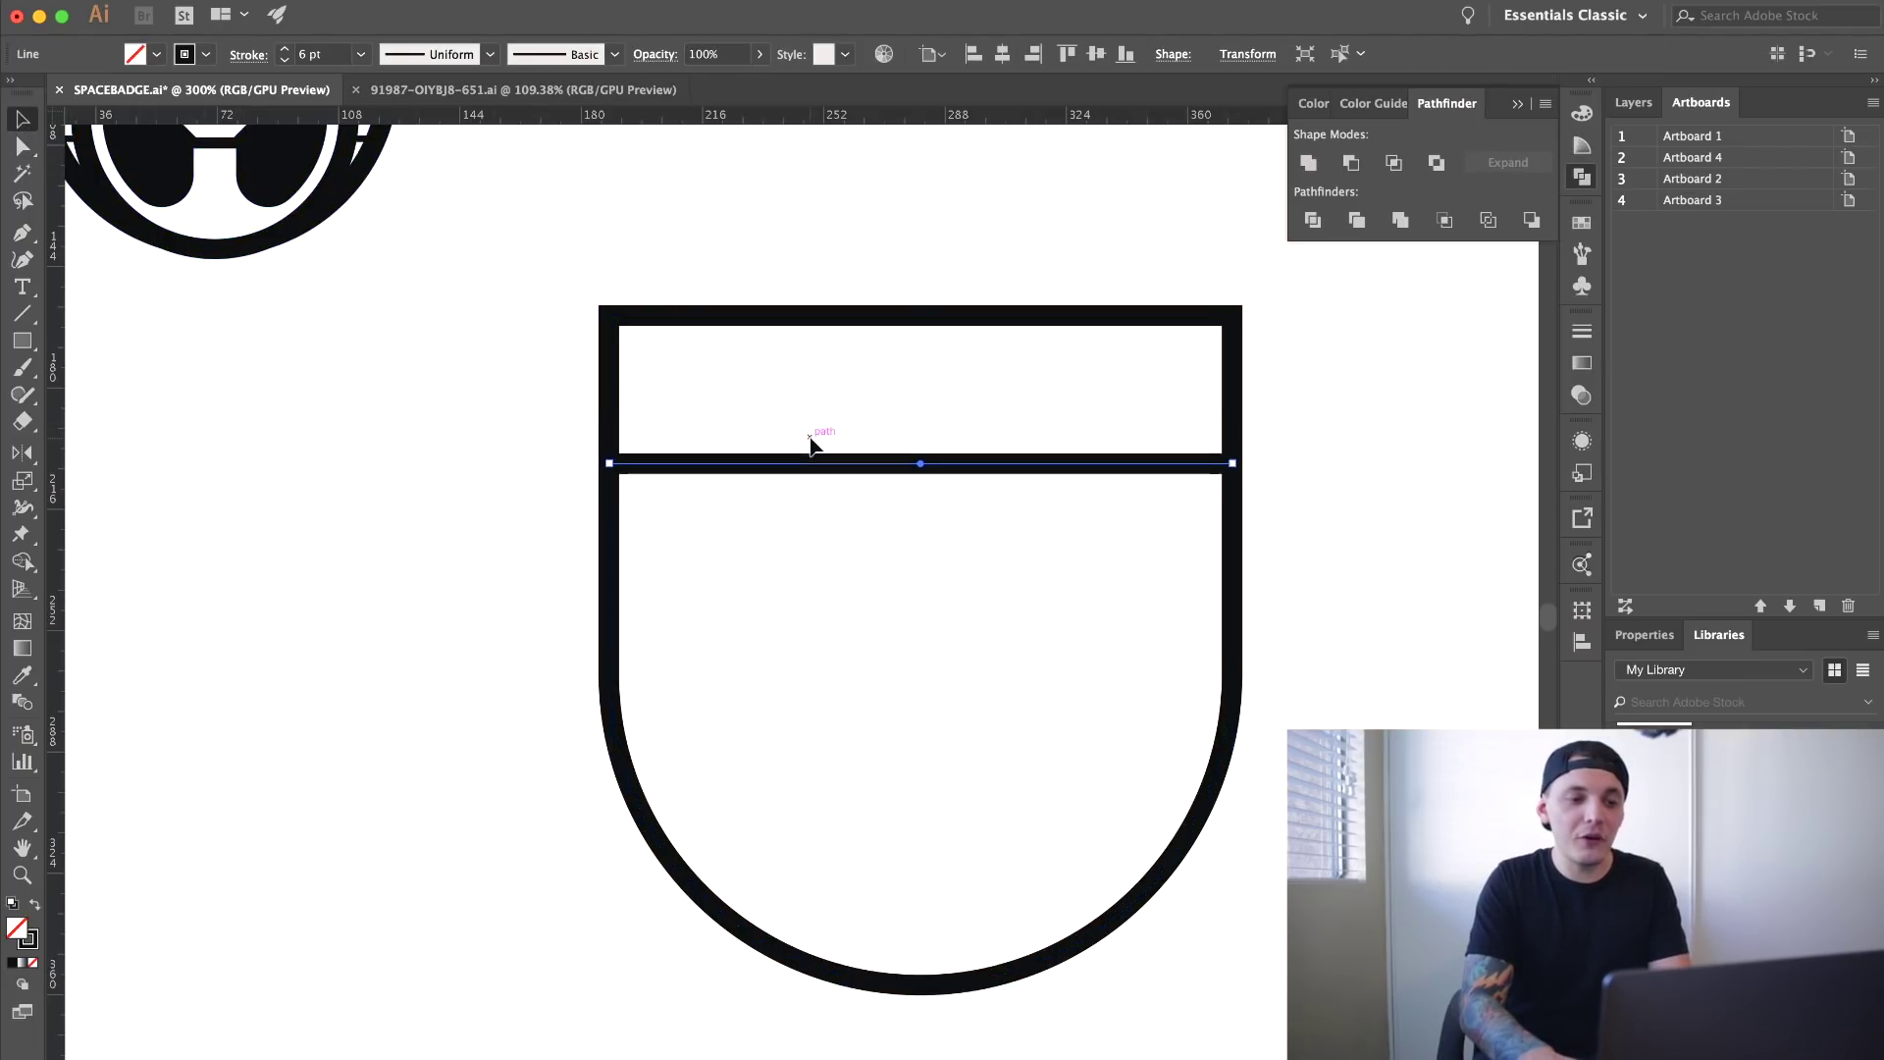
key("Up")
key("Up")
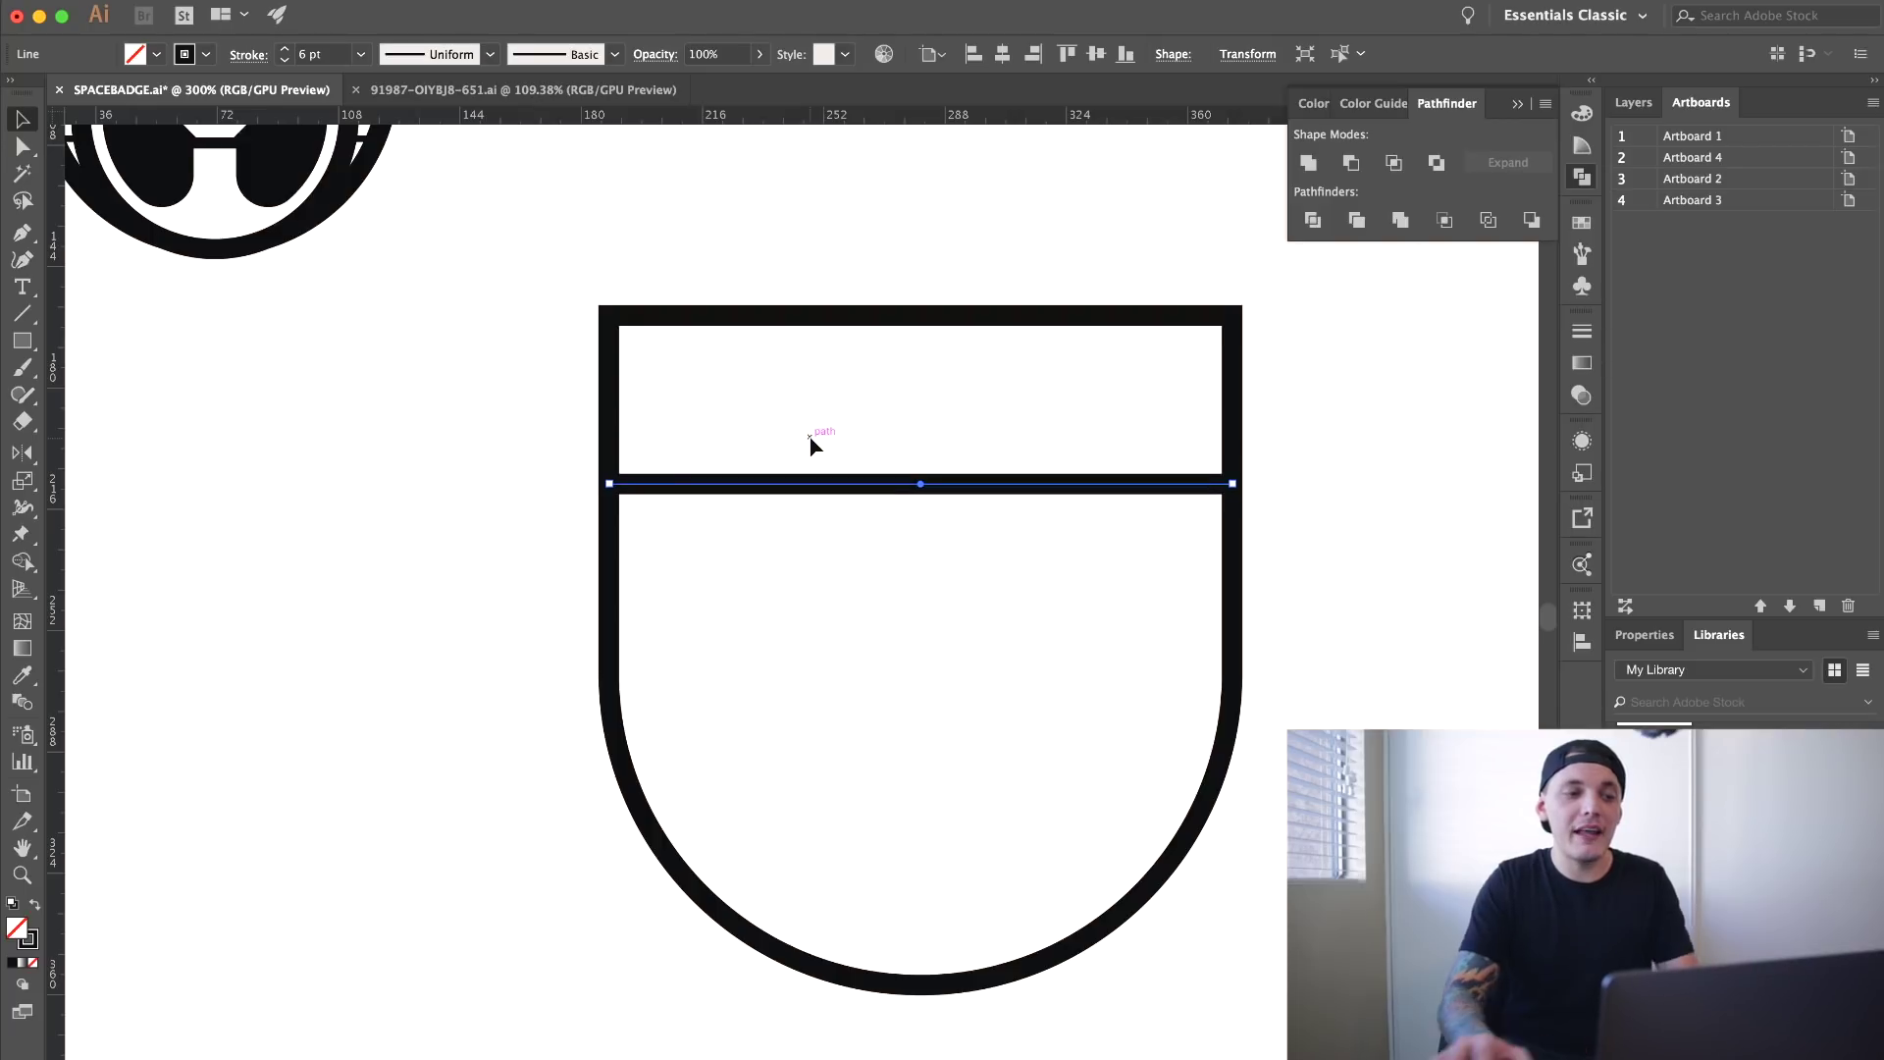
left_click(1388, 407)
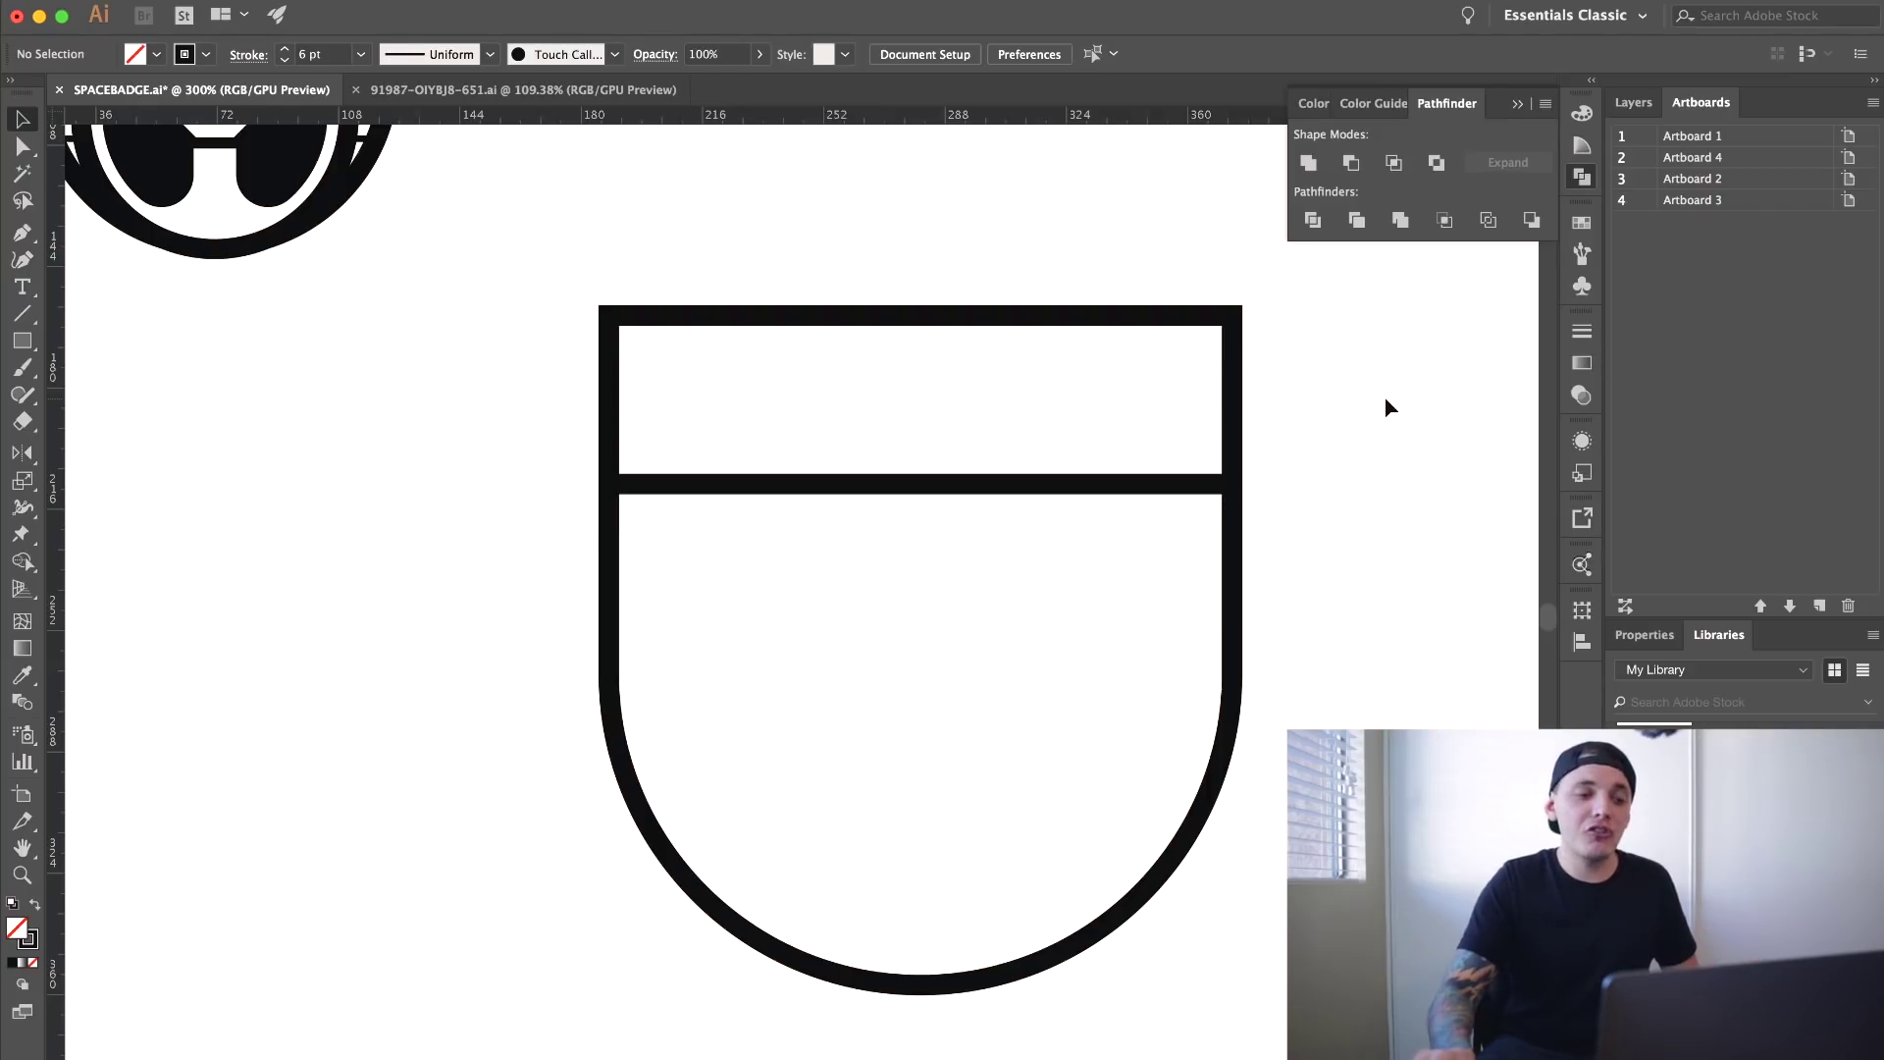
left_click(1120, 486)
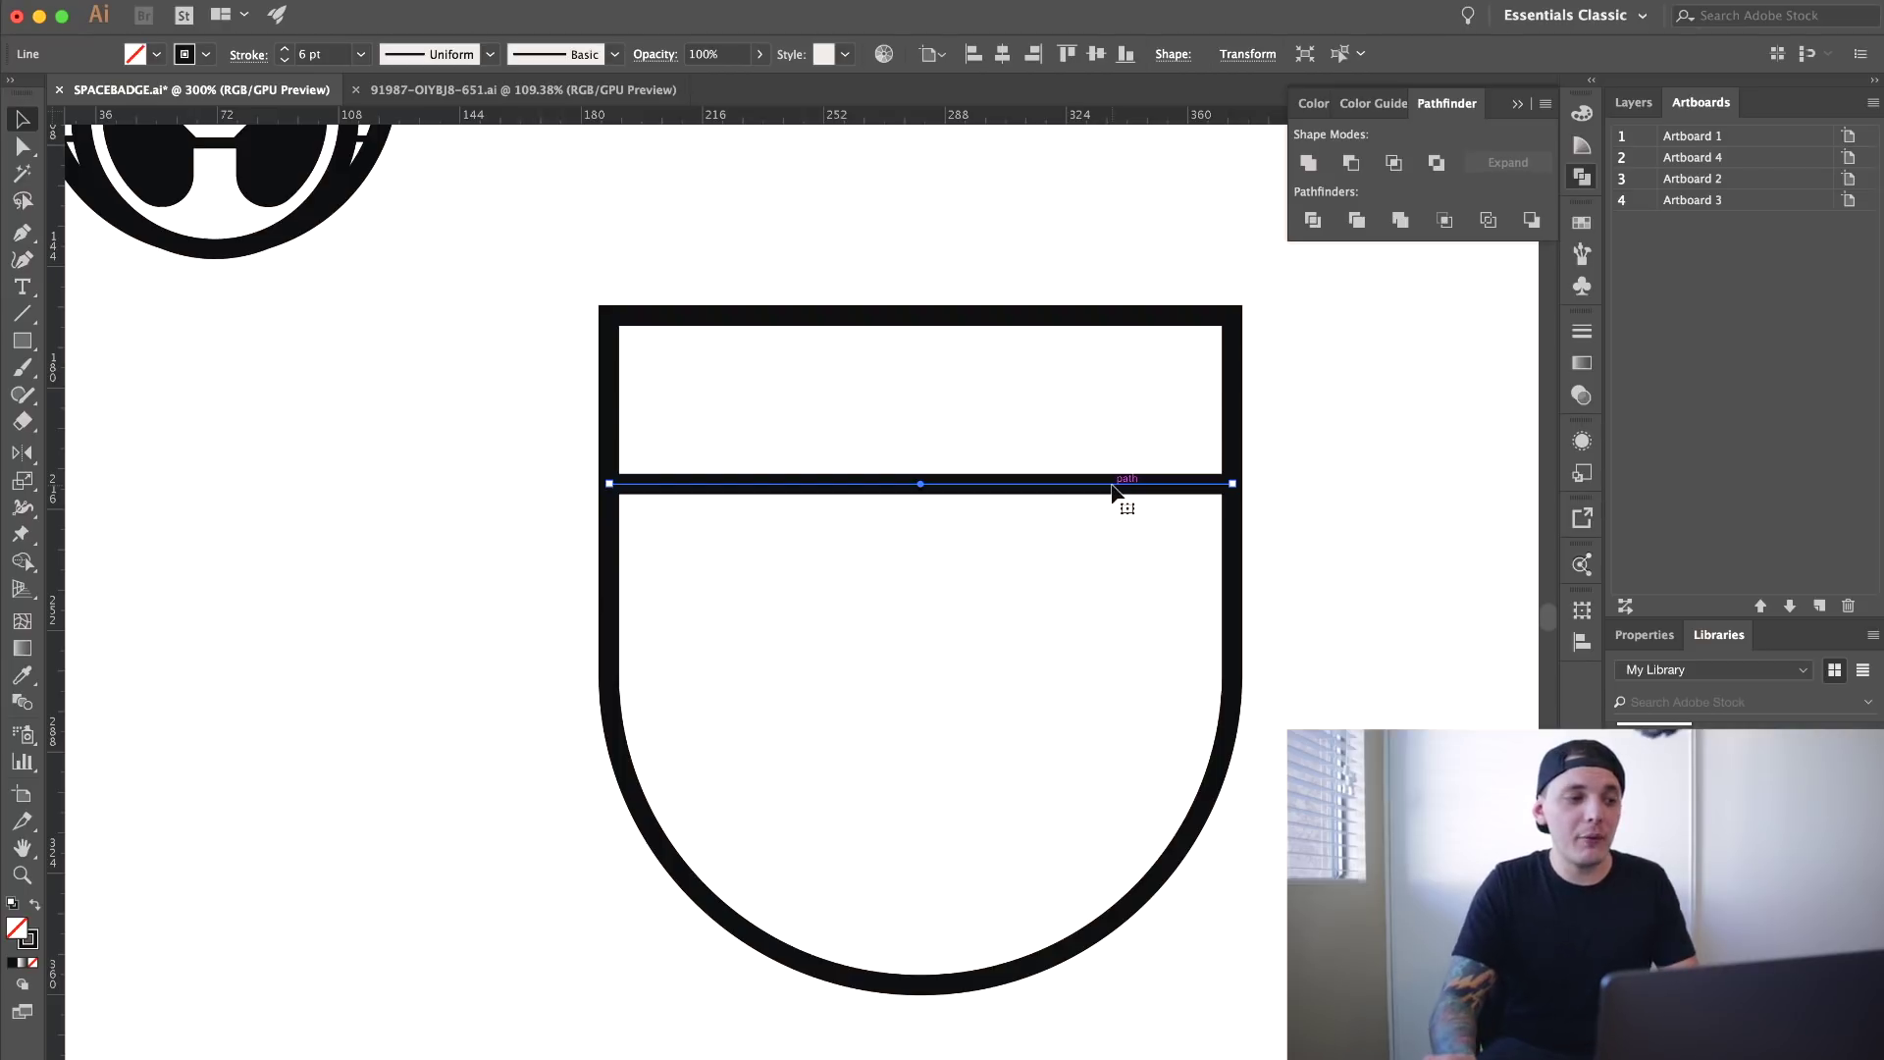
left_click(1345, 493)
- Draw a 147 pt circle between the divider line and the shield's bottom curve, center it horizontally and deselect it
left_click_drag(997, 449, 905, 378)
key("m")
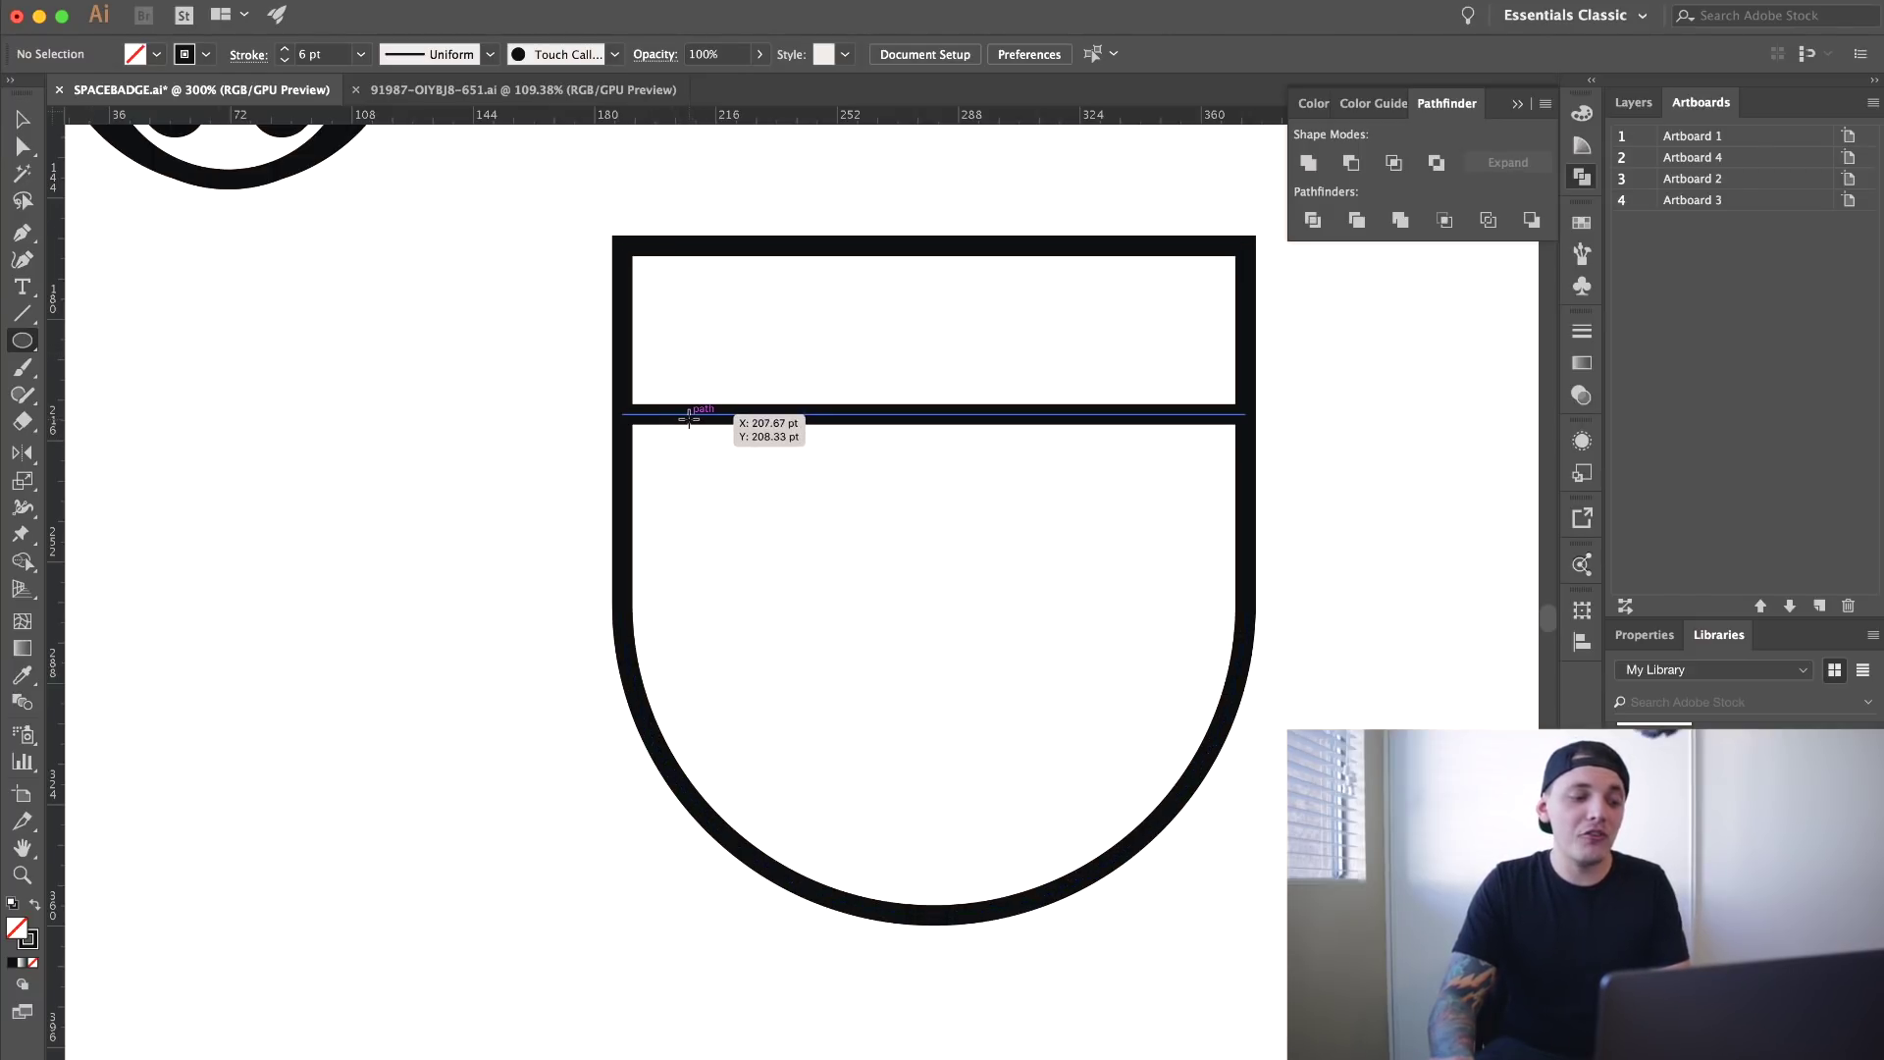
left_click_drag(688, 419, 1185, 834)
left_click(21, 119)
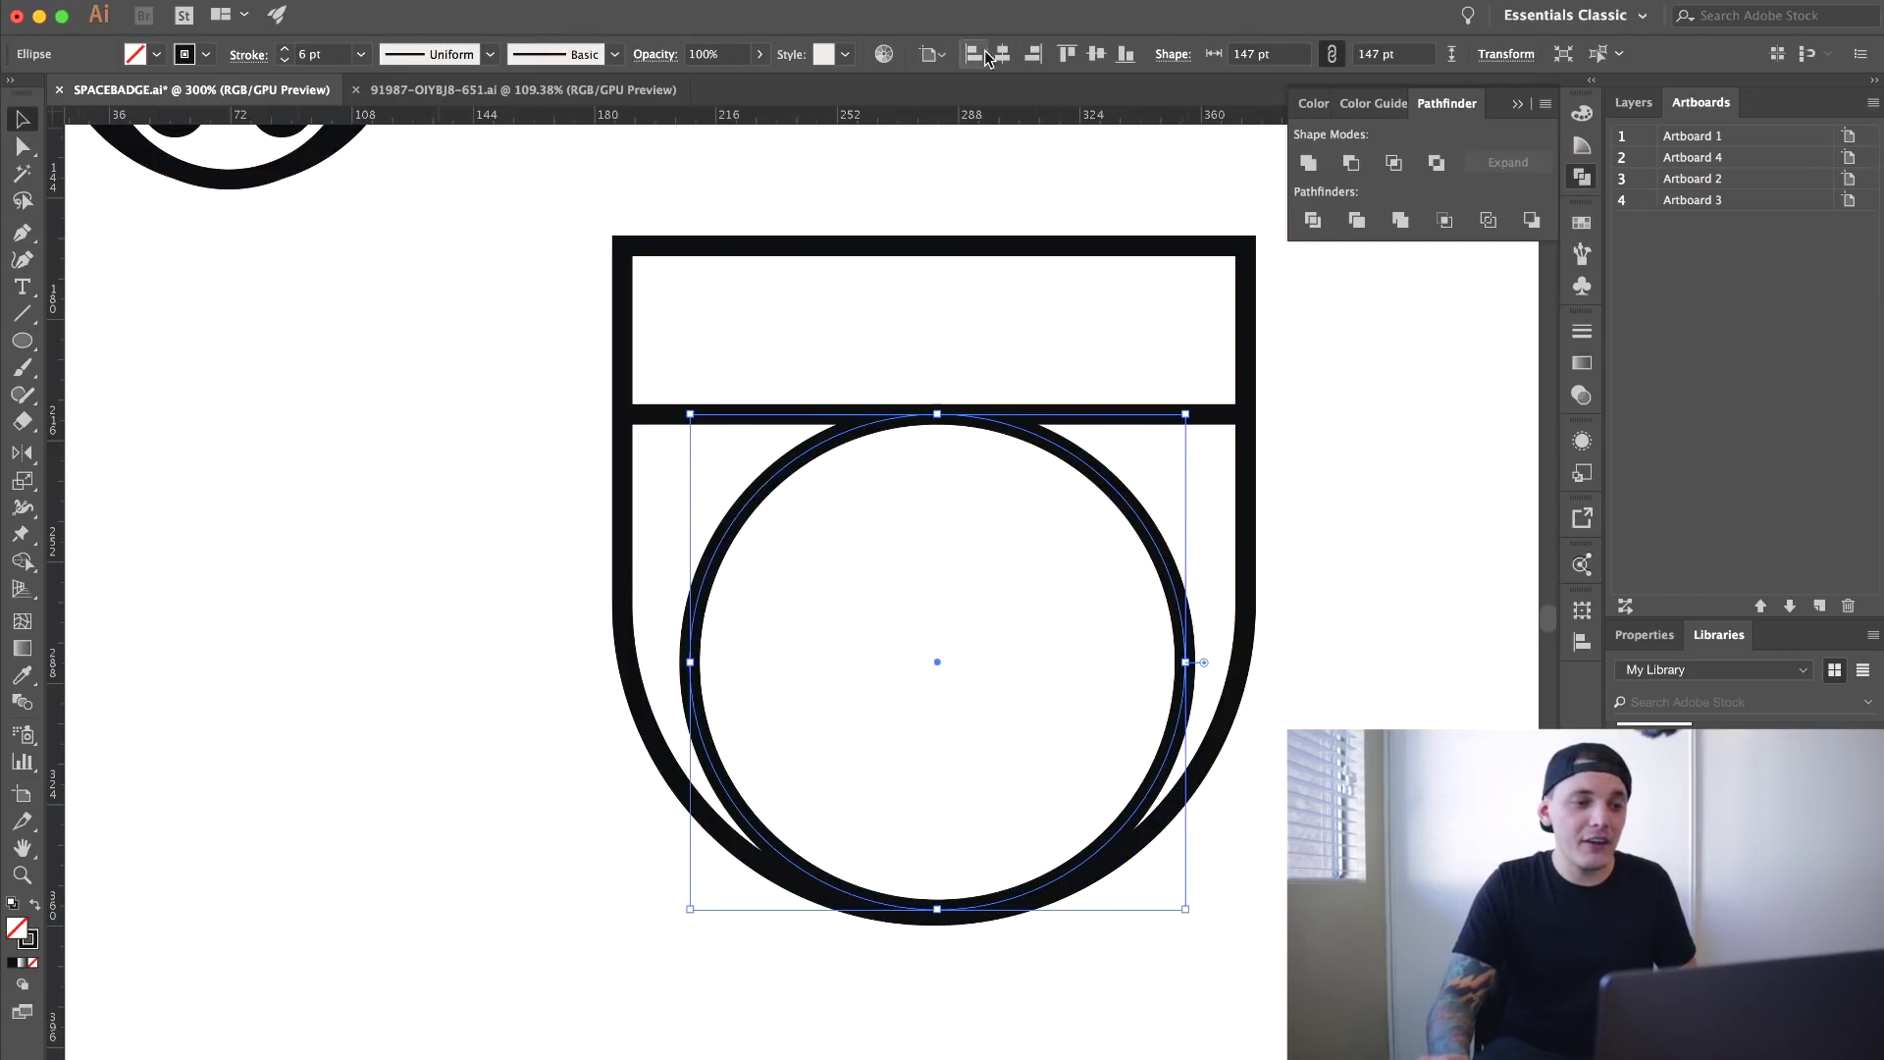
left_click(1004, 55)
left_click(1398, 485)
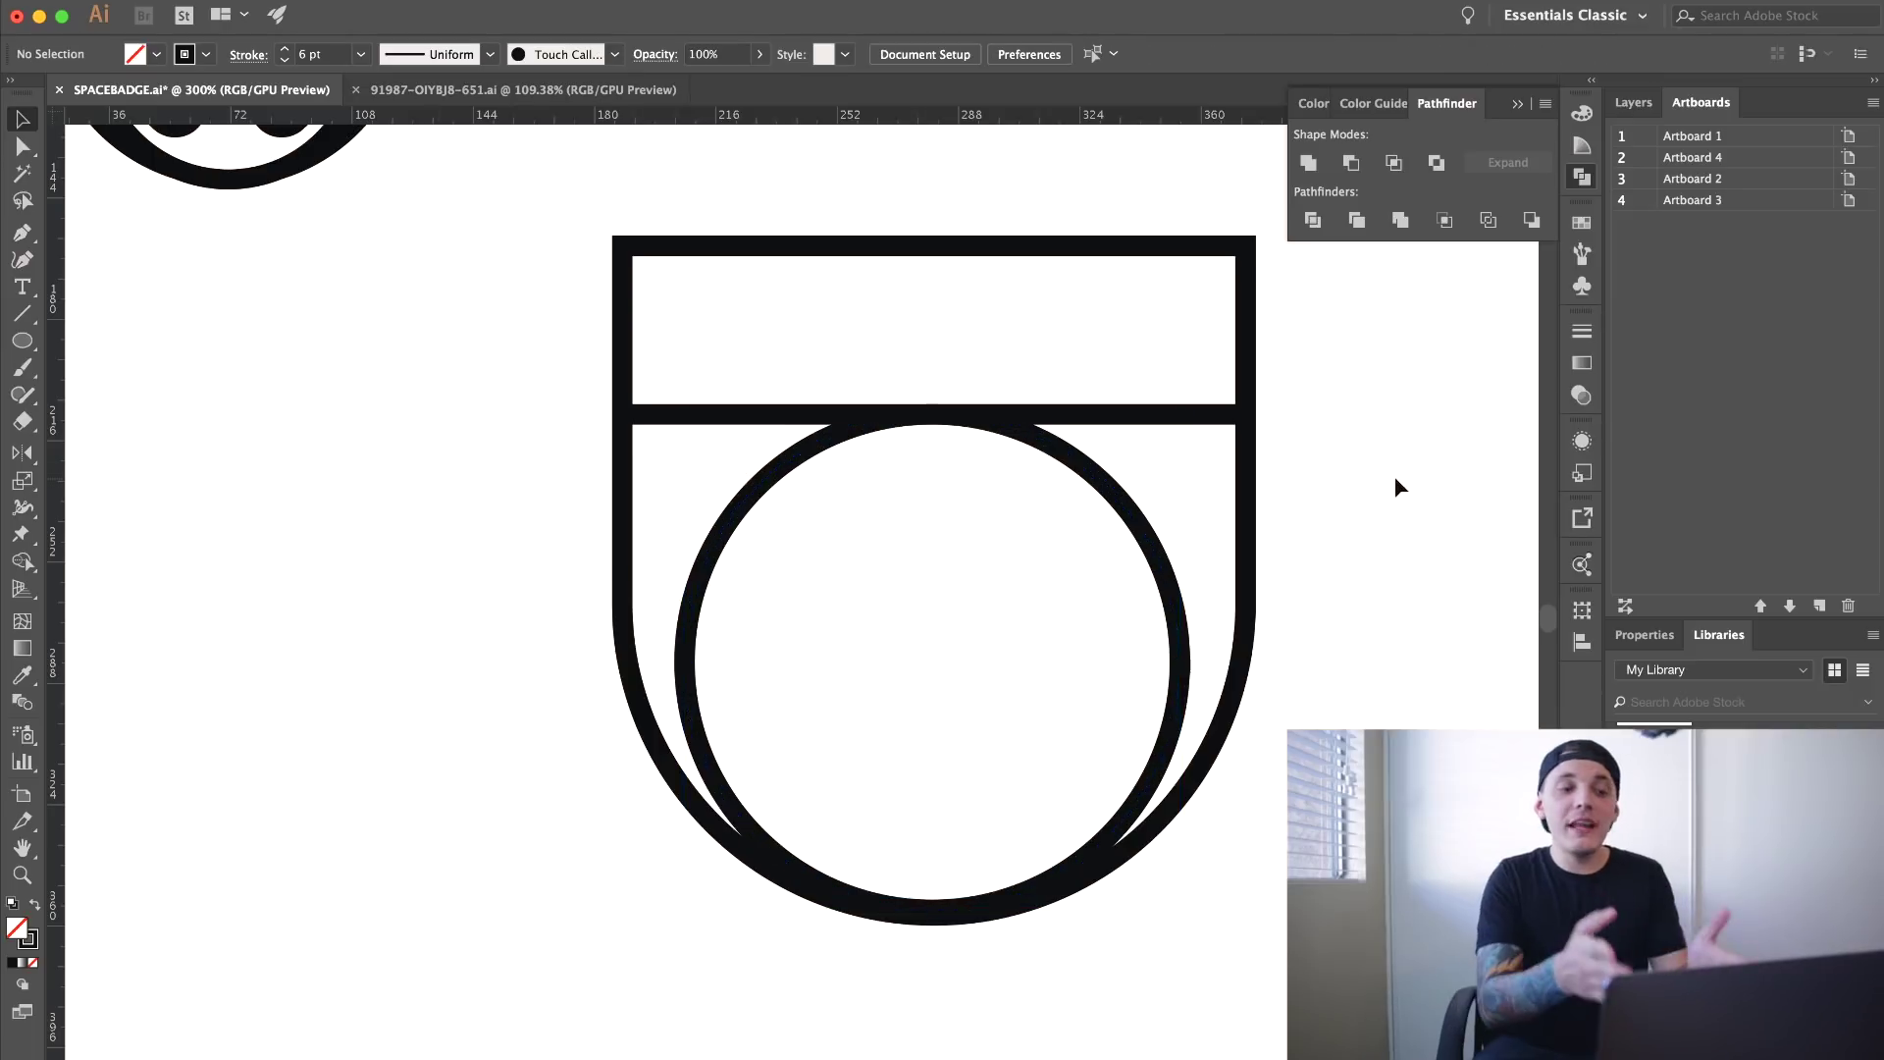
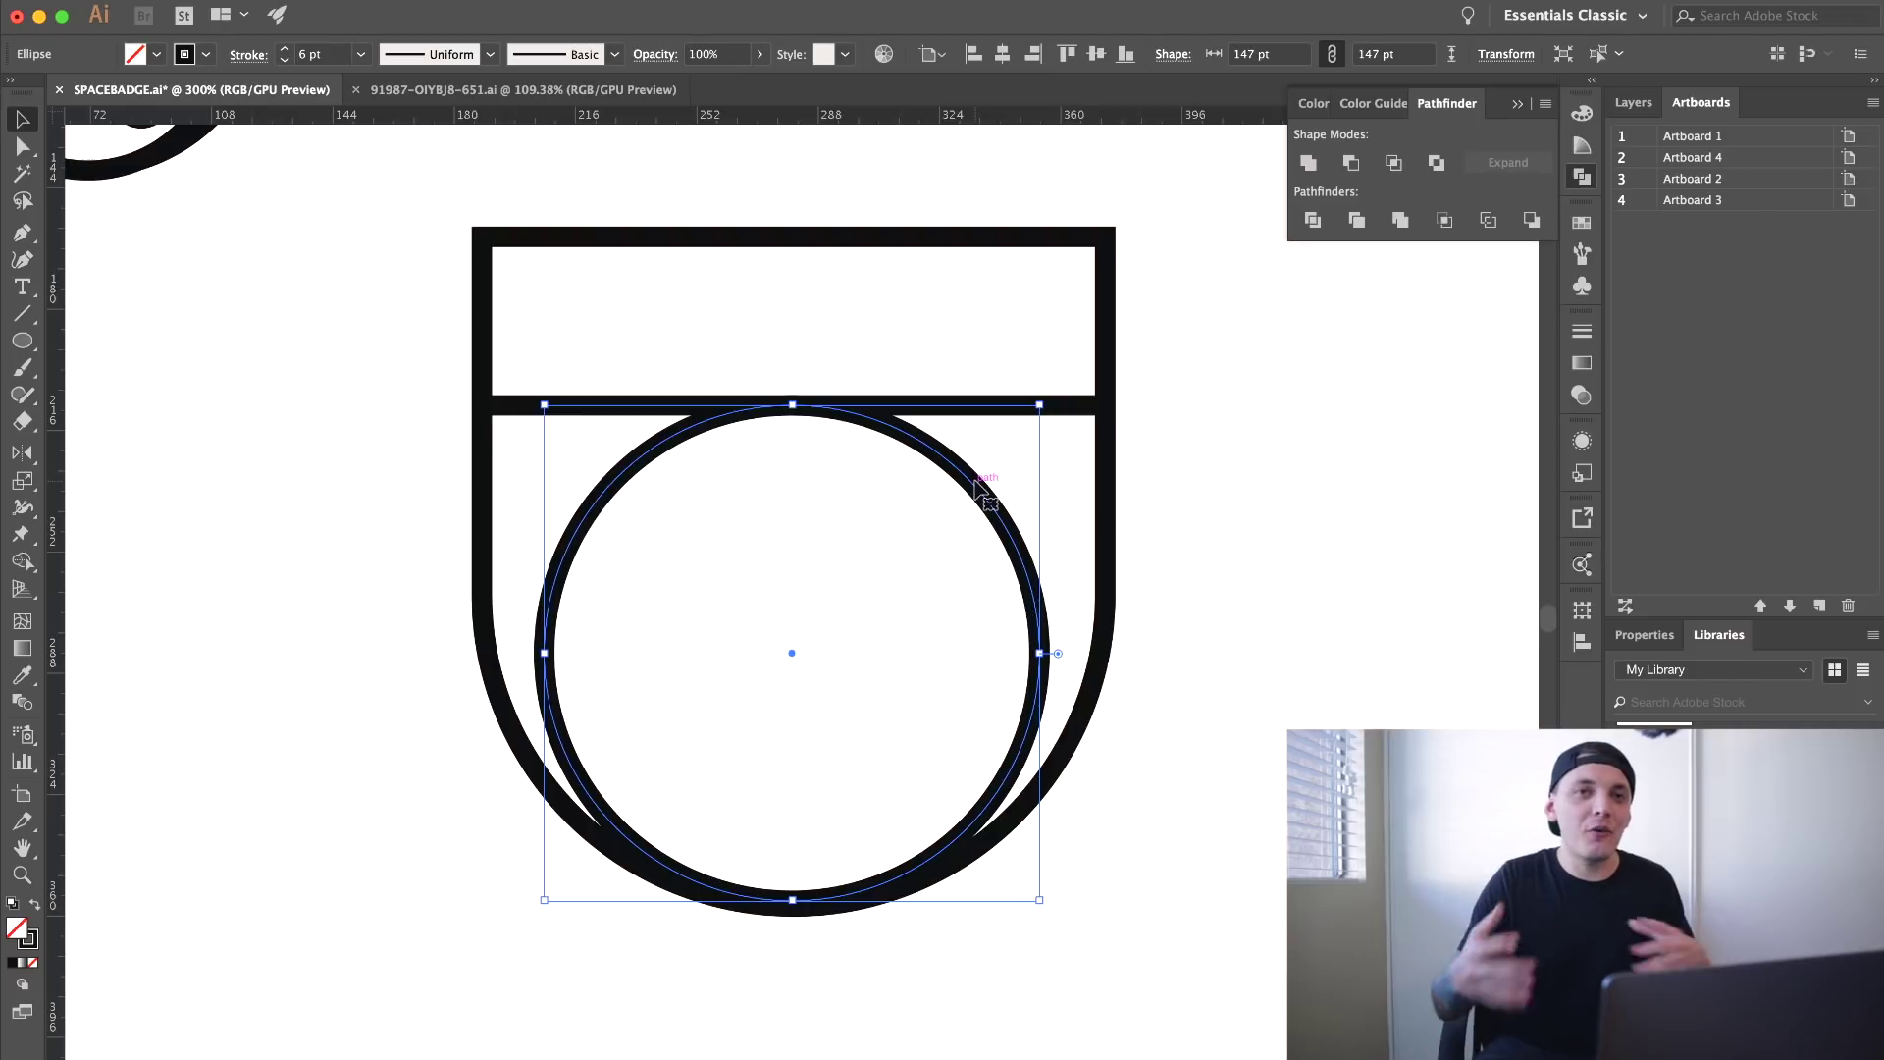
- Try filling the circle with white
left_click(156, 54)
left_click(46, 91)
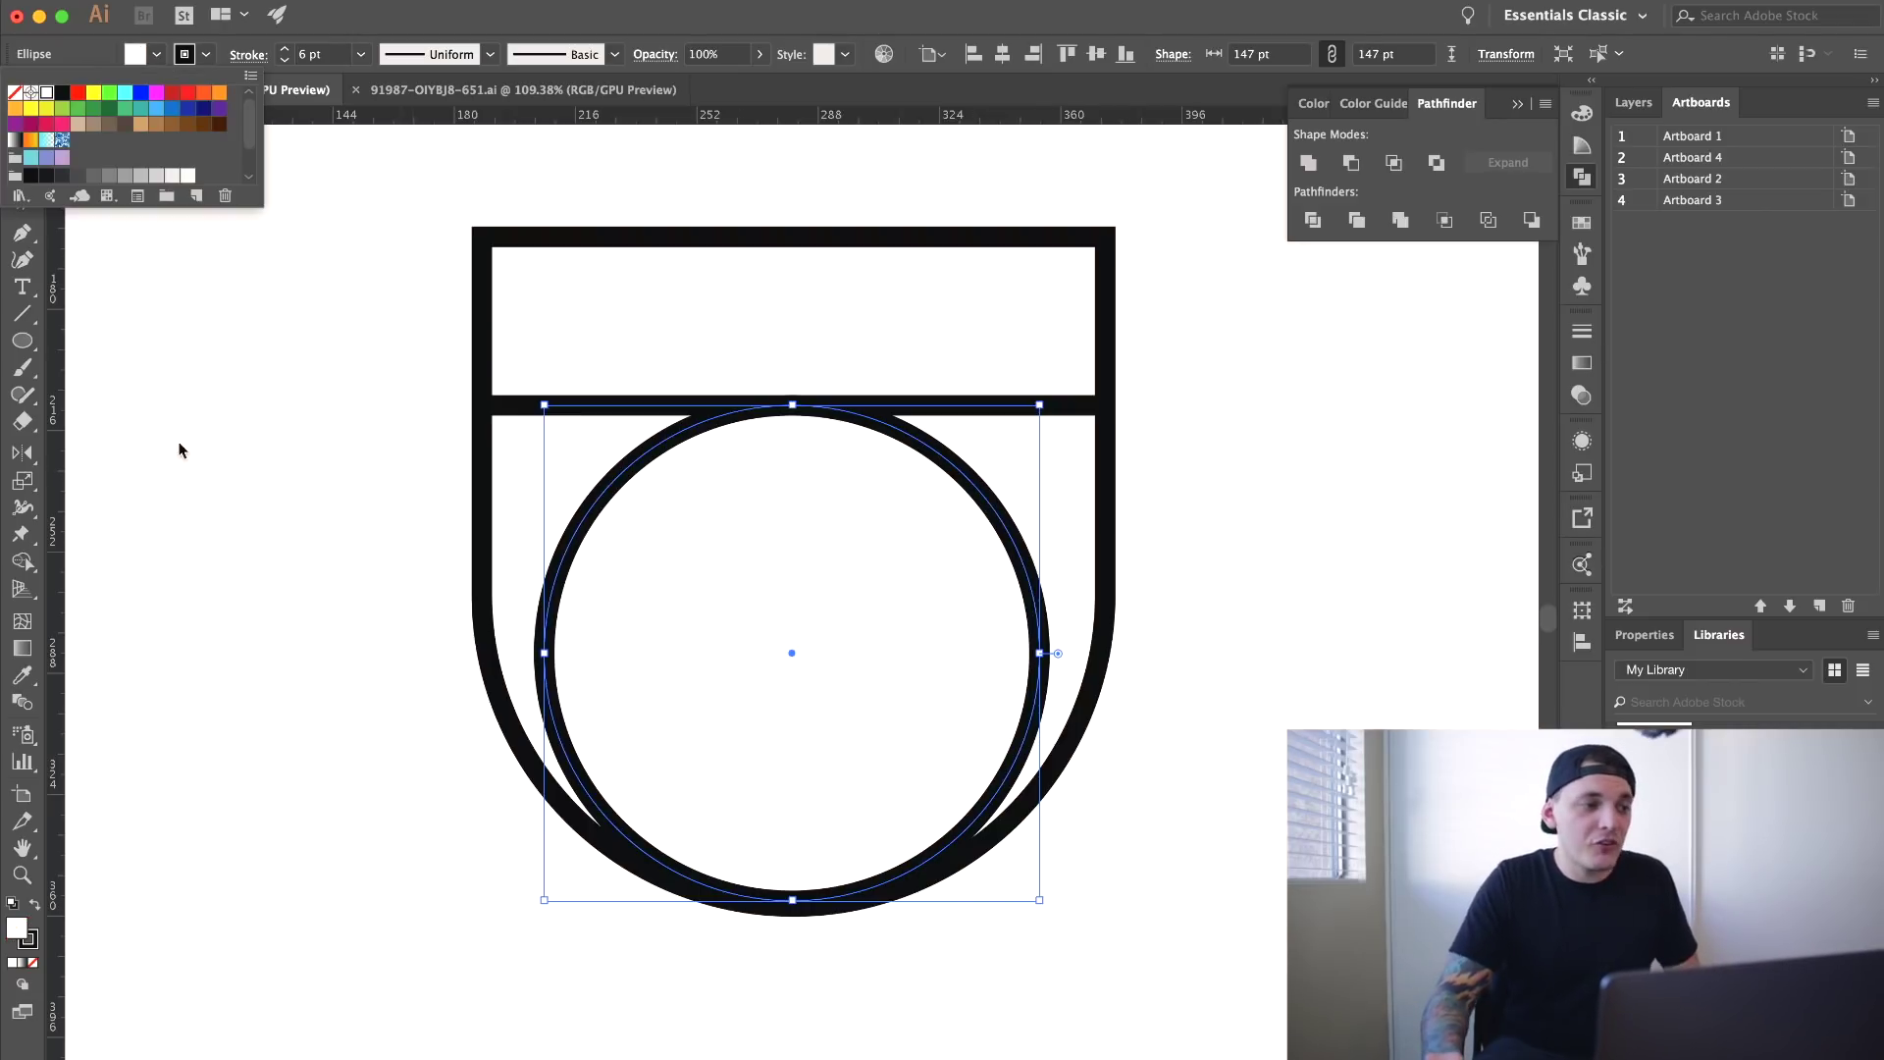
left_click(146, 336)
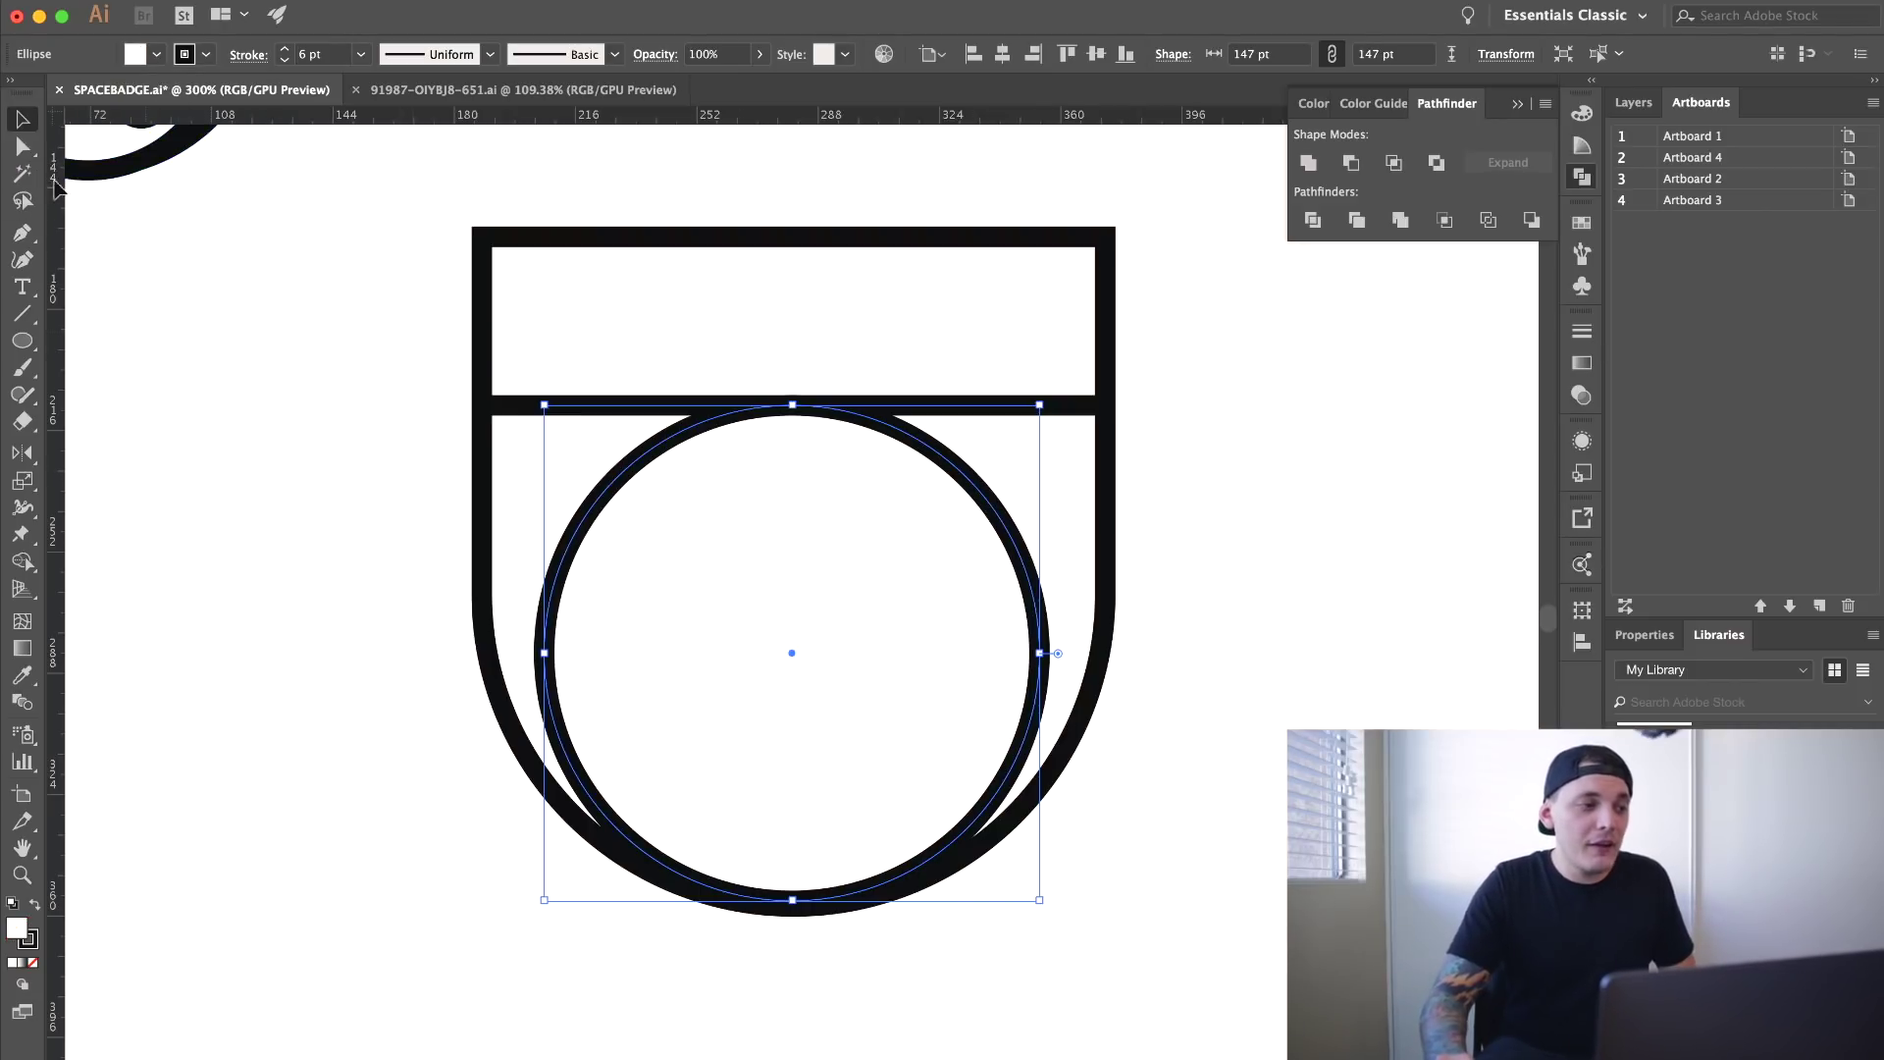
- Set the circle's fill to none and draw a horizontal line just below the divider, extending past both shield sides
left_click(22, 312)
key("slash")
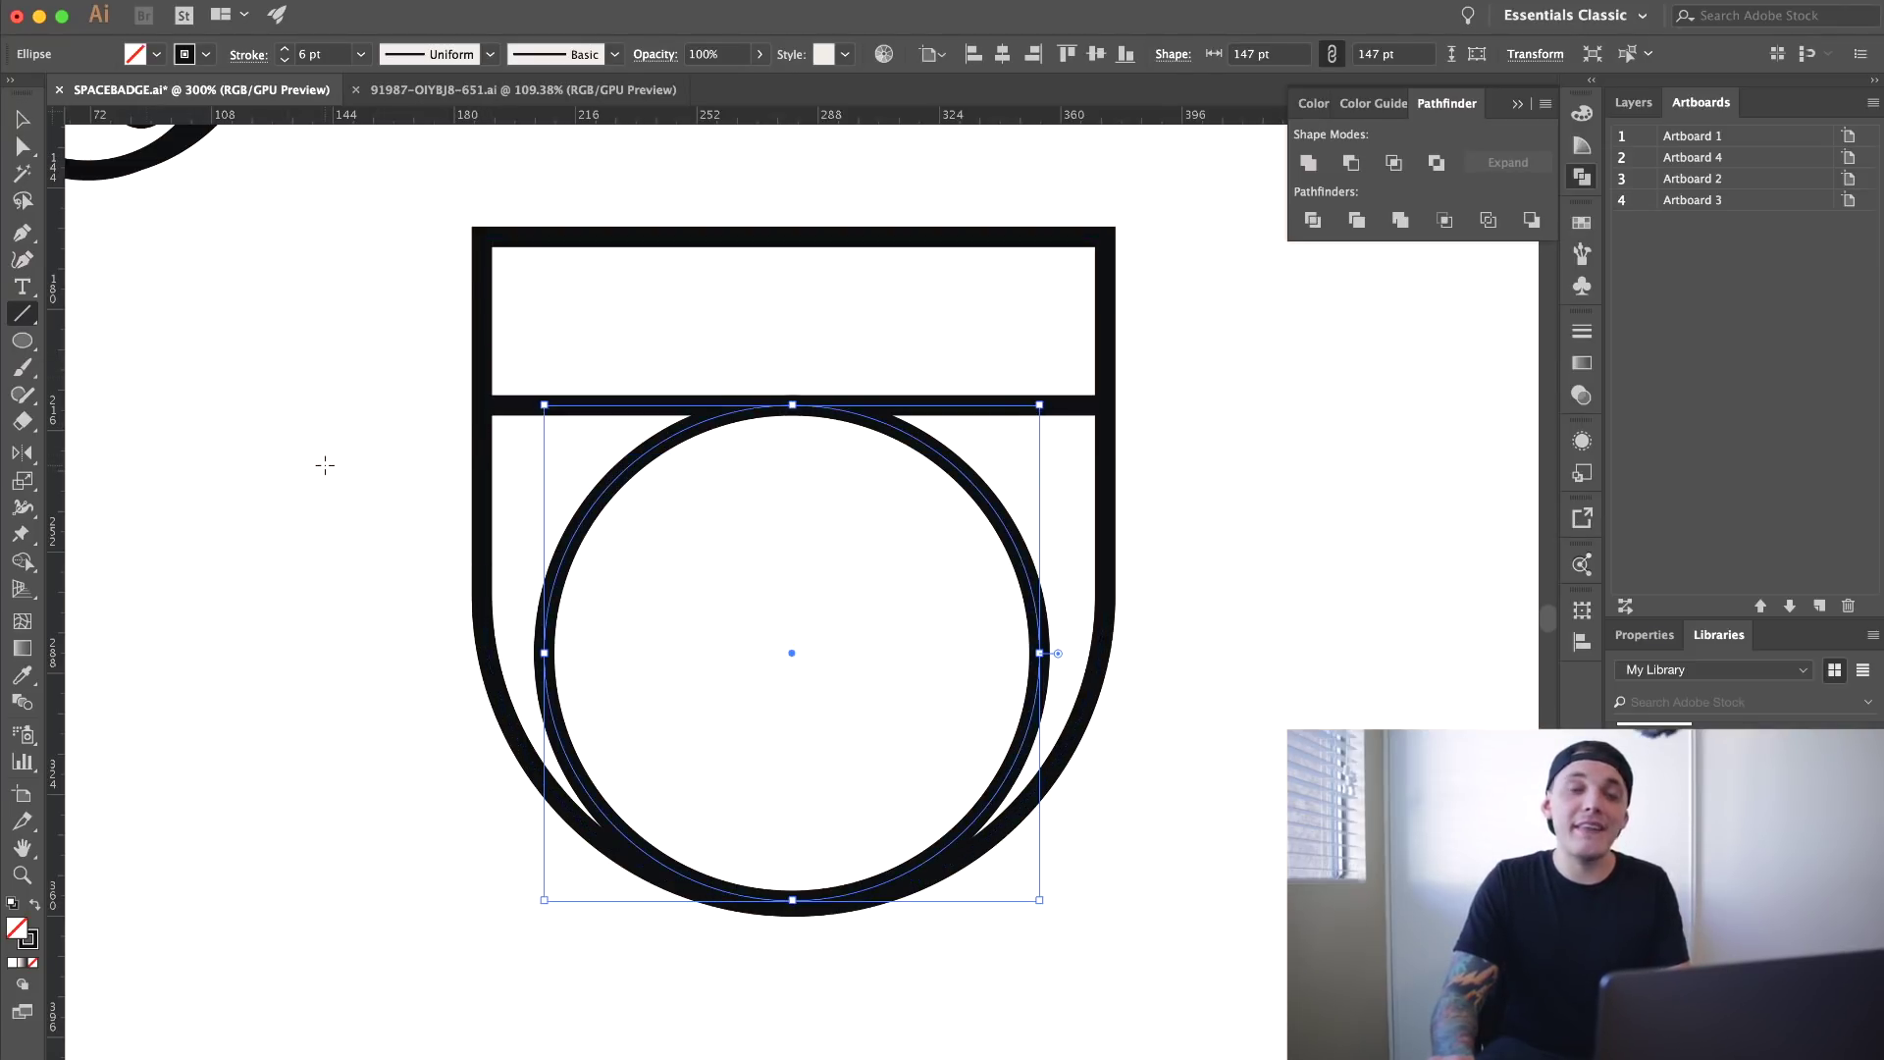
left_click_drag(325, 464, 1169, 464)
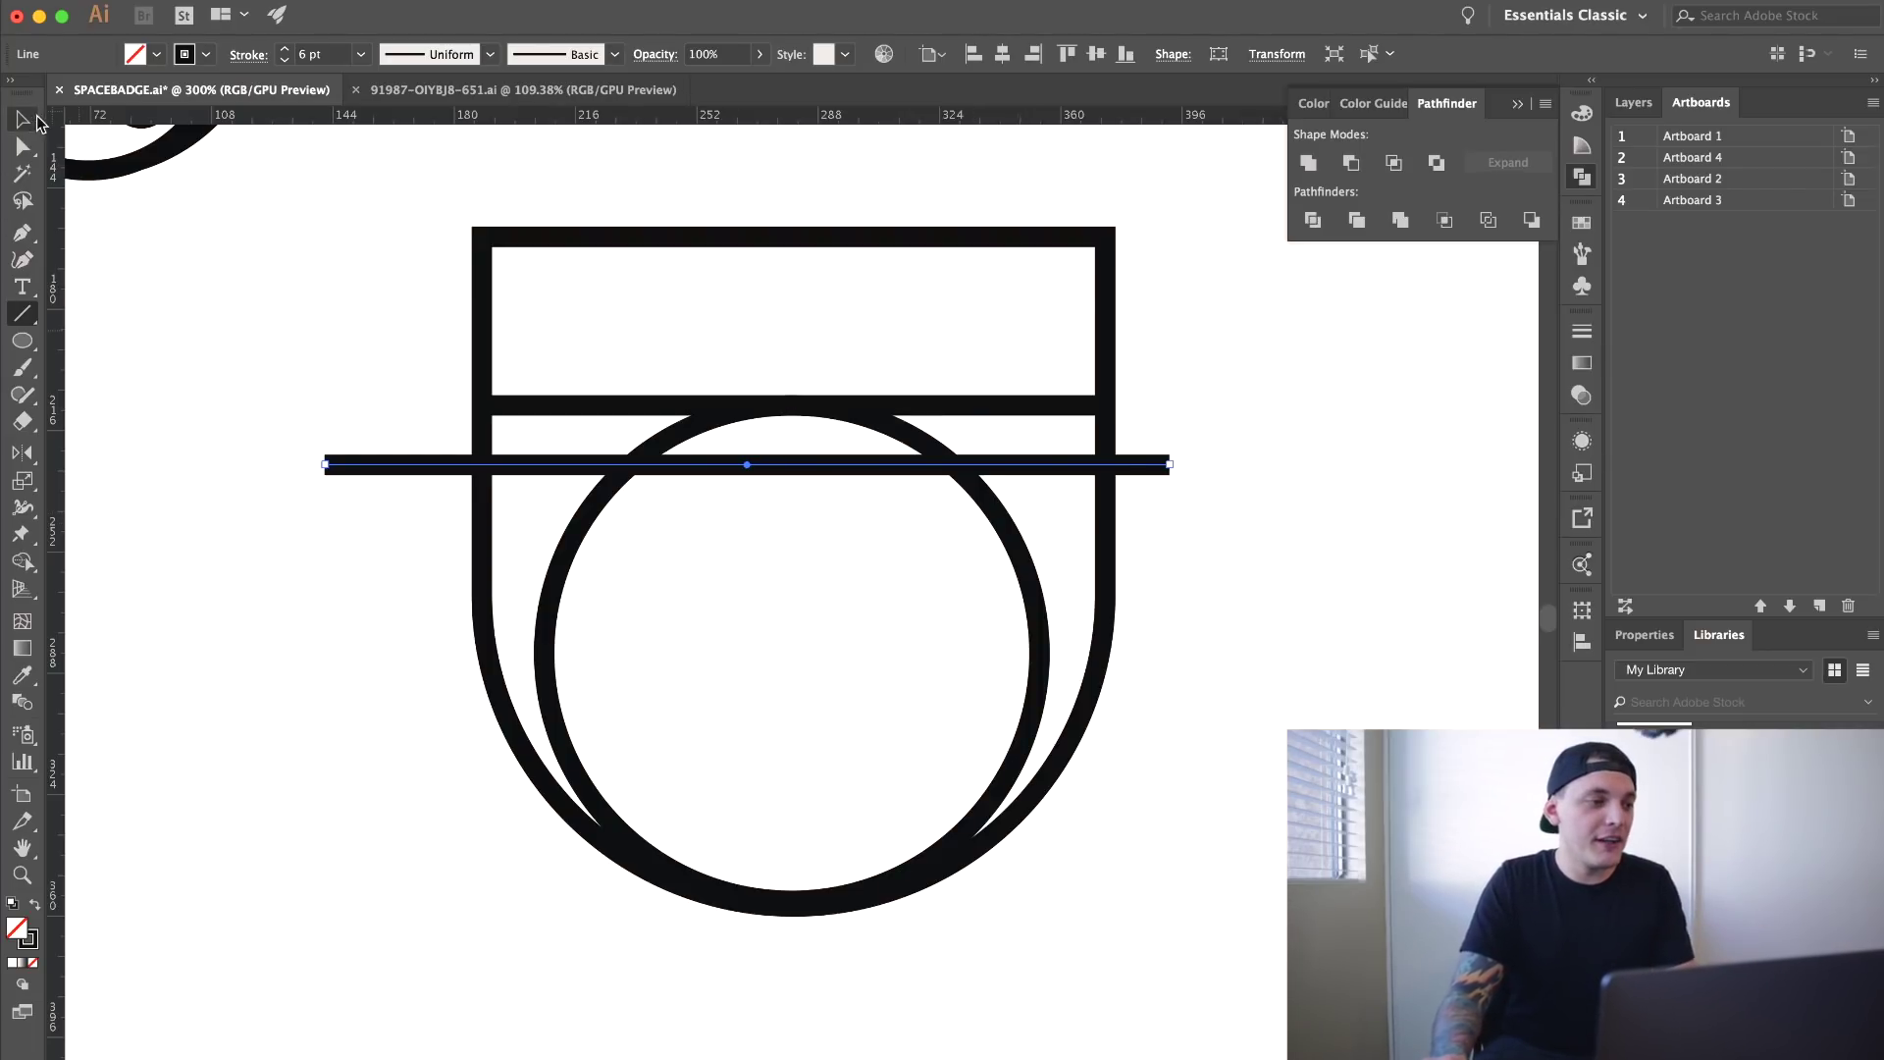
- Reduce the new horizontal line's stroke weight to 4 pt and deselect it
left_click(36, 120)
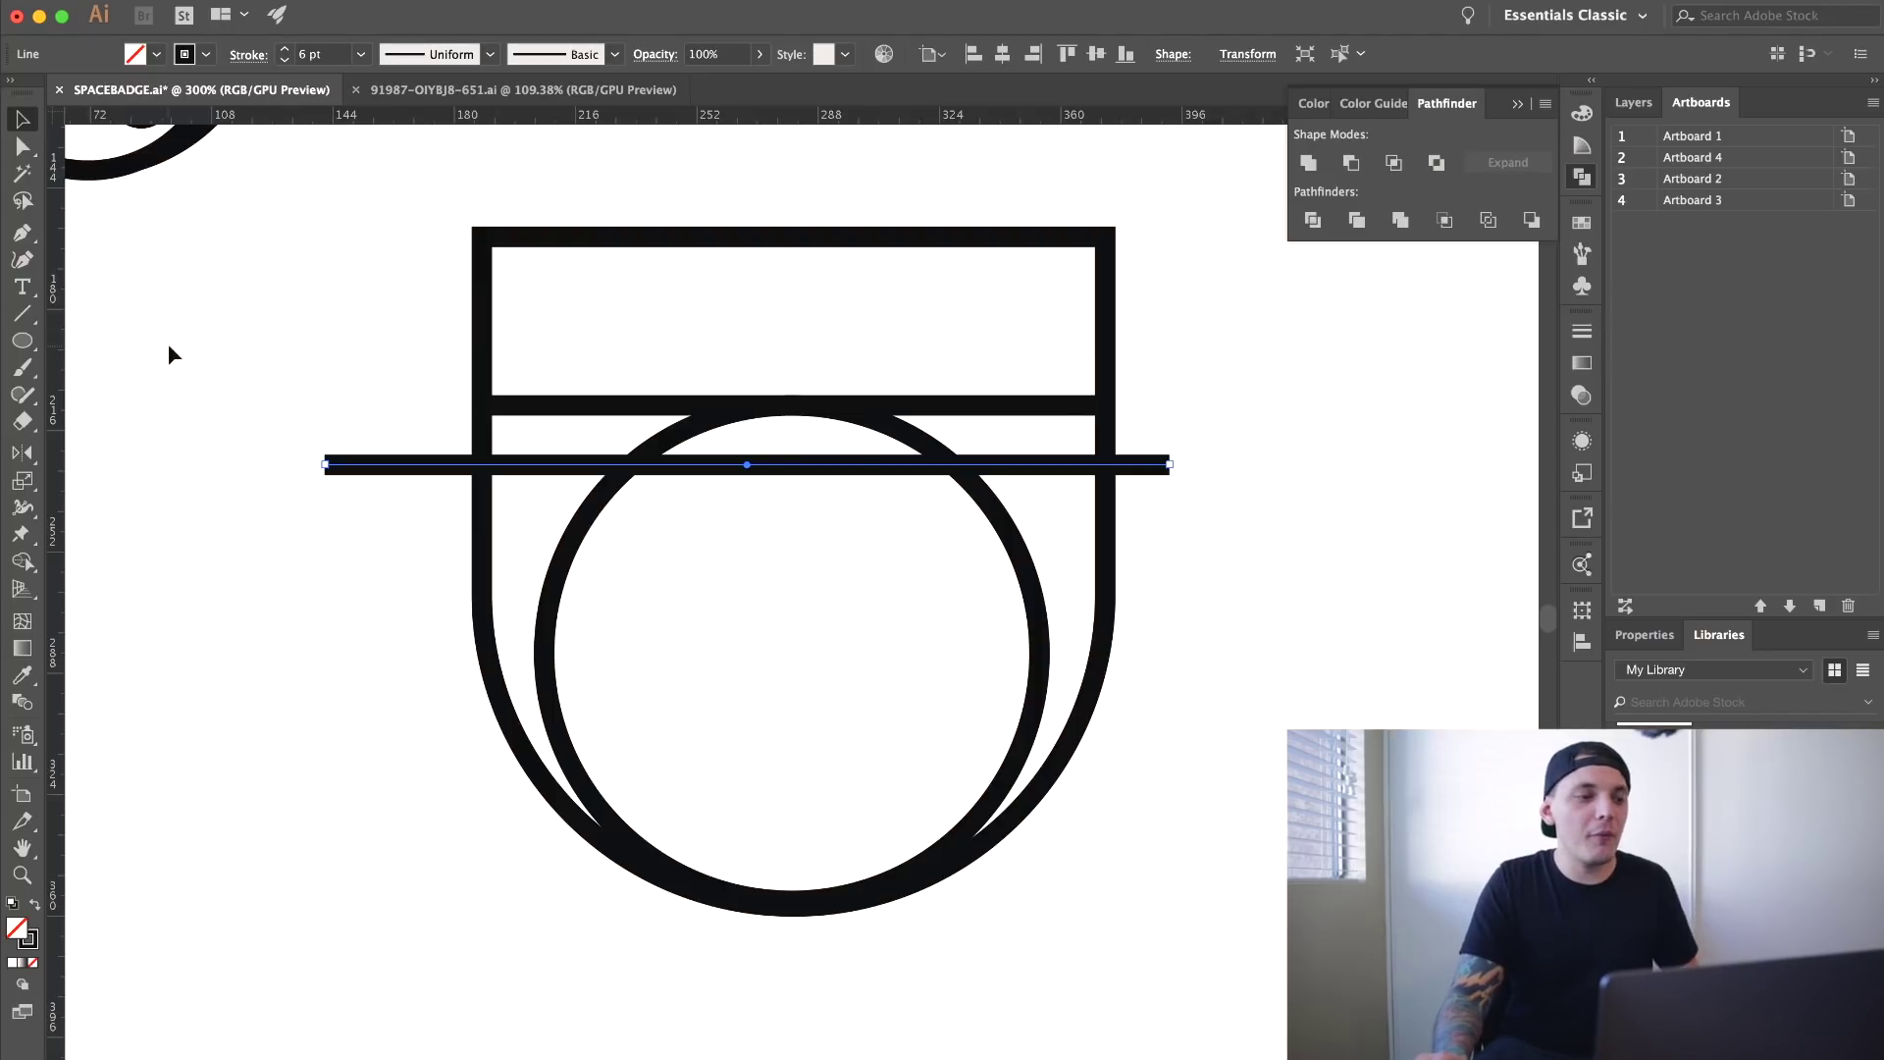
left_click(282, 61)
left_click(283, 61)
left_click(283, 61)
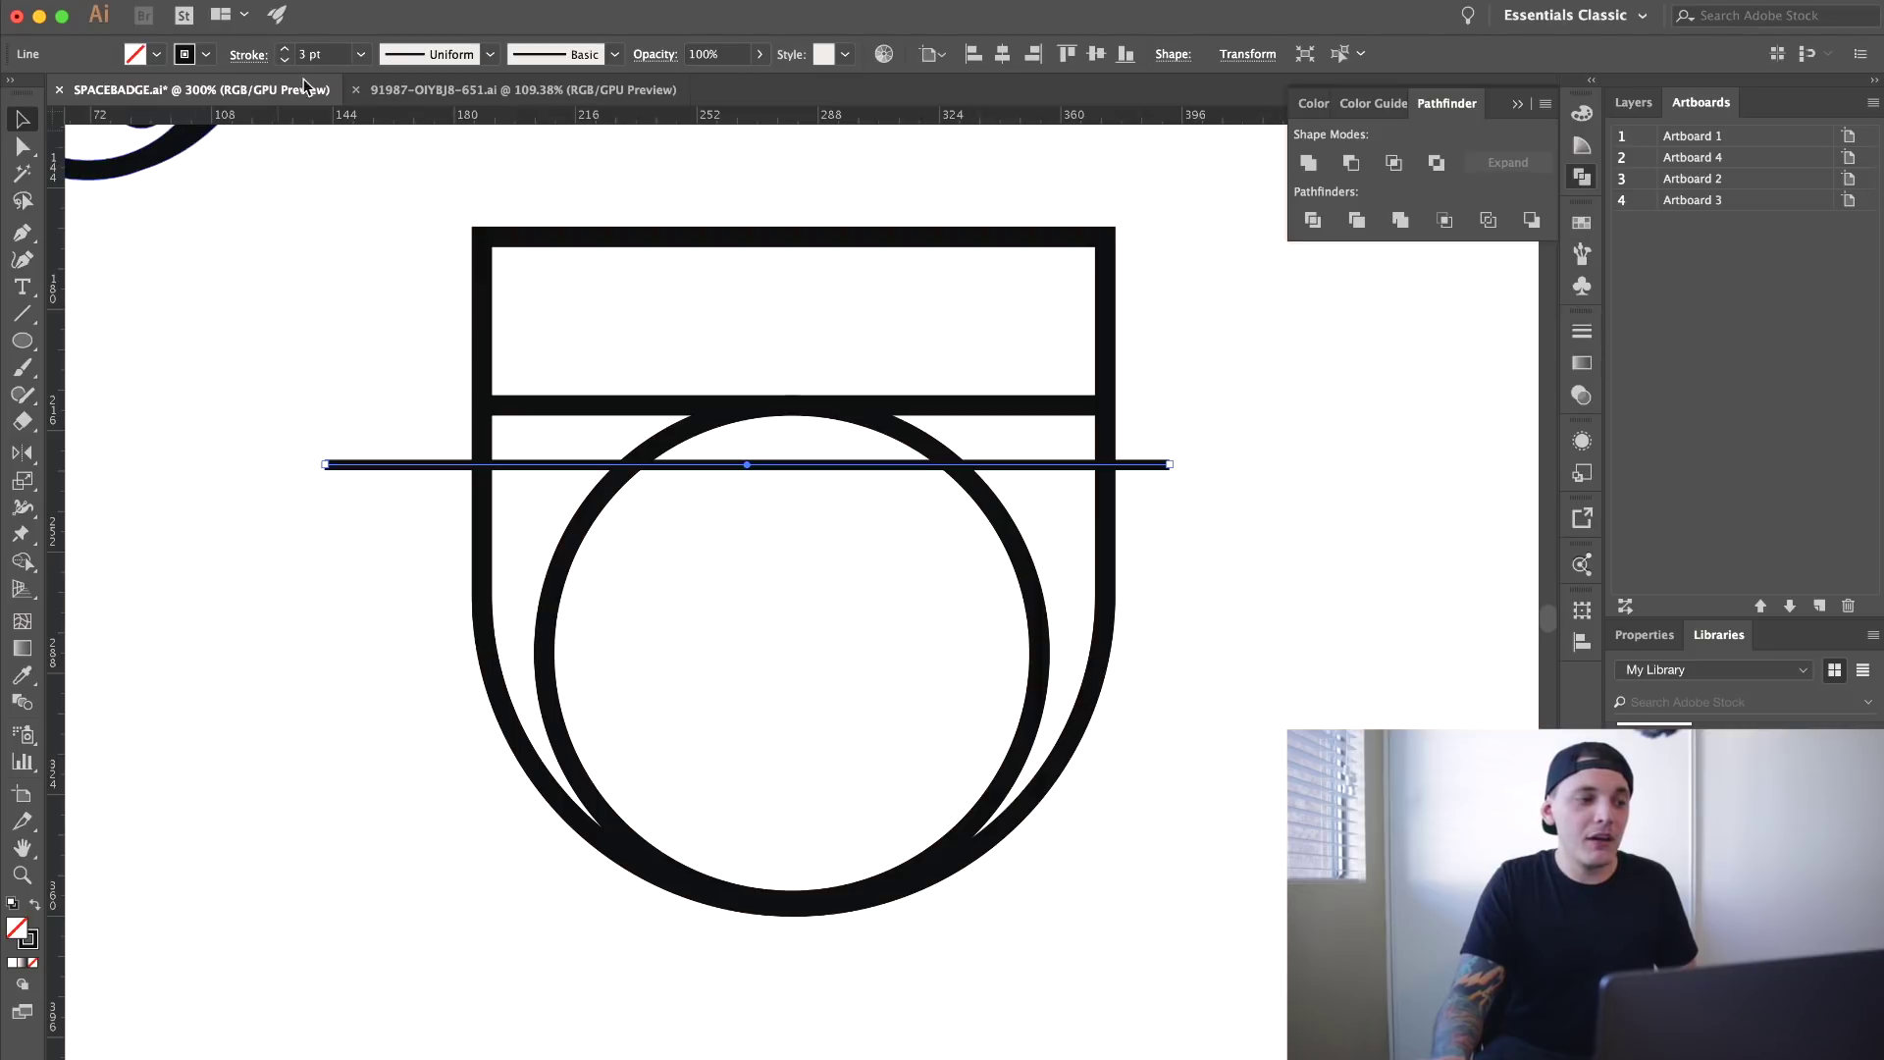
left_click(283, 50)
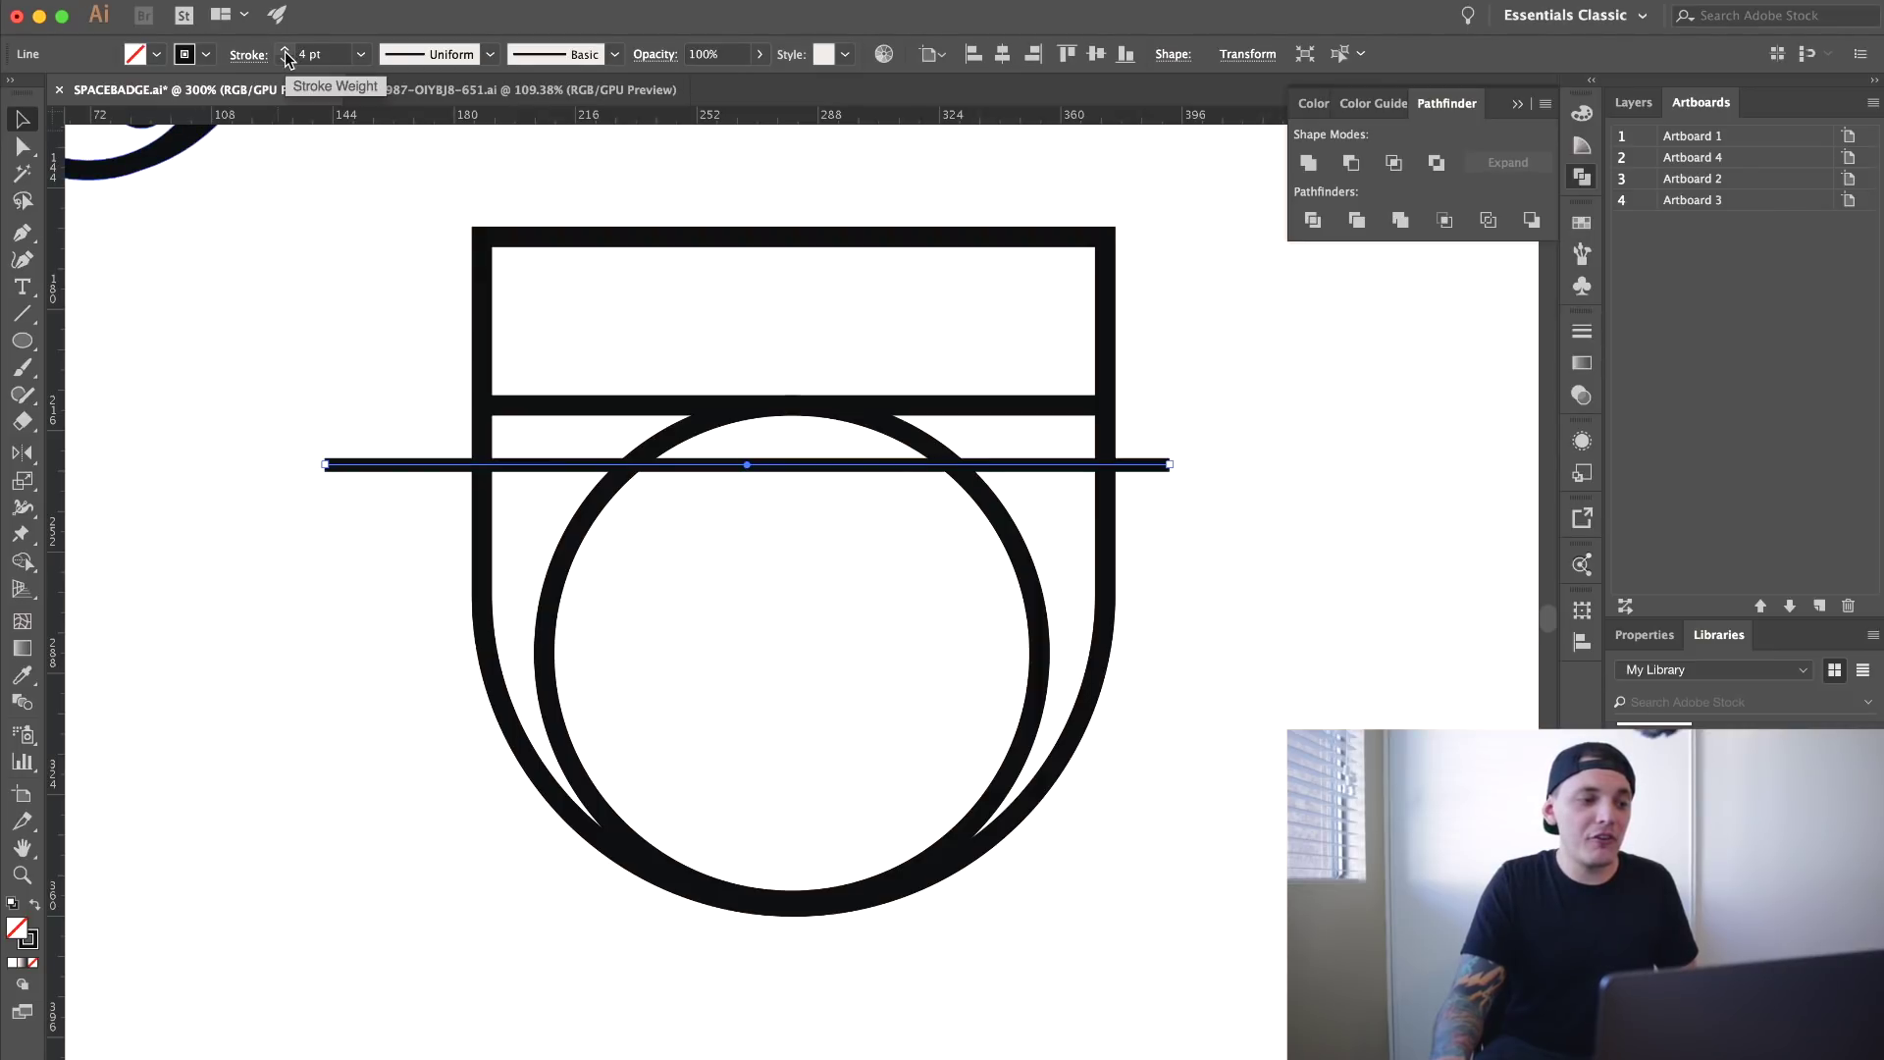
left_click(278, 199)
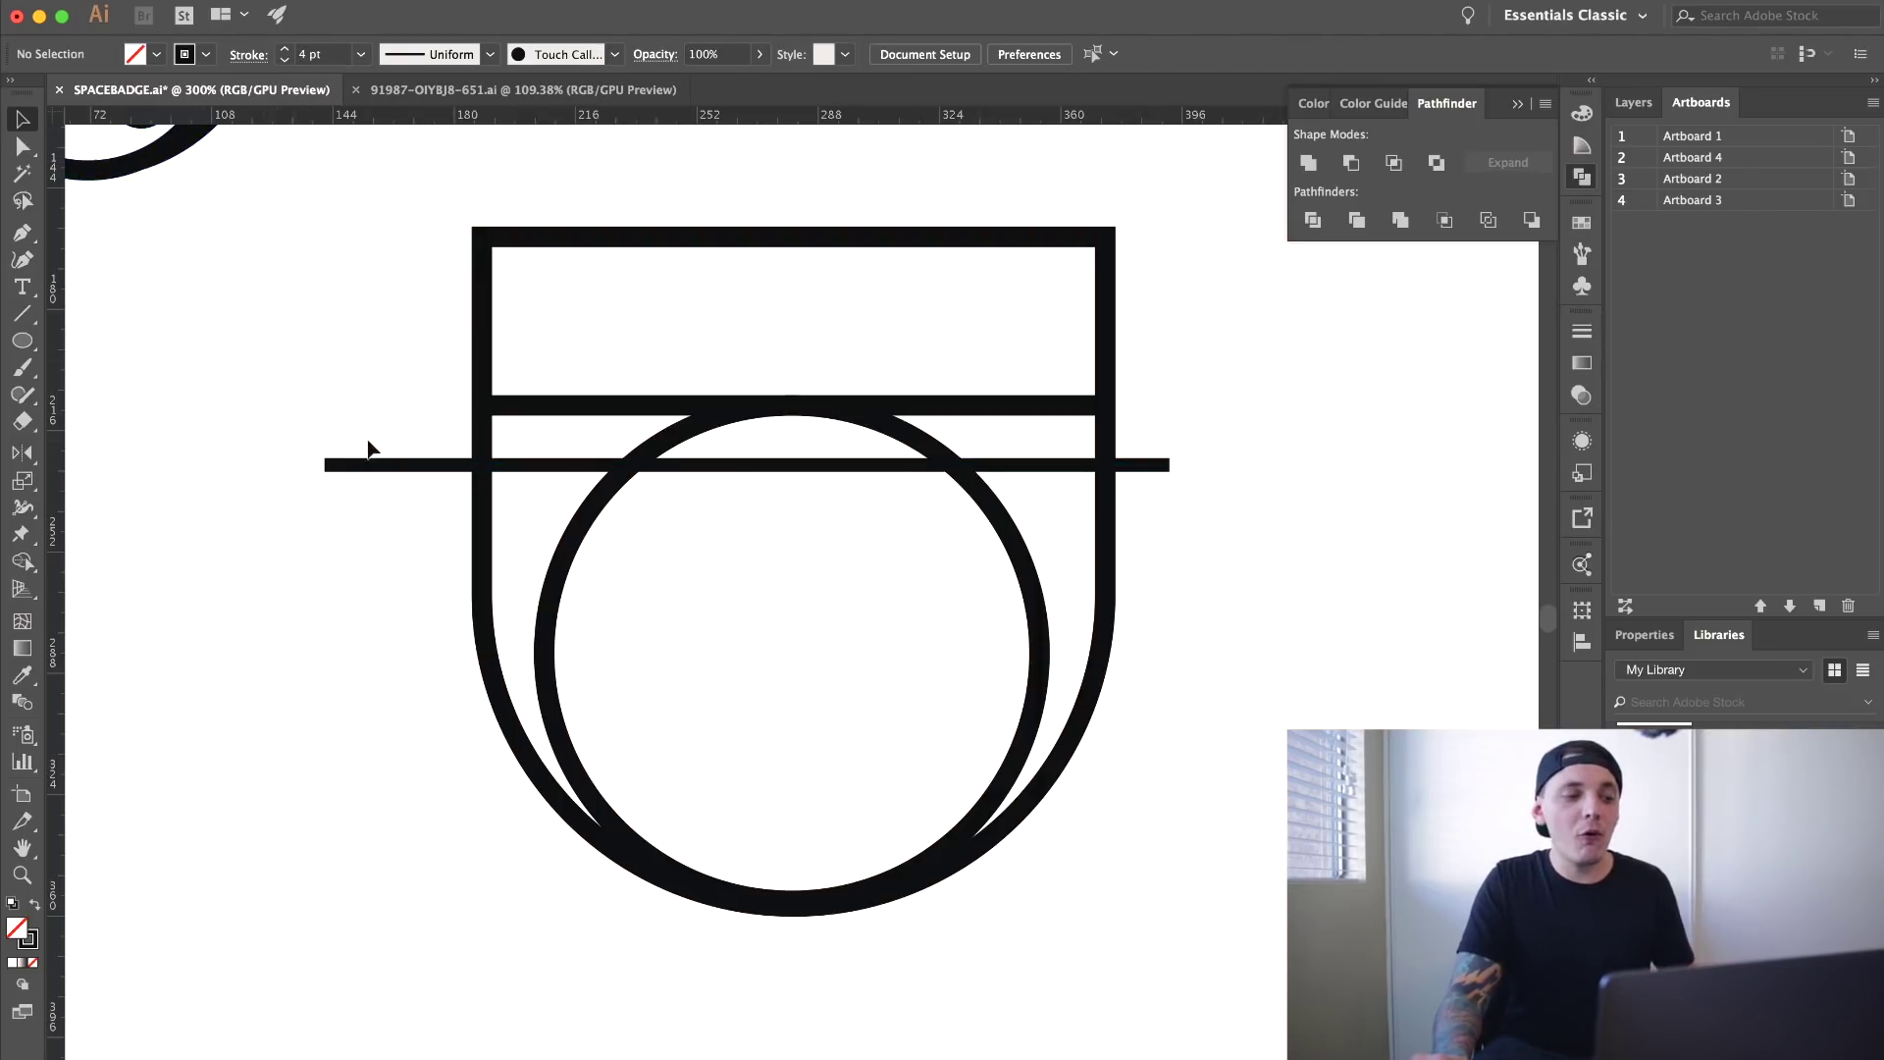
- Center the 4 pt line horizontally over the shield and deselect it
left_click(389, 470)
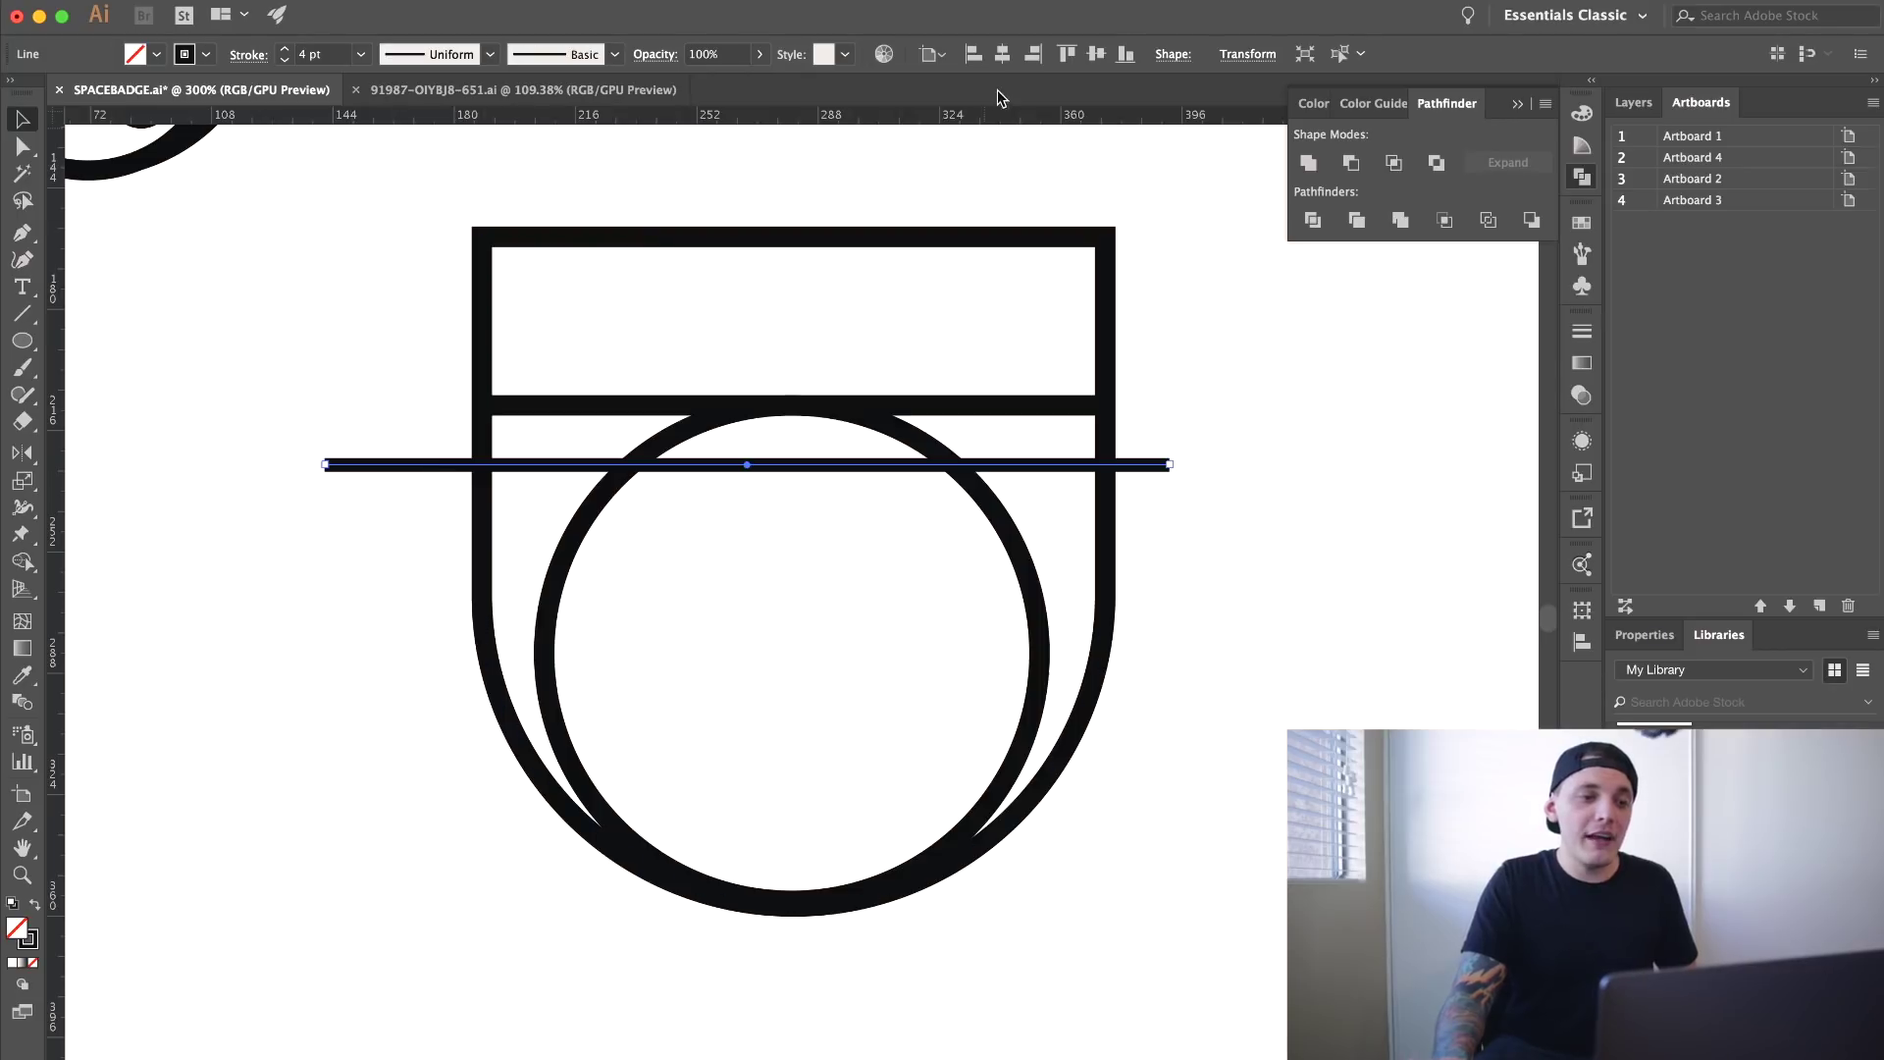
left_click(1002, 59)
left_click(1294, 475)
- Duplicate the 4 pt line straight down repeatedly at roughly even spacing until ten parallel lines cross the shield
scroll(1177, 446, "up", 1)
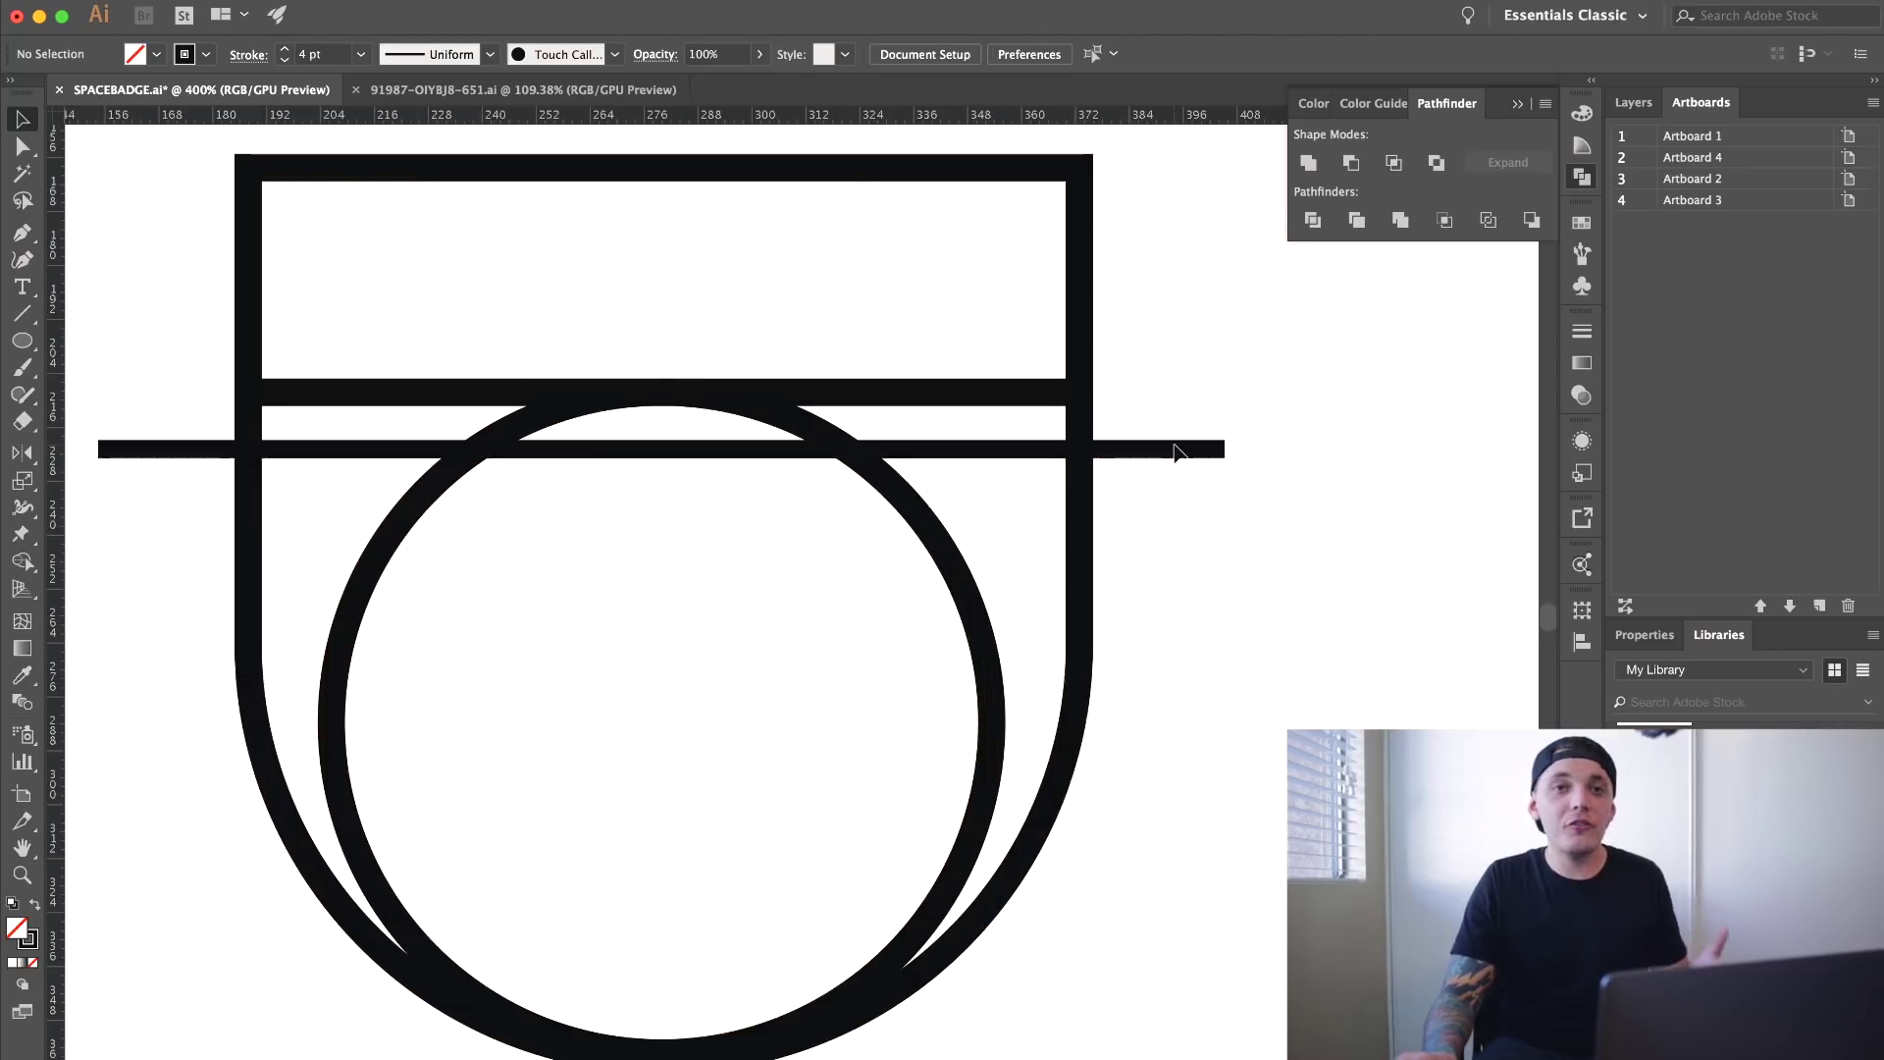
left_click(1182, 450)
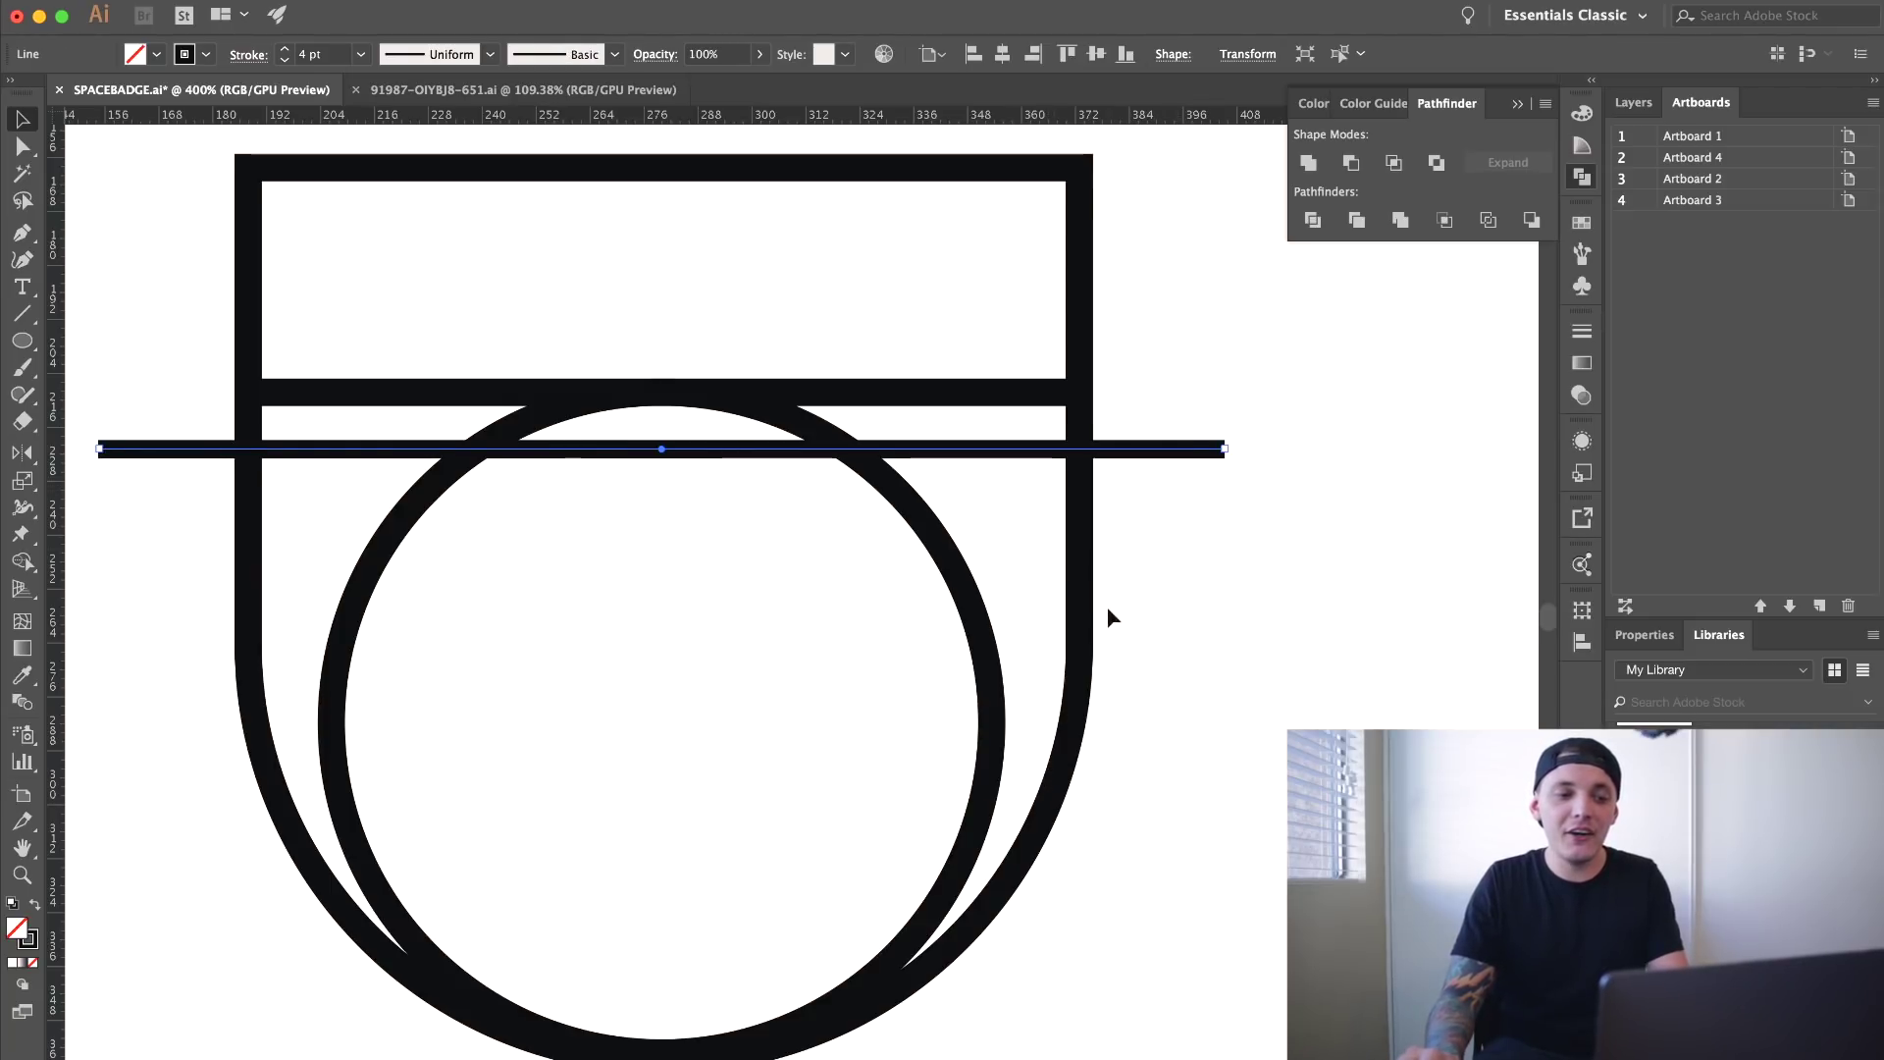
scroll(1115, 500, "down", 2)
left_click_drag(1236, 249, 1183, 424)
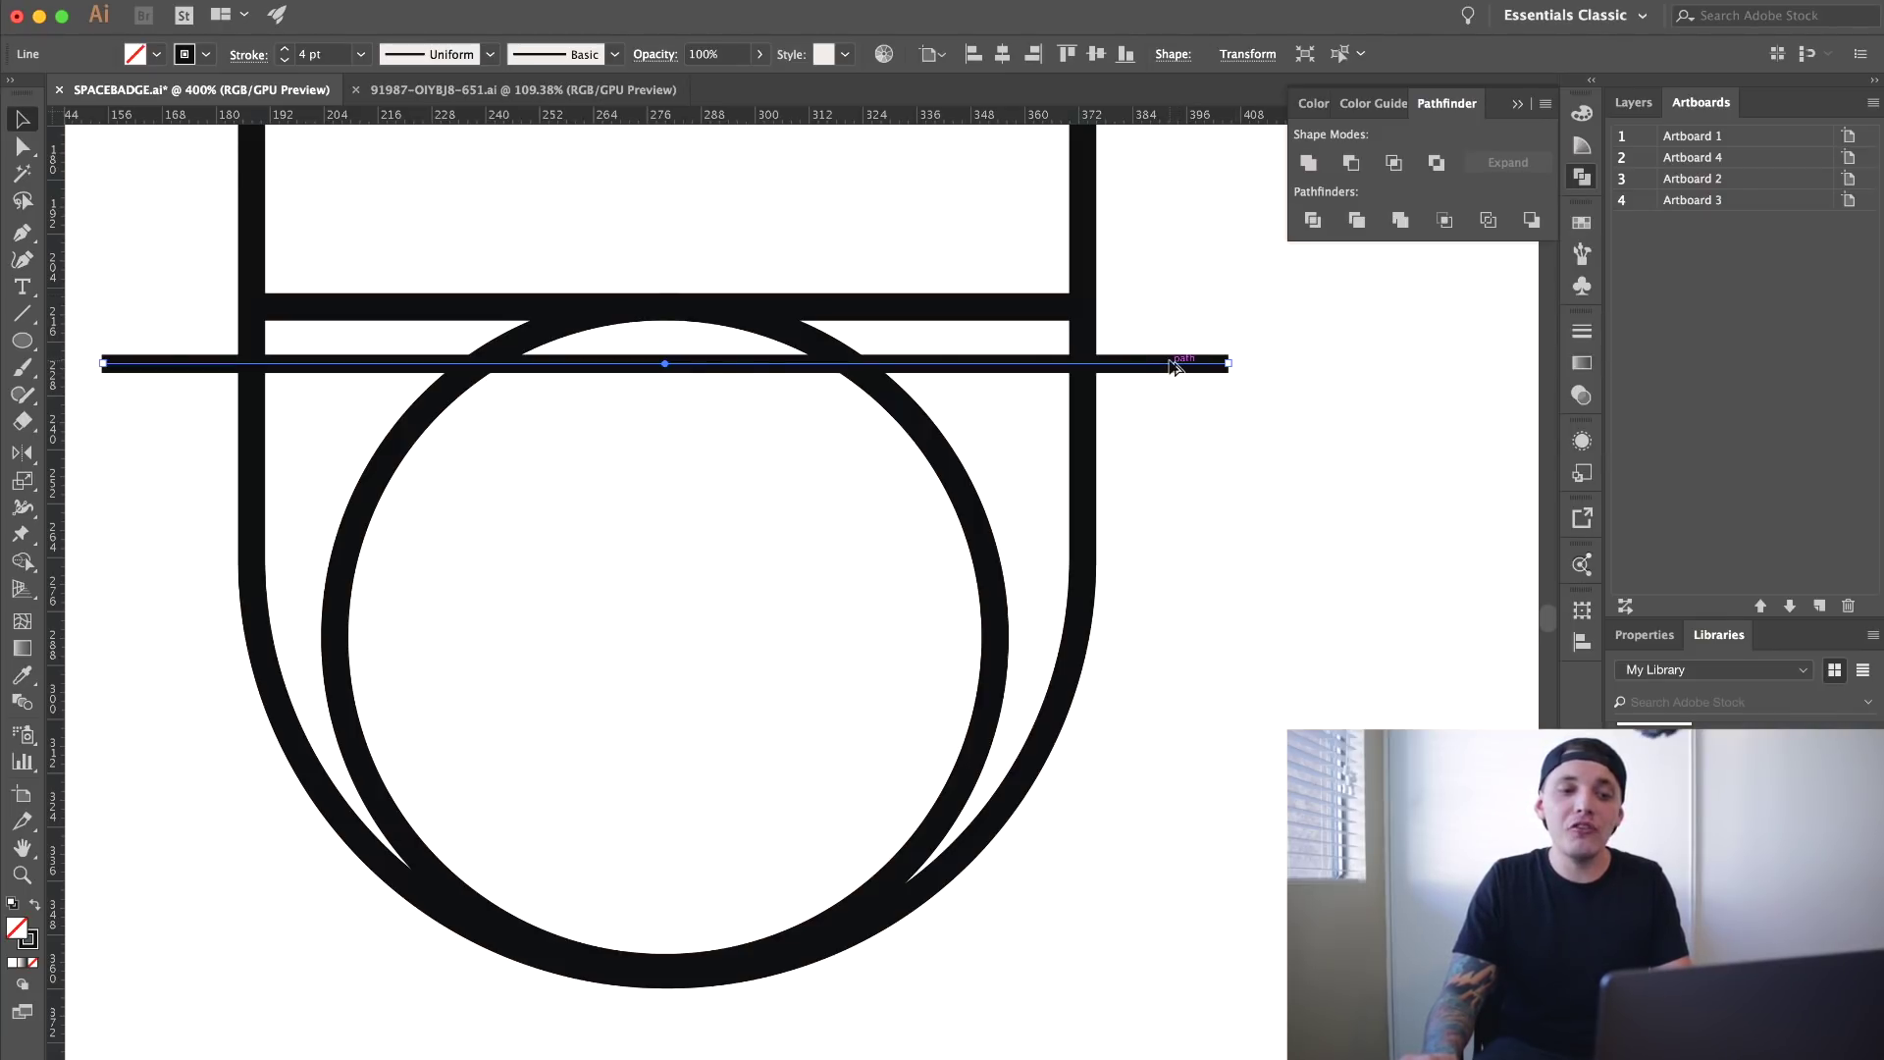
left_click_drag(1174, 365, 1173, 420)
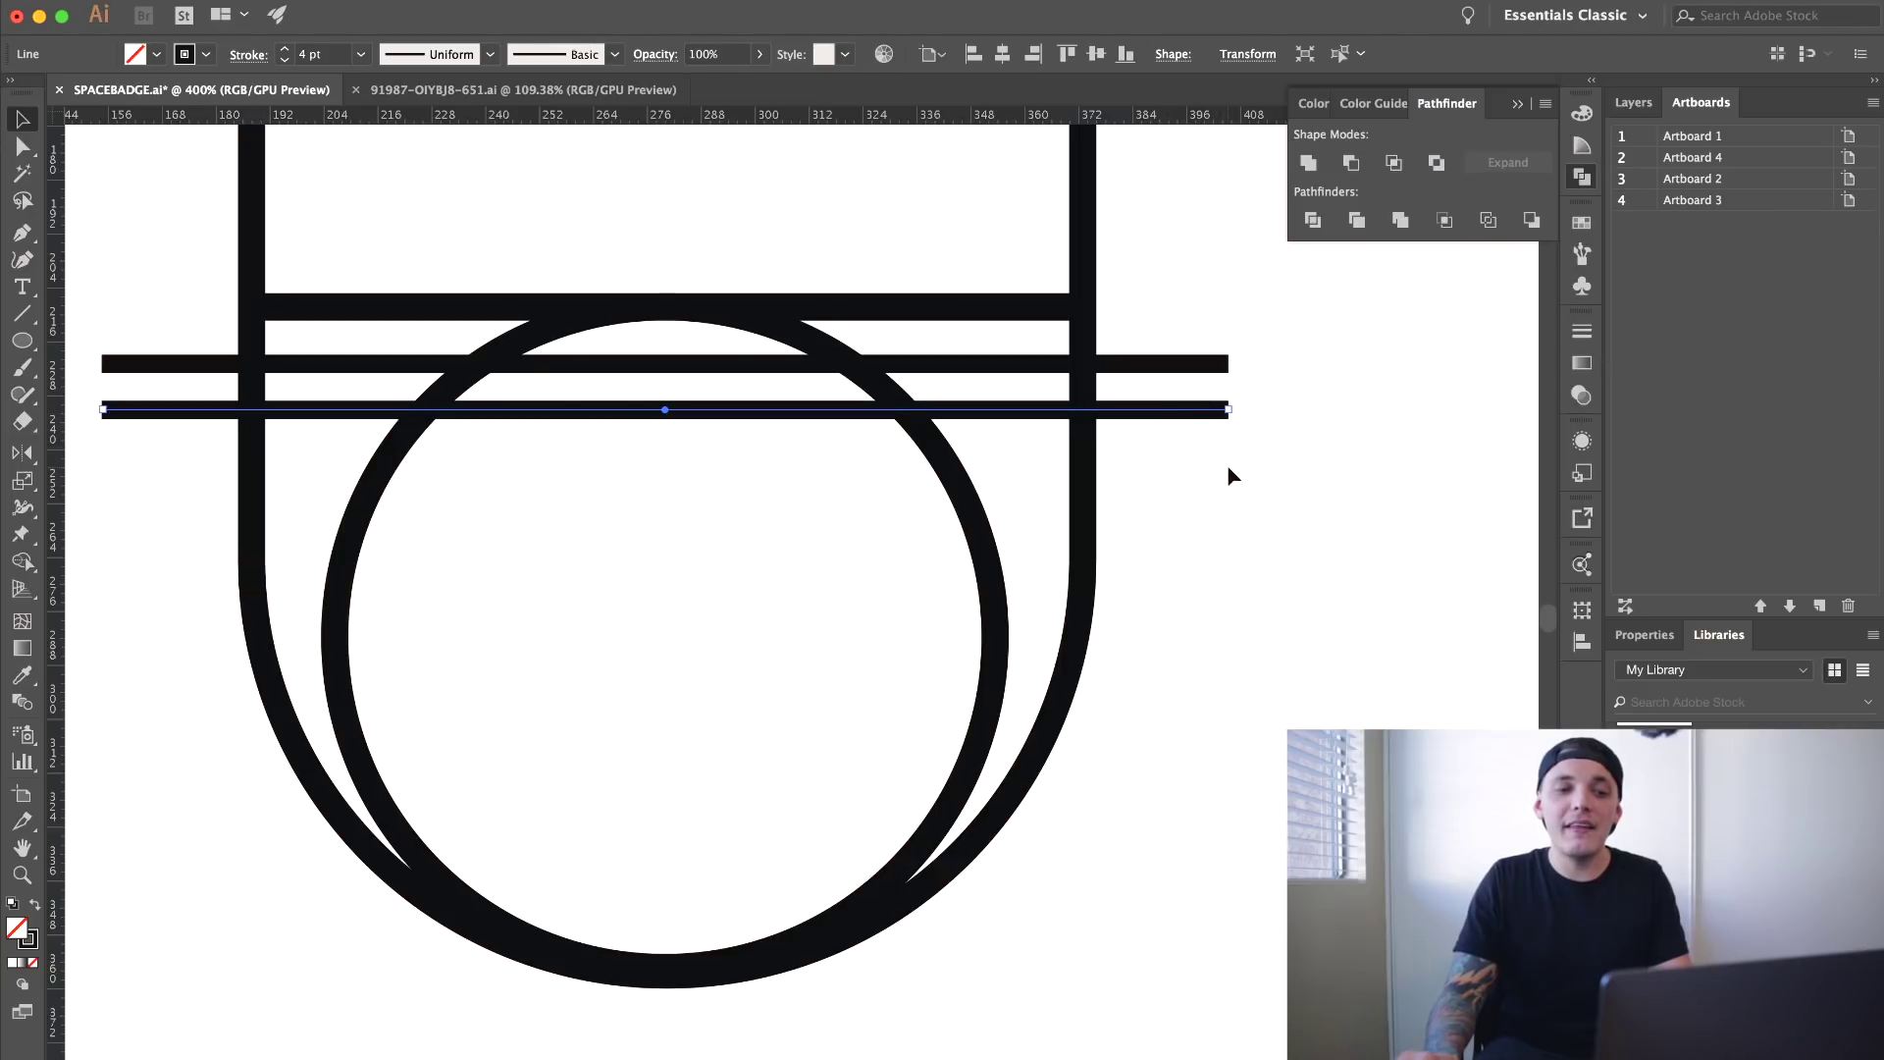
left_click(1228, 474)
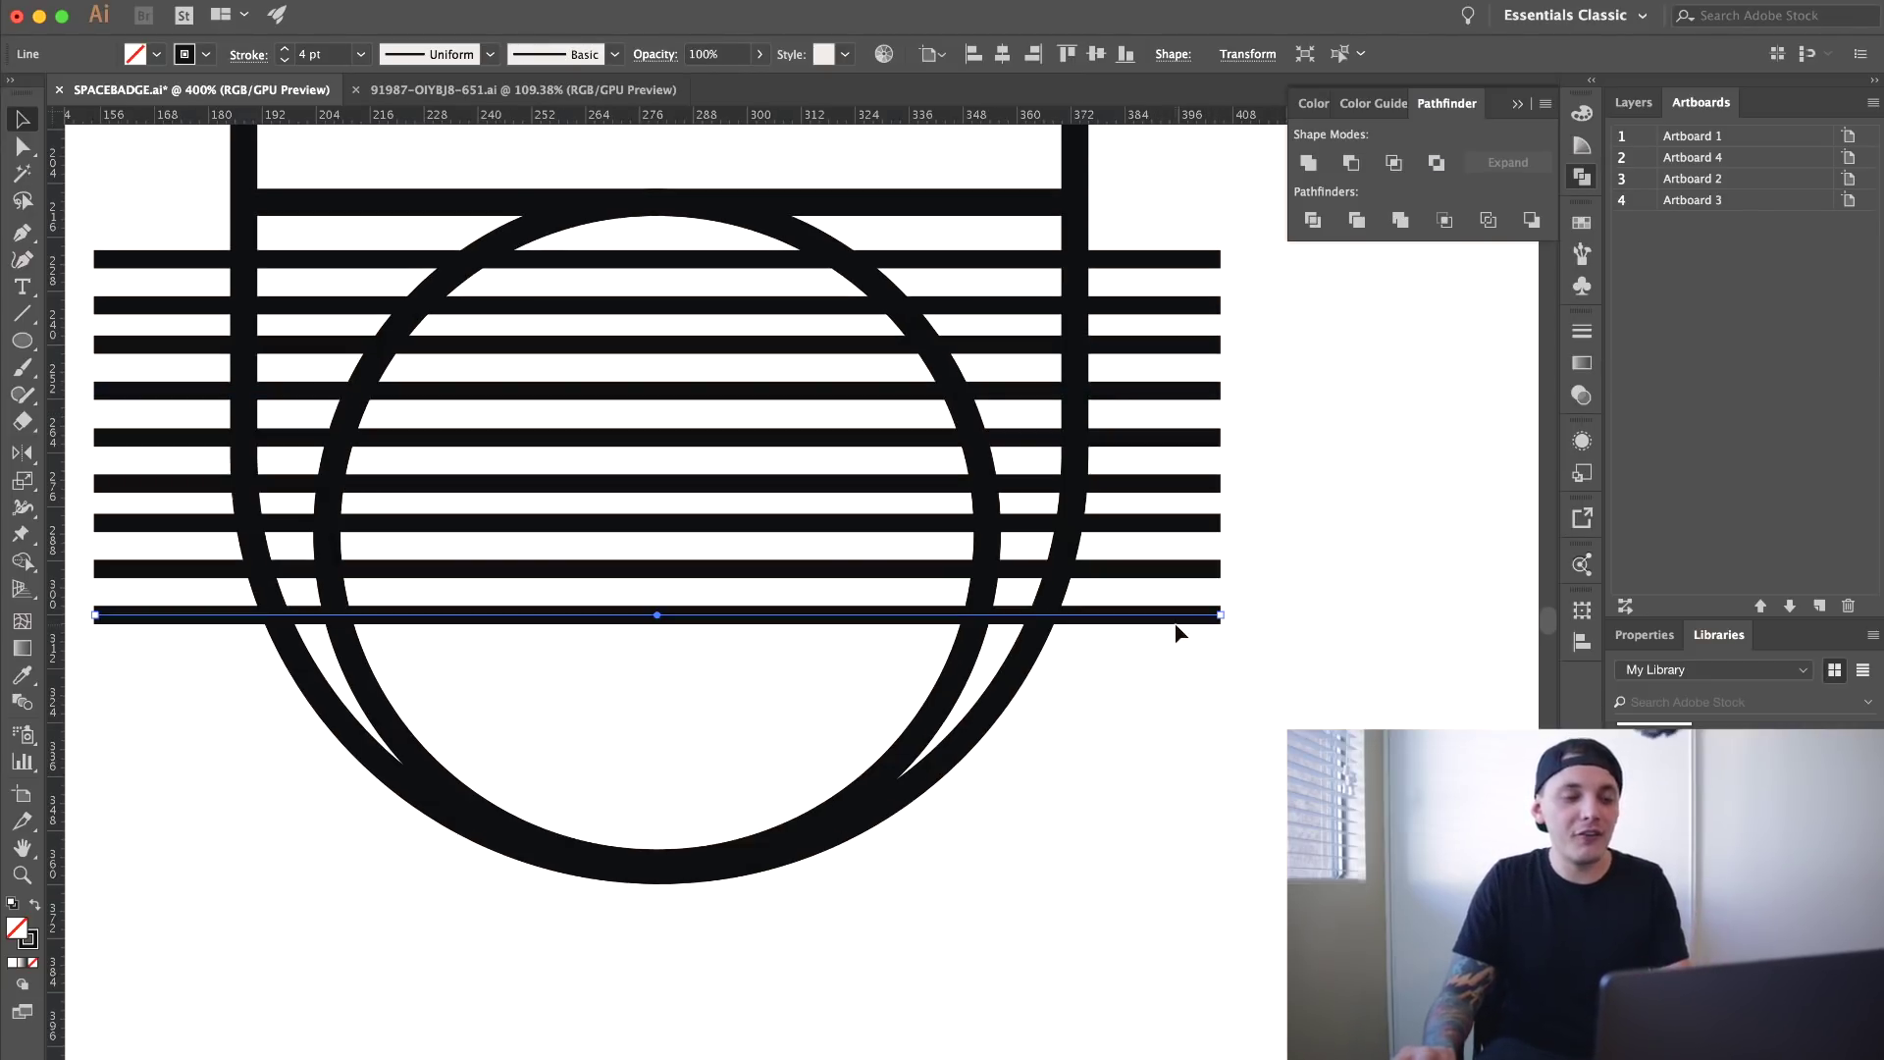
left_click_drag(1177, 618, 1181, 673)
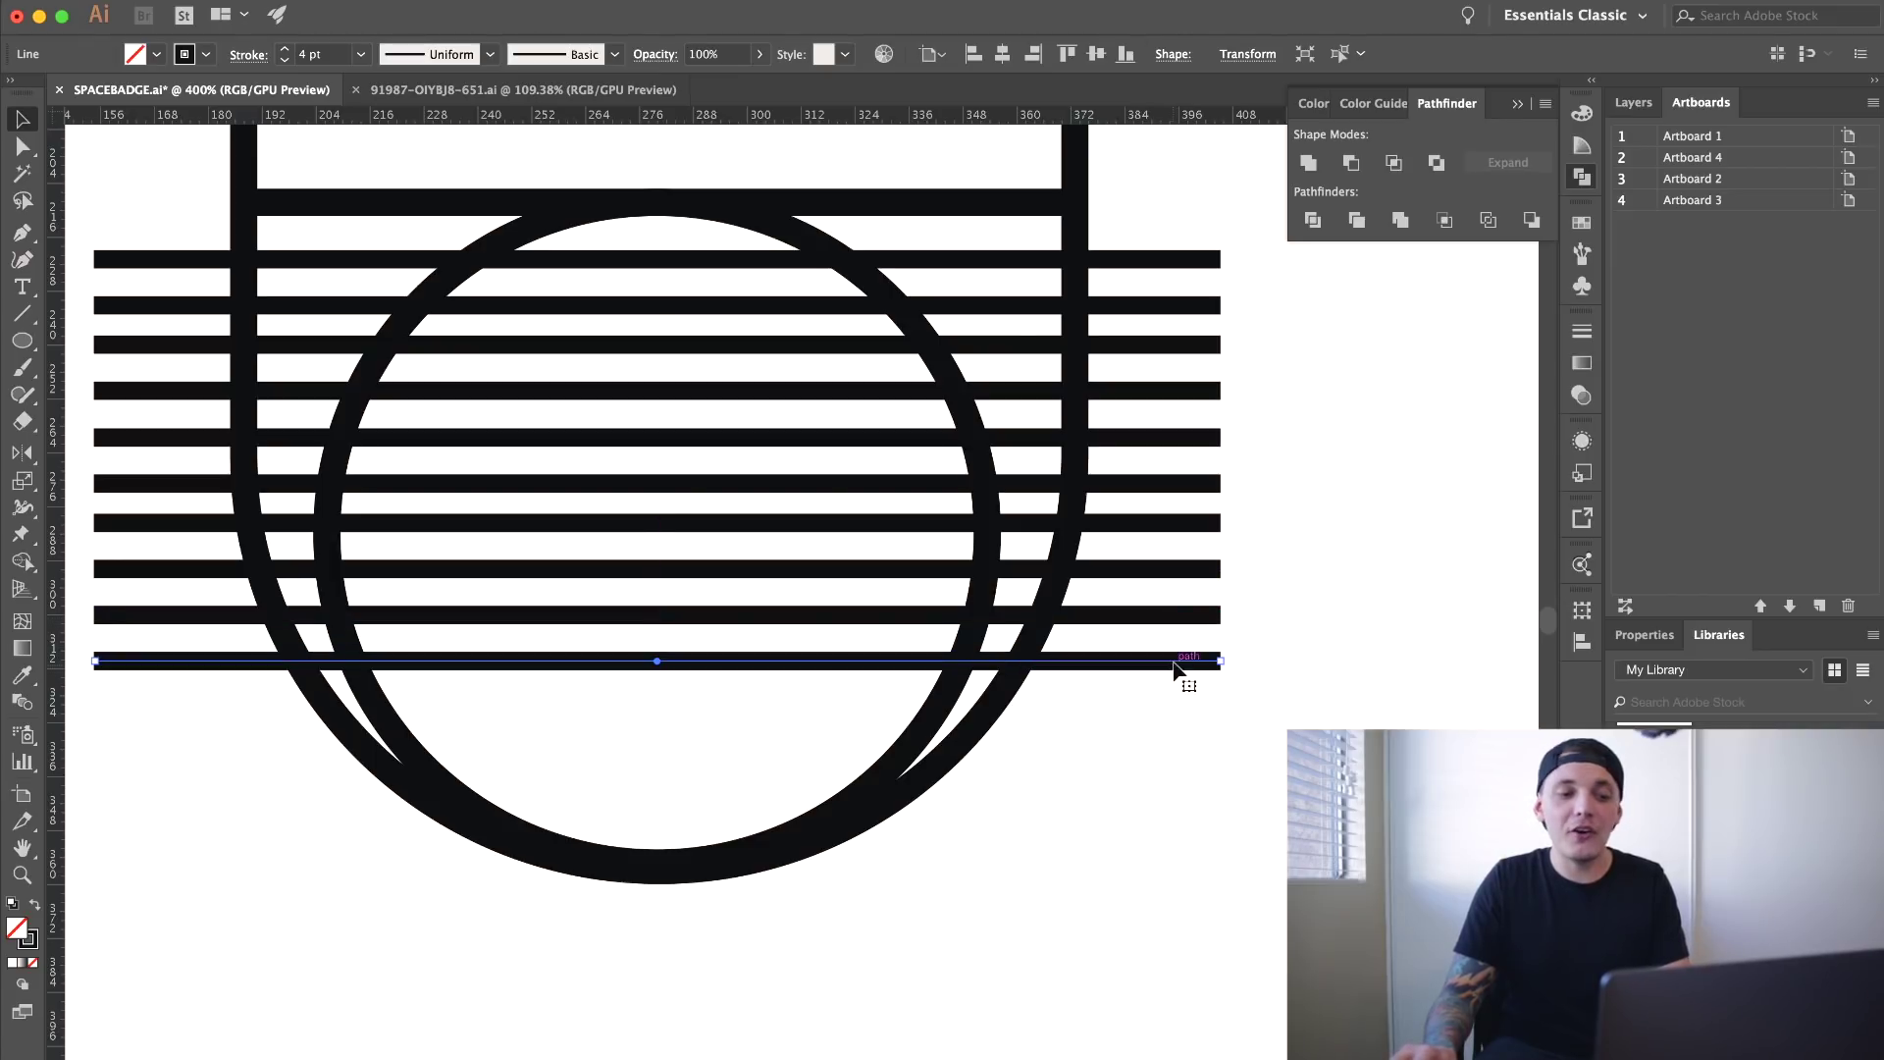
- Reduce the stroke weight of all ten horizontal lines to 3 pt
left_click(1139, 691)
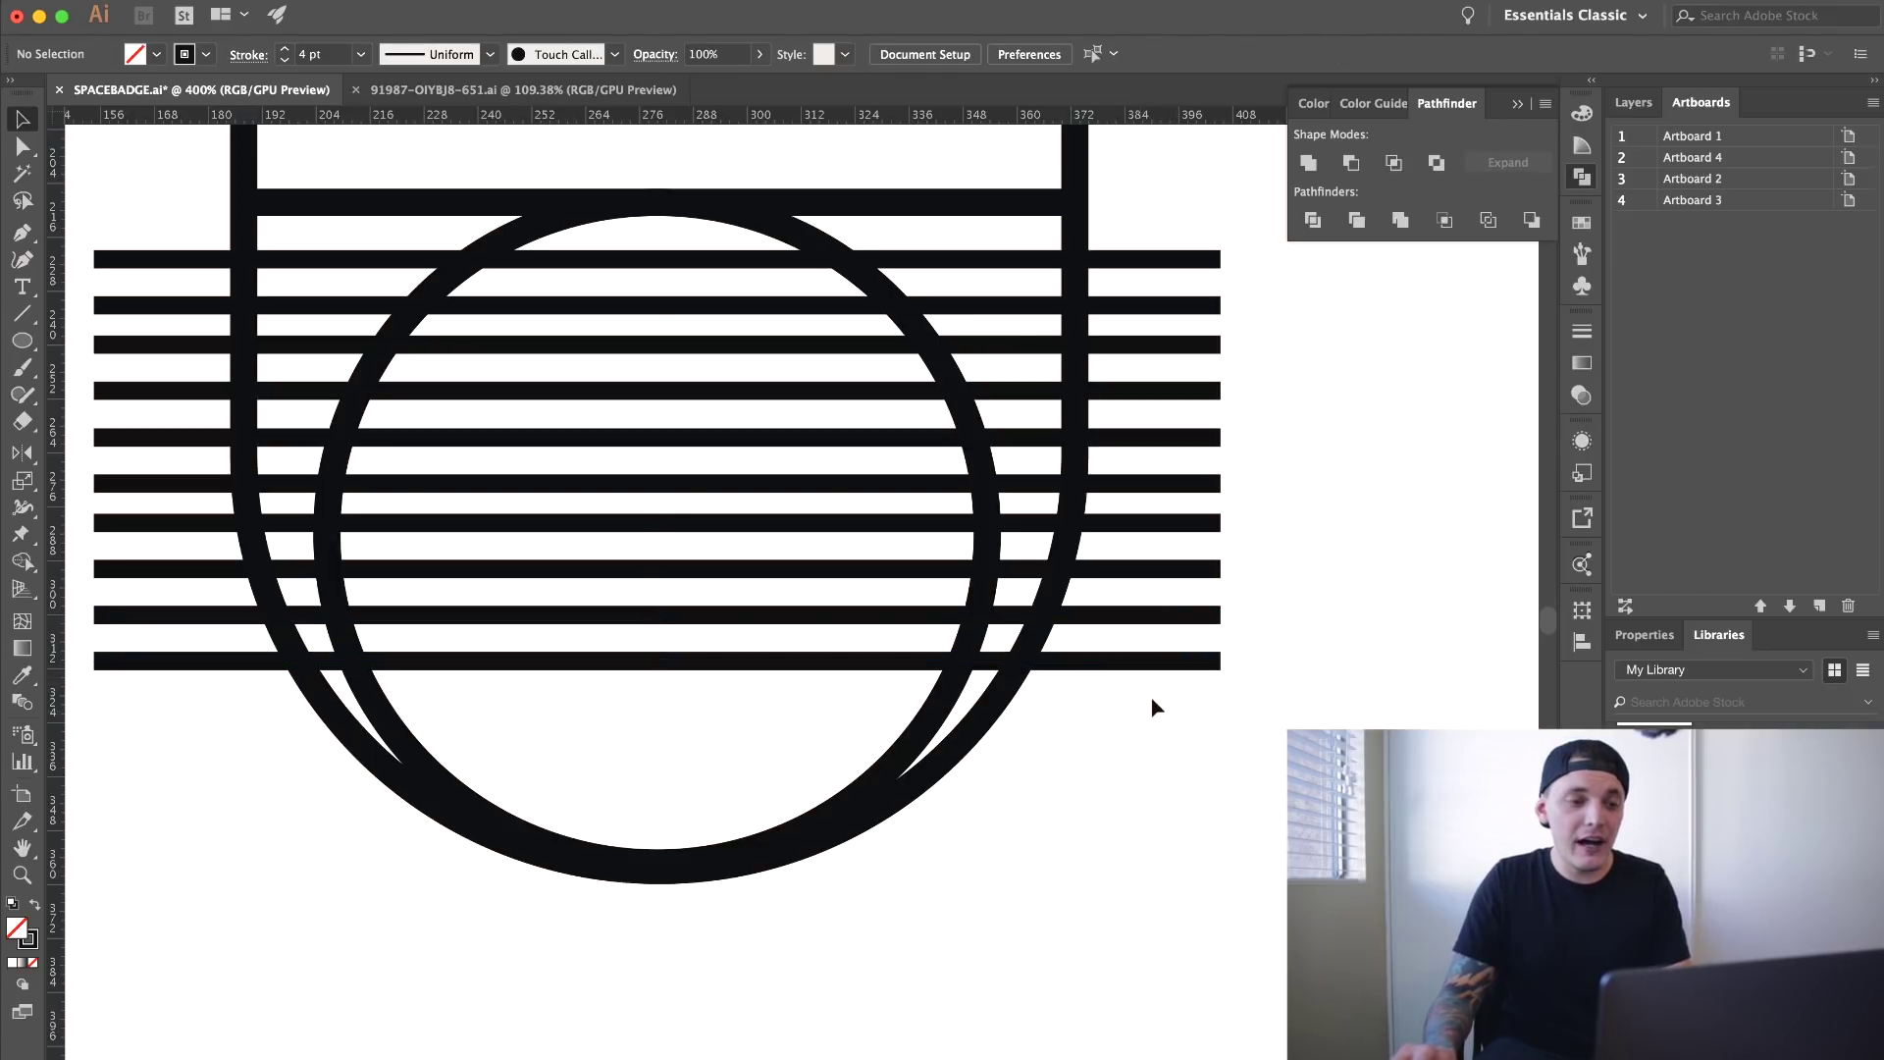
left_click_drag(1183, 758, 1188, 237)
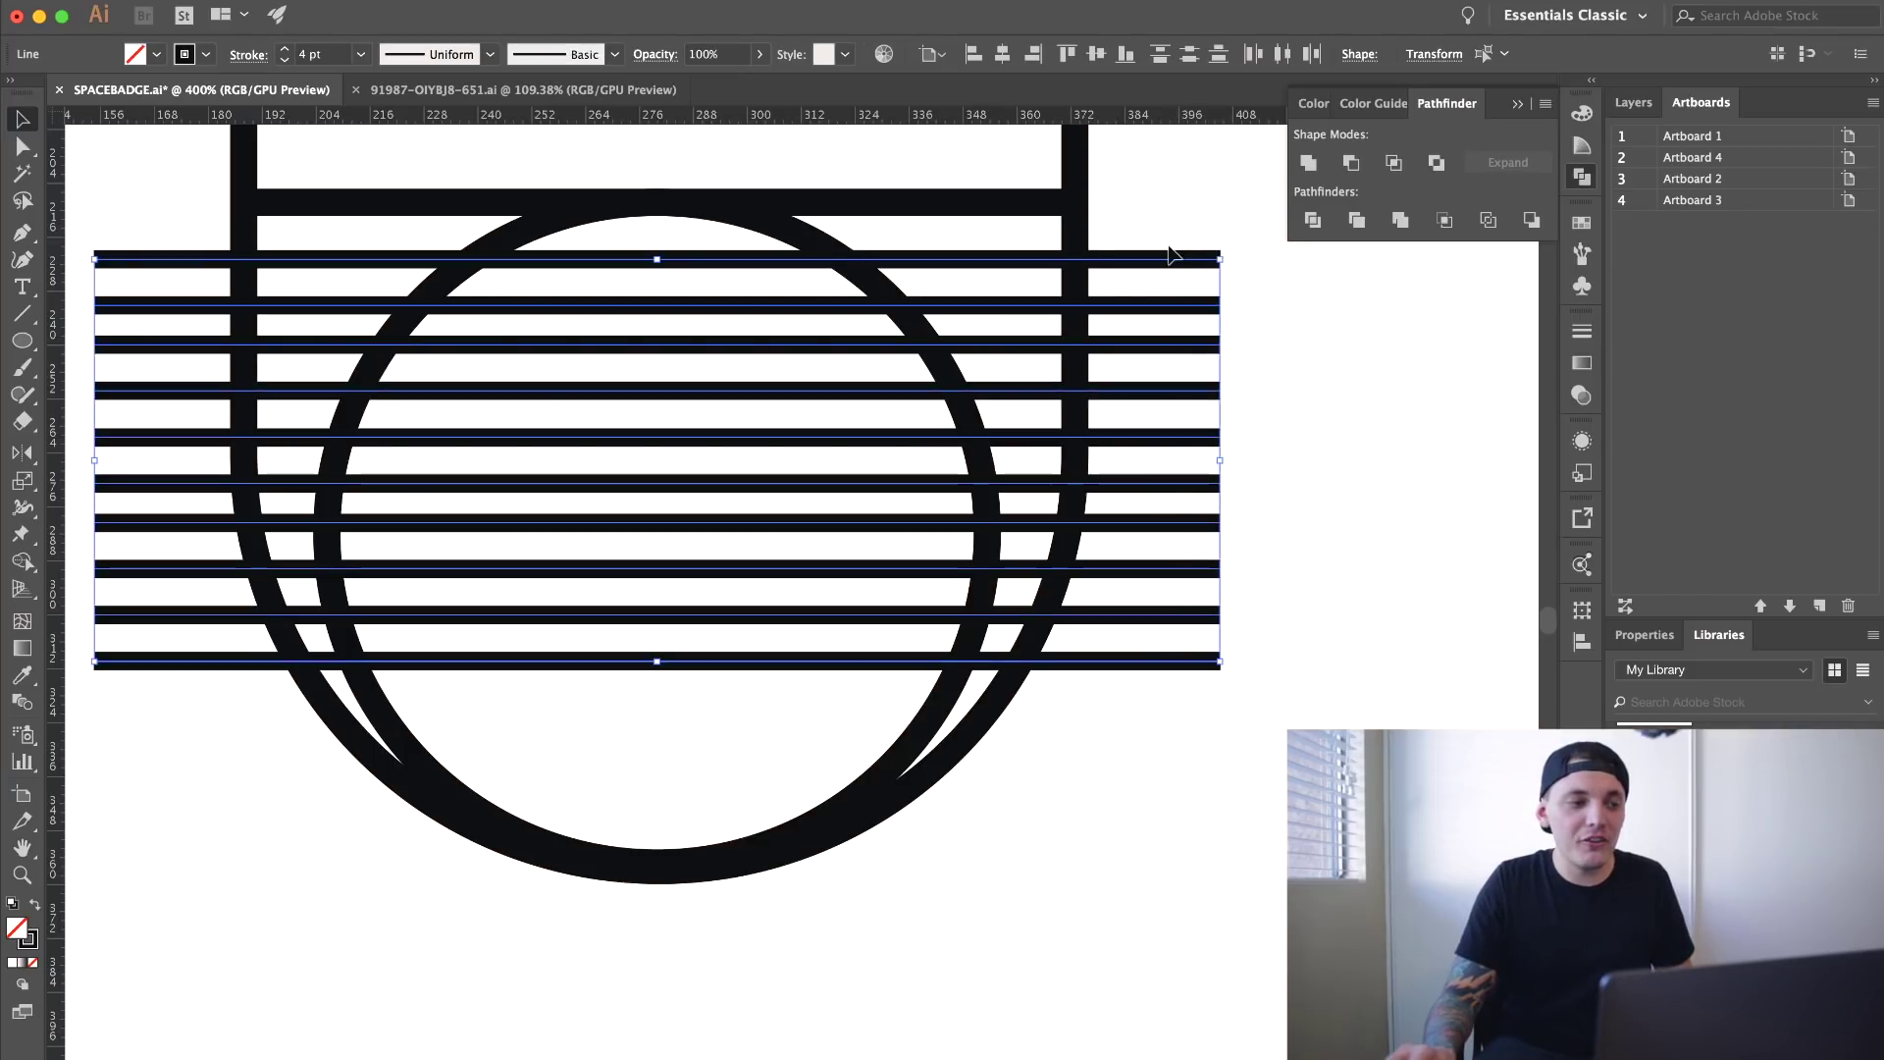
left_click(283, 60)
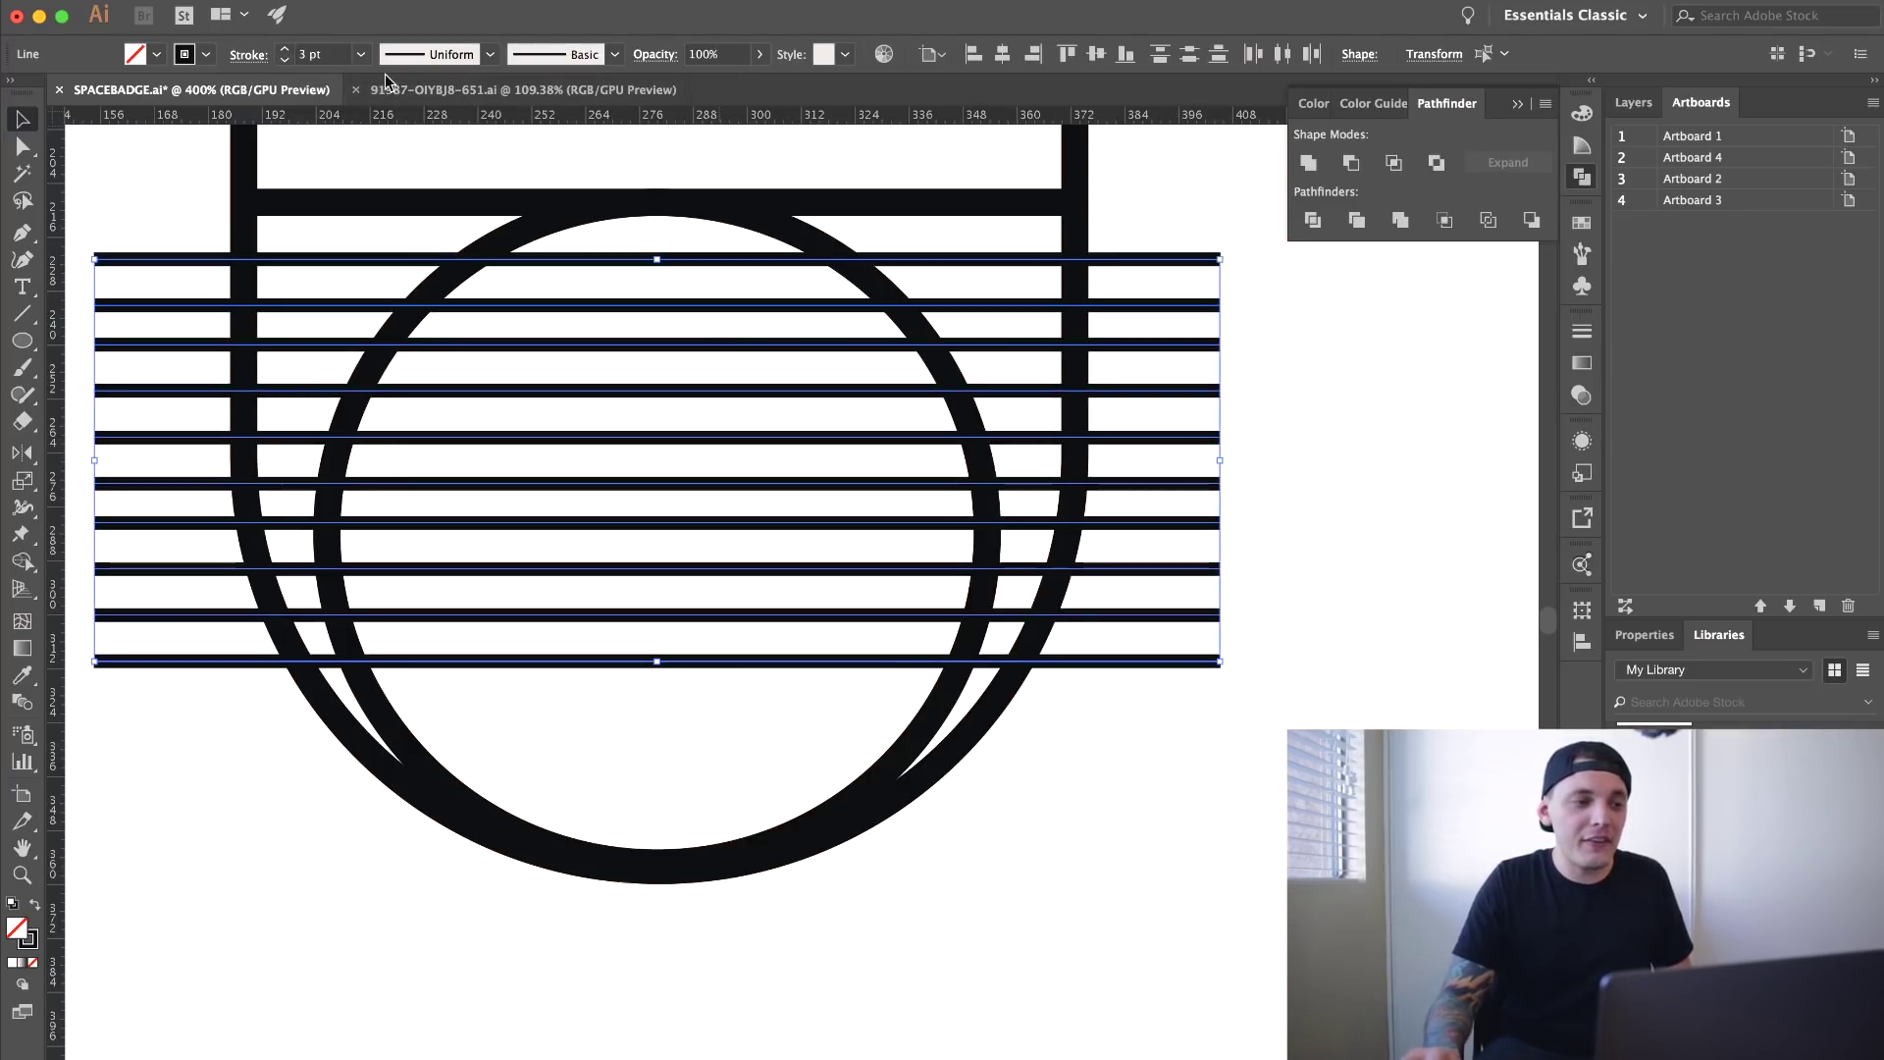
- Distribute the ten lines evenly by their vertical centers, aligning to the selection
left_click(930, 59)
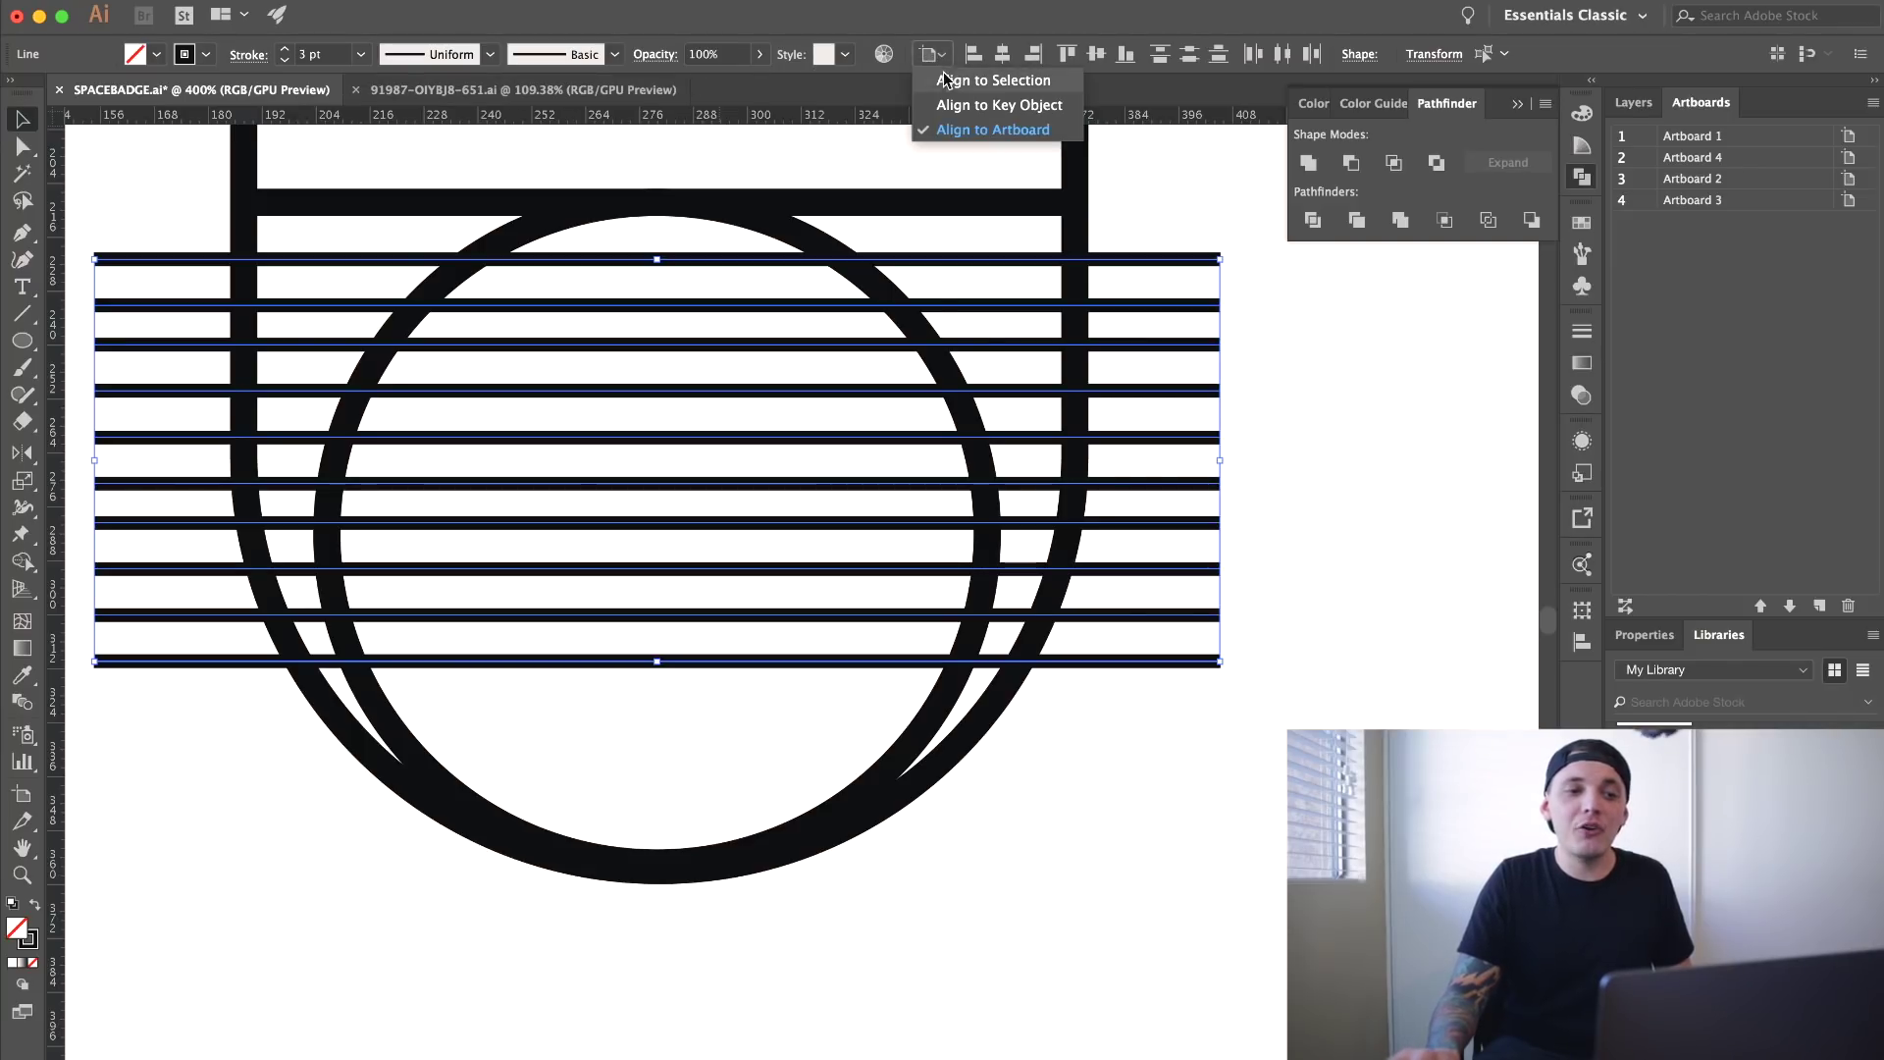
left_click(957, 80)
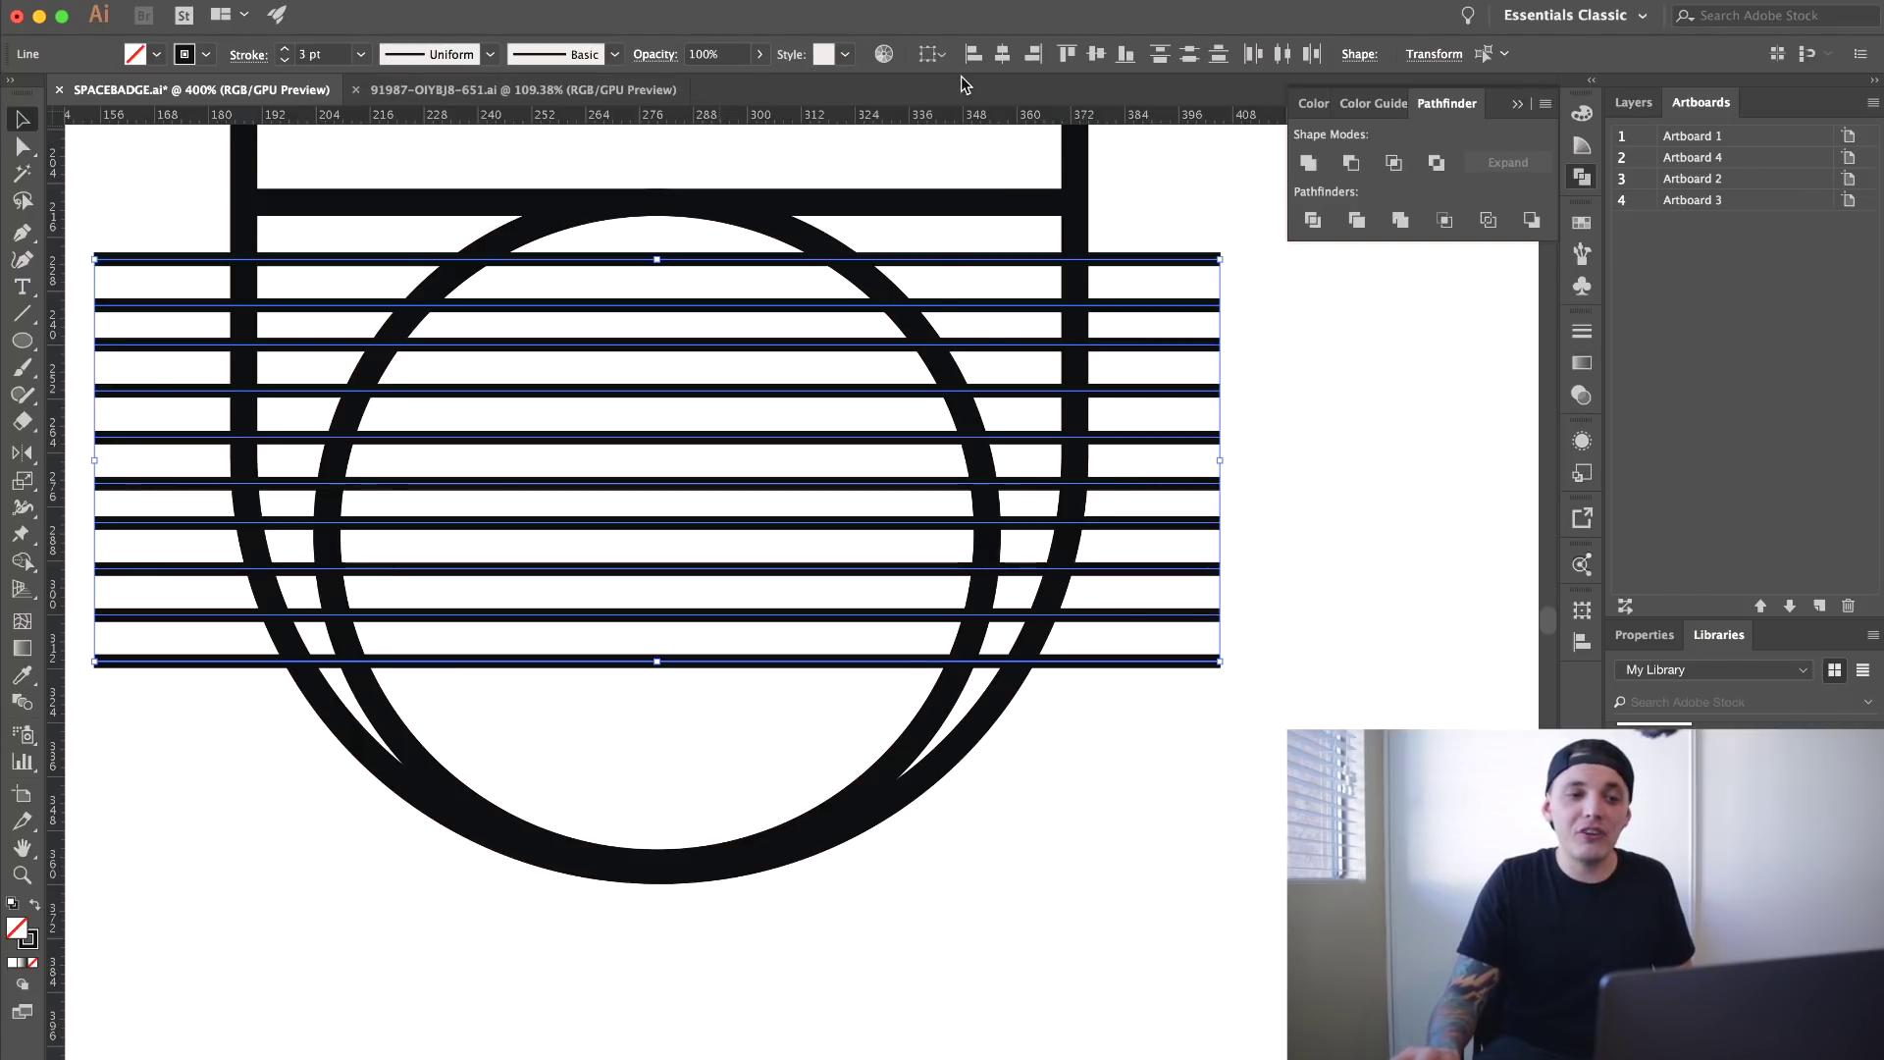
left_click(1188, 65)
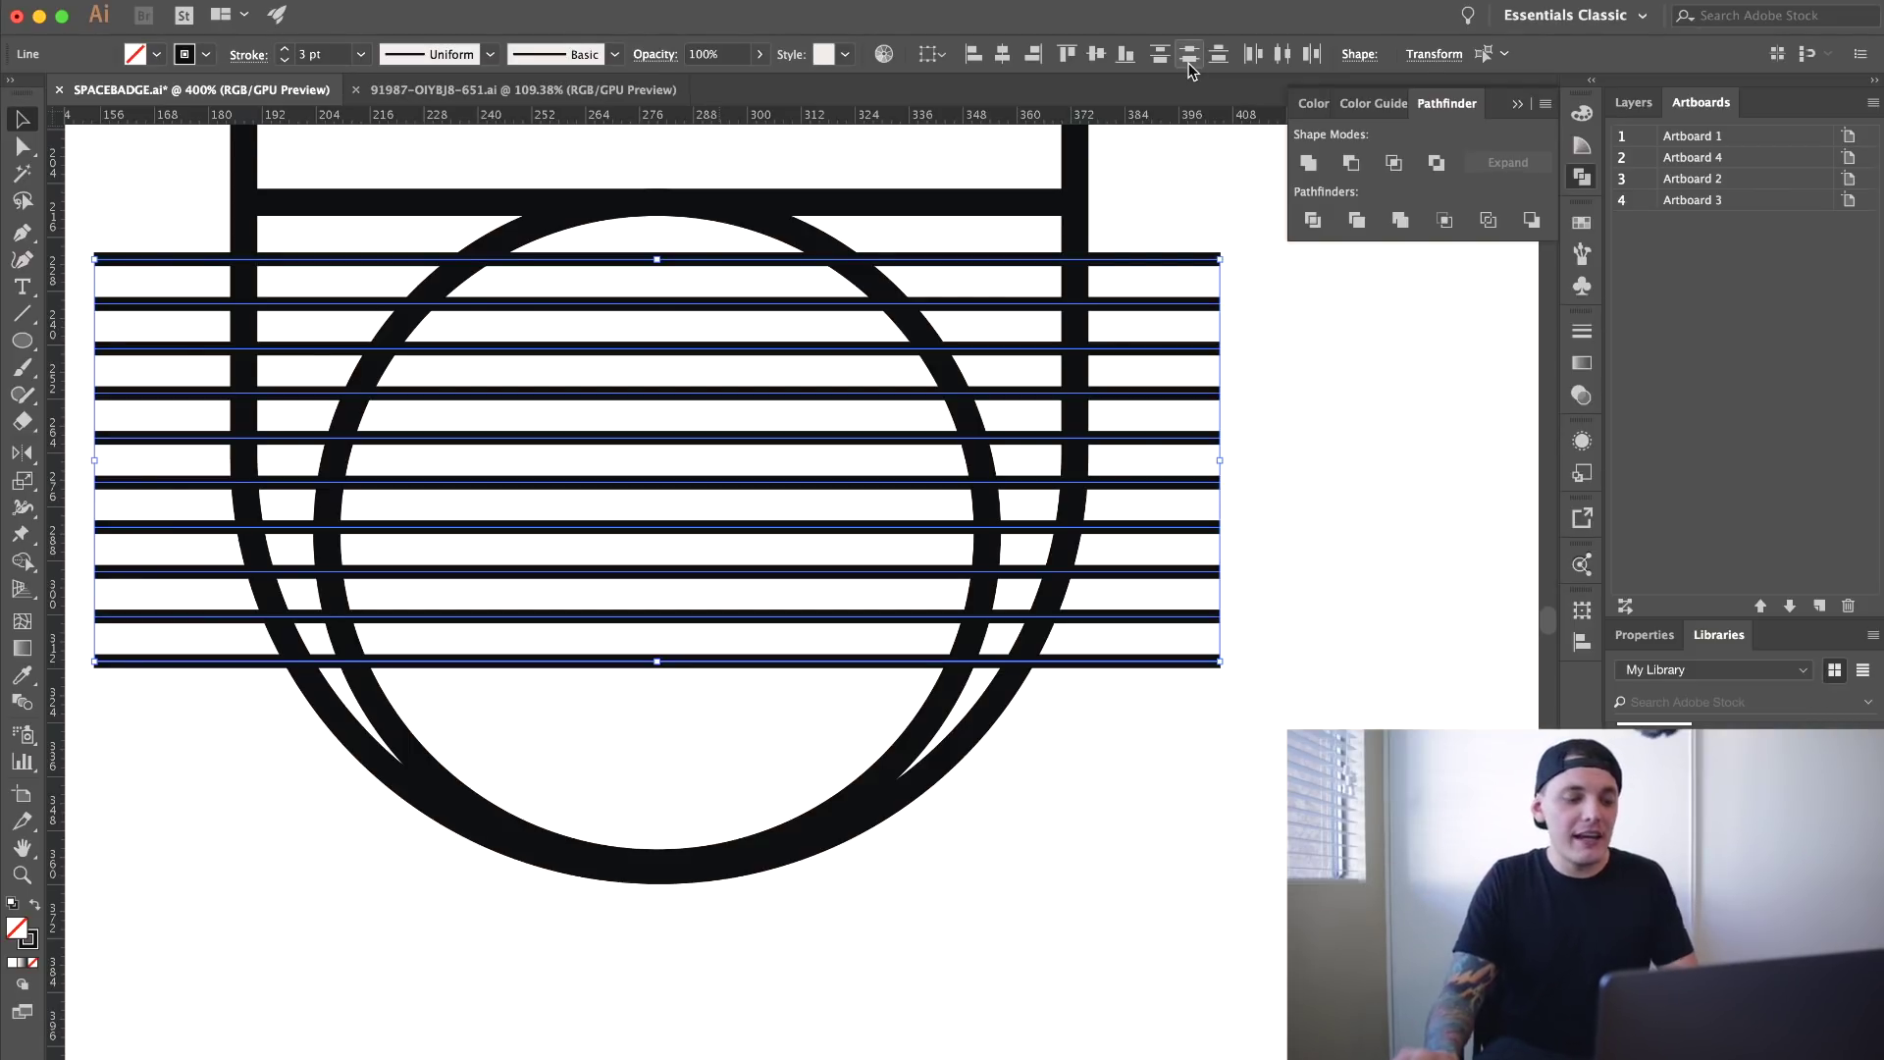
key("super+shift+b")
key("super+shift+b")
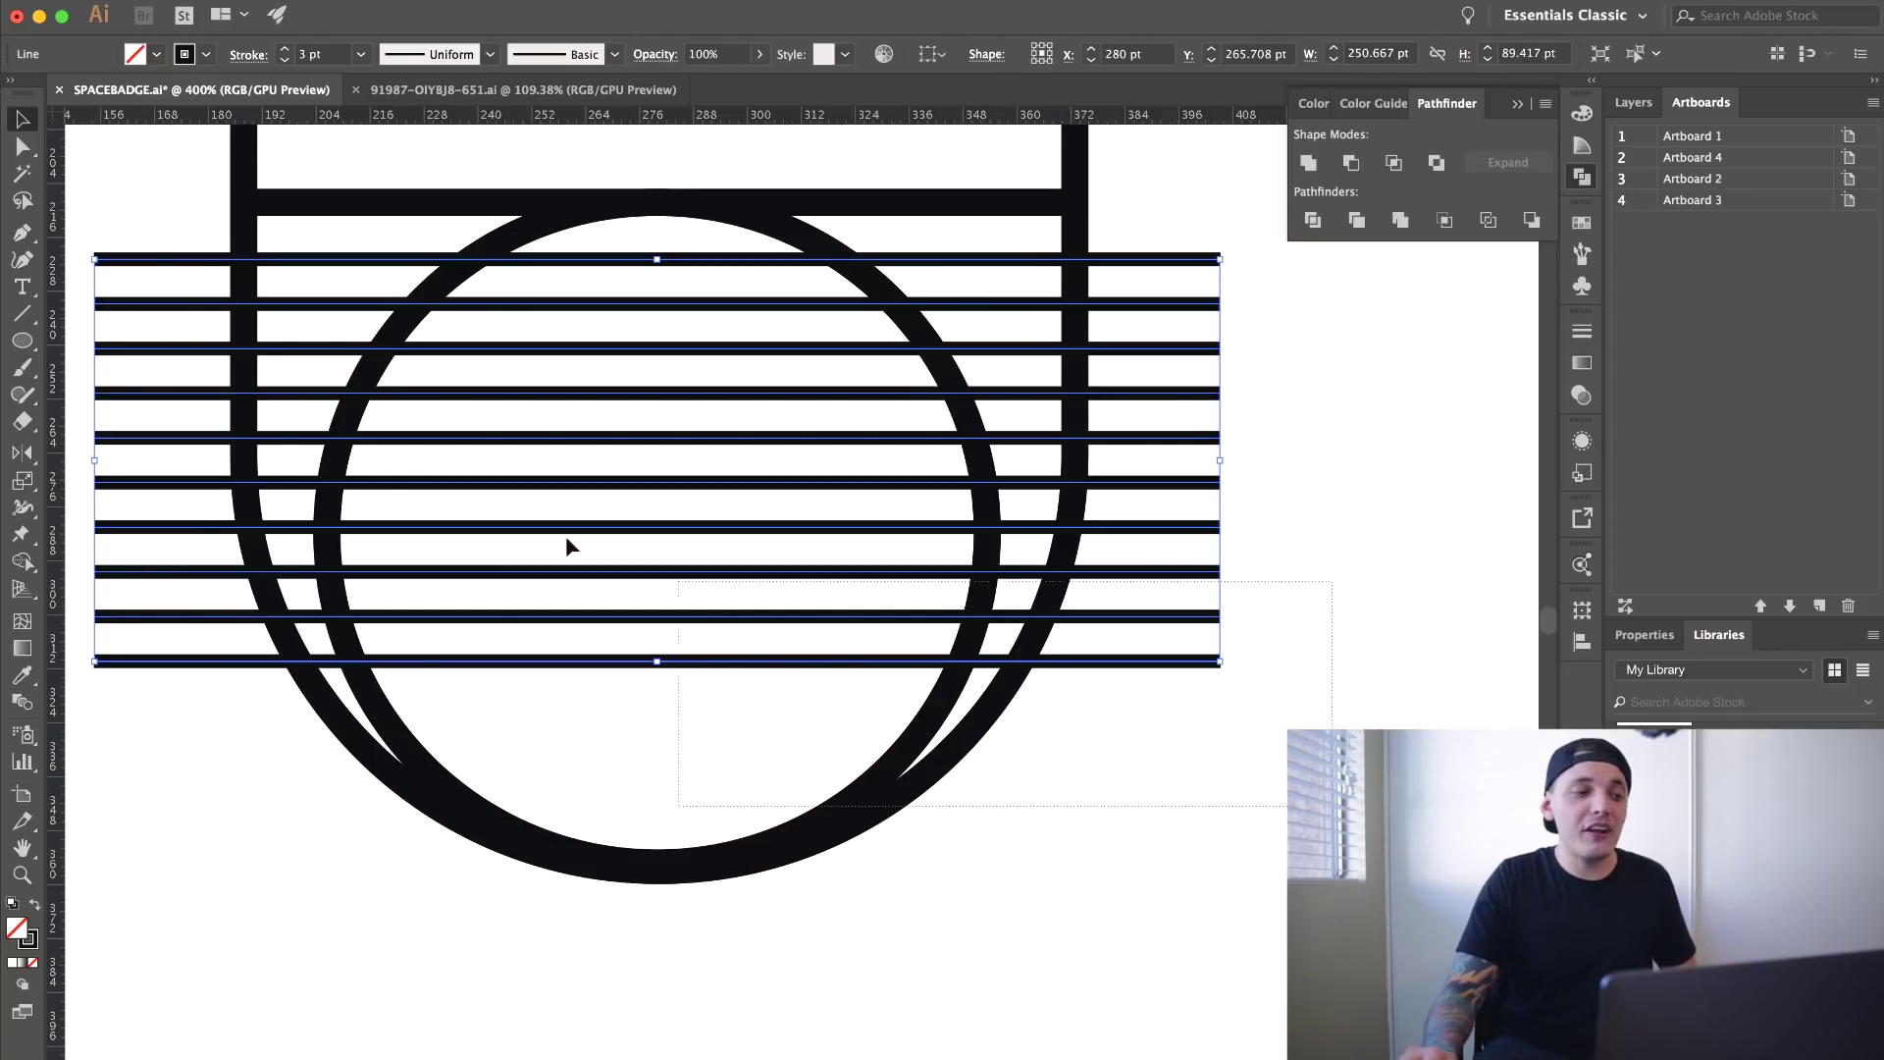
- Trim off the line ends that overhang both sides of the shield with the Shape Builder tool, then deselect everything
key("super+a")
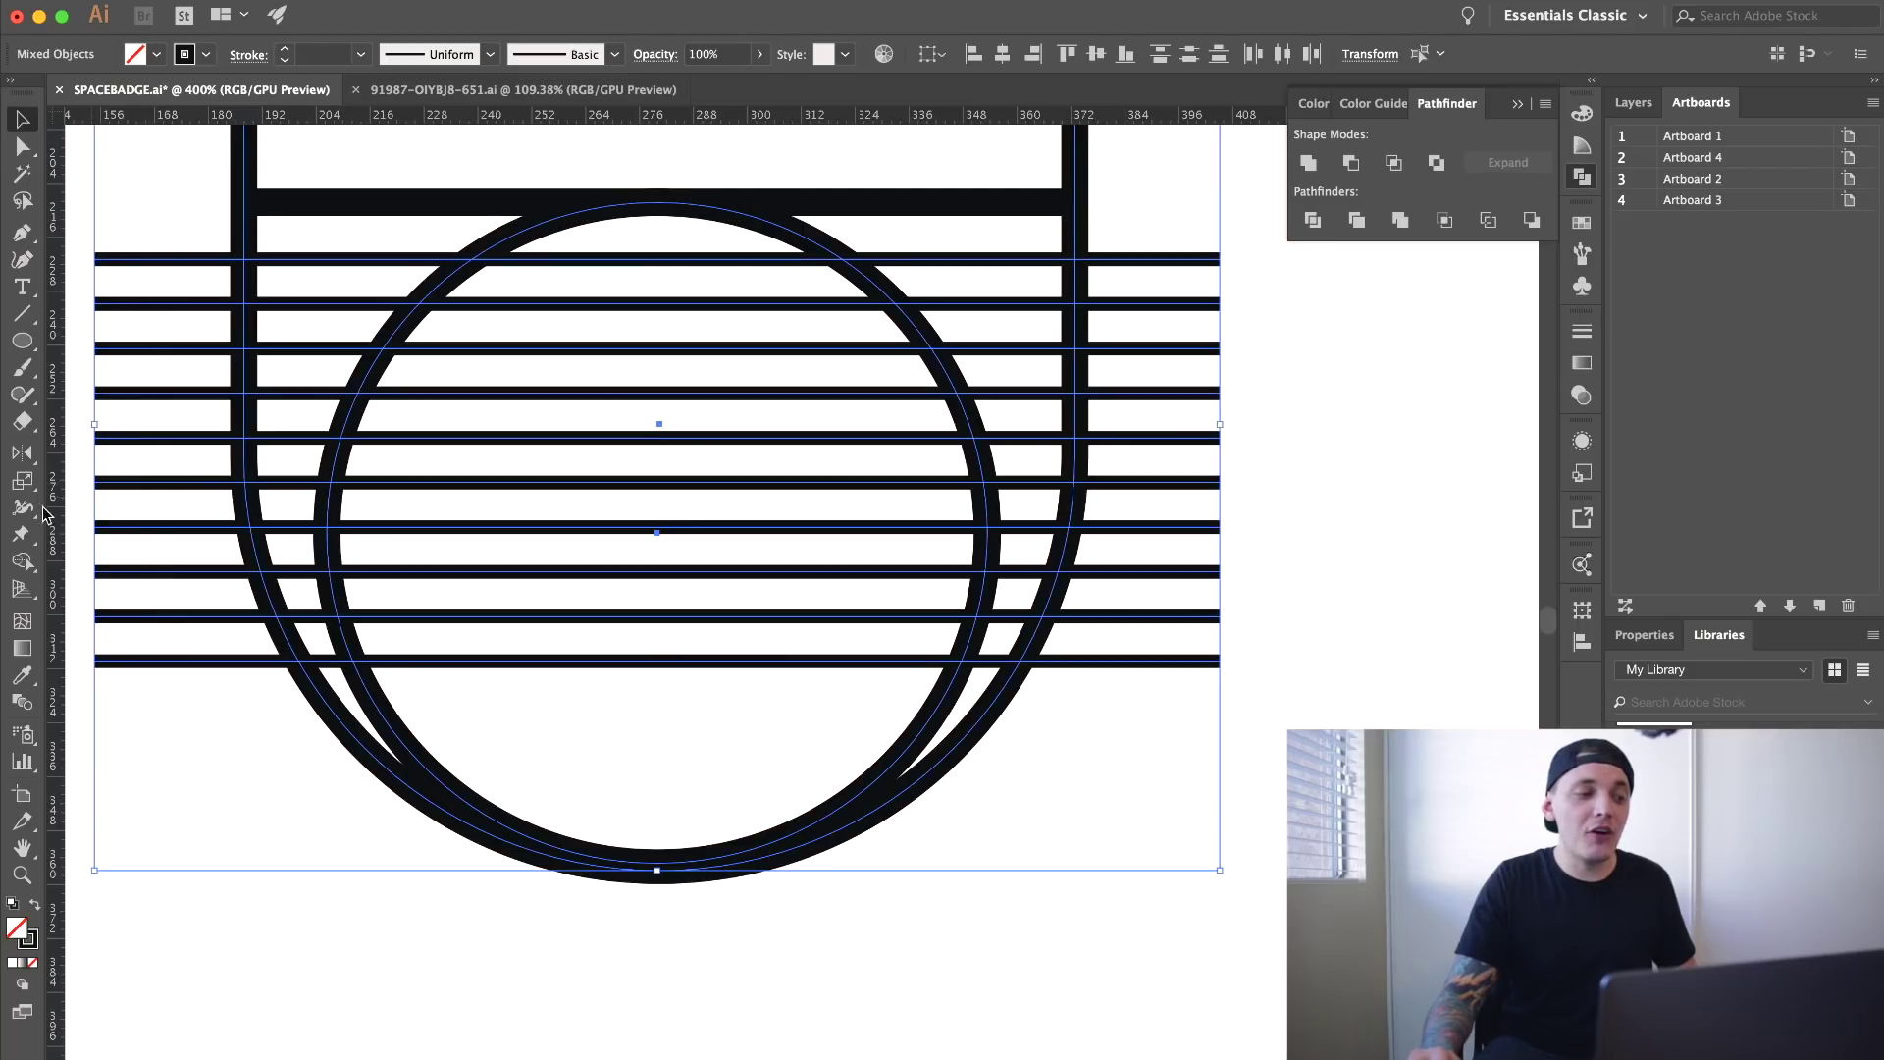
left_click(21, 561)
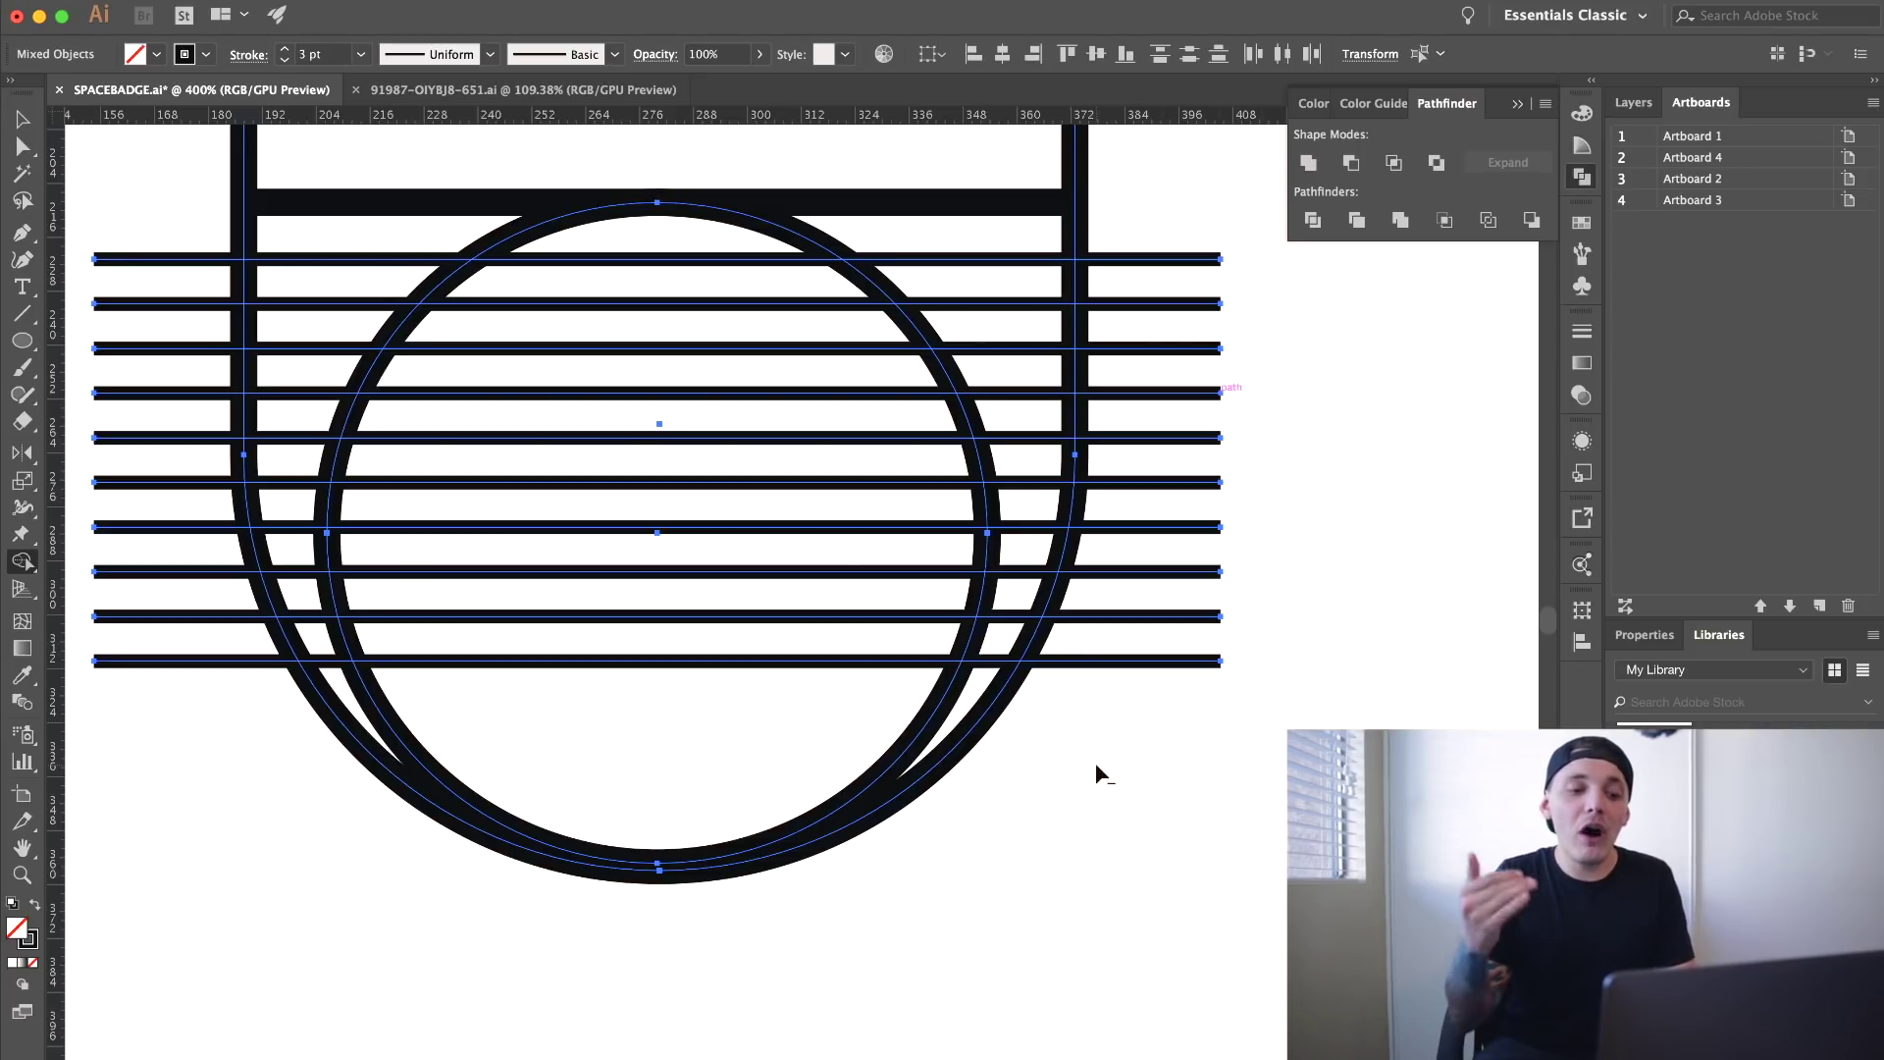
mouse_move(1096, 764)
left_mouse_down()
mouse_move(1163, 463)
mouse_move(1158, 348)
left_mouse_up()
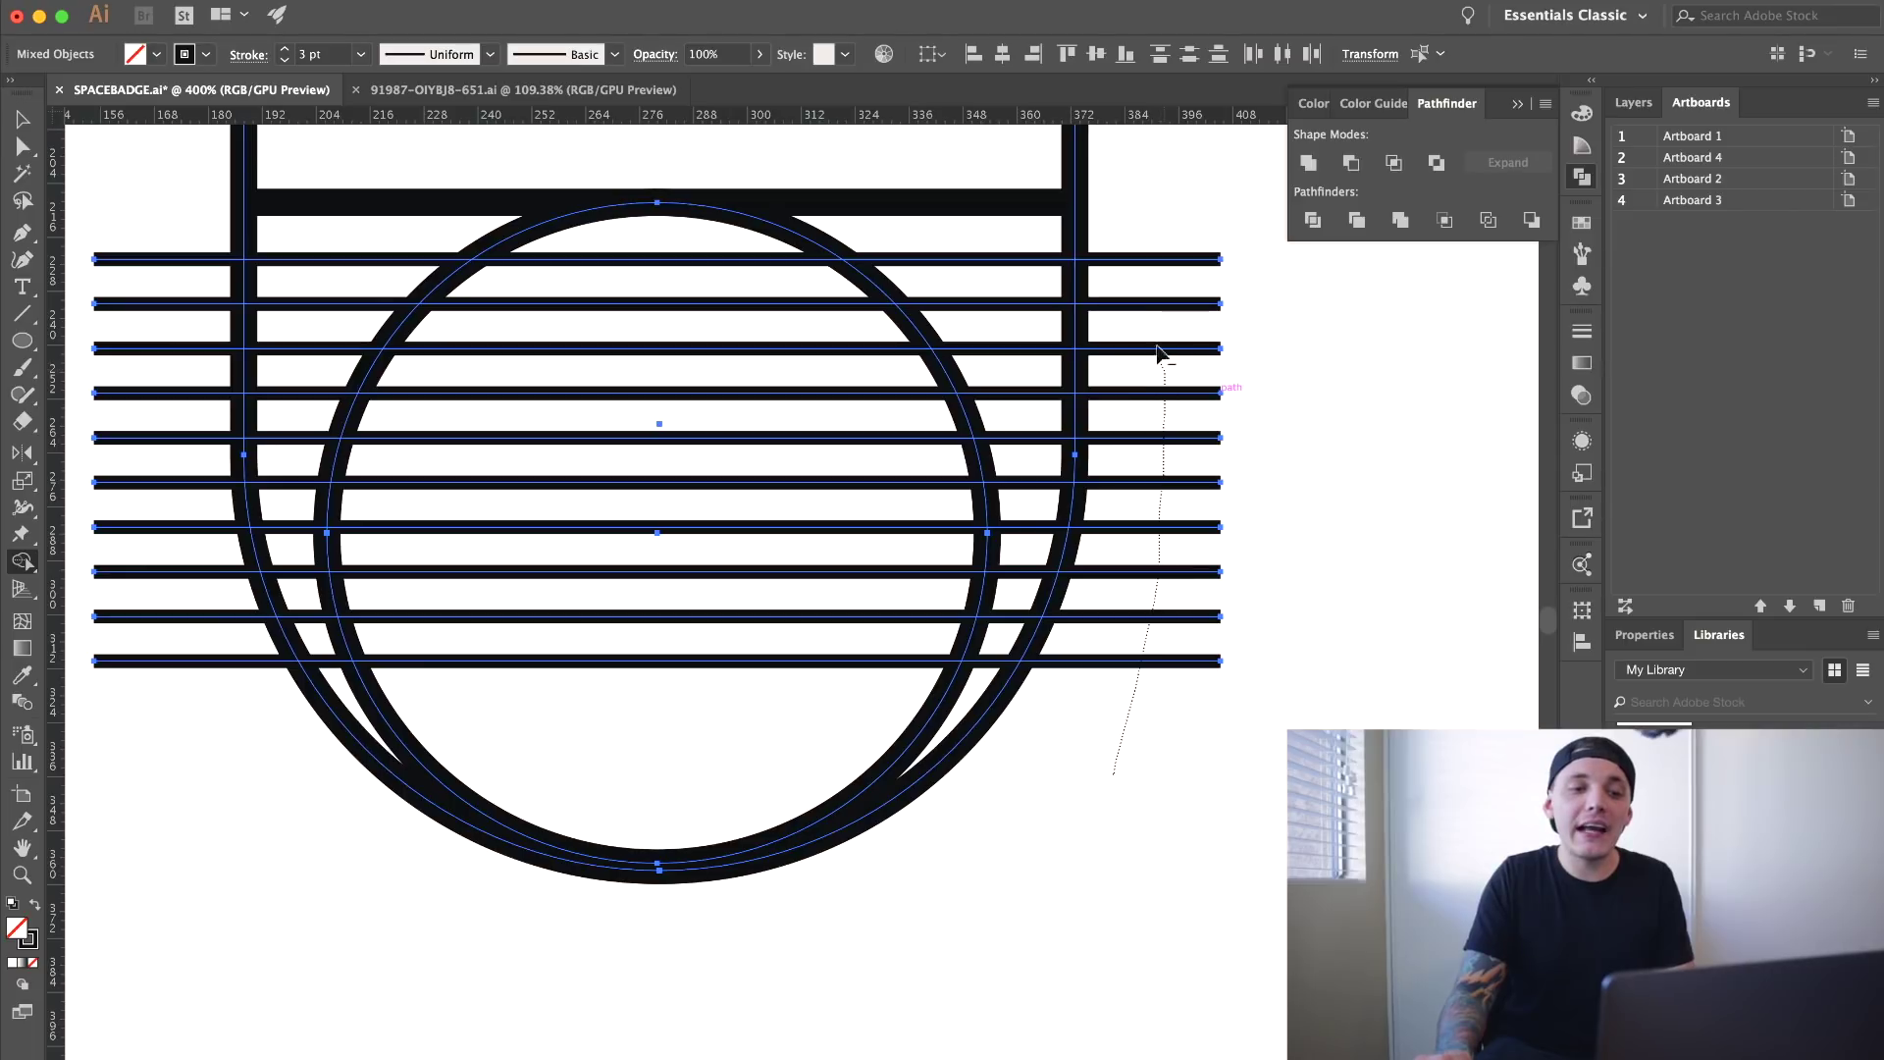
left_click_drag(1155, 257, 1144, 239)
scroll(916, 547, "left", 5)
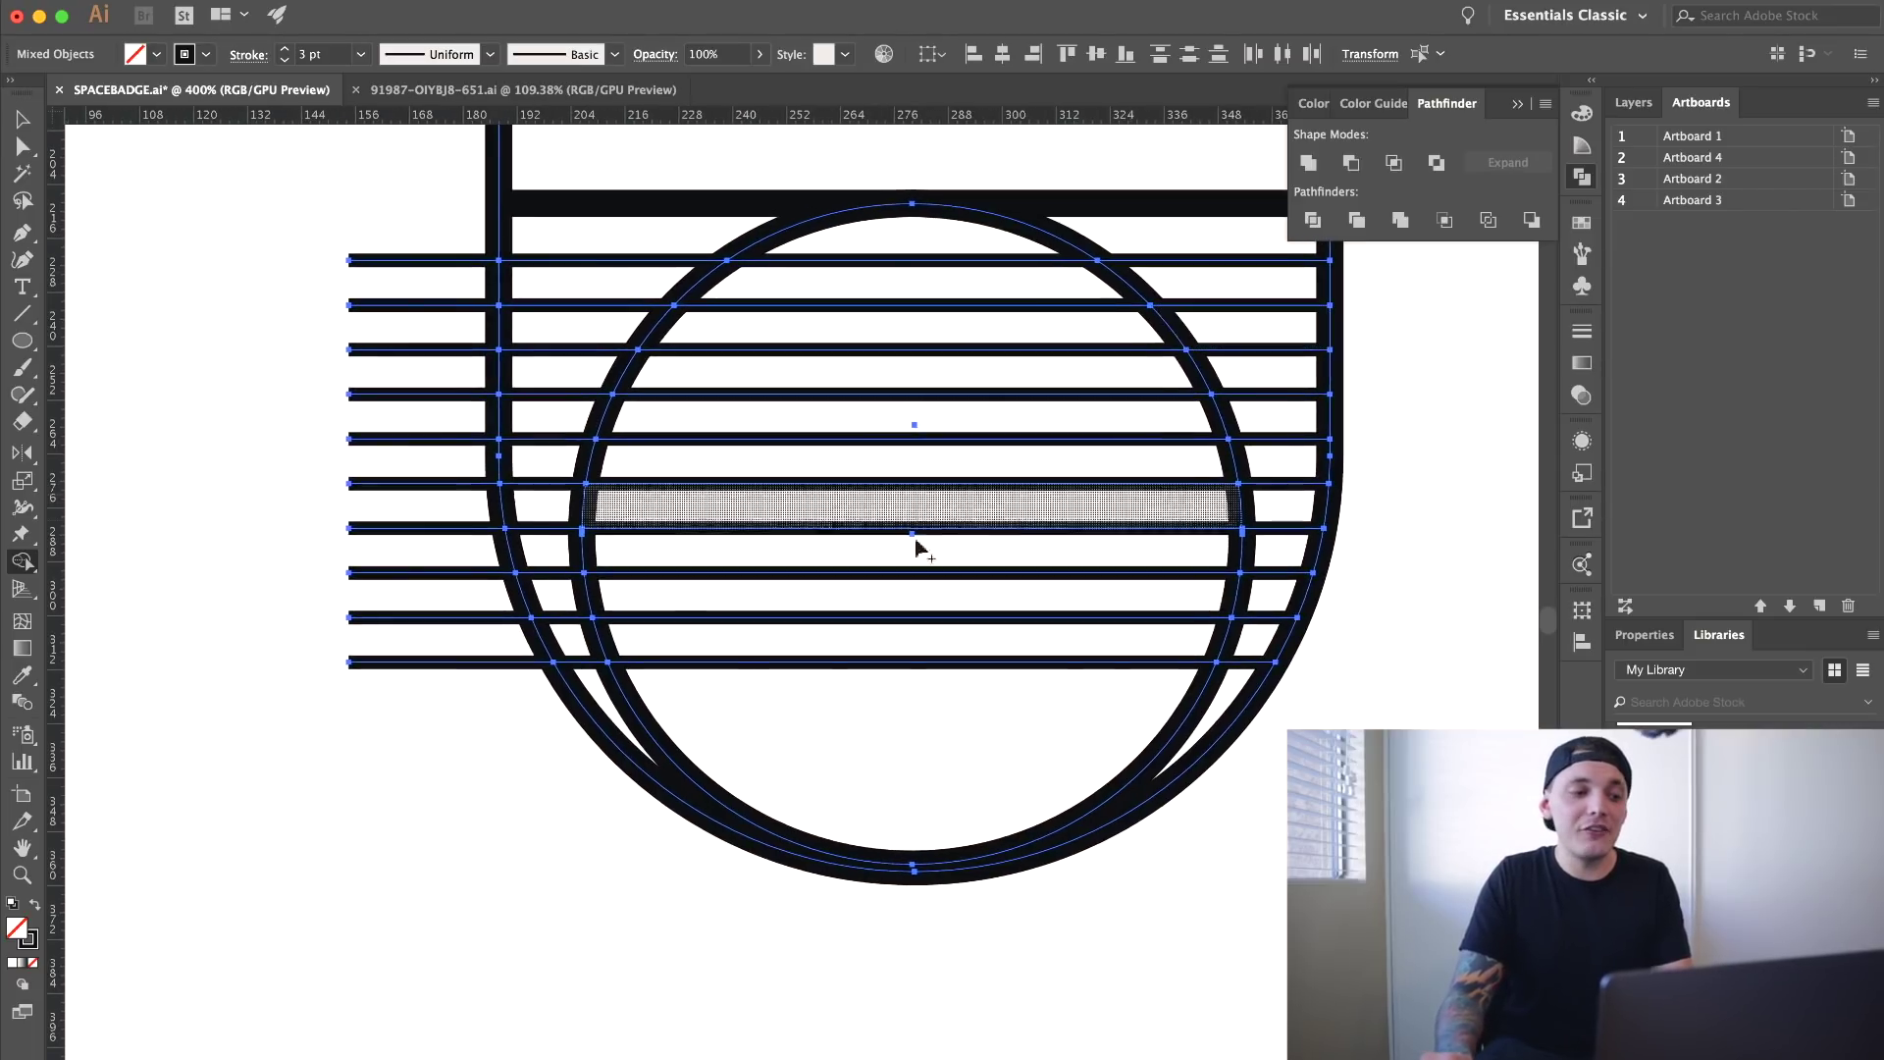
mouse_move(528, 723)
left_mouse_down()
mouse_move(379, 533)
mouse_move(336, 168)
mouse_move(386, 432)
mouse_move(402, 780)
left_mouse_up()
key("v")
scroll(323, 490, "right", 2)
left_click(244, 197)
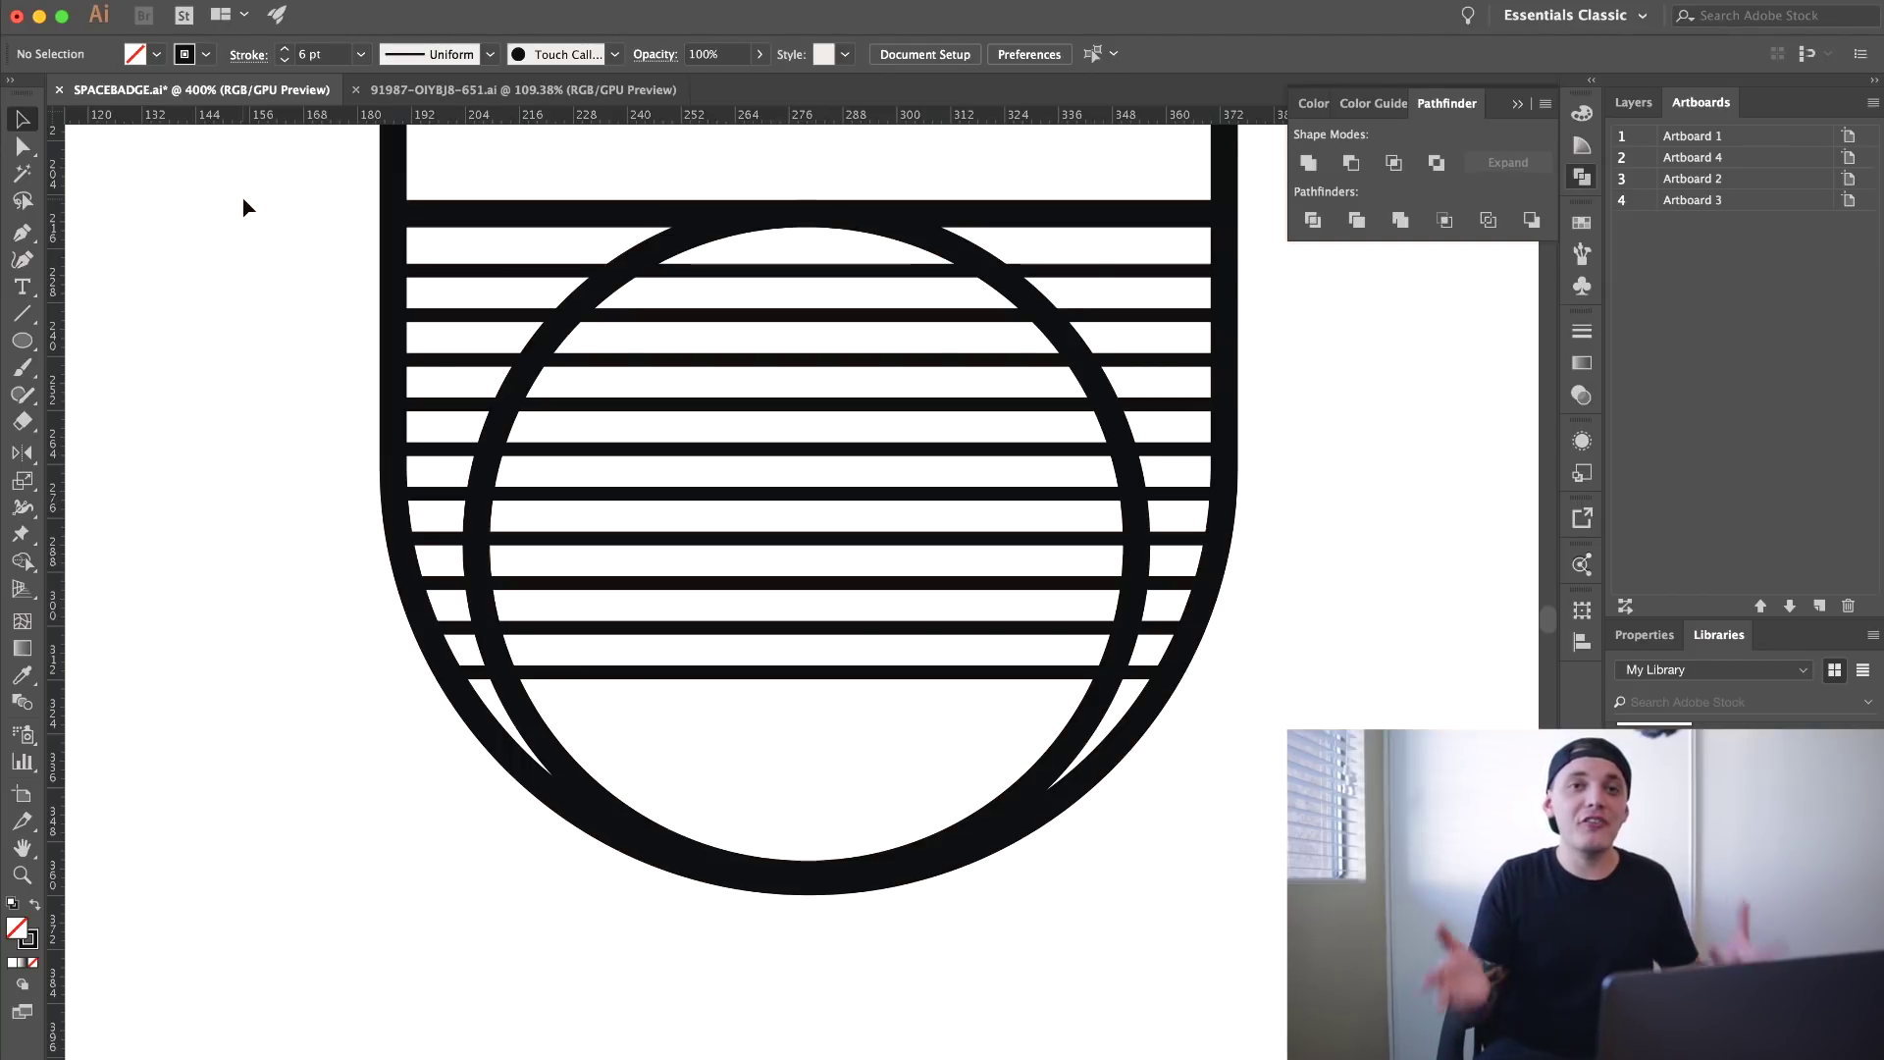
- Fill the inner circle with white so it hides the stripes behind it, and deselect it
left_click(671, 235)
left_click(156, 54)
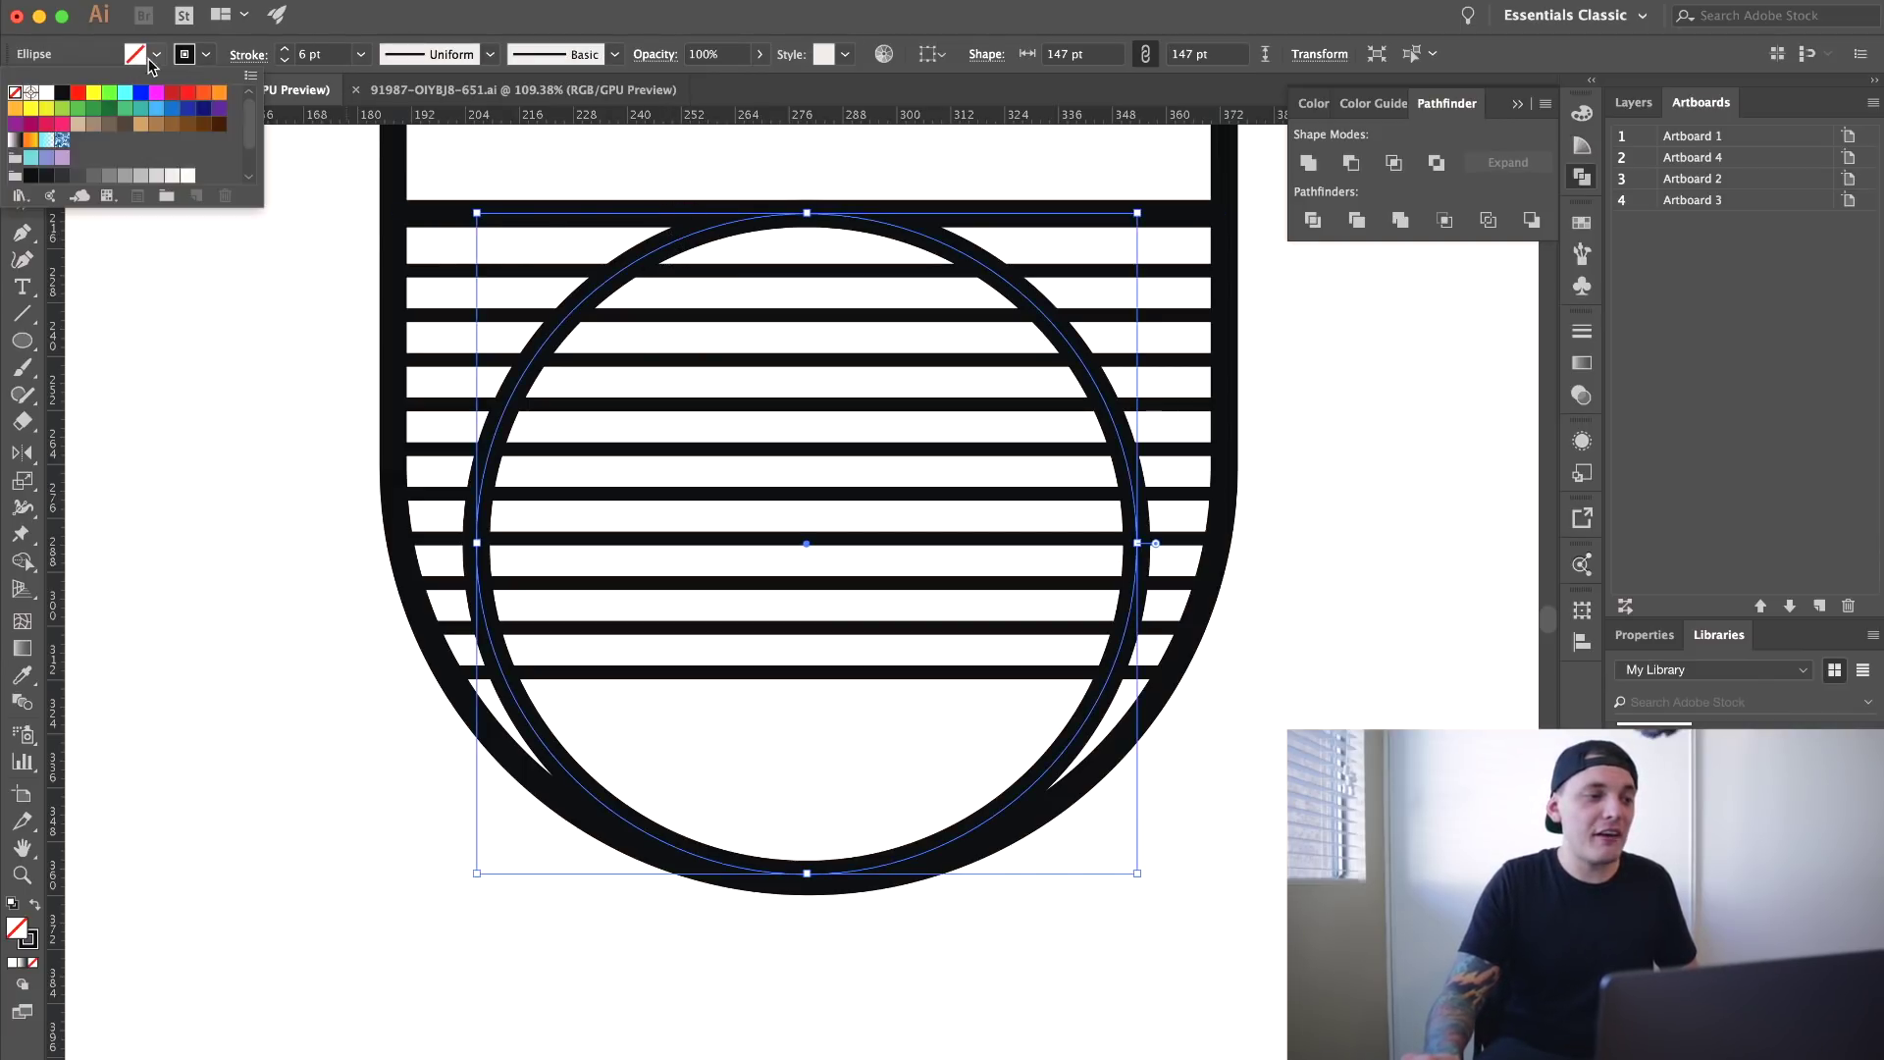
left_click(50, 92)
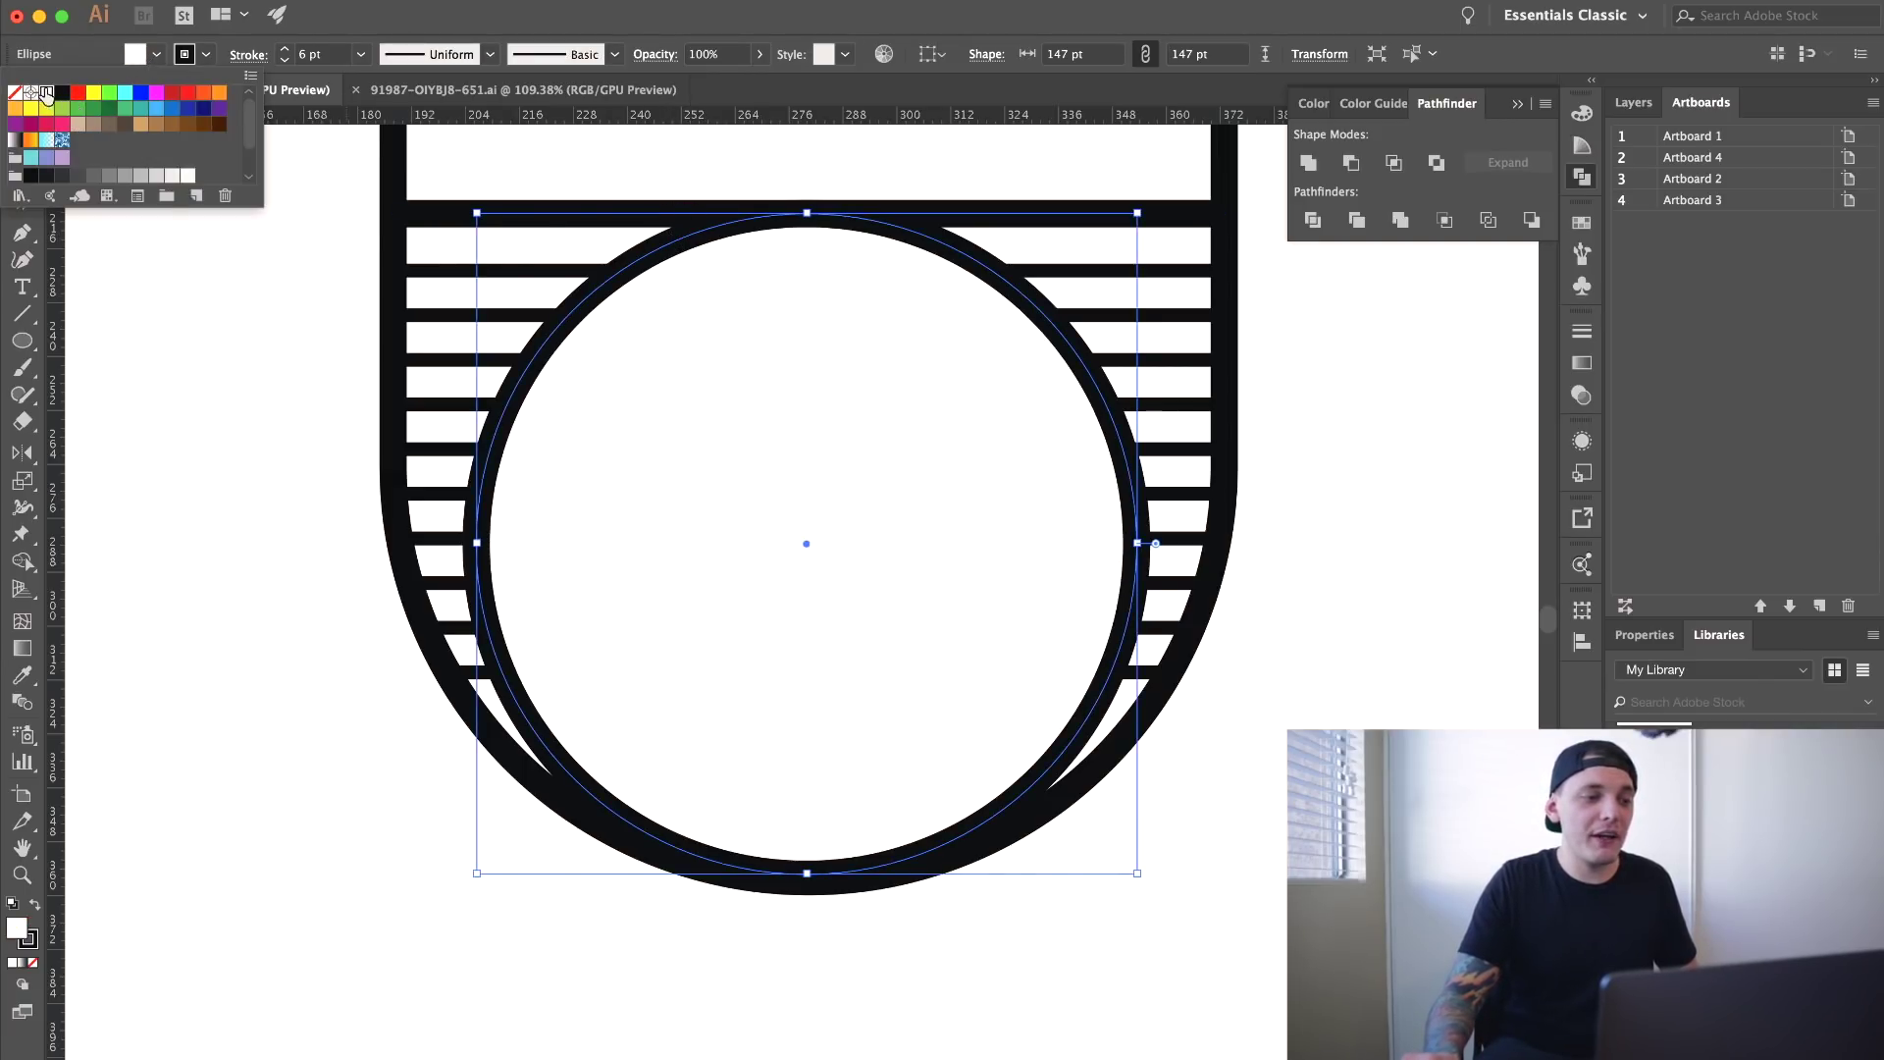
left_click(153, 275)
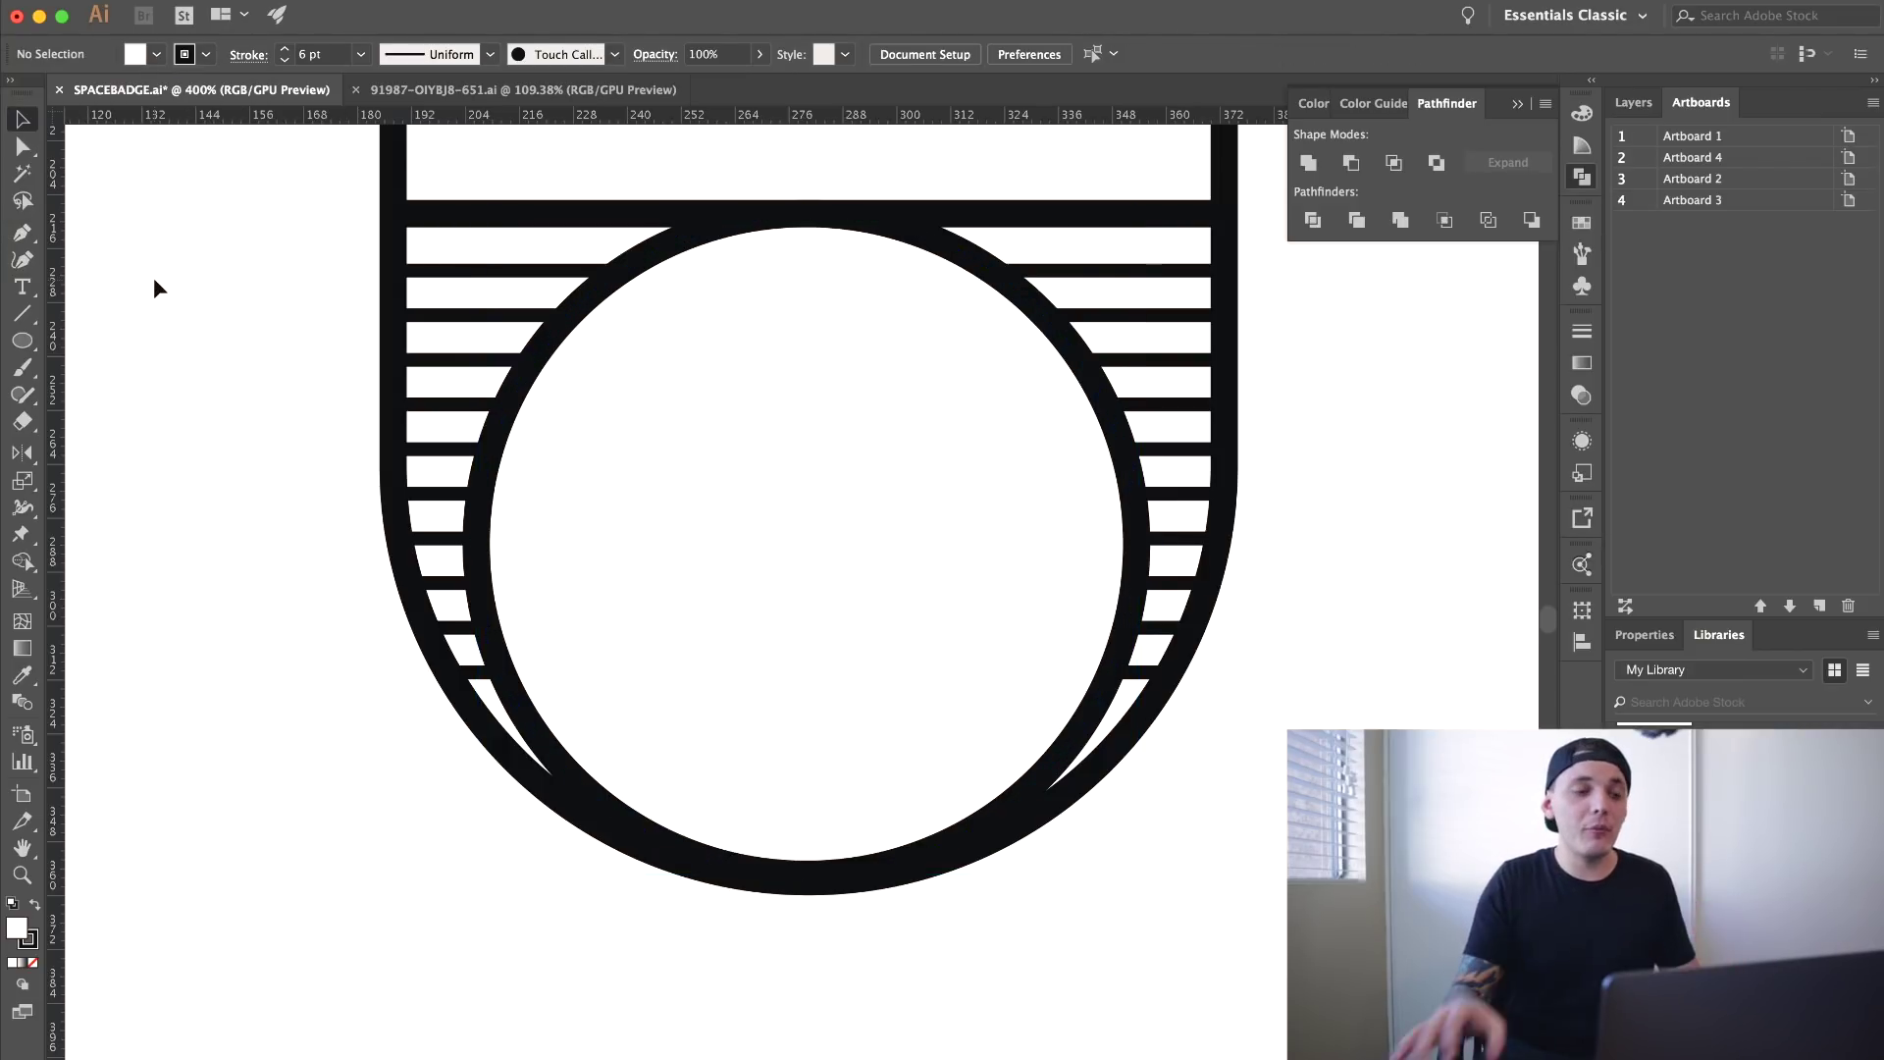
- Add the text SPACE in the empty area beside the shield
left_click_drag(586, 395, 541, 450)
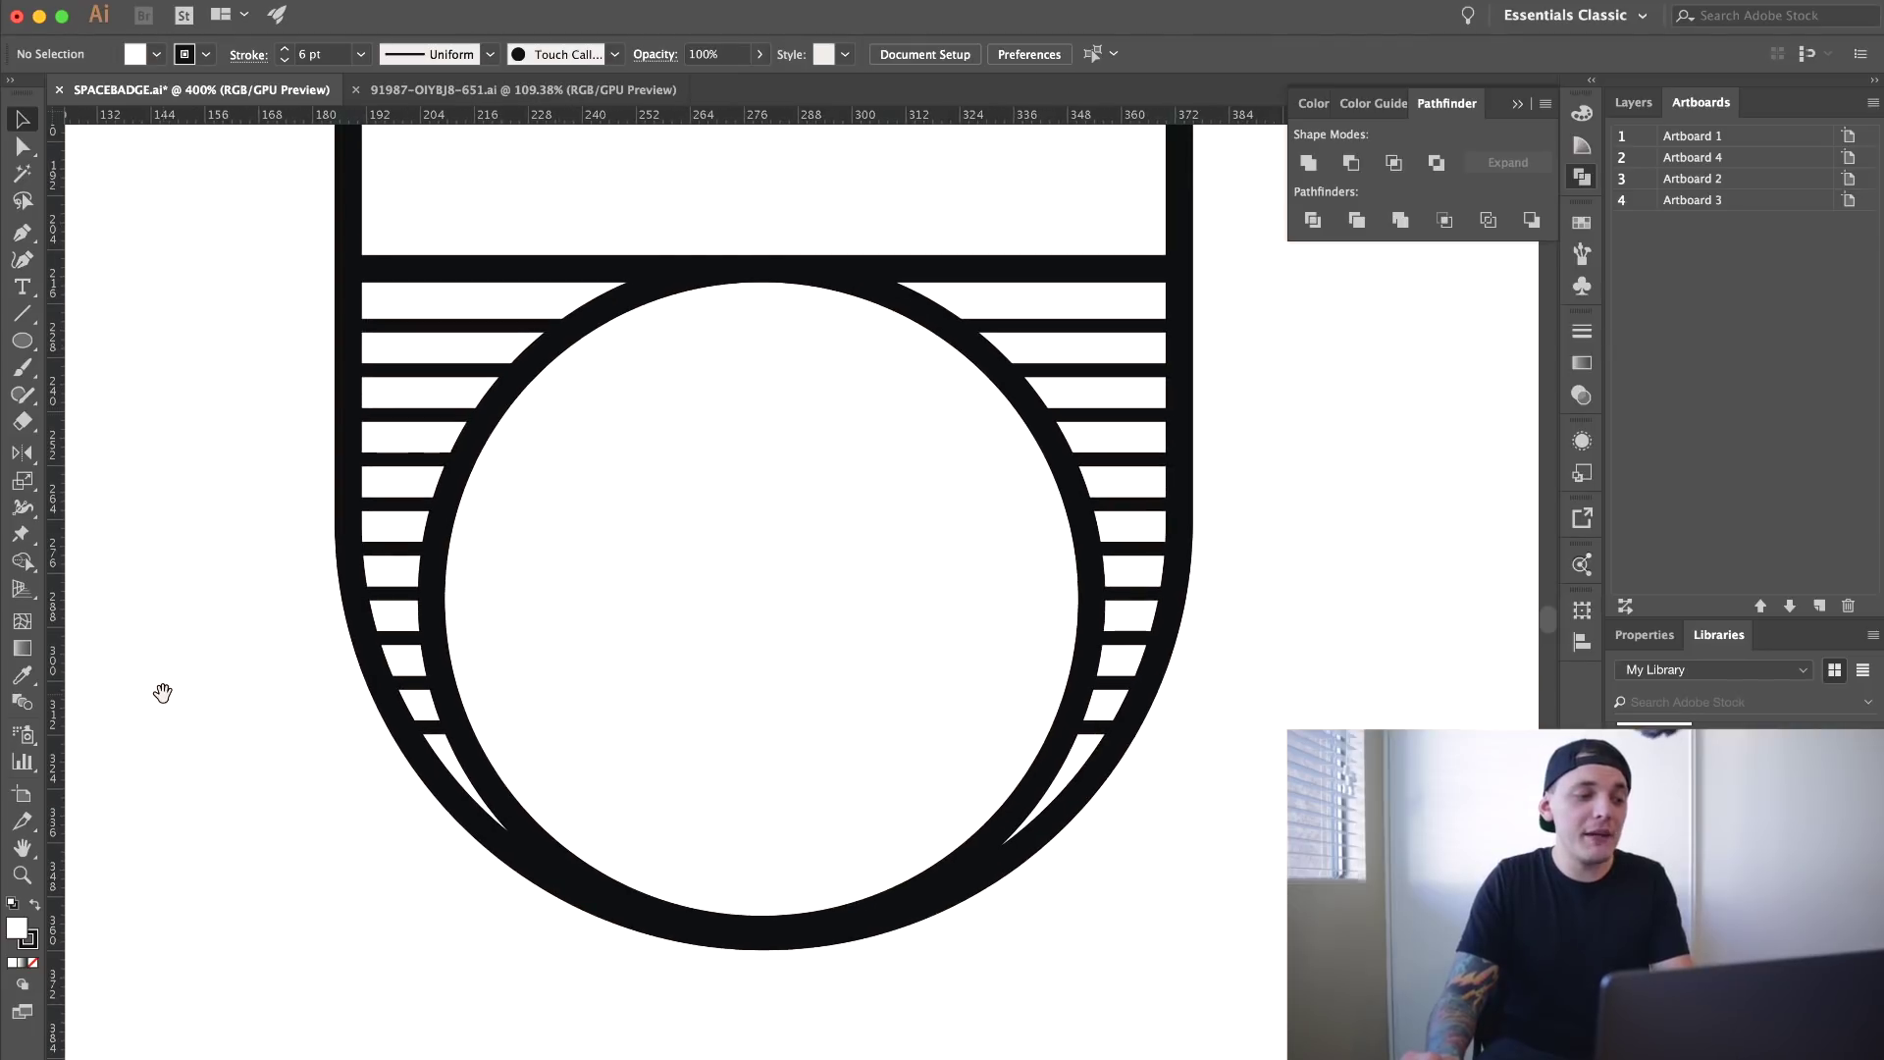
left_click(21, 874)
left_click(631, 579, "alt")
left_click_drag(652, 559, 625, 581)
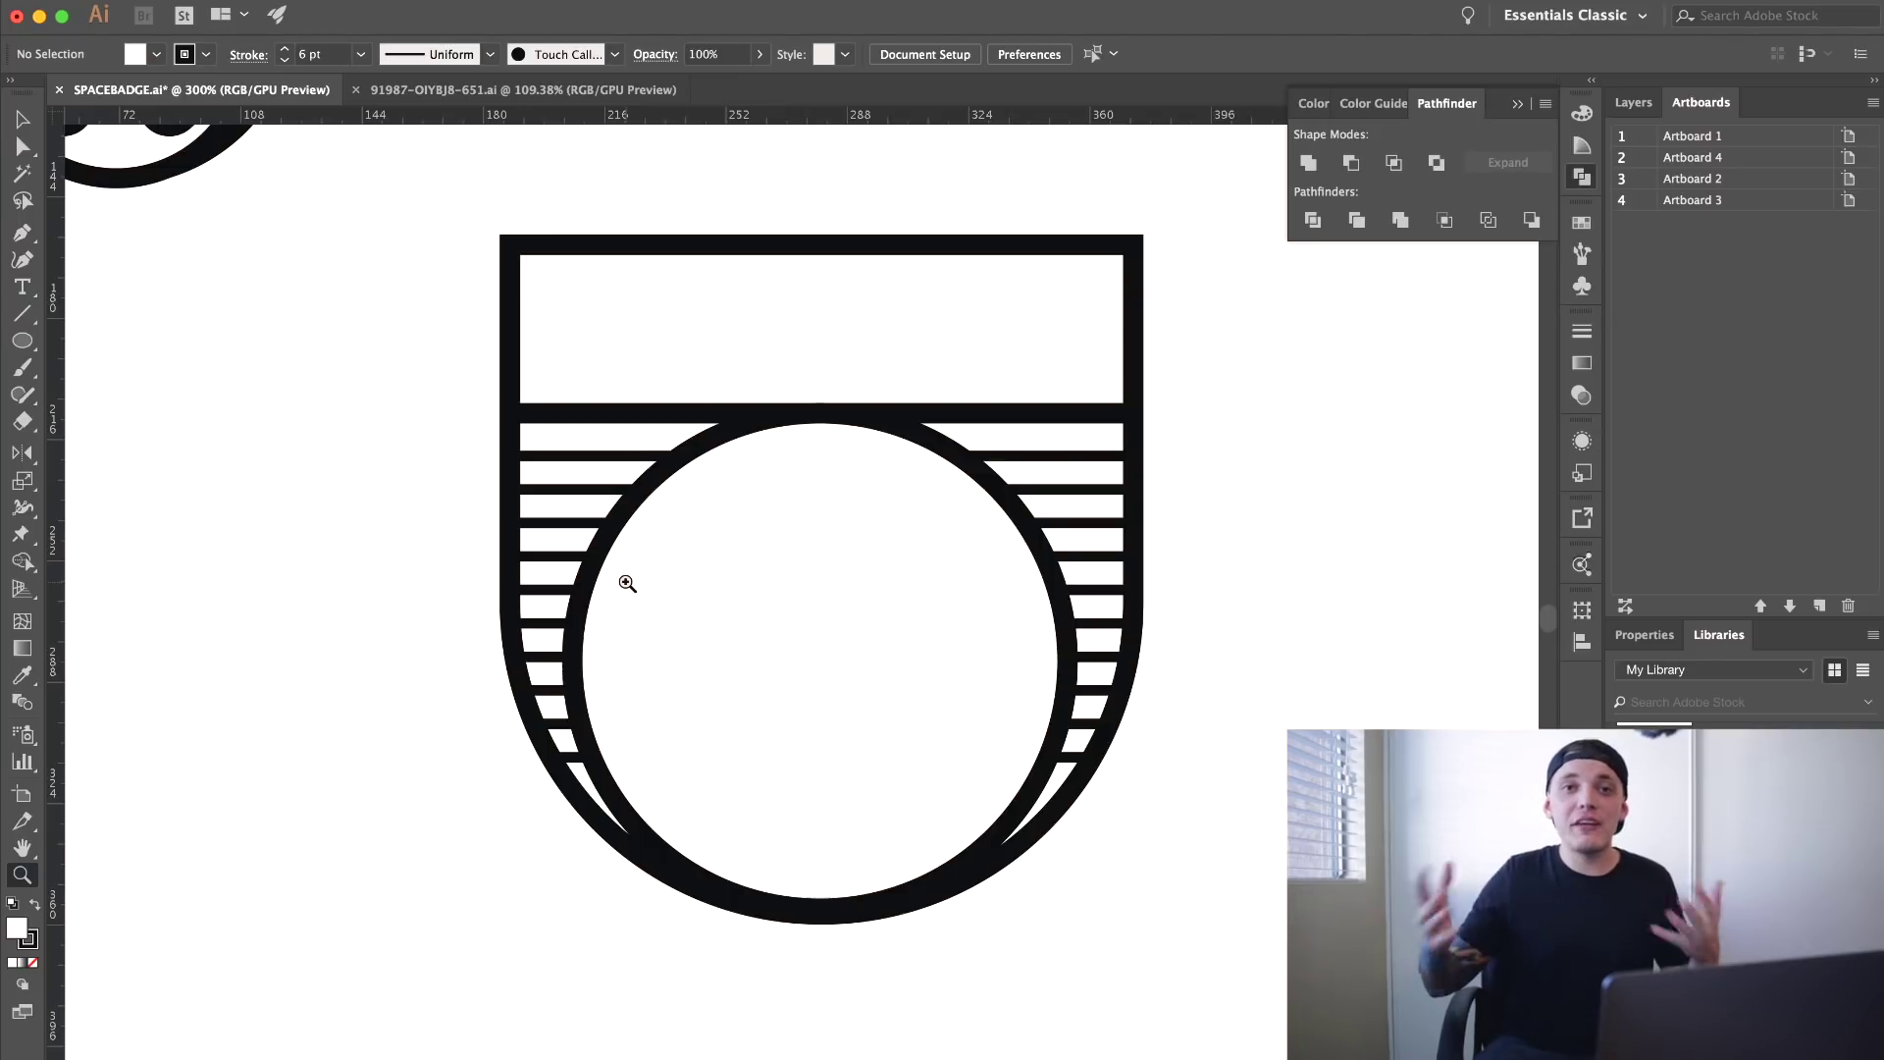
key("v")
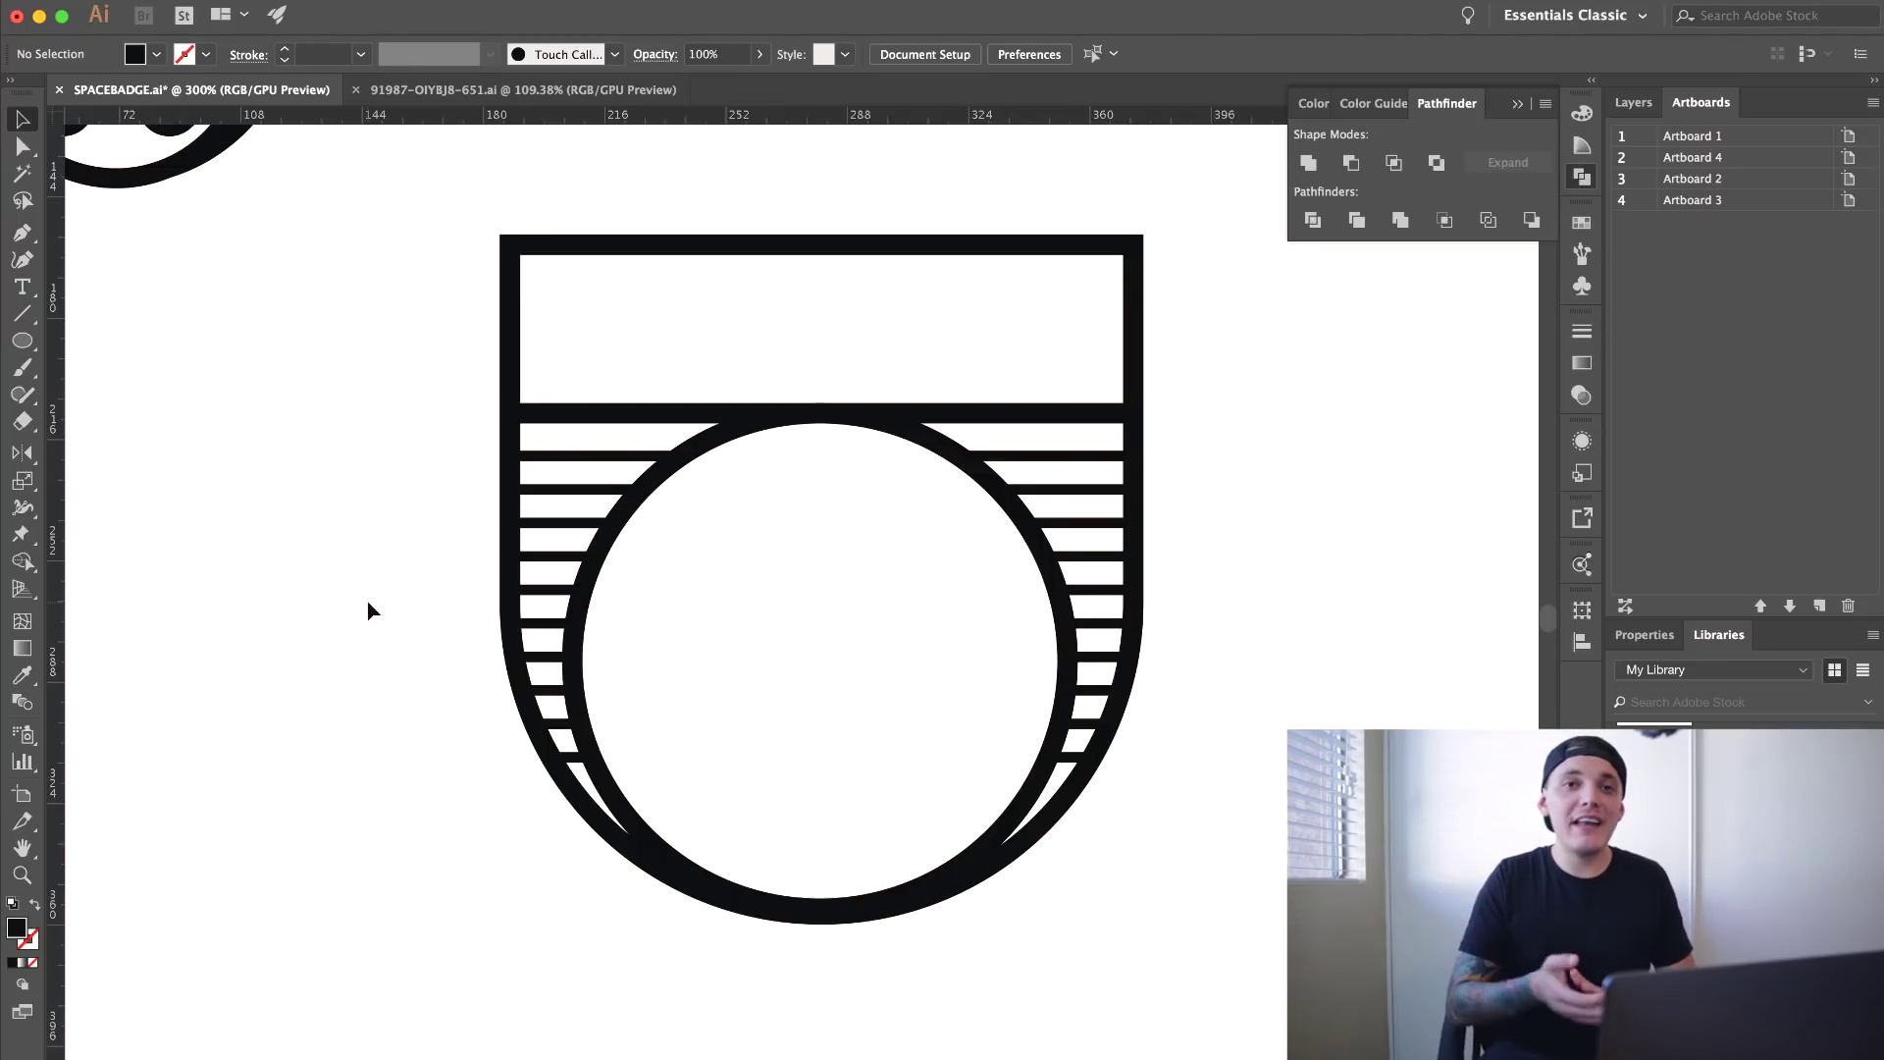
key("t")
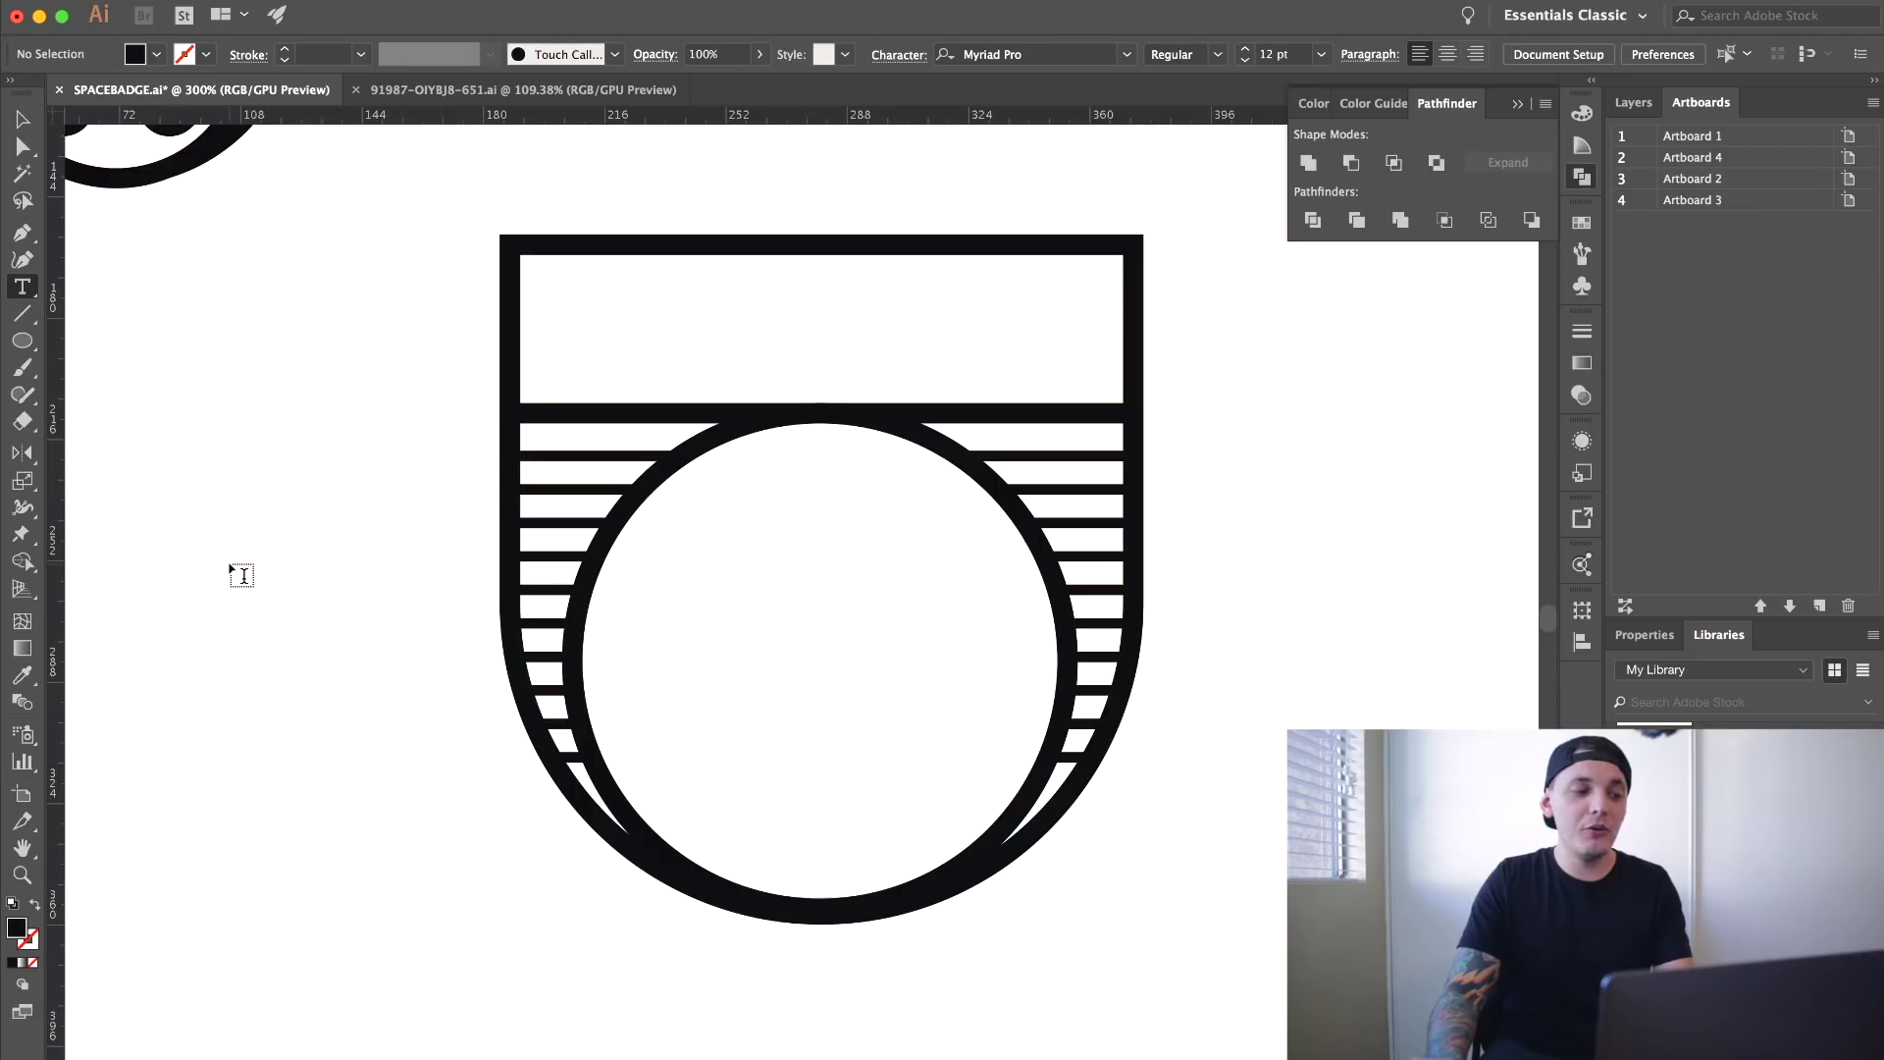
left_click(229, 561)
type("SPACE")
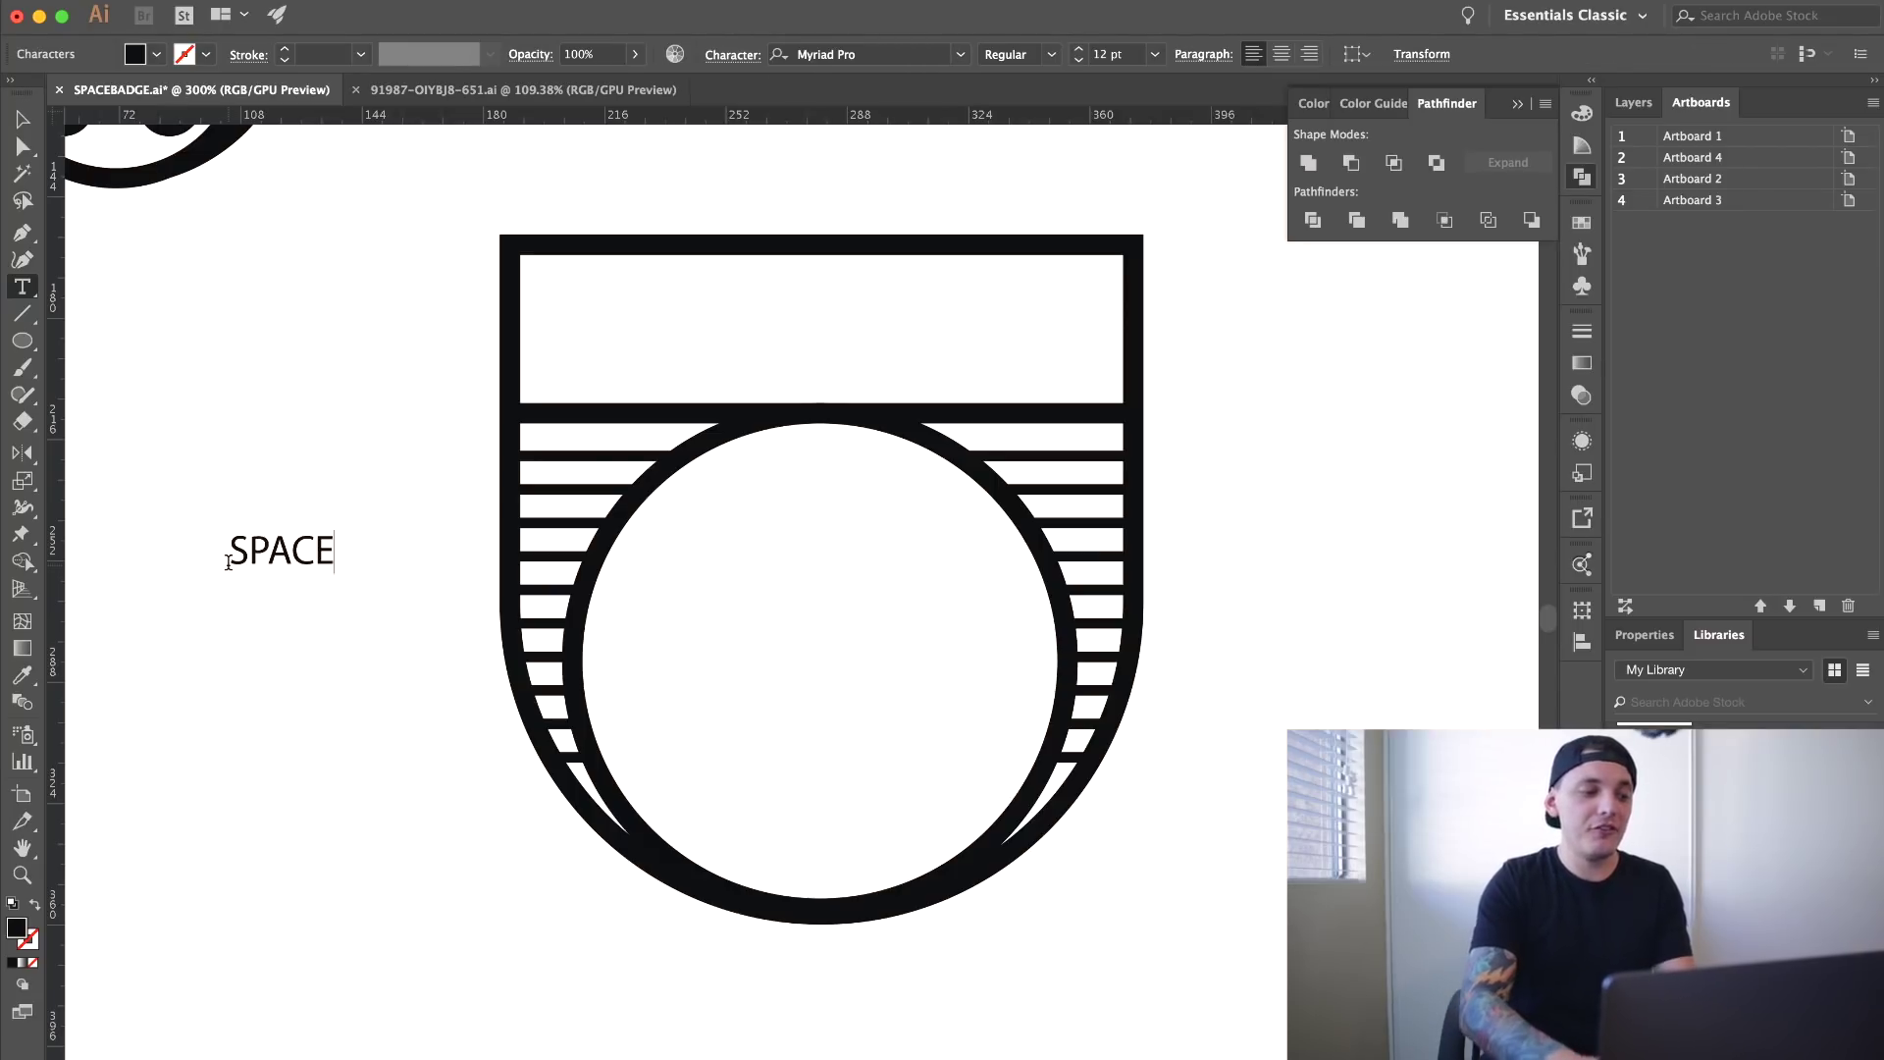
- Set the SPACE text to the Bold style of Myriad Pro
key("ctrl+a")
left_click(1050, 53)
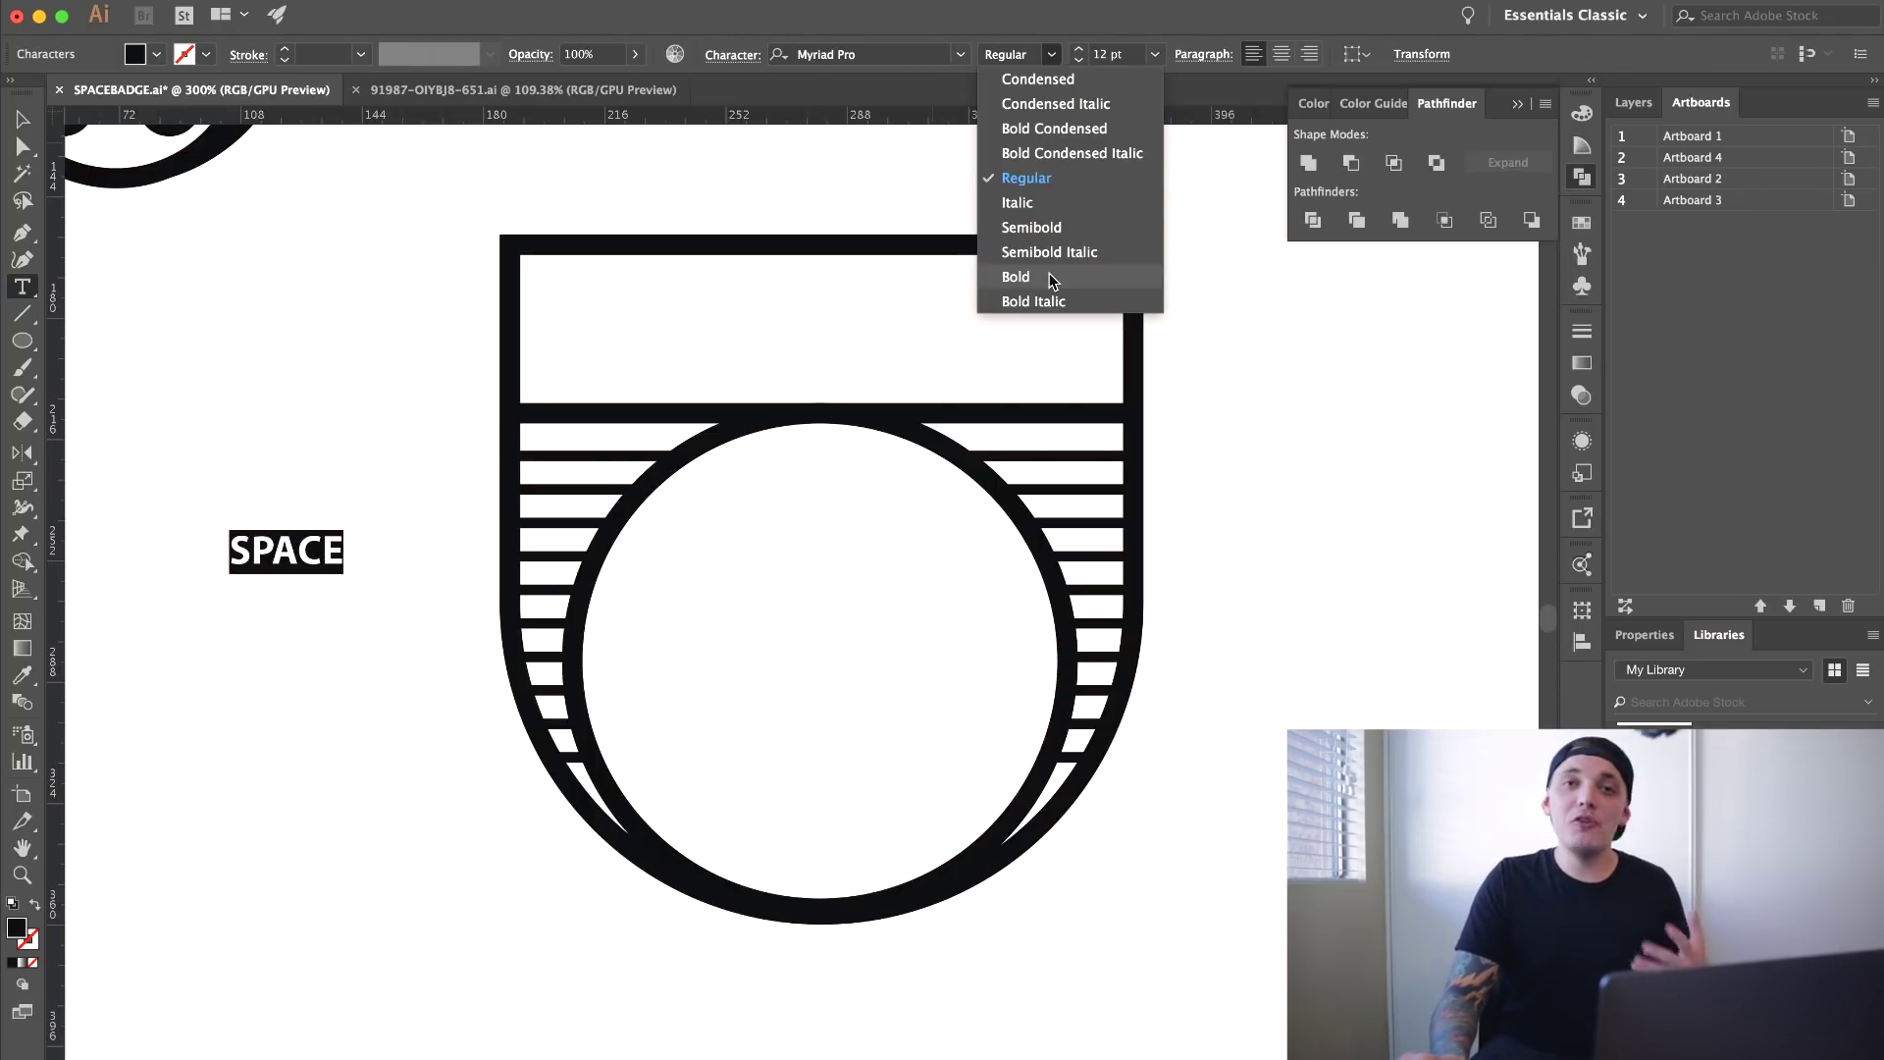
left_click(1015, 276)
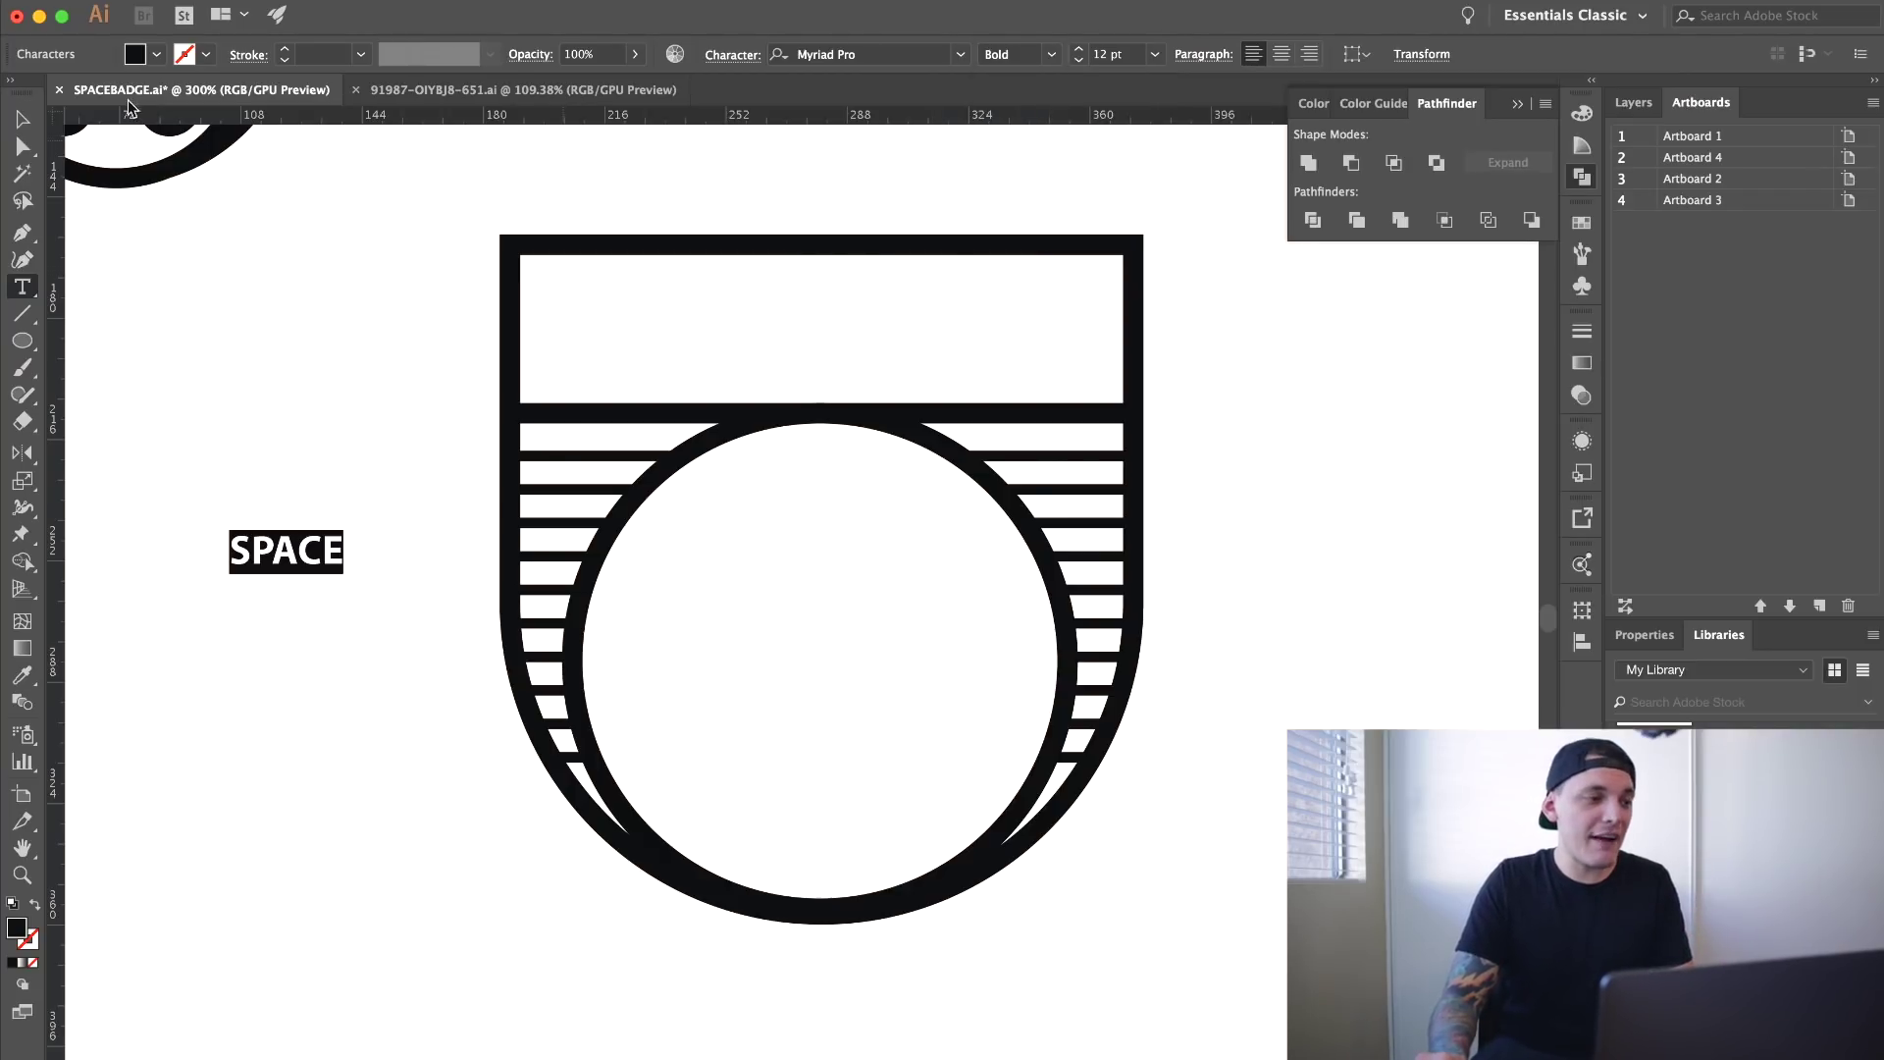
- Enlarge the SPACE text to about 50 pt and place it in the shield's upper compartment
left_click(21, 118)
left_click_drag(343, 531, 662, 407)
left_click_drag(331, 499, 681, 331)
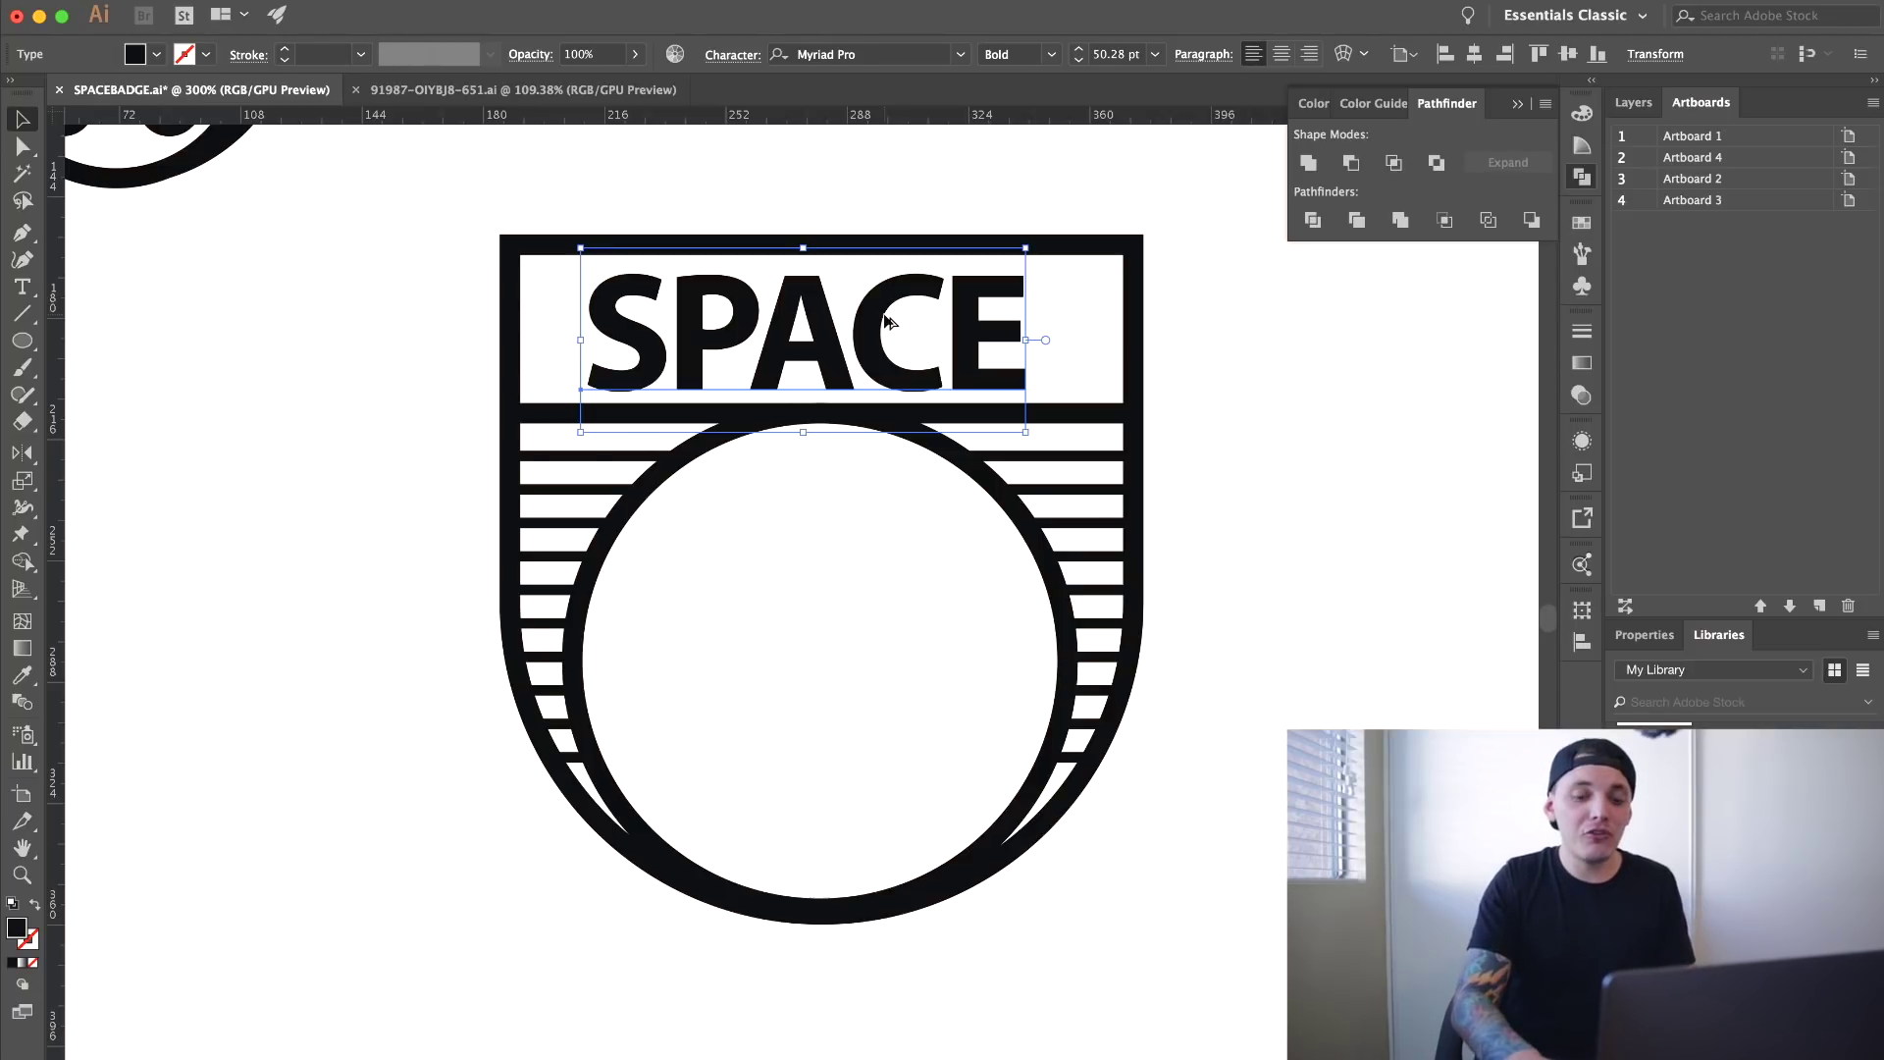
- Widen the letter spacing of the SPACE text and center it horizontally in the shield
key("alt+Right")
key("alt+Right")
key("alt+Right")
key("alt+Right")
key("alt+Right")
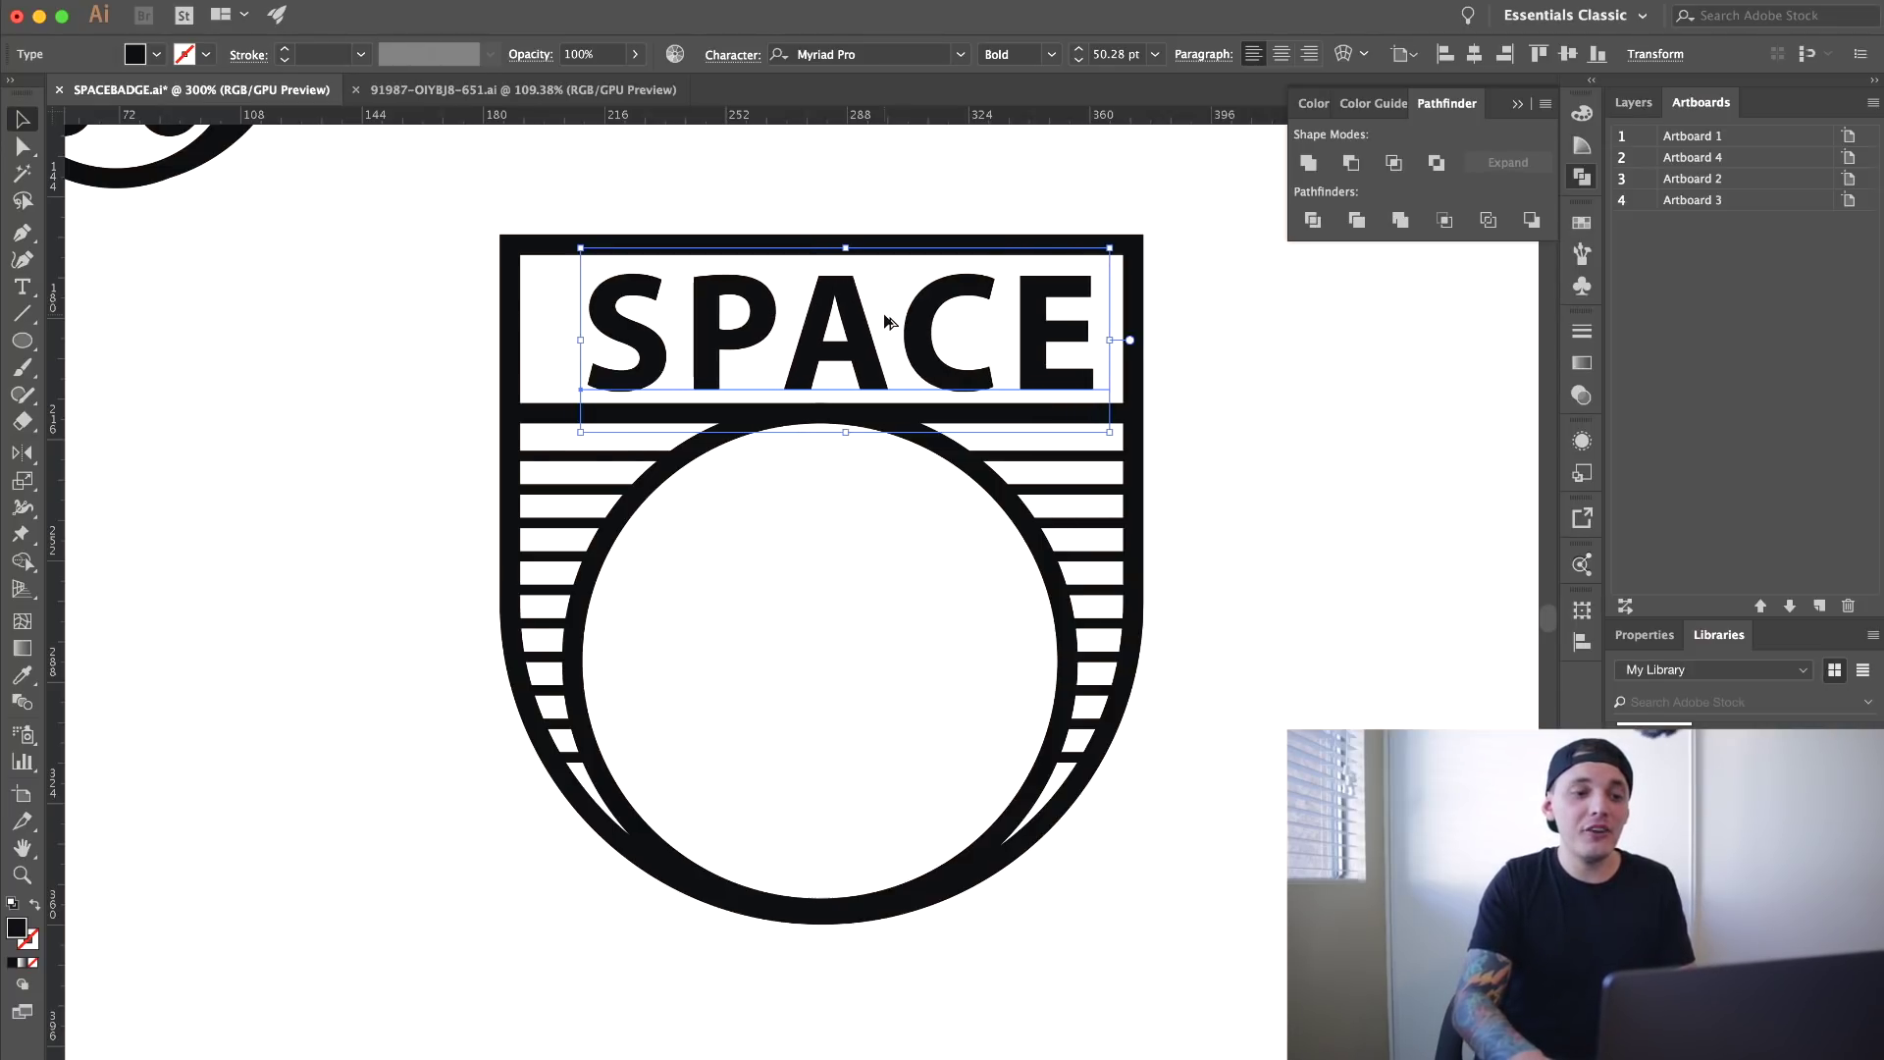
key("alt+Left")
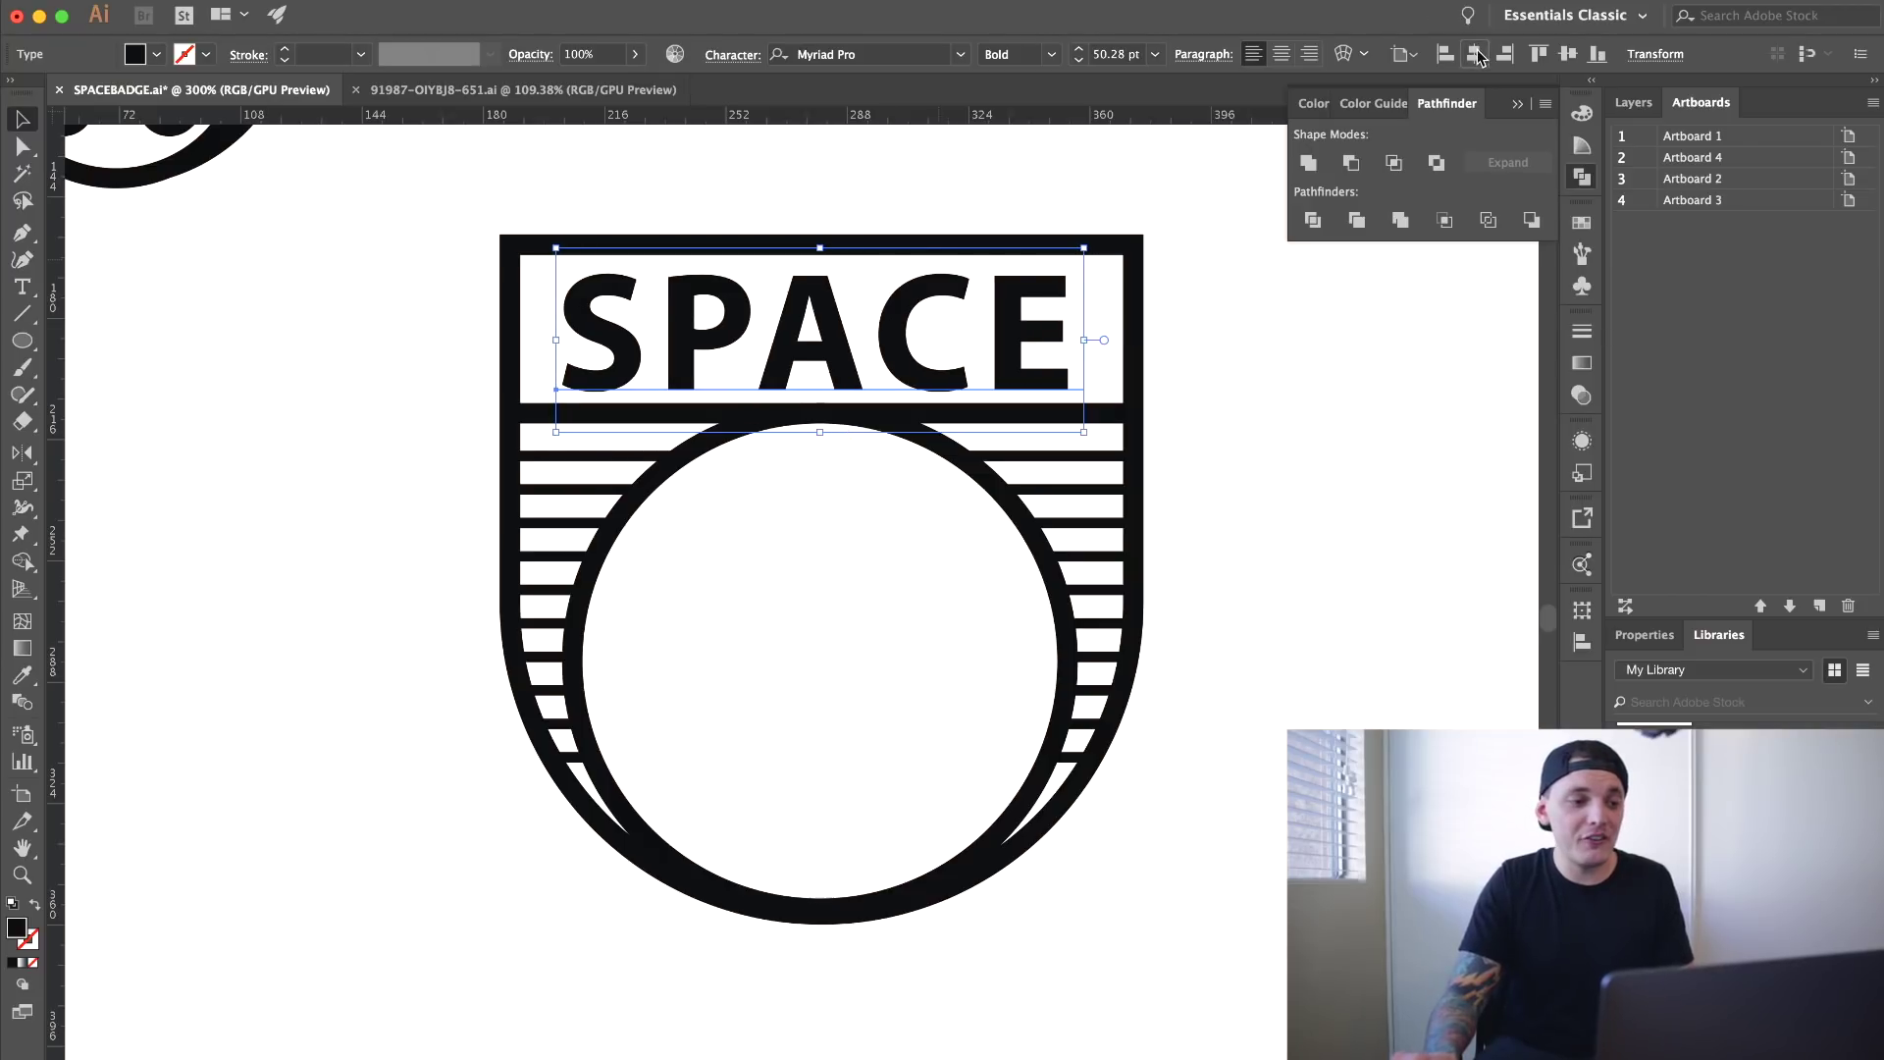
- Switch to the rocket logo file 91987-OIYBJ8-651.ai and isolate the compound path of the bottom-row rocket in the dark rounded shape
key("super+grave")
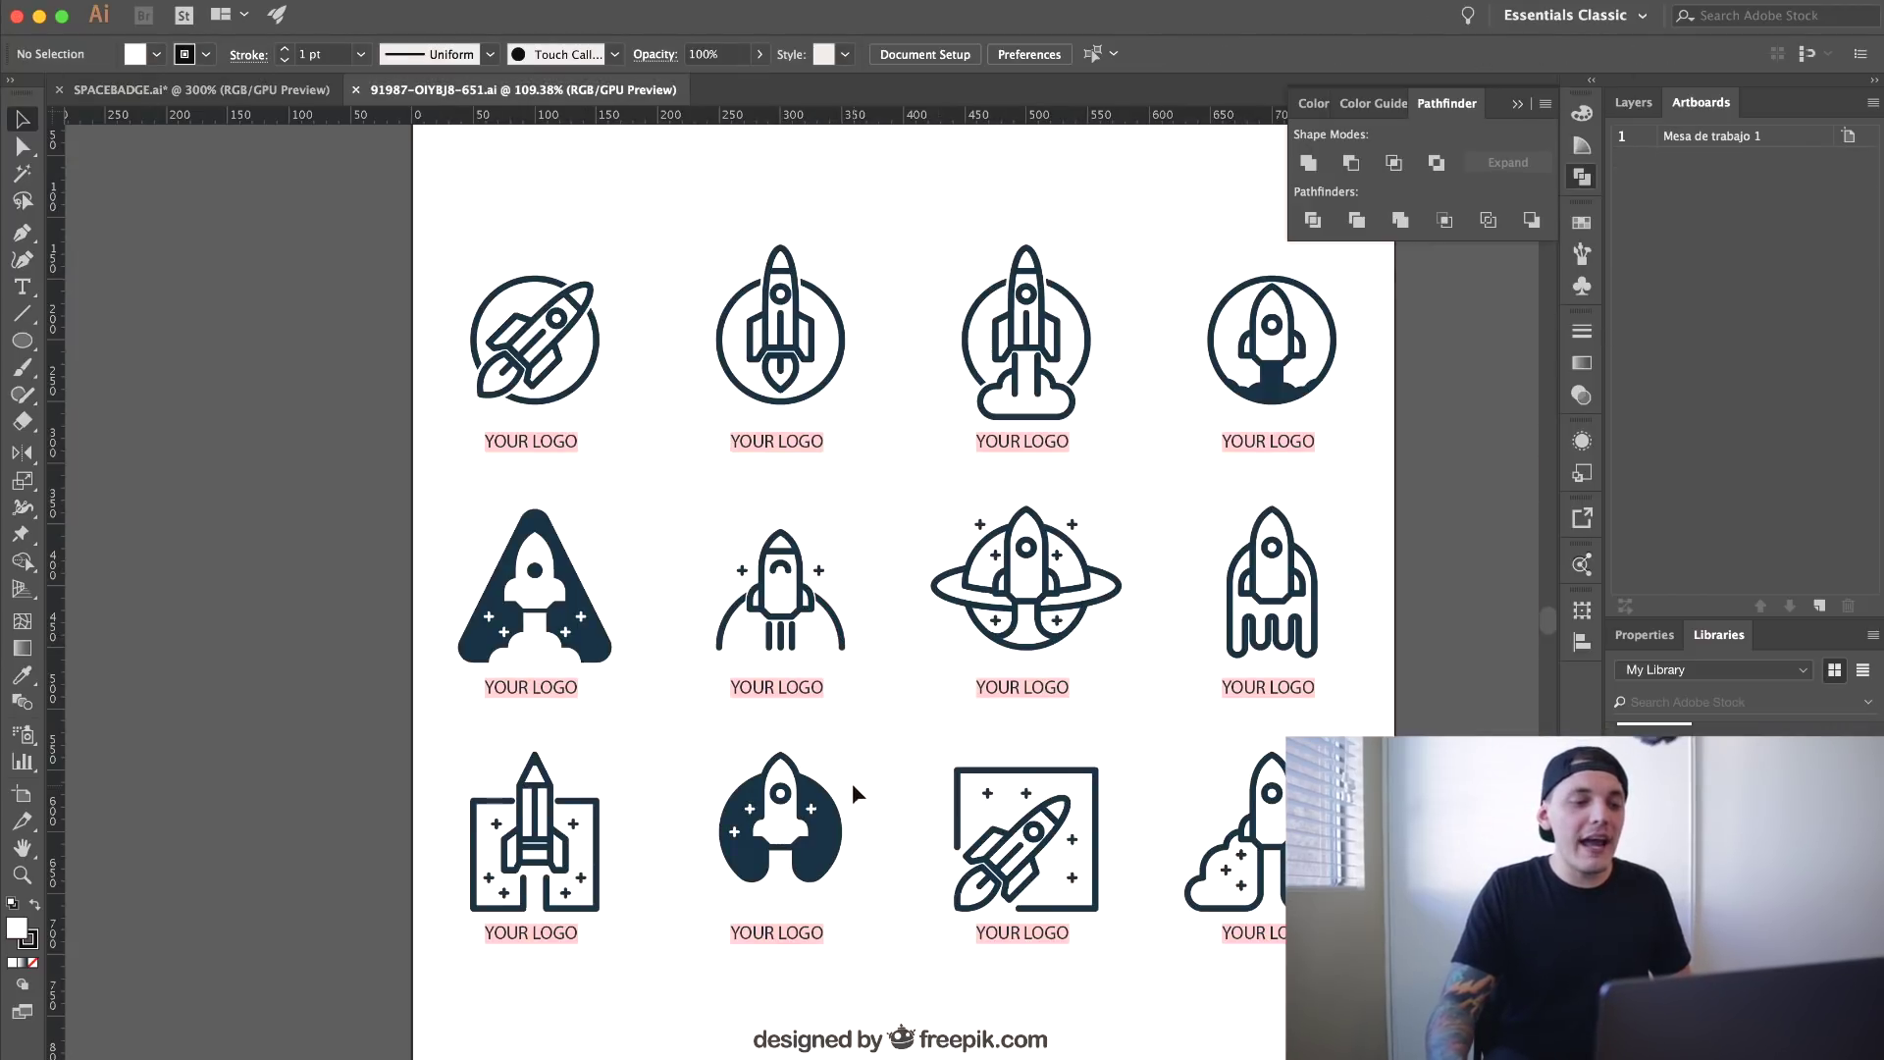
left_click(22, 874)
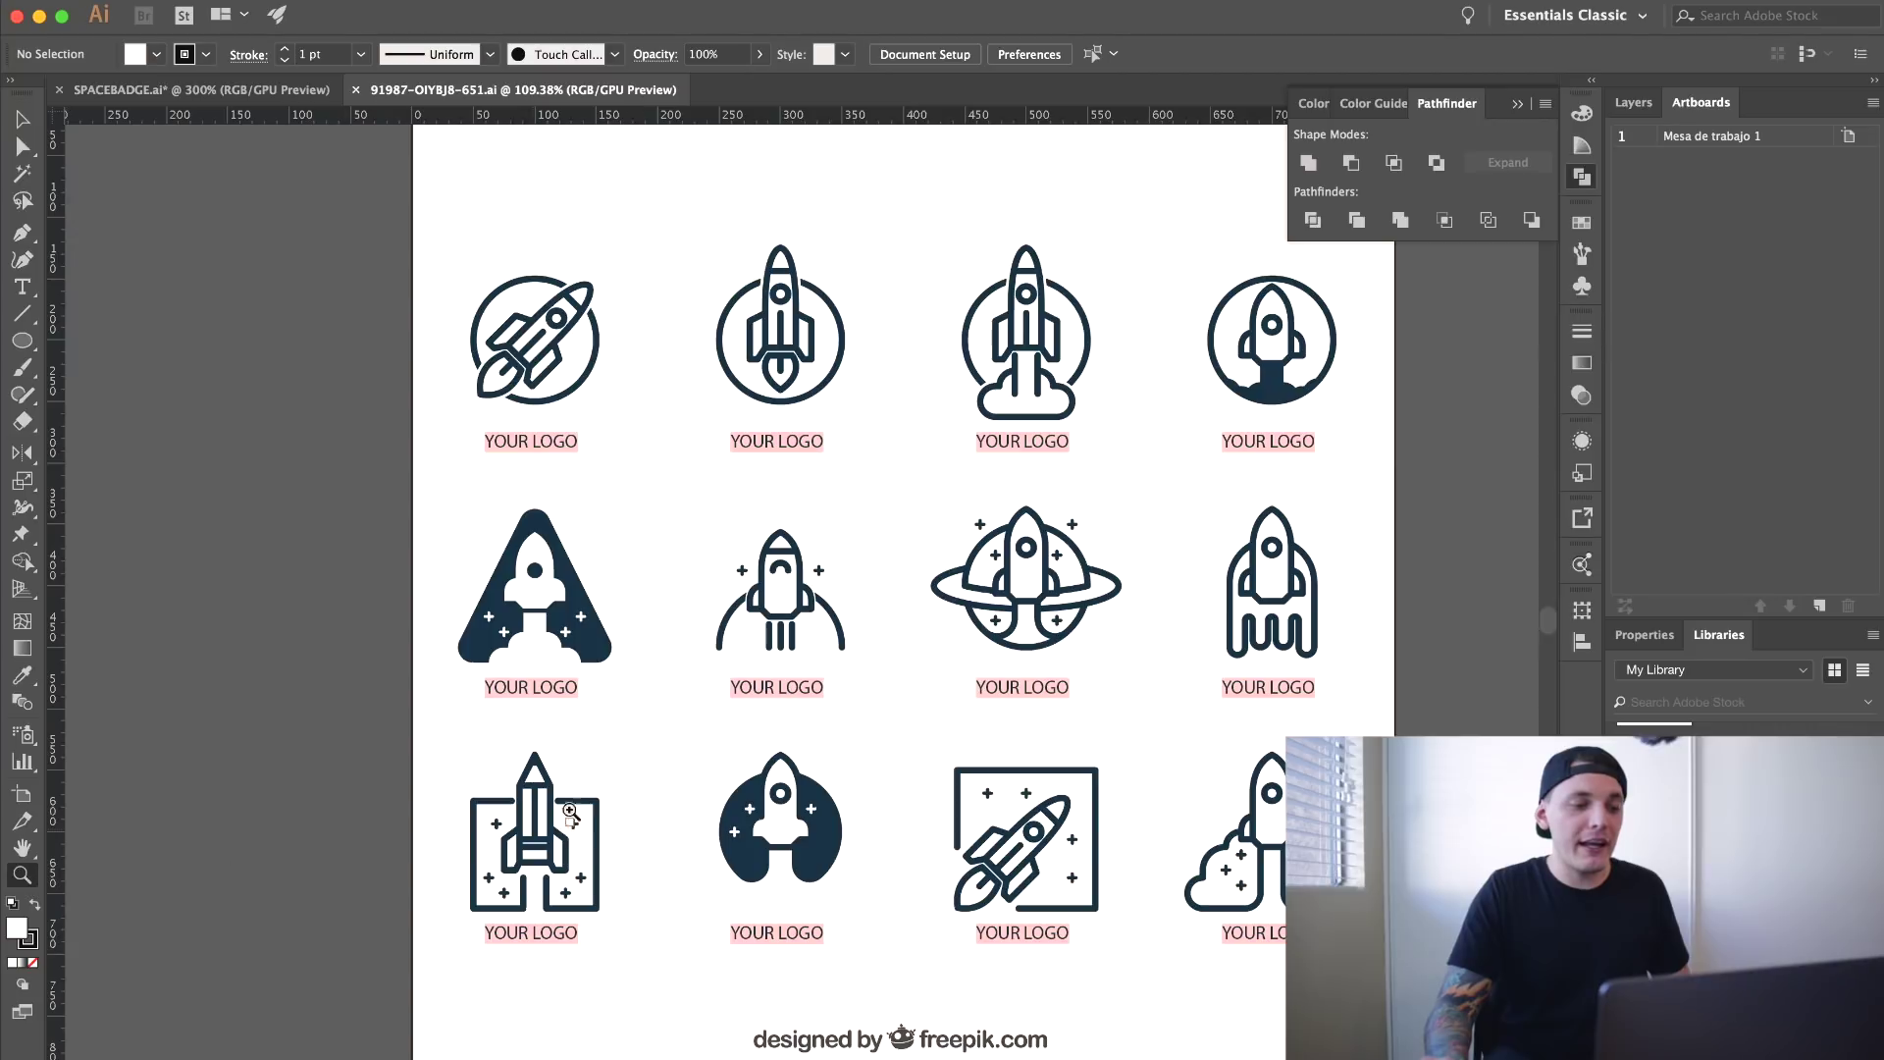
left_click(765, 797)
left_click(797, 747)
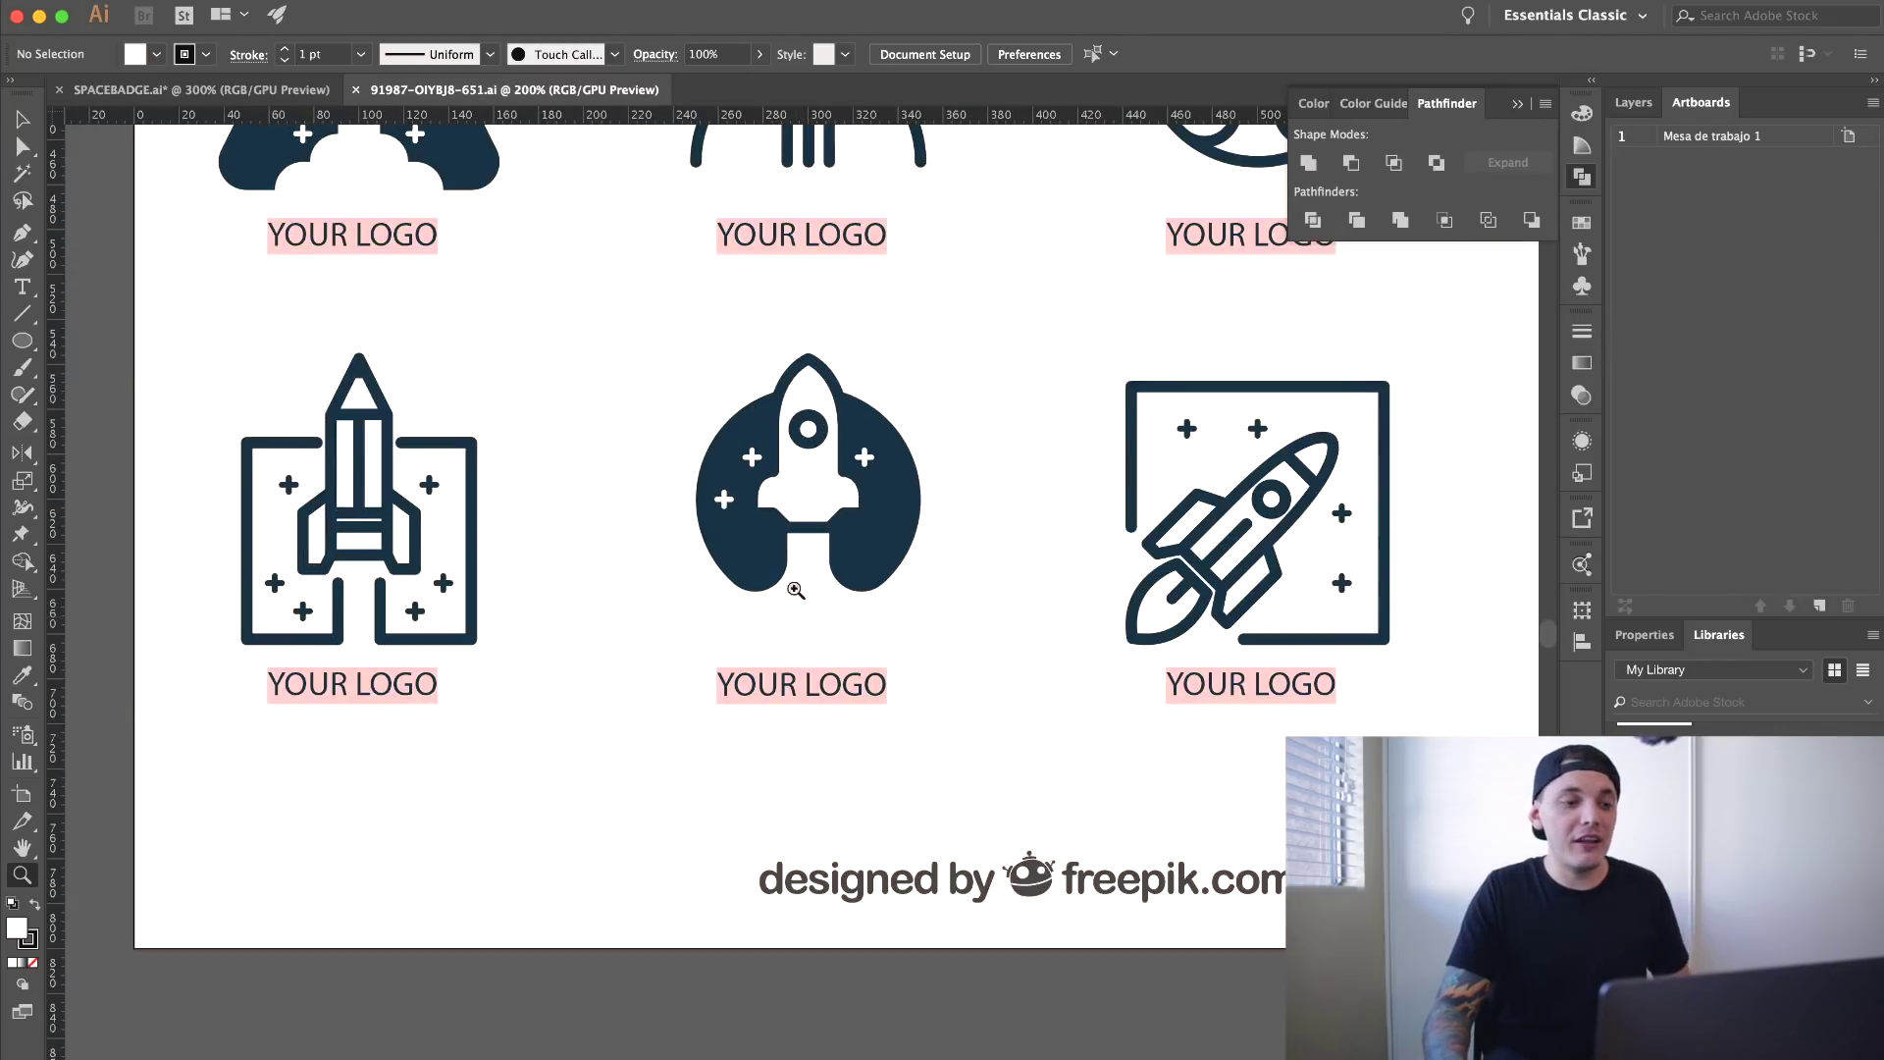
left_click(794, 481)
left_click(22, 118)
double_click(895, 586)
left_click(894, 586)
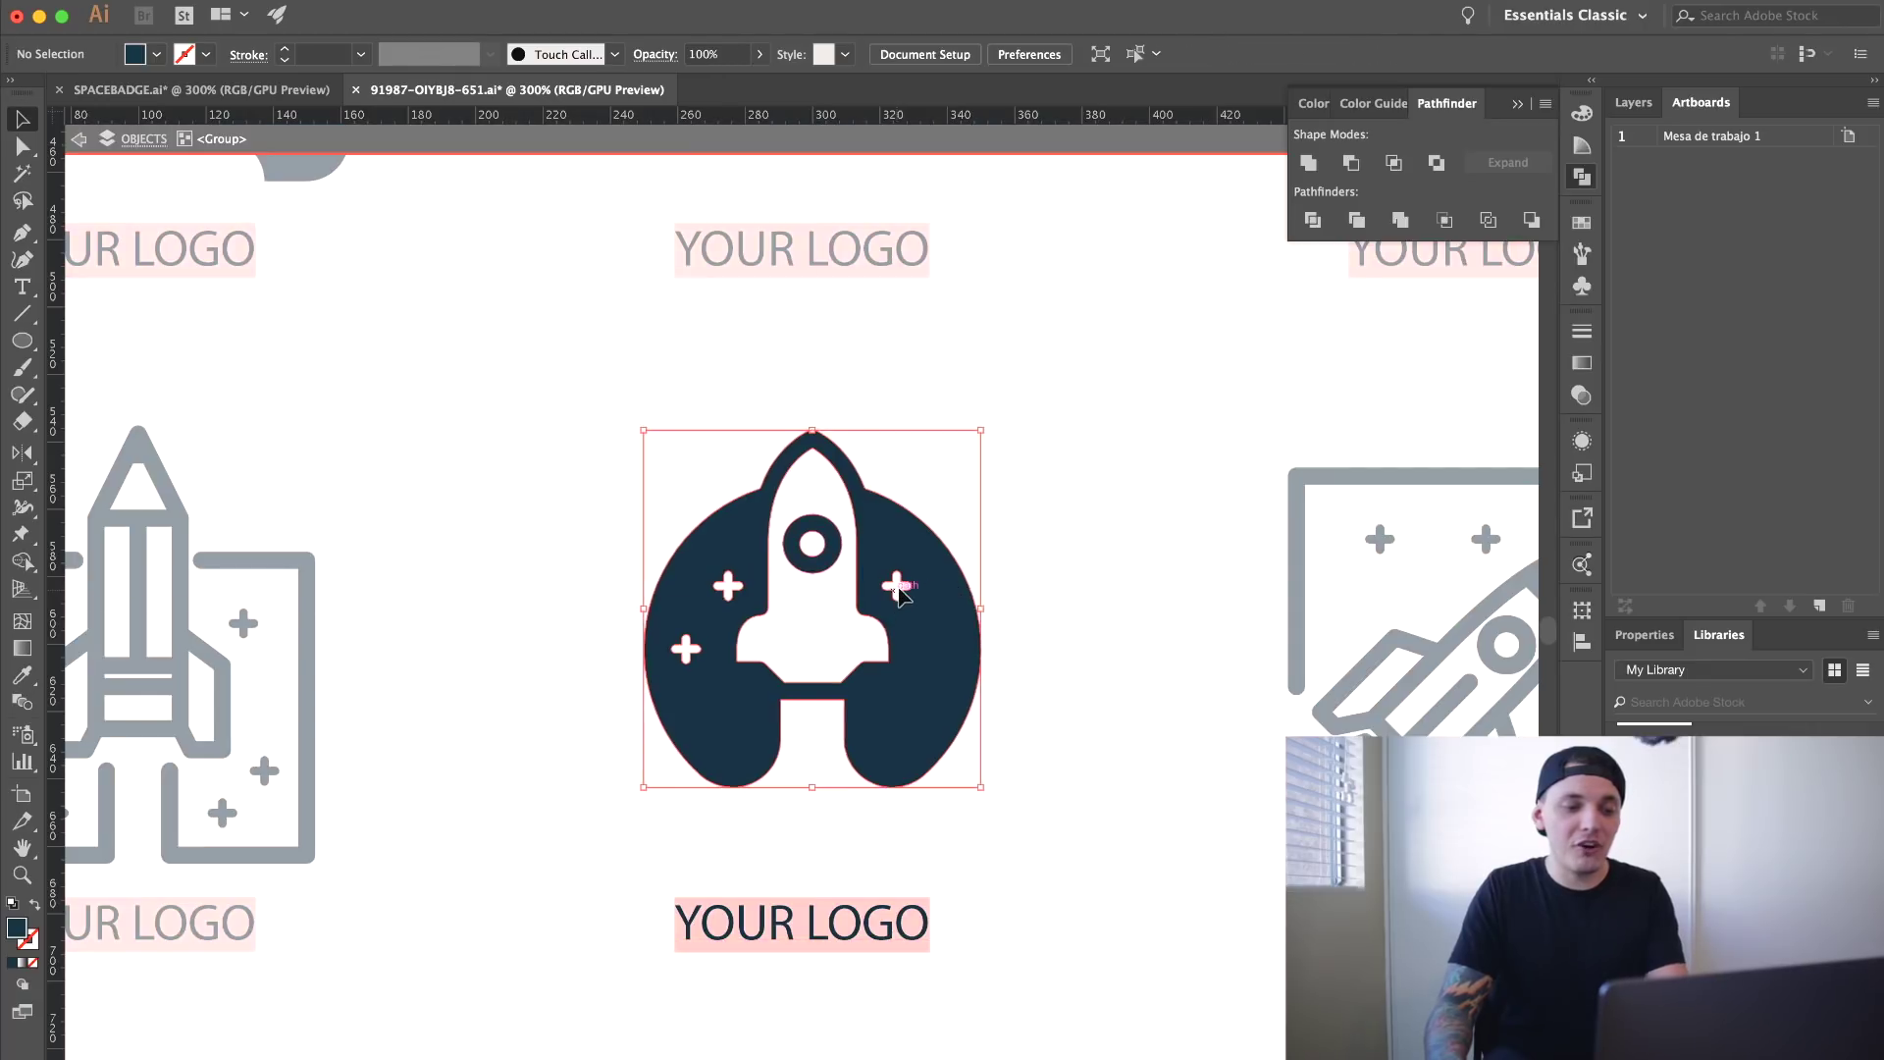
double_click(895, 587)
left_click(894, 586)
double_click(895, 587)
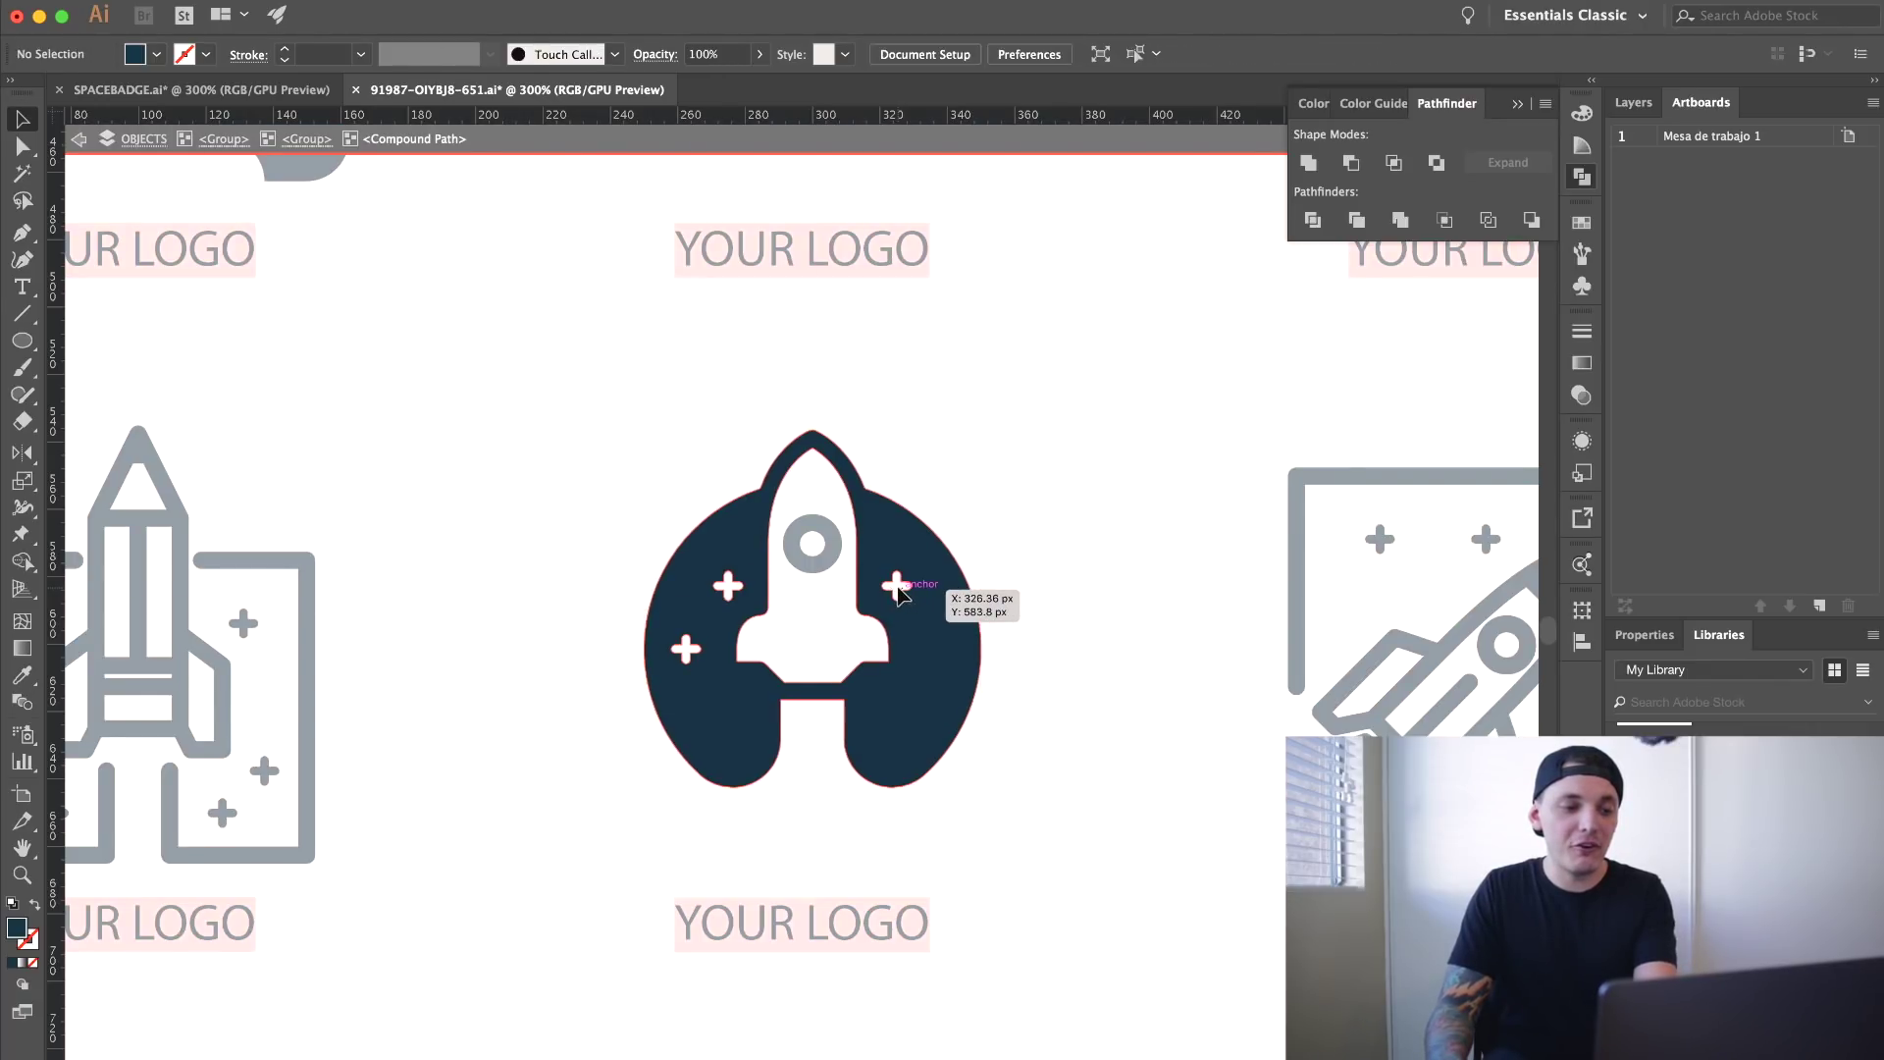
- Delete the three plus-shaped stars around the rocket
left_click(895, 586)
key("Delete")
left_click(727, 586)
key("Delete")
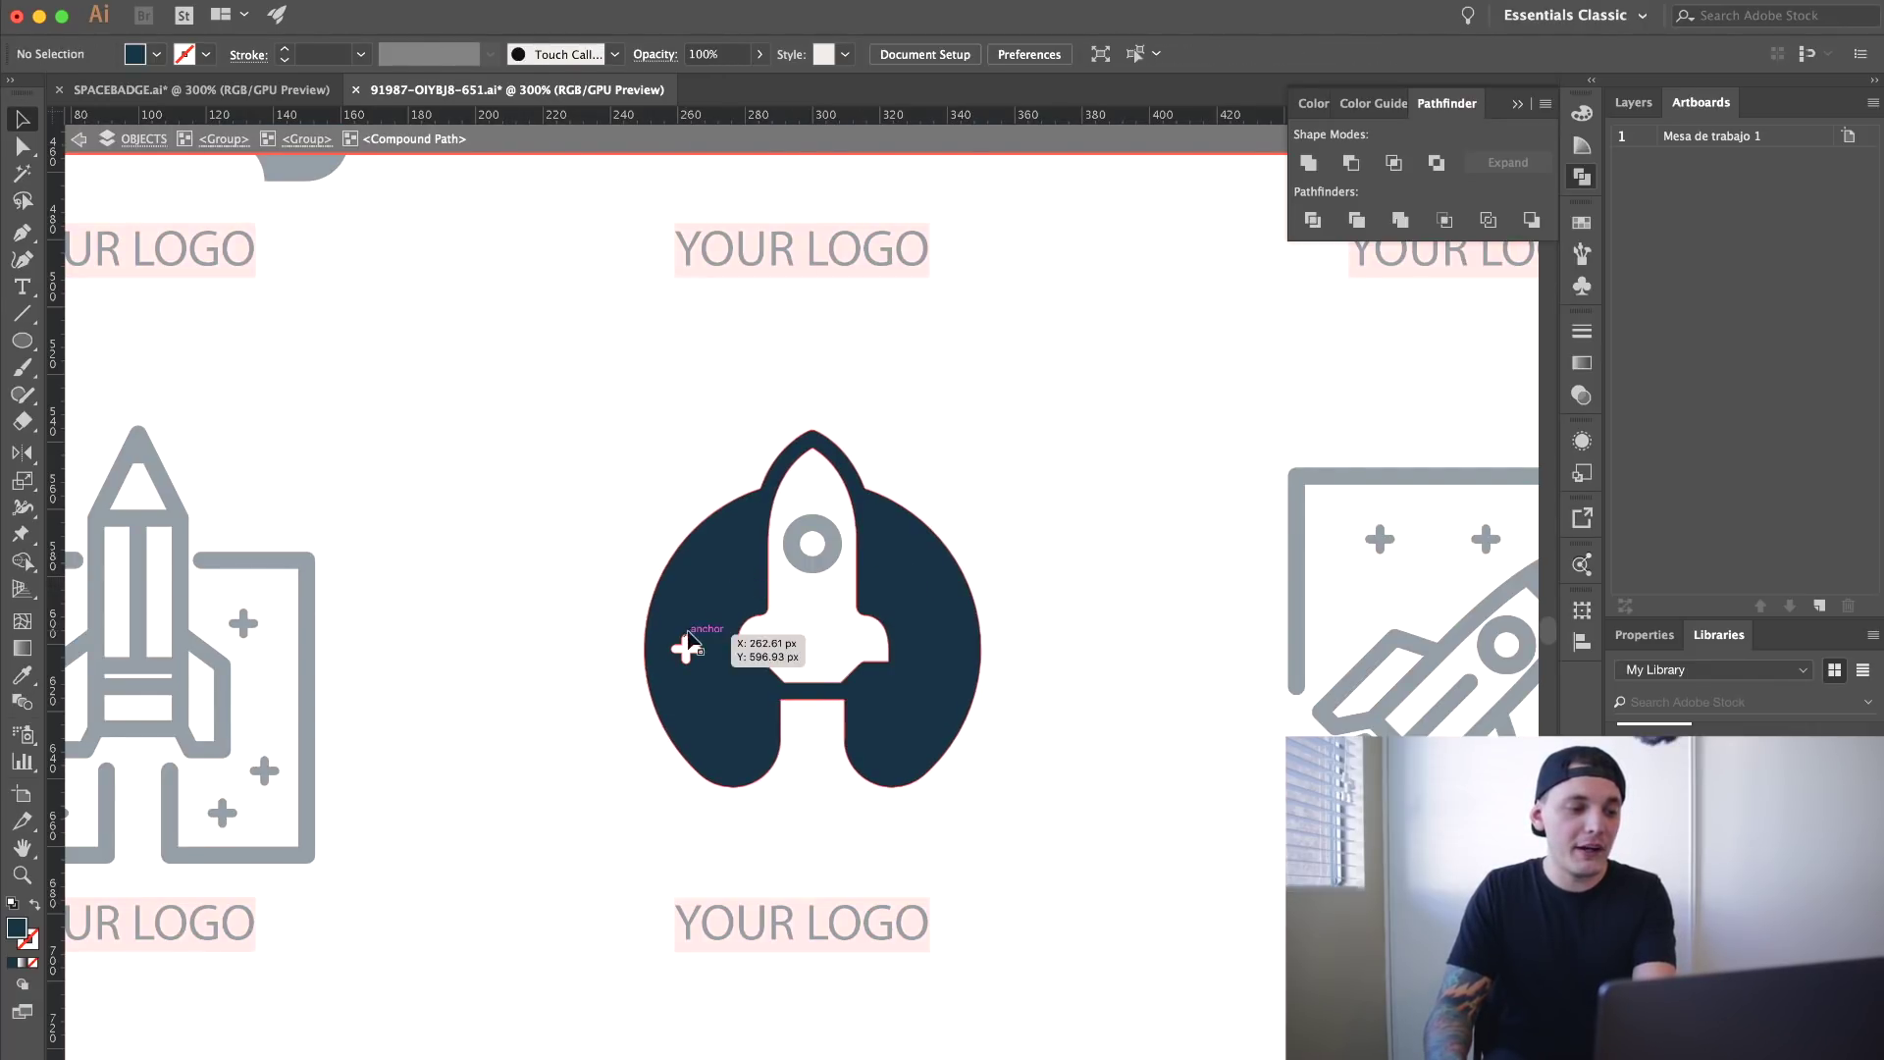
left_click(685, 649)
key("Delete")
- Leave isolation mode, cut the rocket logo and paste it into SPACEBADGE.ai
key("Escape")
key("Delete")
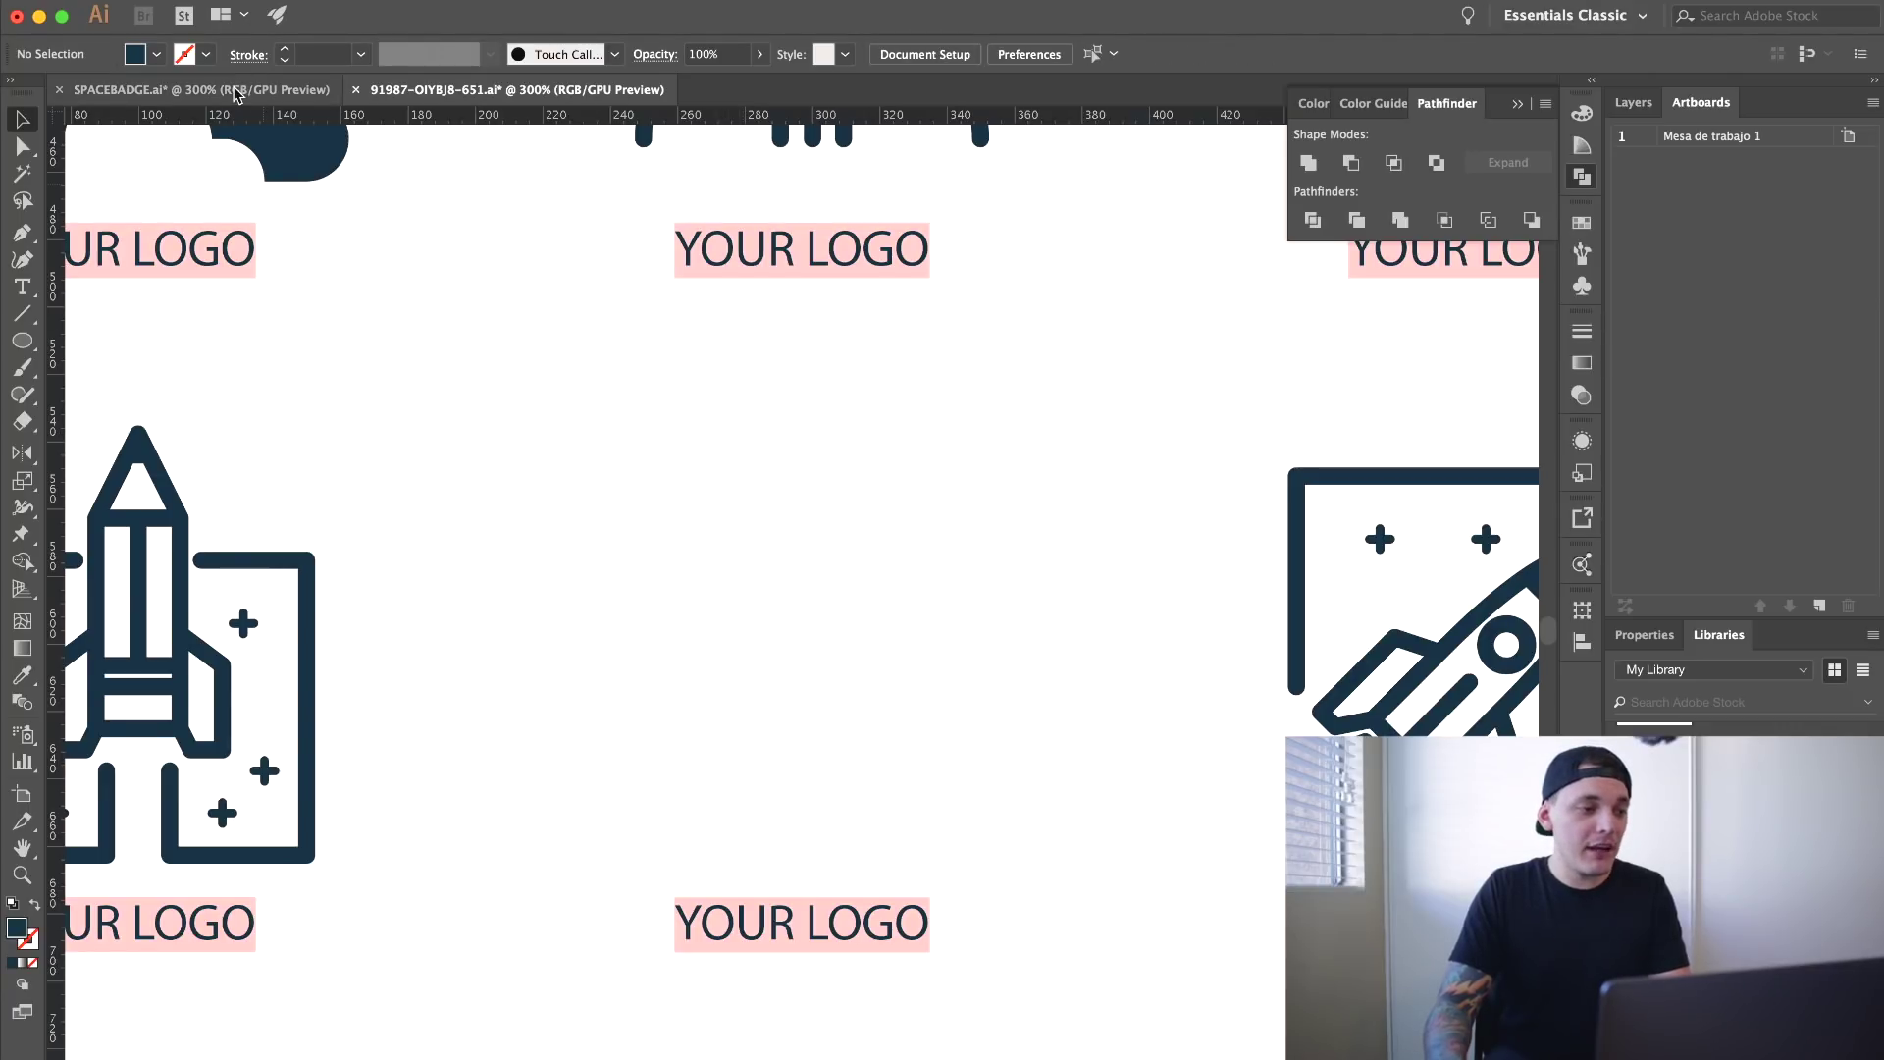
left_click(239, 89)
key("super+v")
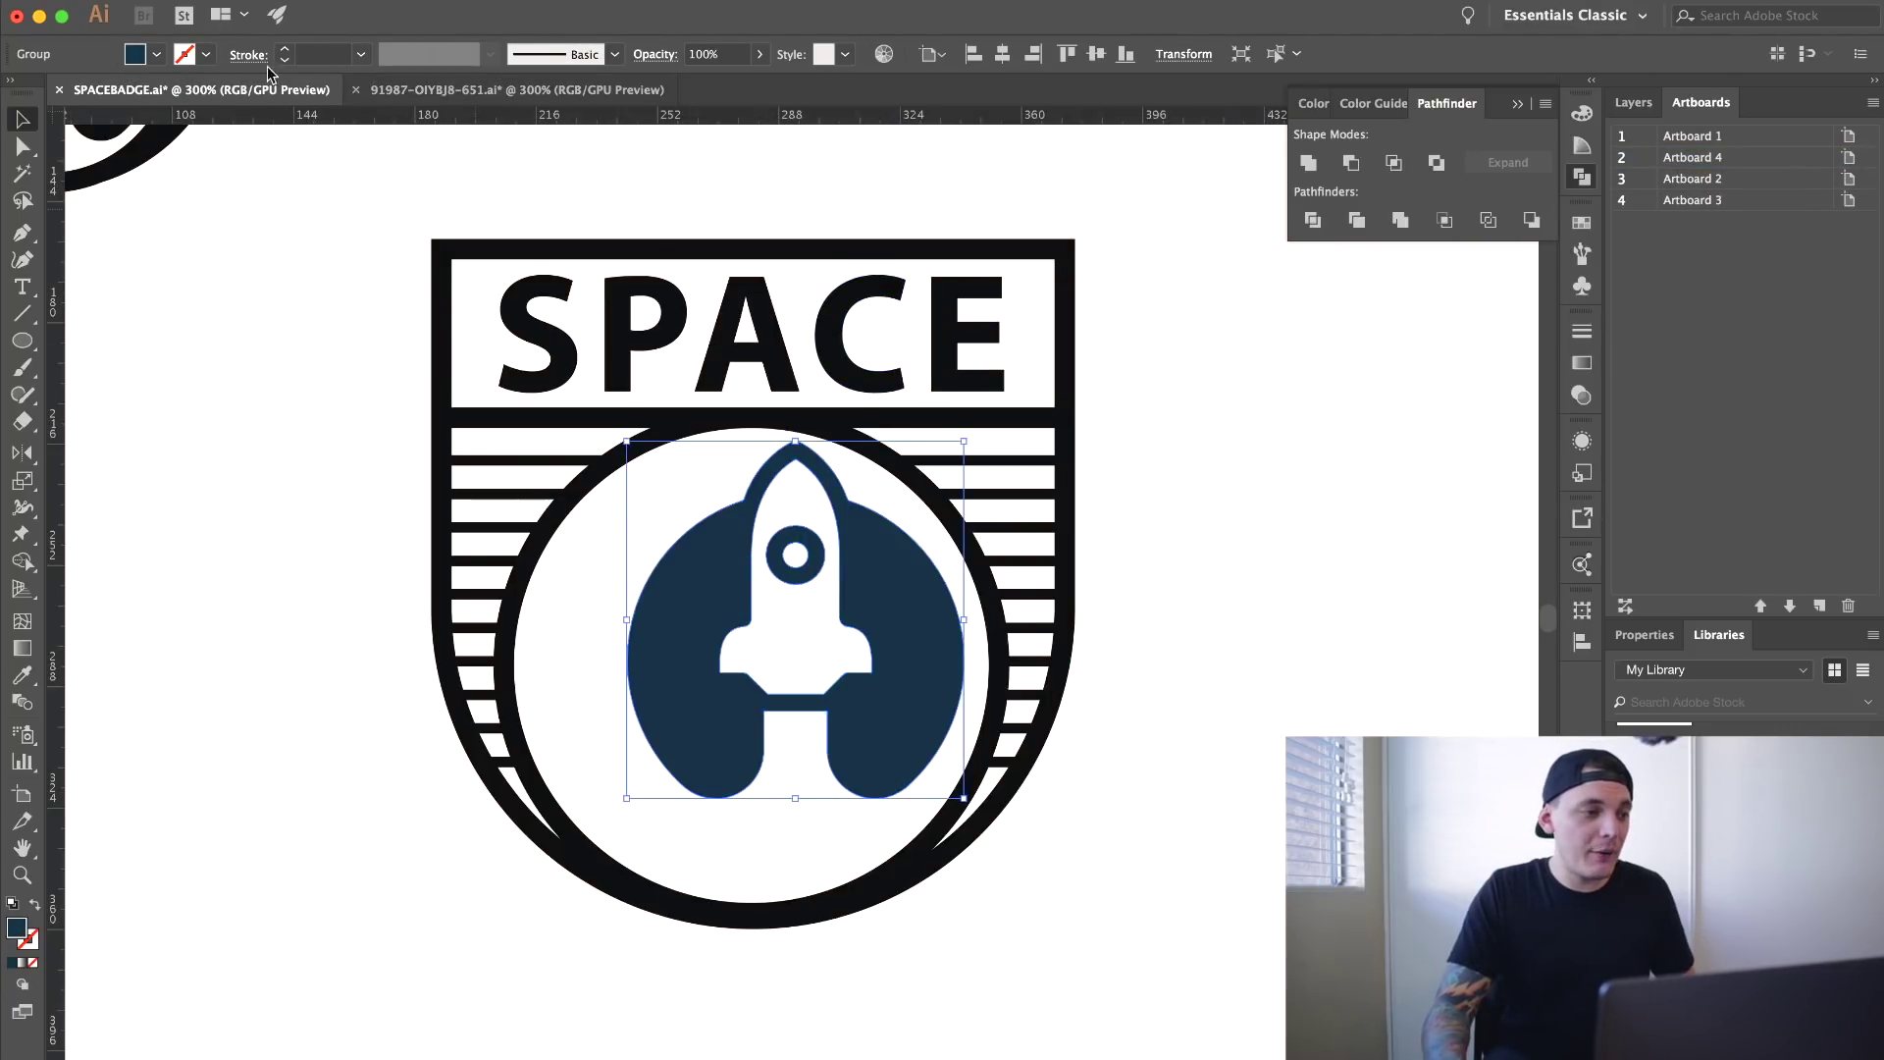
- Fill the pasted rocket logo with black and enlarge it centered in the circle, with its tip meeting the circle's top edge
left_click(156, 54)
left_click(62, 94)
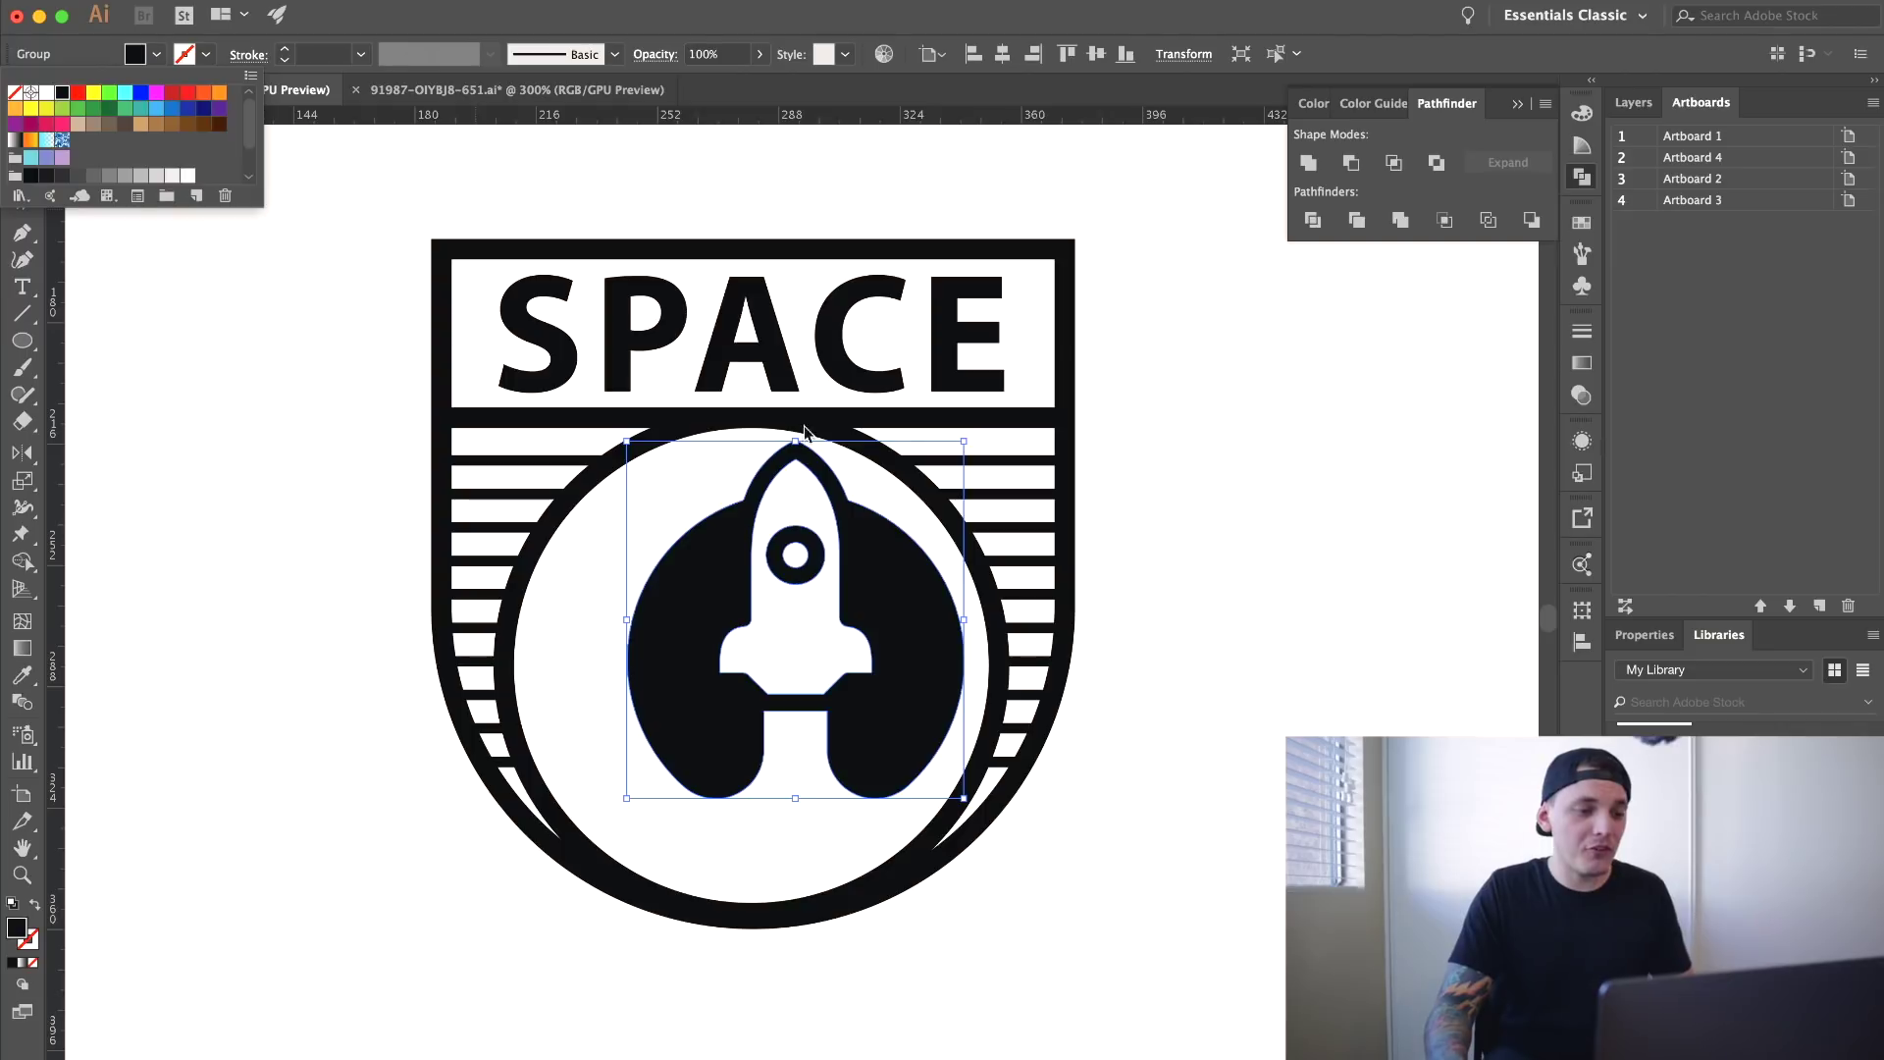
left_click_drag(804, 428, 944, 419)
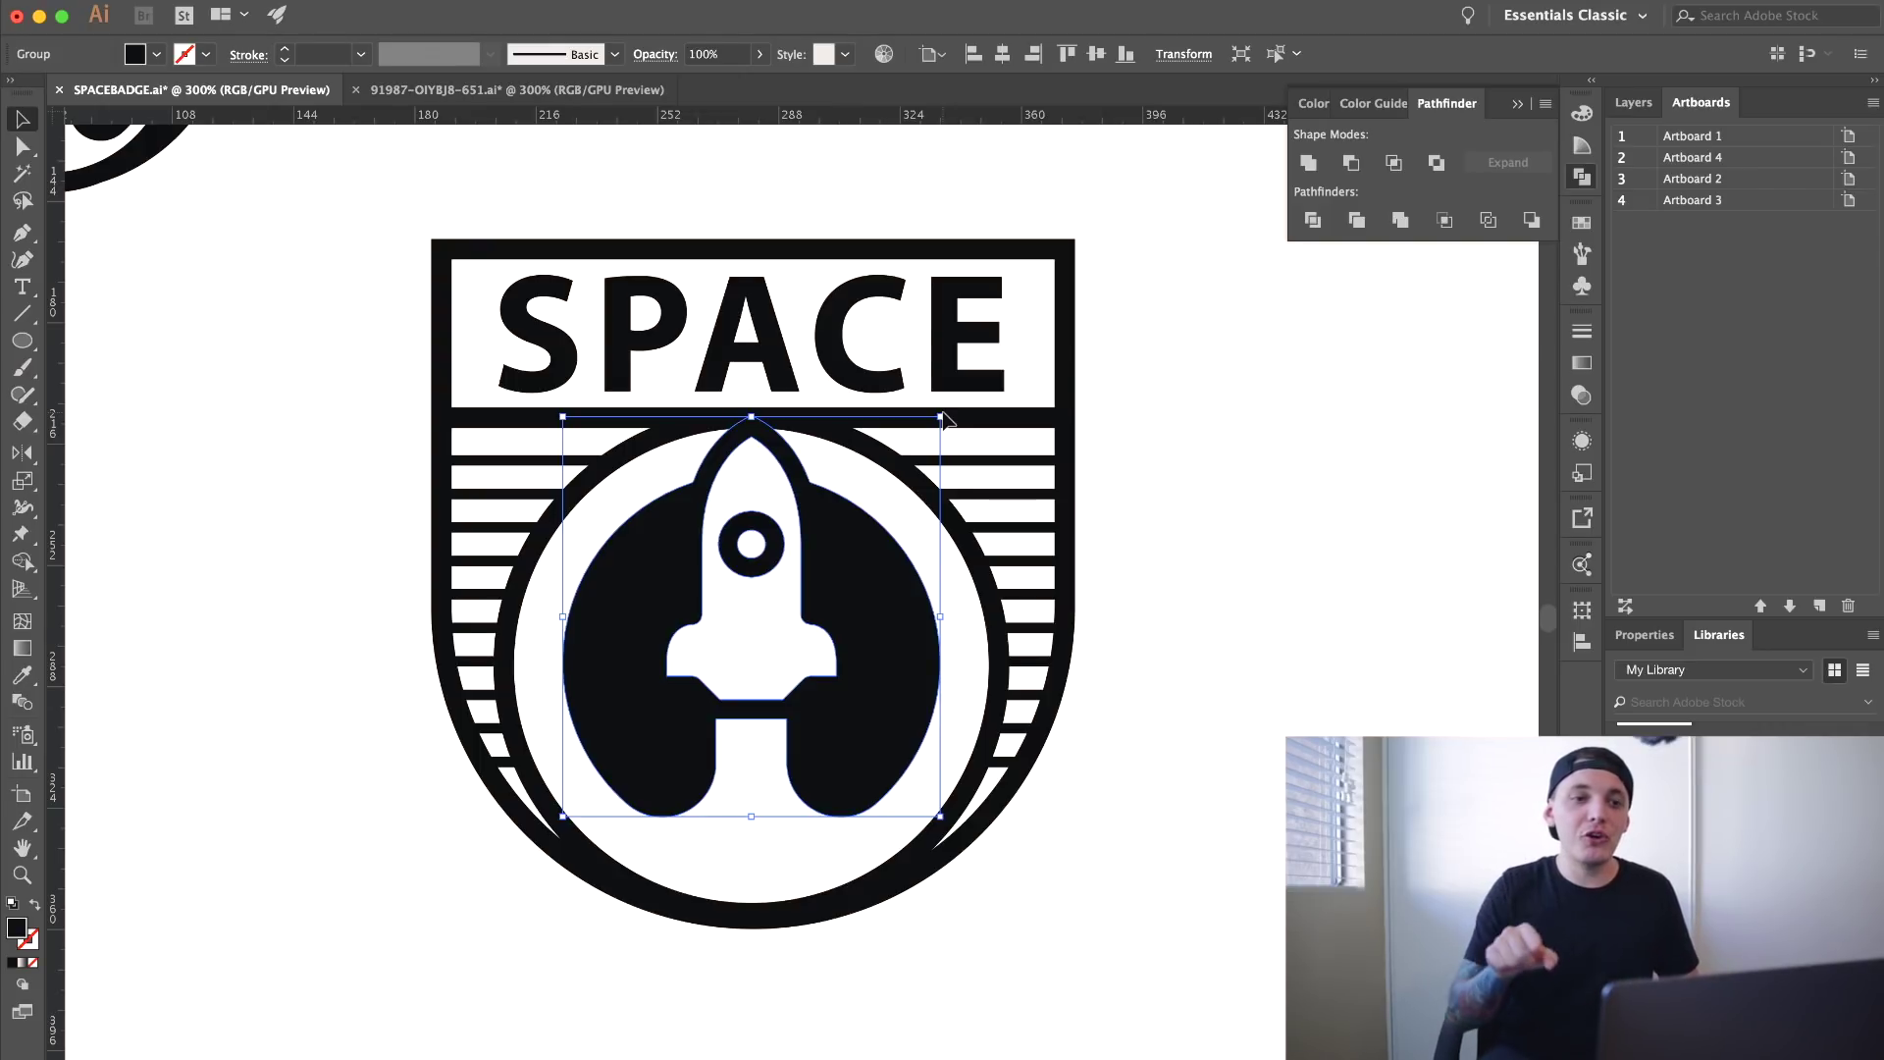
key("ctrl+shift+a")
- Round both top corners of the shield outline slightly and deselect it
key("a")
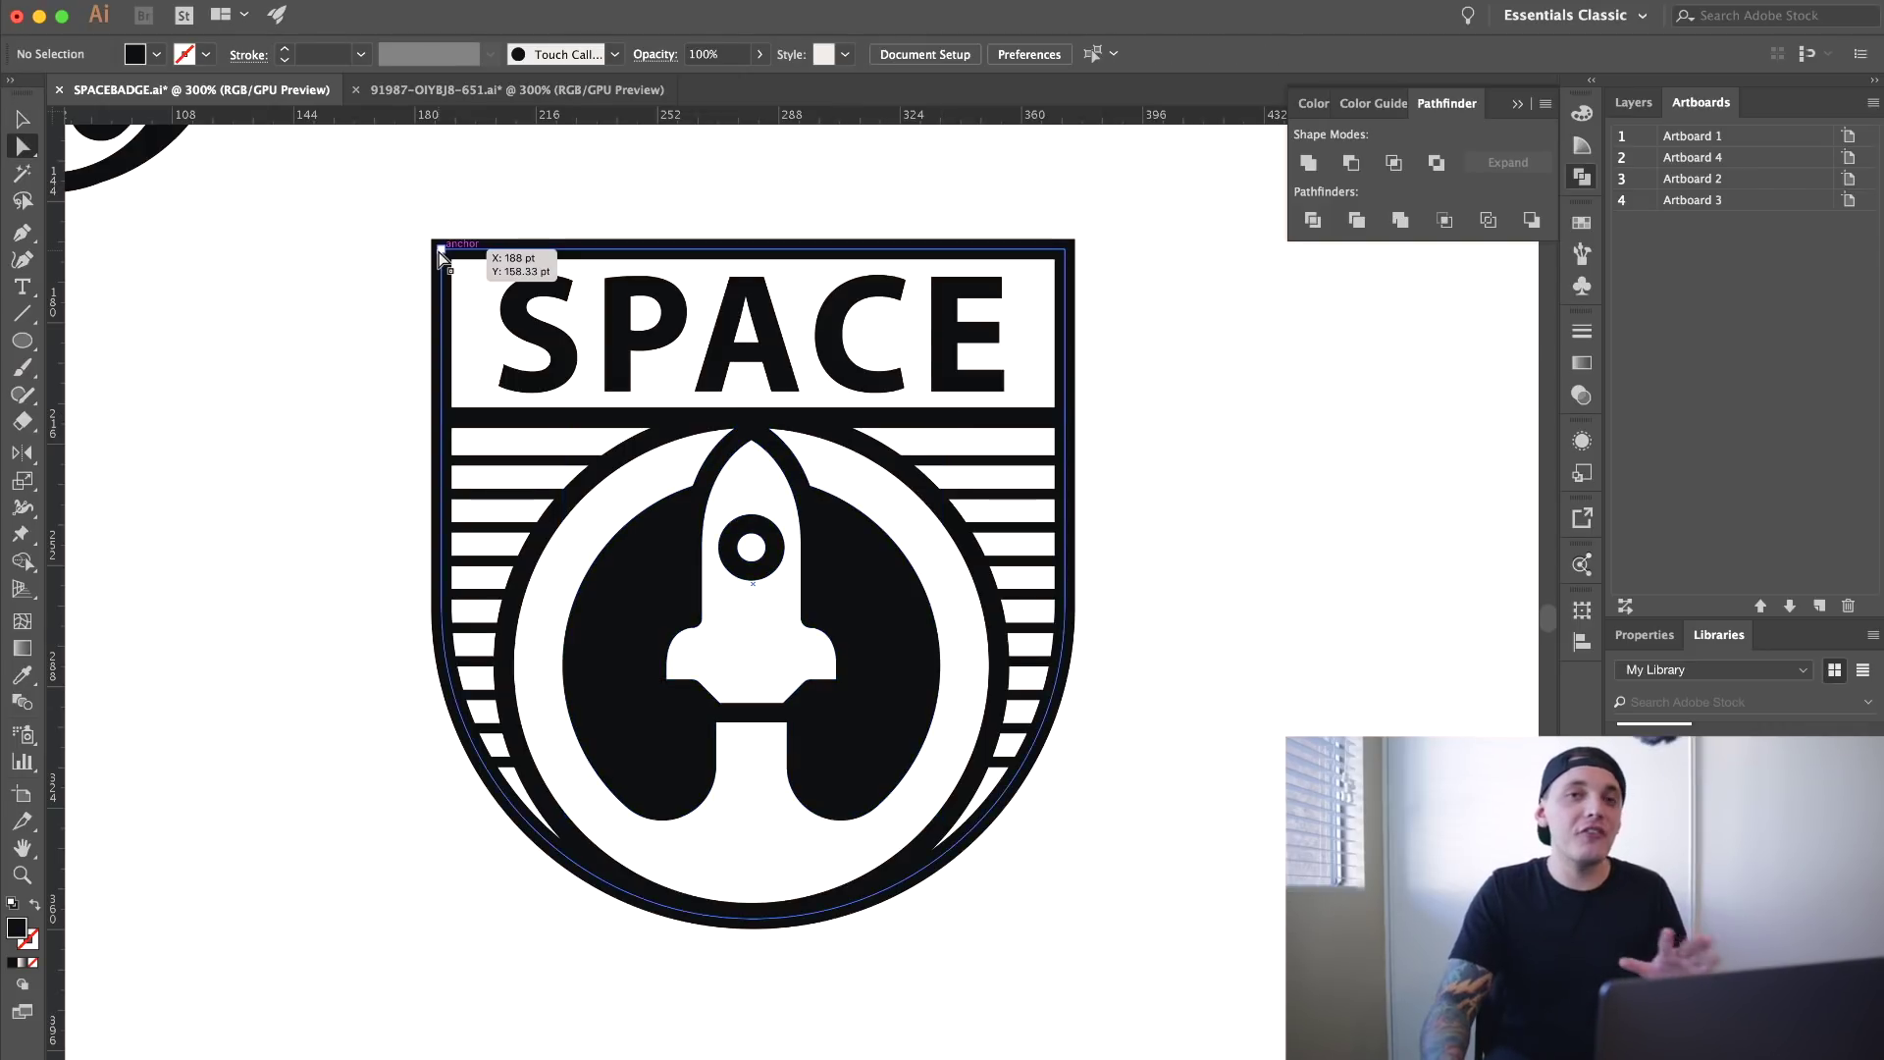
left_click(443, 250)
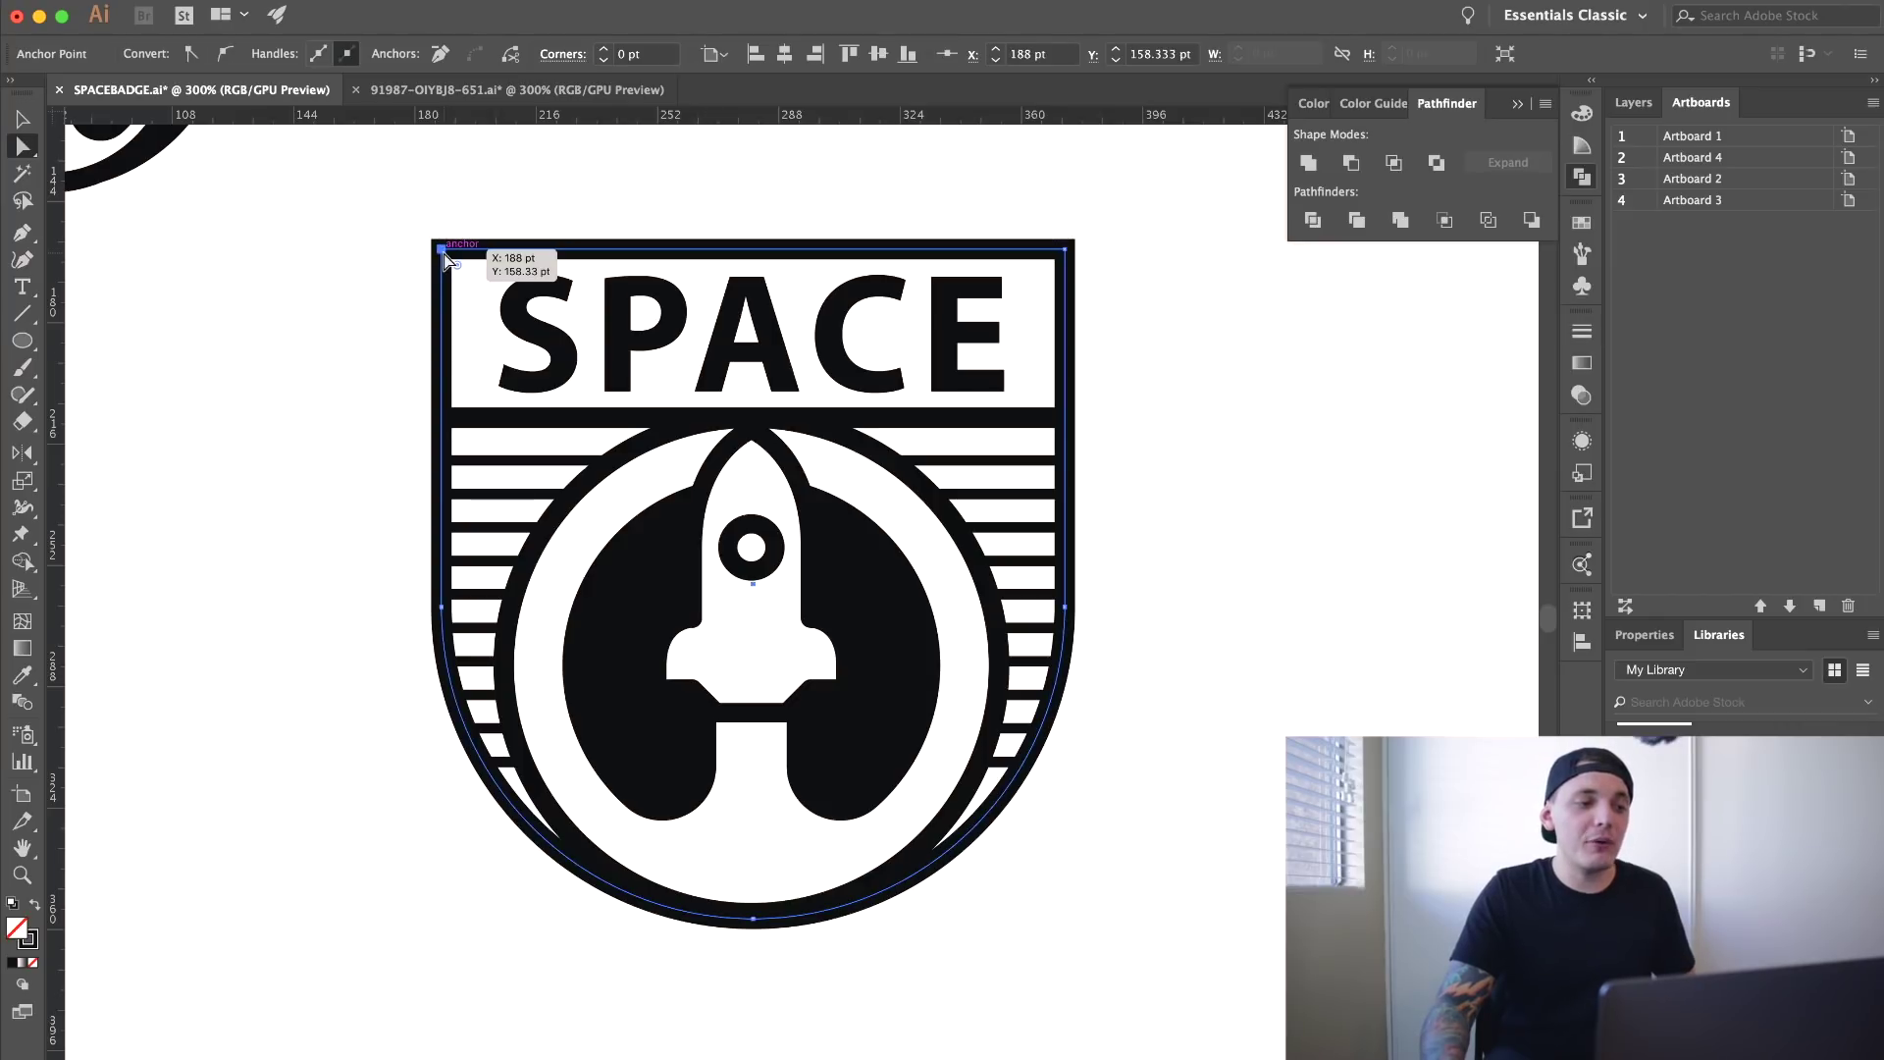
left_click(1064, 250, "shift")
left_click_drag(1049, 265, 1040, 282)
left_click(1260, 327)
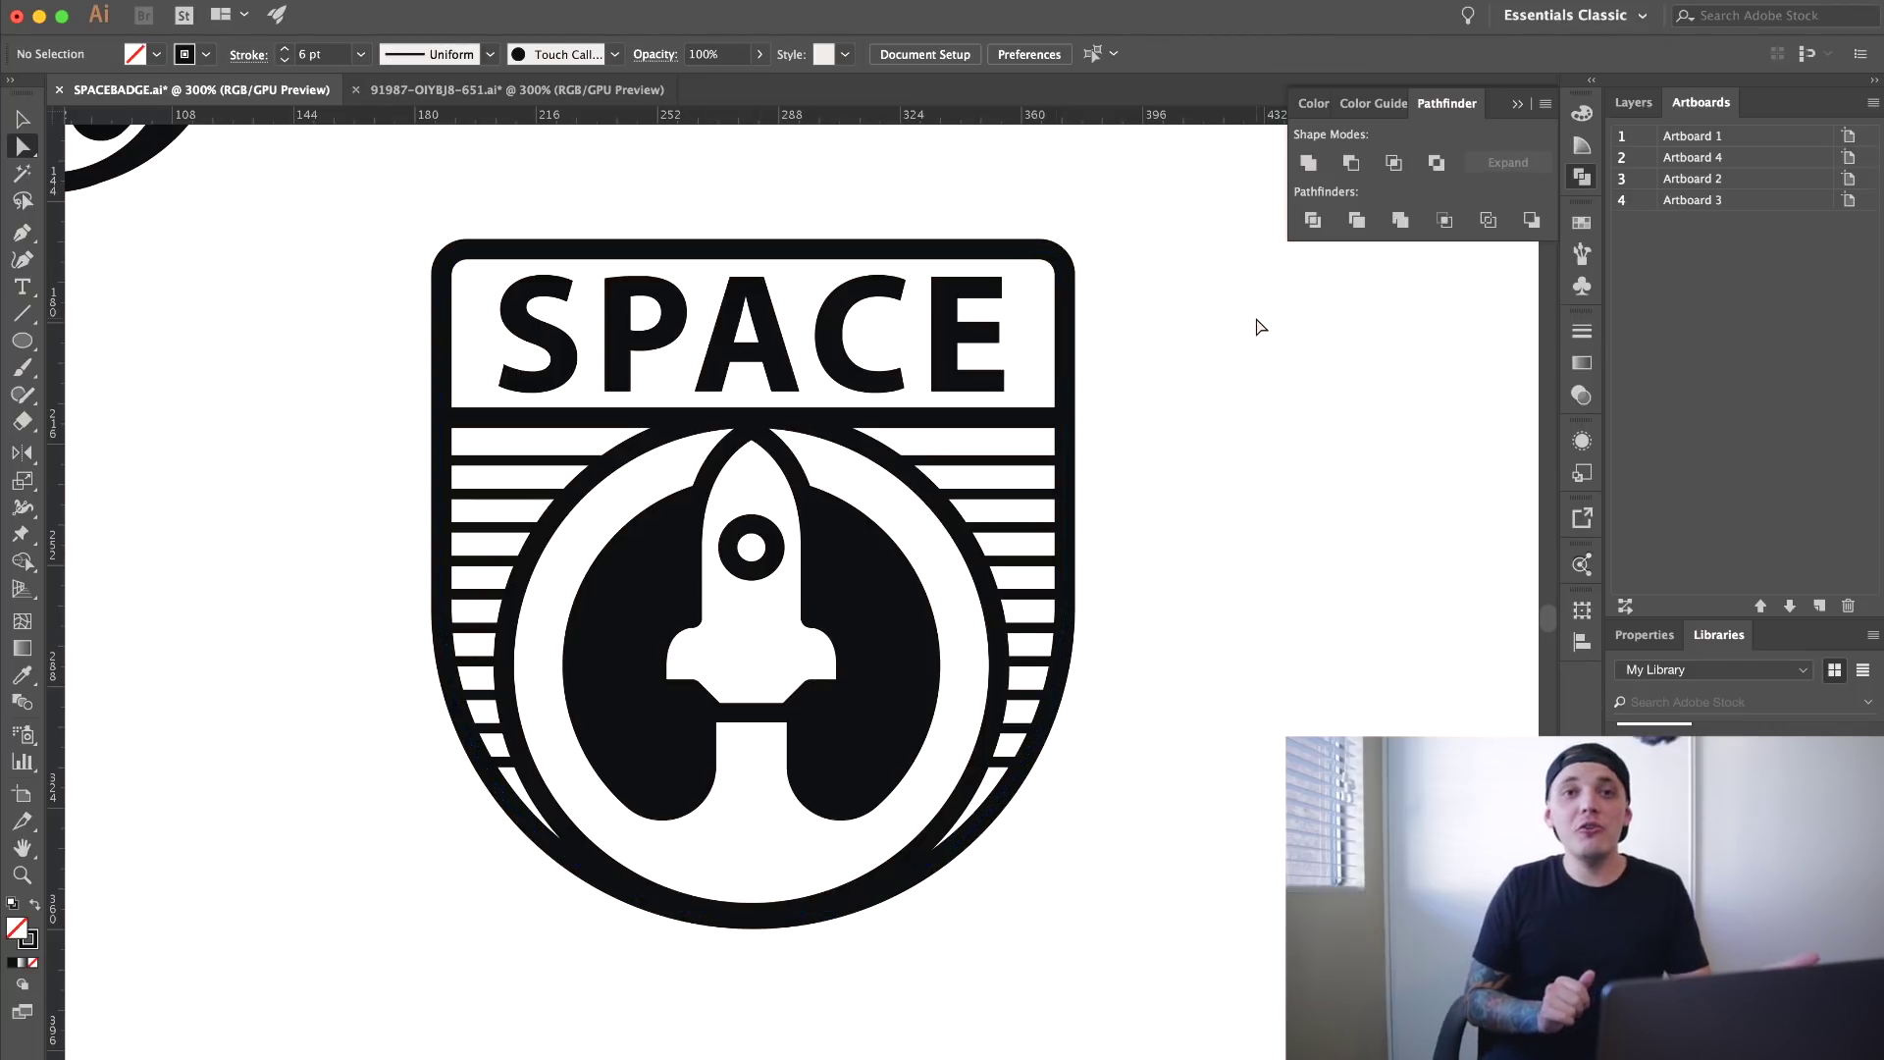